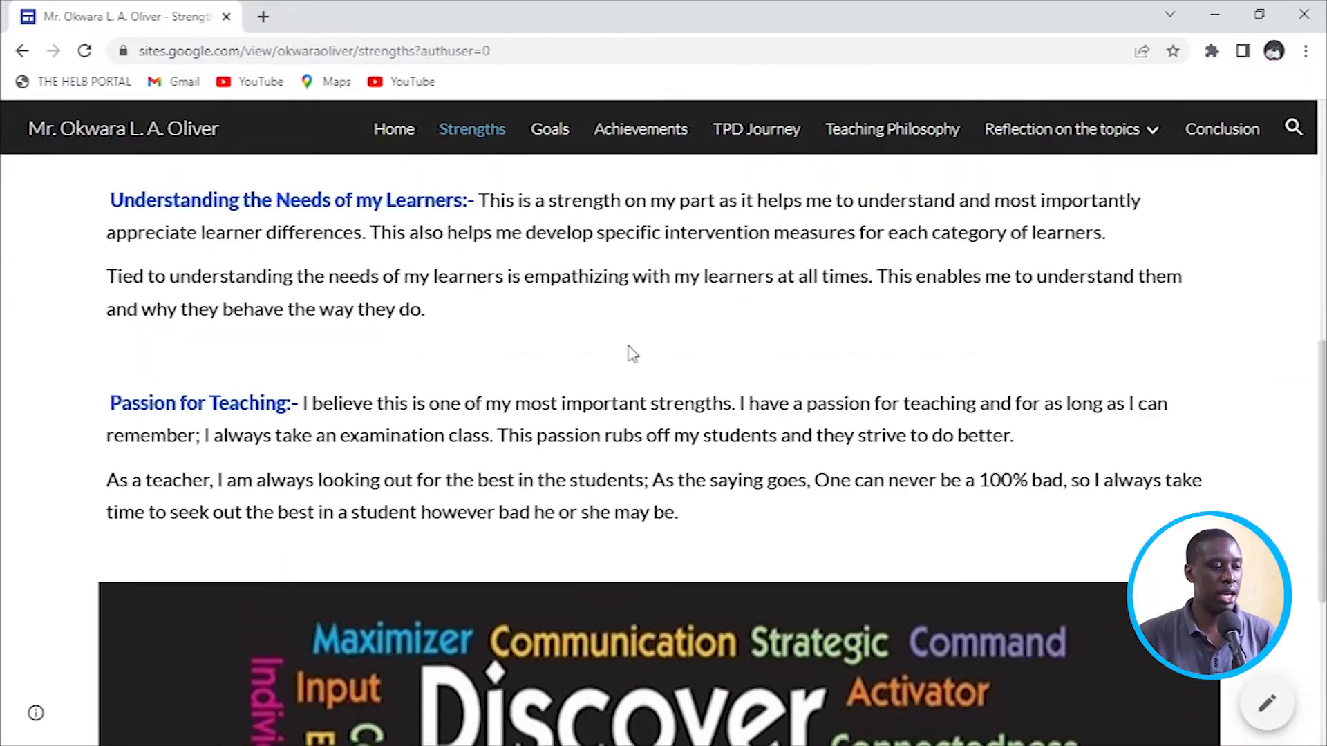
Scroll through the published Strengths page, then view the Goals and TPD Journey pages.
scroll(630, 355, up, 10)
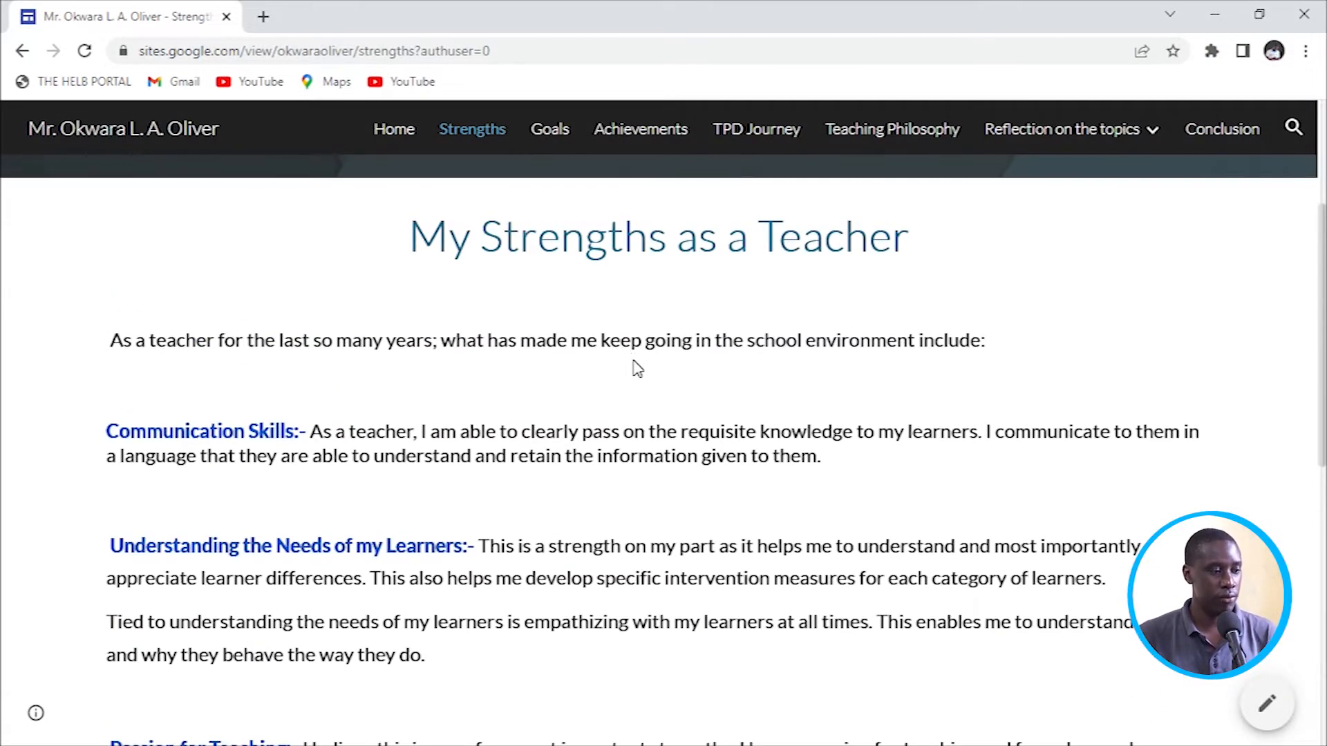
scroll(496, 365, up, 3)
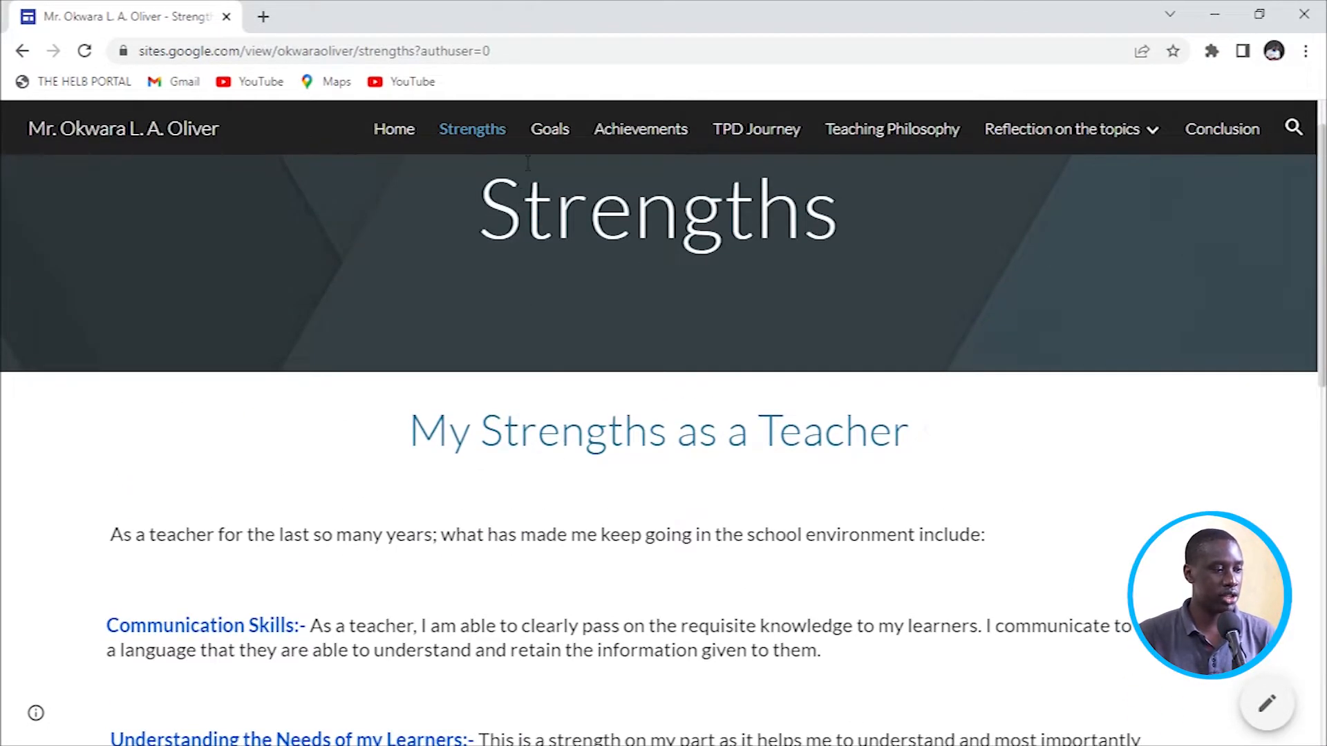
click(541, 138)
scroll(599, 418, down, 3)
scroll(578, 216, up, 3)
click(648, 135)
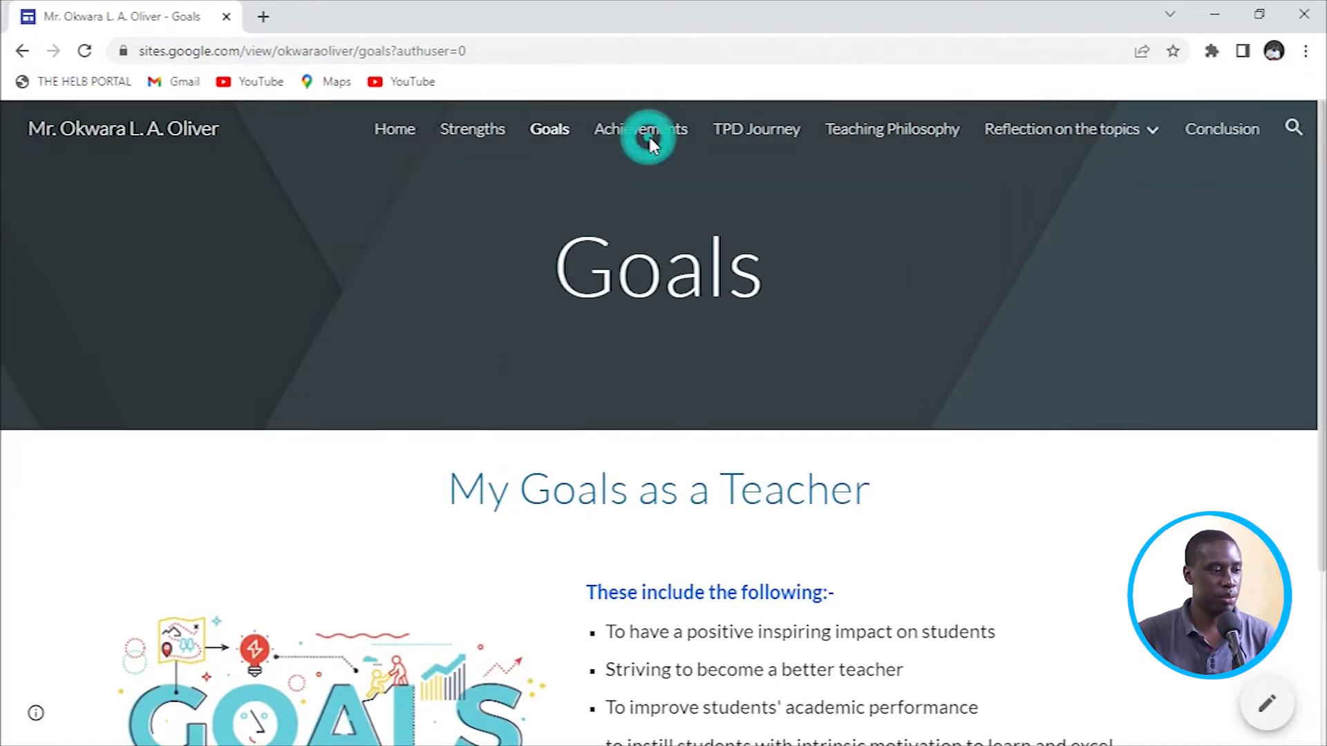
click(756, 132)
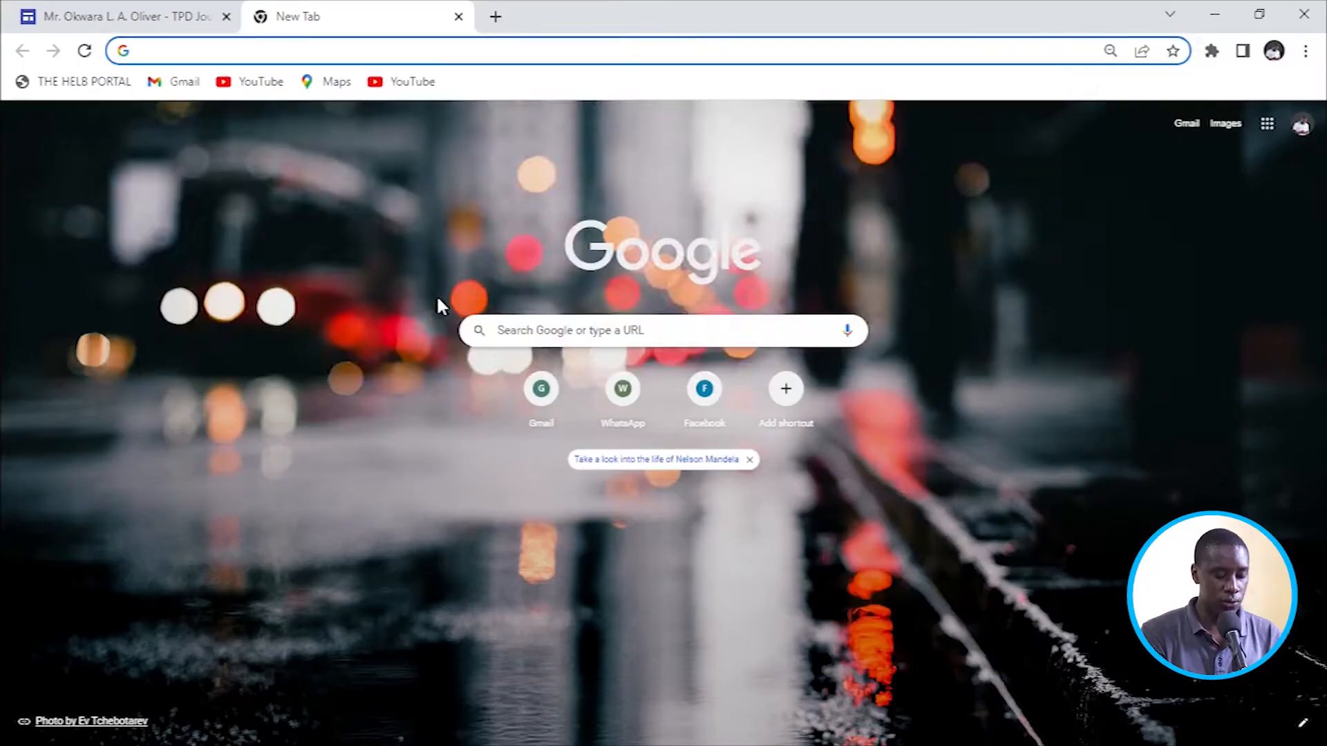
text(sites.google.com)
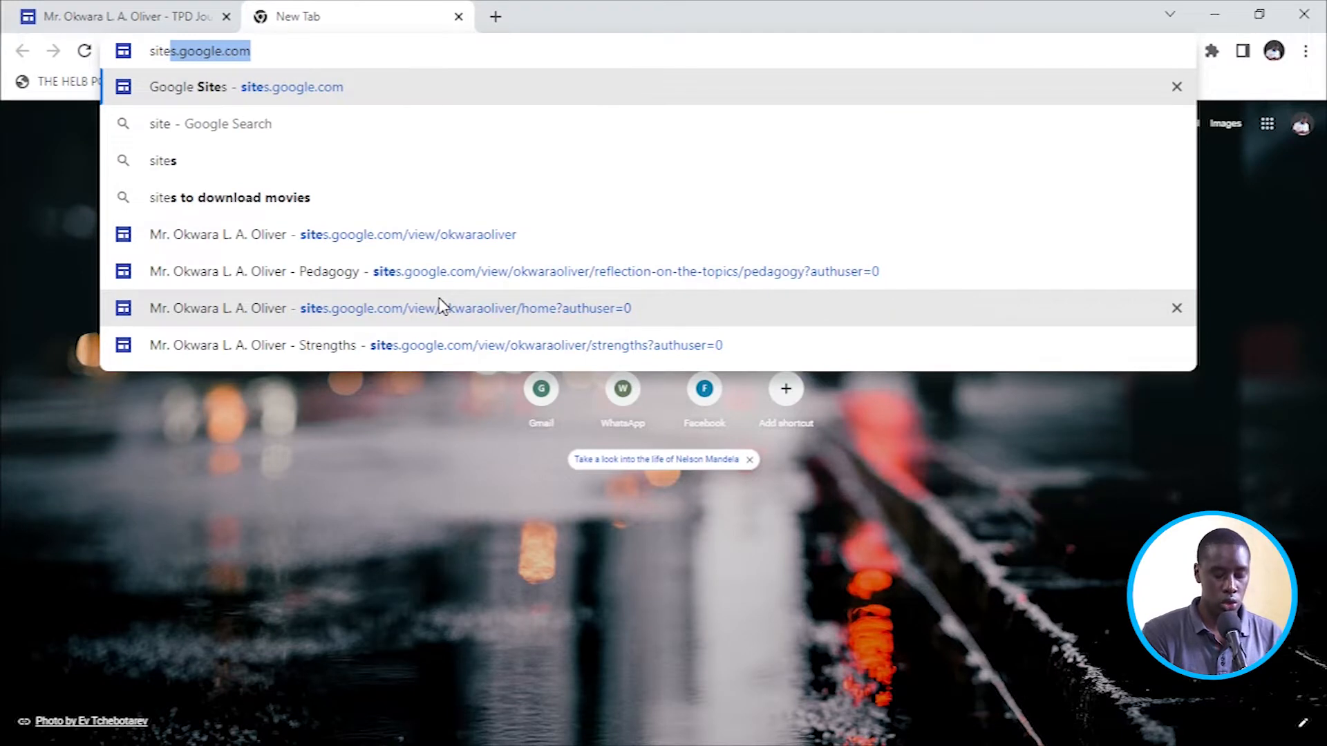
Go to sites.google.com and start a new site from the Portfolio template.
key(Return)
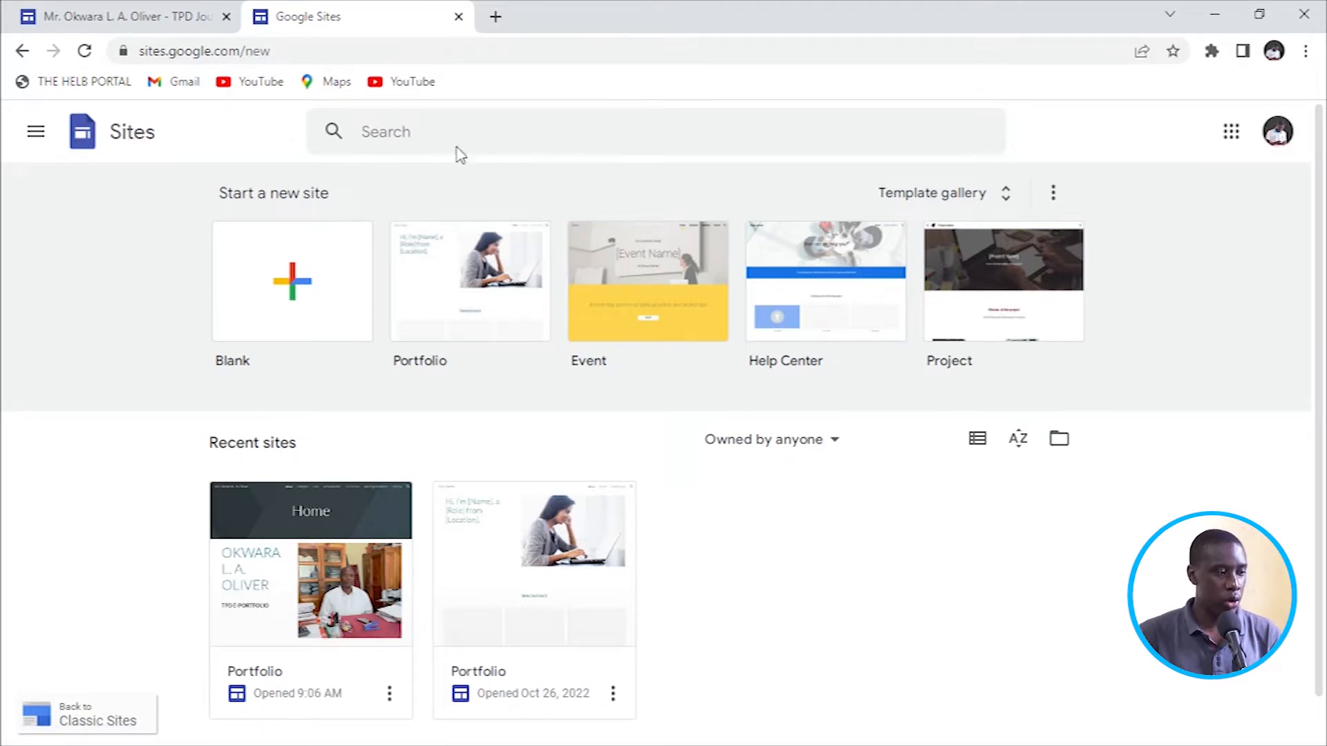
scroll(773, 394, down, 1)
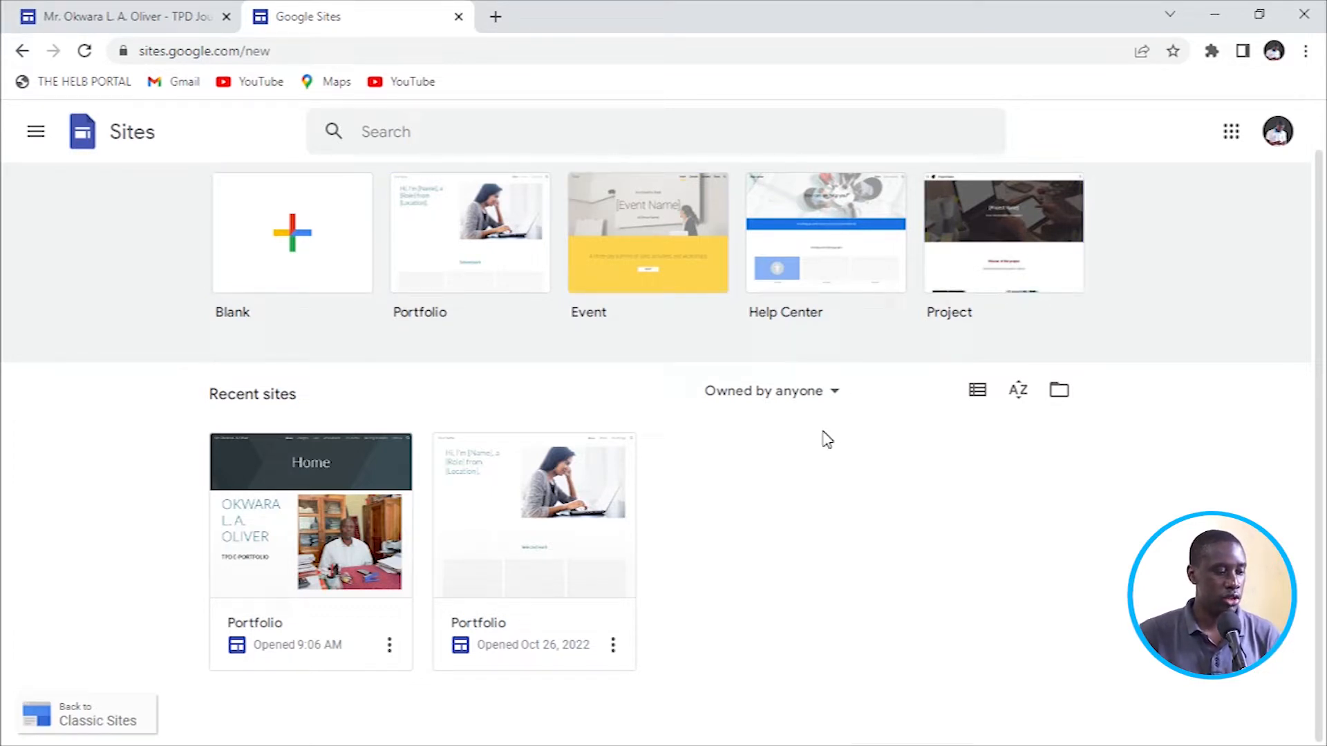
click(465, 266)
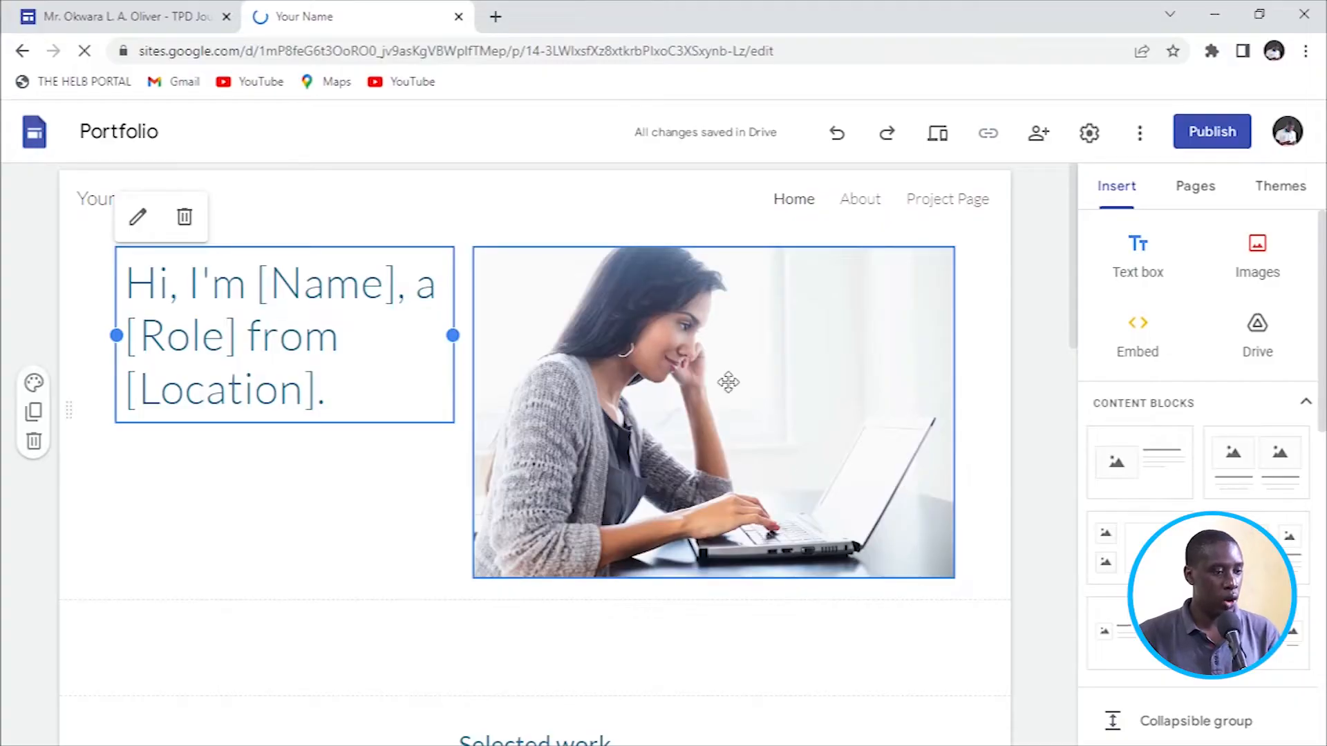
Scroll the new Portfolio-template site's placeholder home page in the editor.
scroll(729, 382, down, 4)
scroll(714, 378, up, 4)
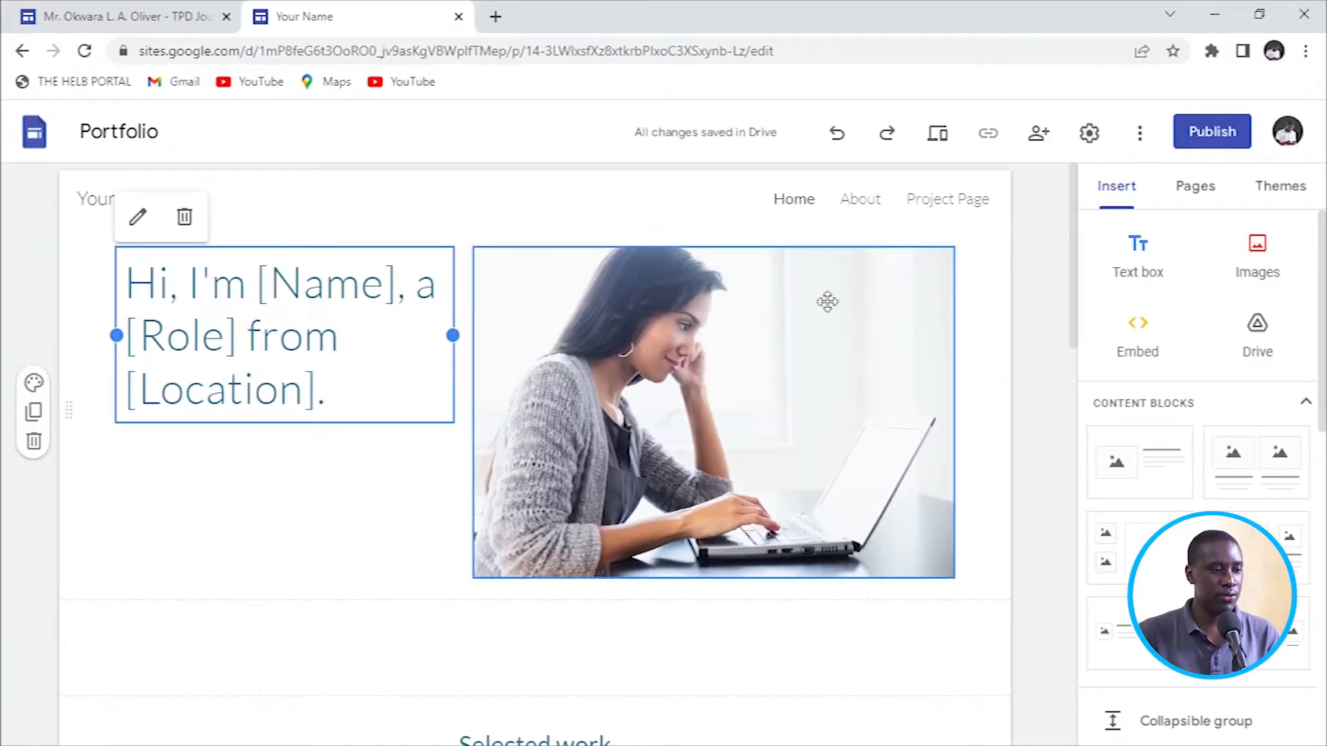
Browse the template's Home page, then look over its About page.
scroll(827, 302, down, 15)
scroll(622, 418, up, 15)
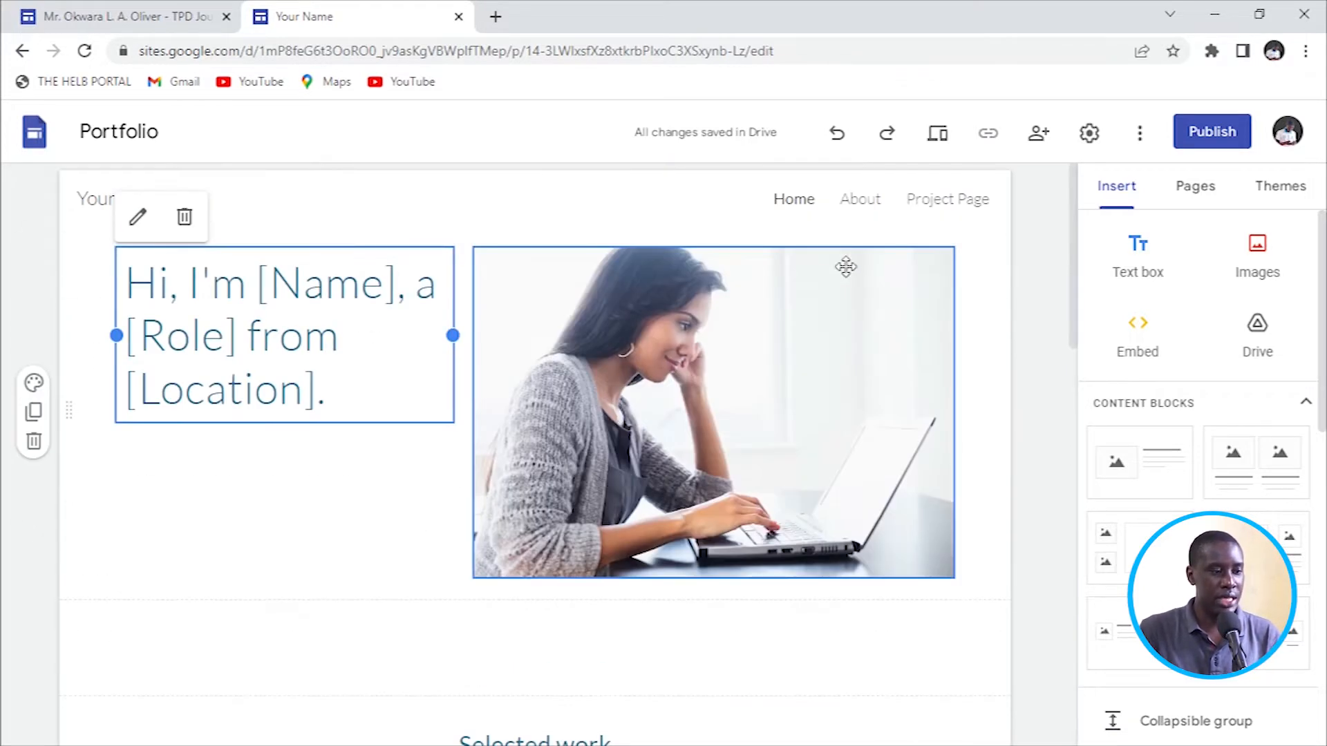
click(869, 197)
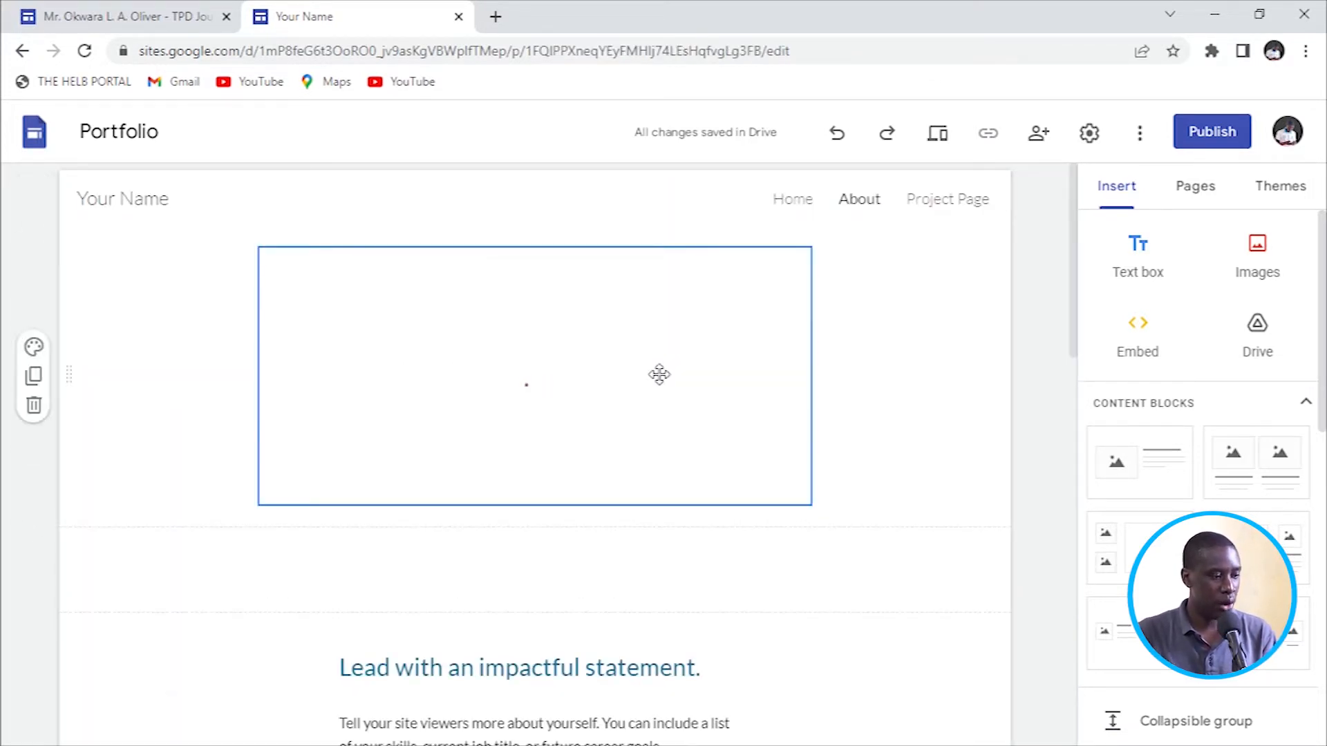
scroll(660, 373, down, 15)
scroll(660, 374, up, 10)
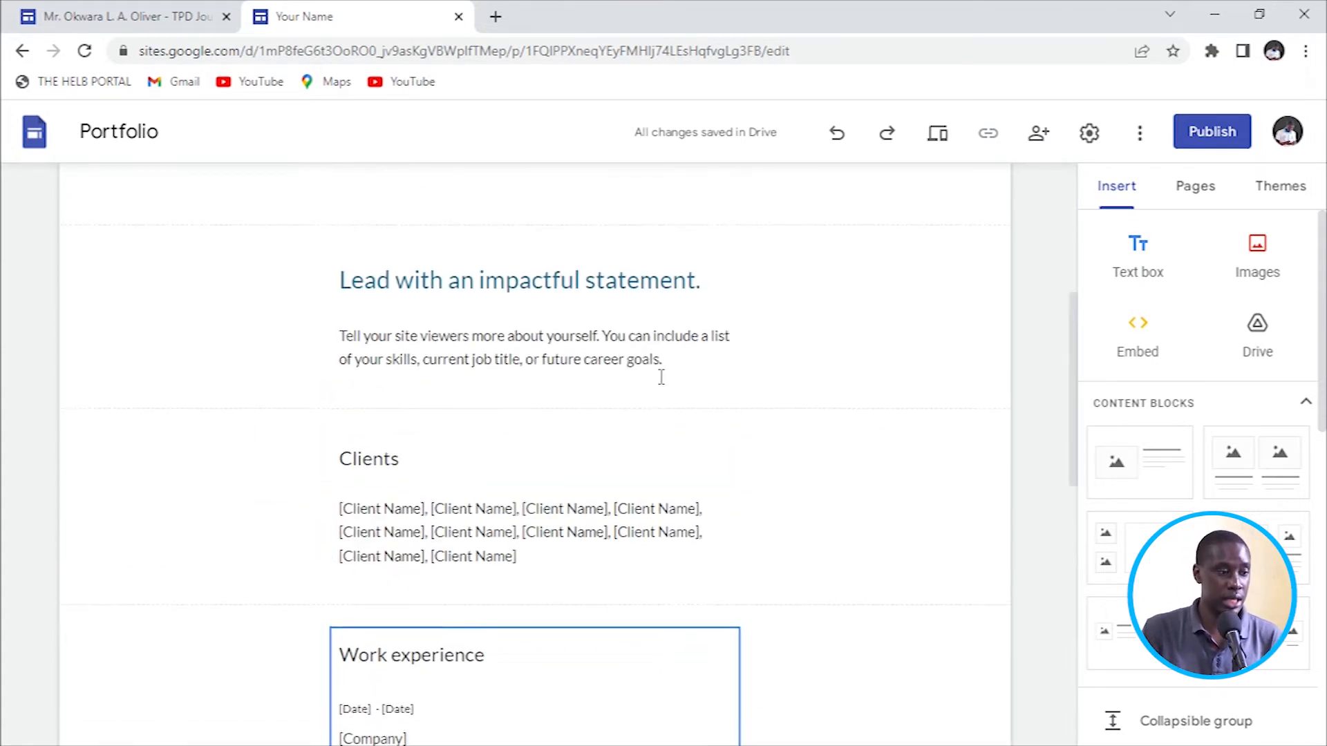
scroll(661, 378, up, 5)
Look over the template's Project Page with its placeholder description and [Project Name] title.
click(927, 208)
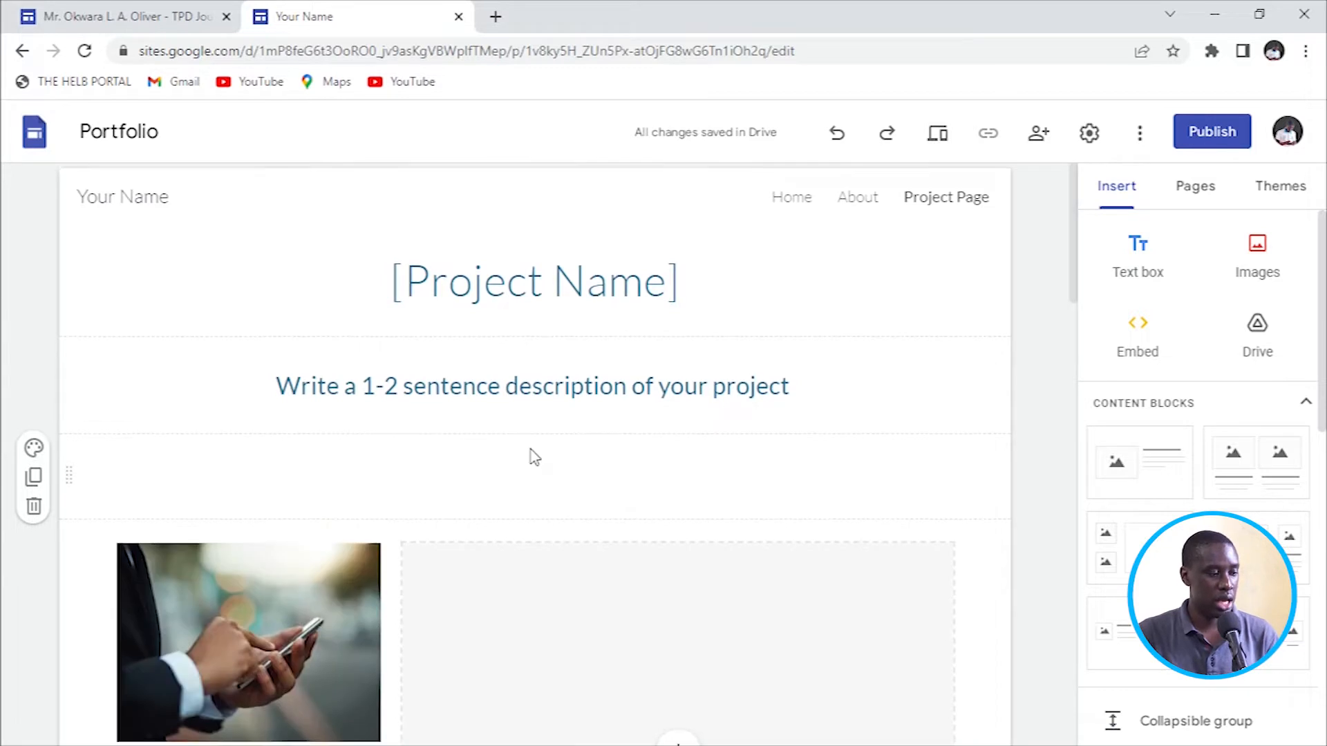
scroll(532, 453, down, 6)
scroll(608, 484, down, 1)
click(694, 536)
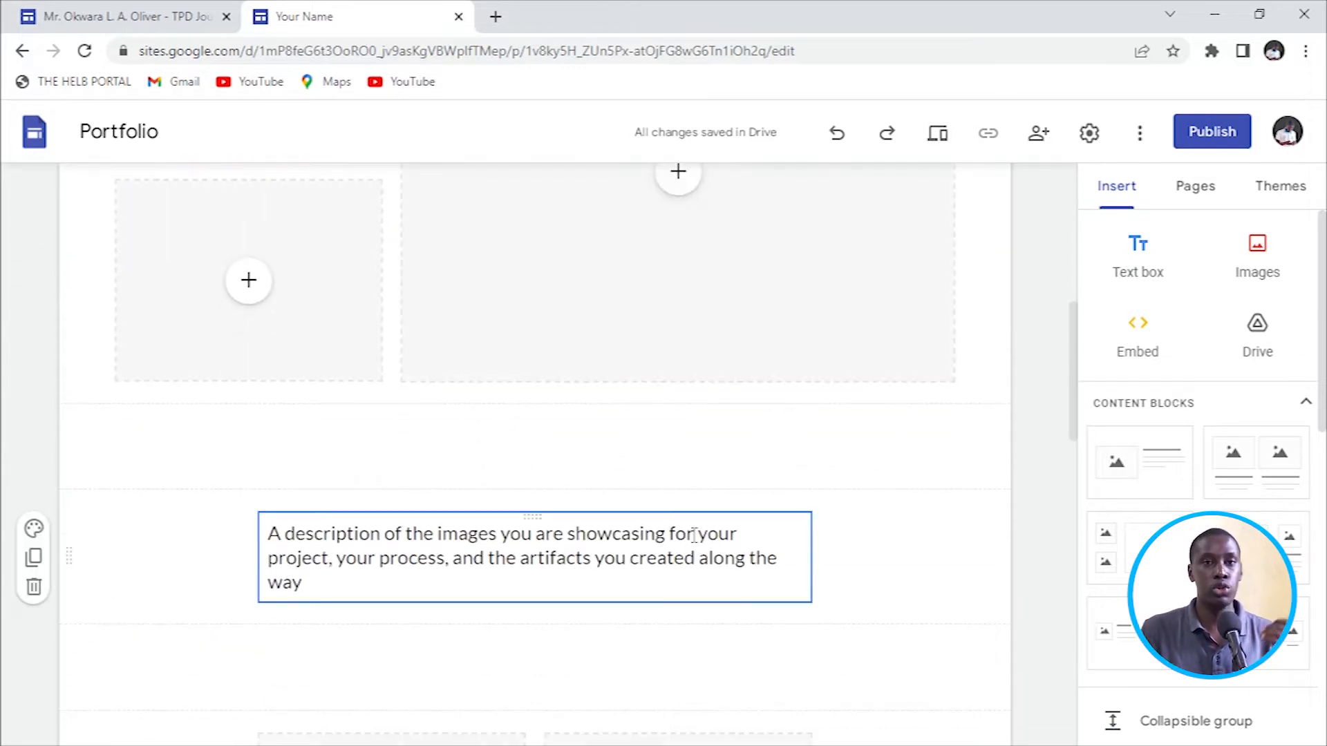
scroll(693, 533, up, 7)
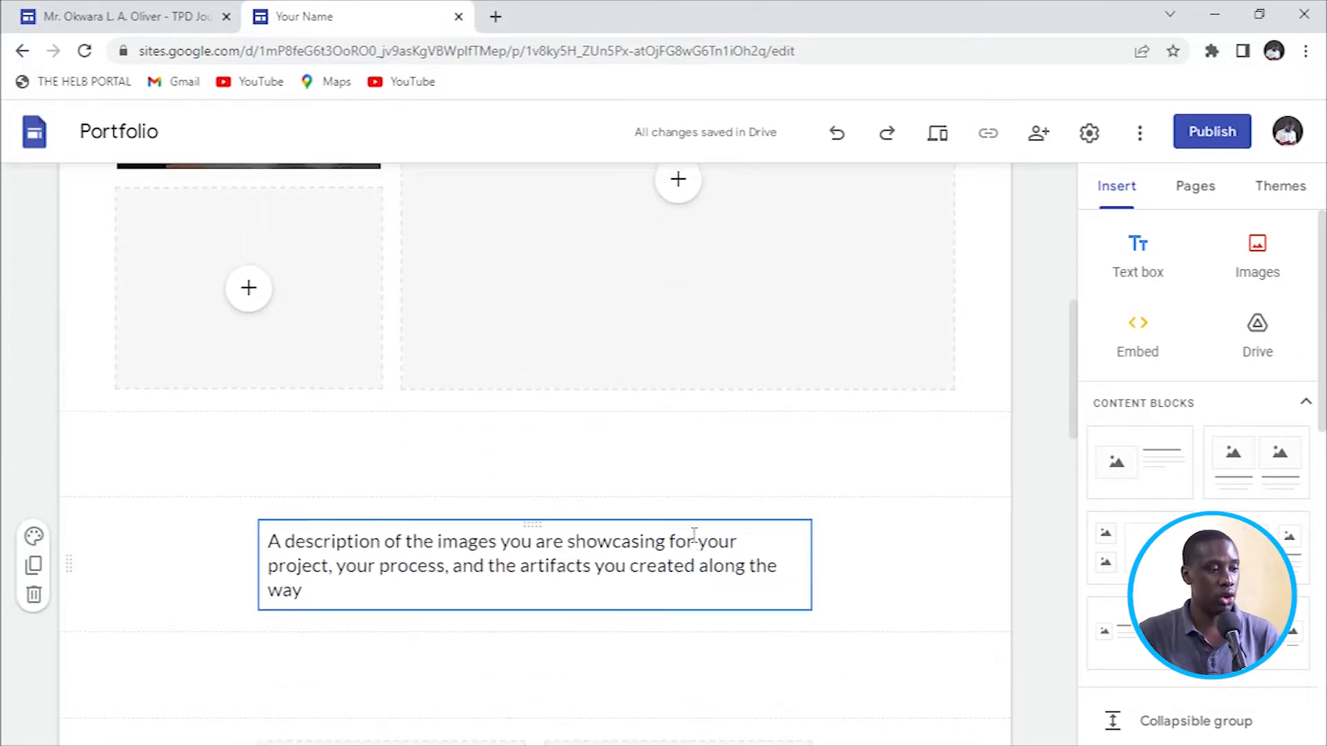
click(801, 249)
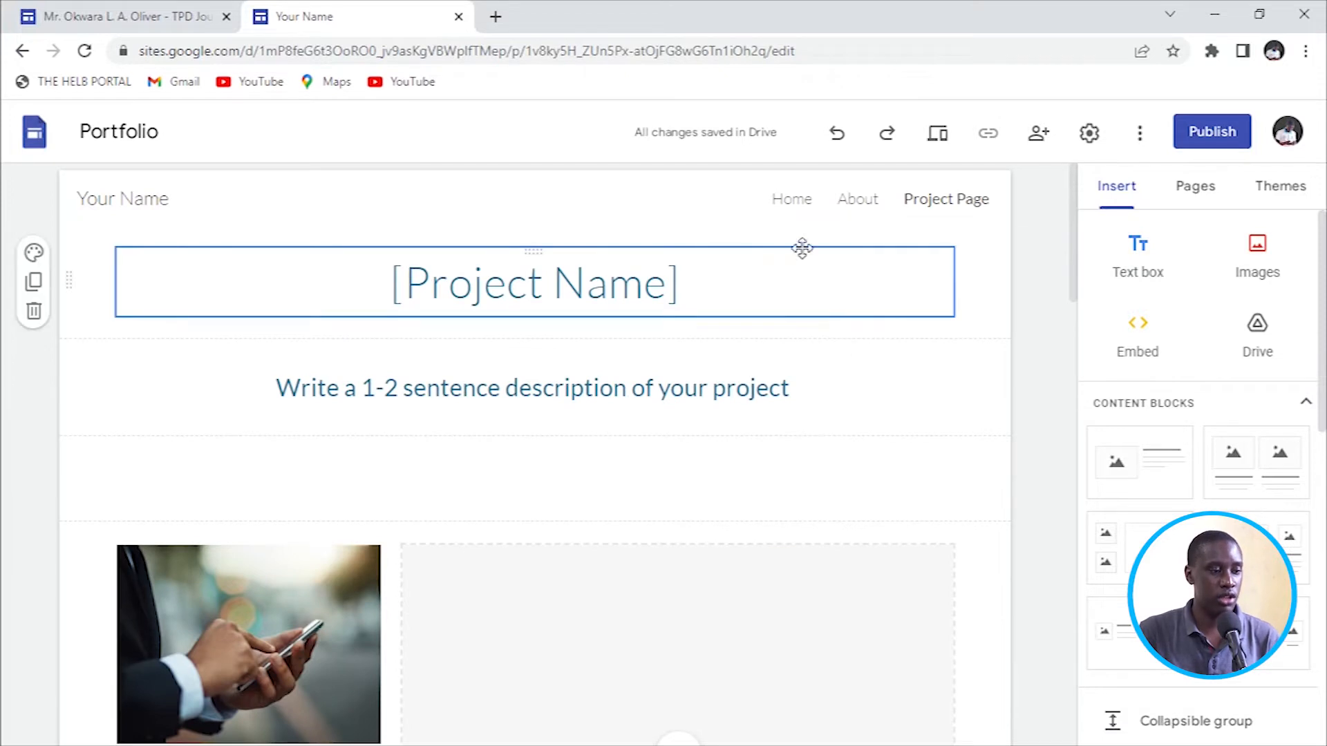
Return to Home, scroll through it, and select the Selected work heading section.
click(784, 200)
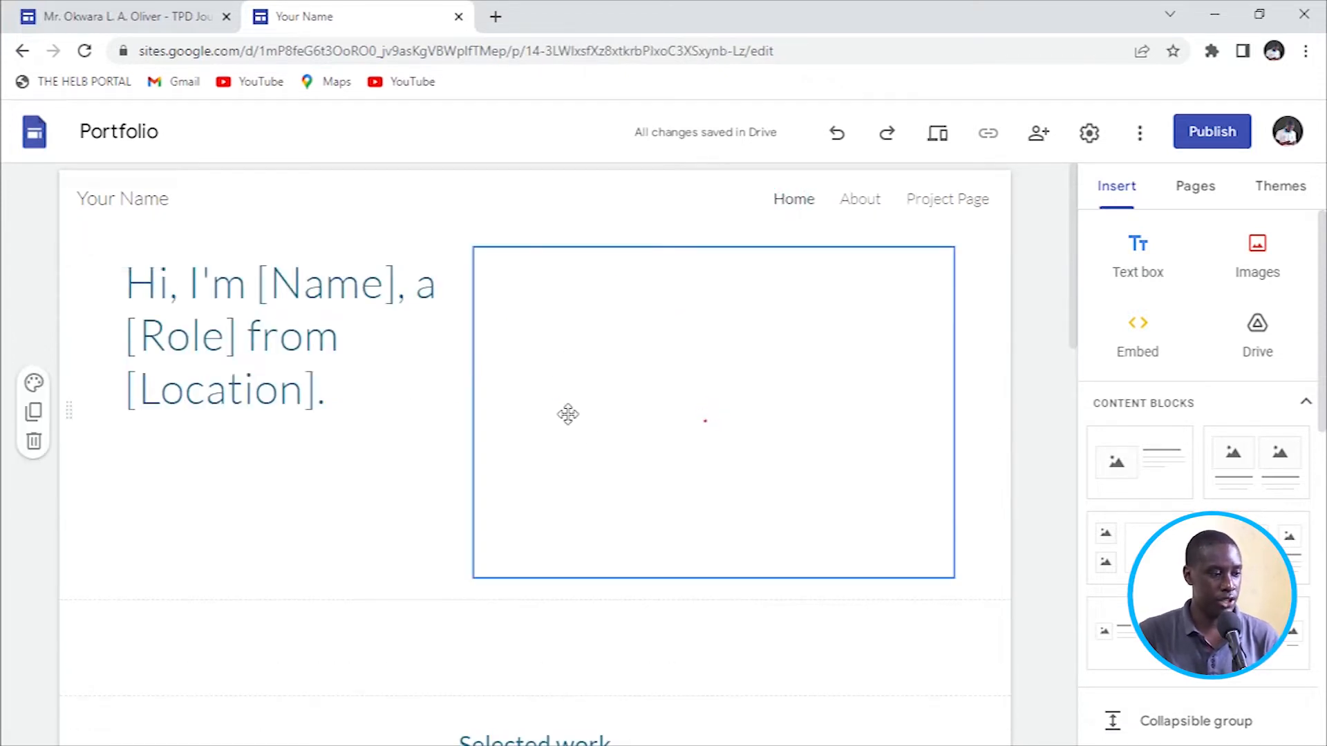
scroll(598, 439, down, 3)
scroll(598, 438, up, 3)
scroll(603, 425, down, 10)
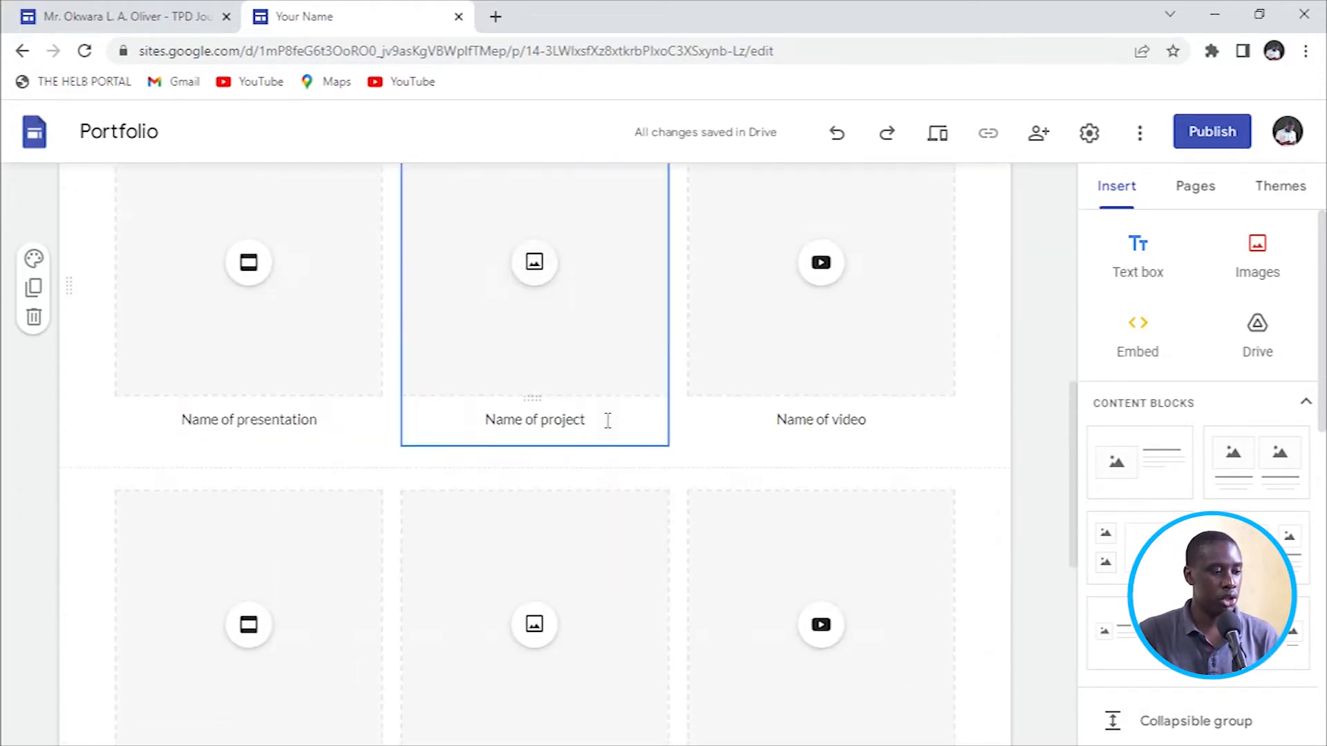
scroll(691, 418, up, 3)
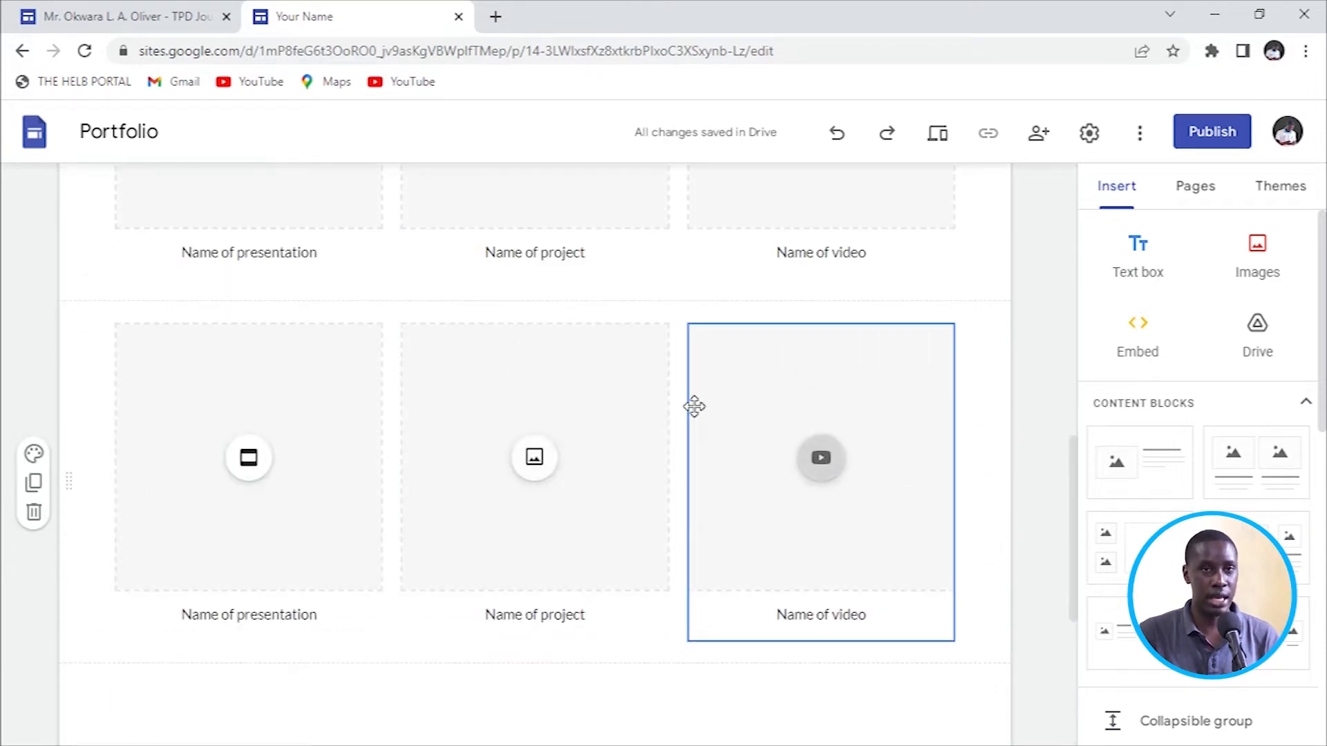
scroll(694, 406, up, 8)
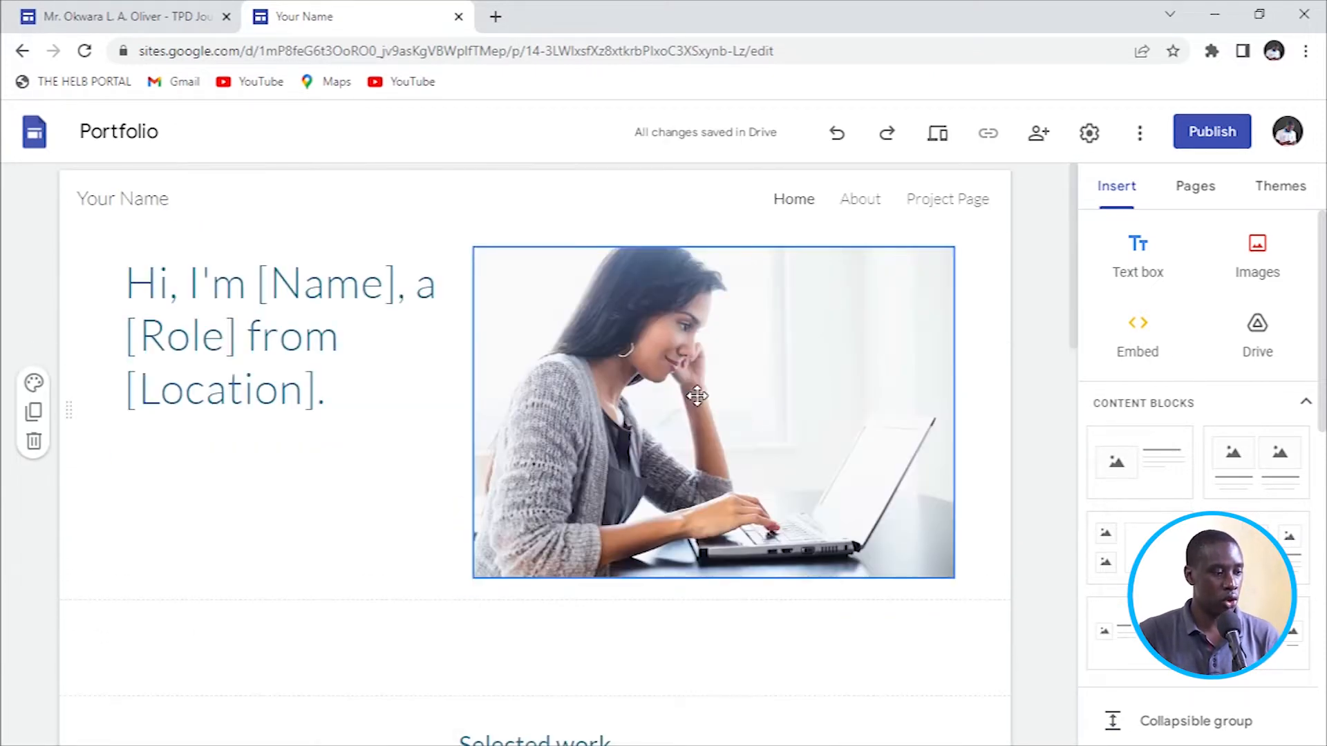
scroll(695, 400, down, 3)
scroll(694, 400, up, 4)
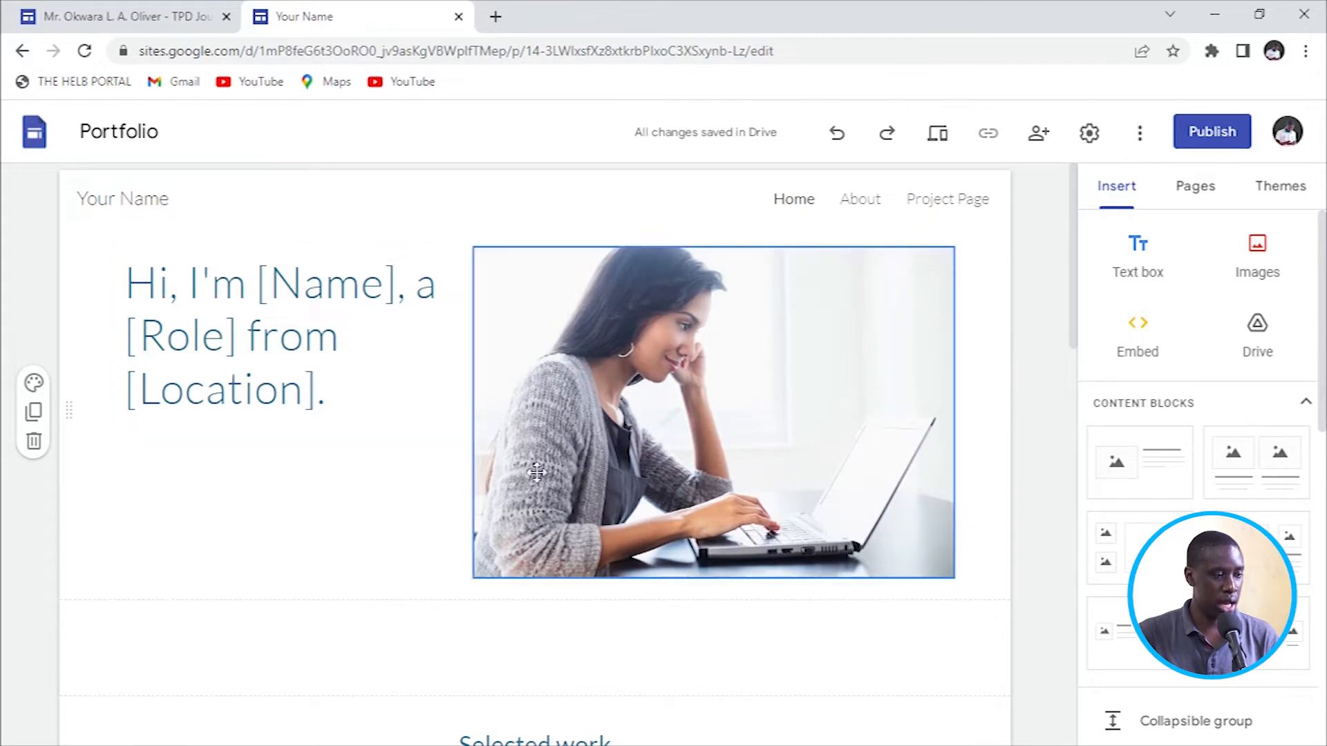
scroll(495, 362, down, 2)
scroll(494, 361, down, 4)
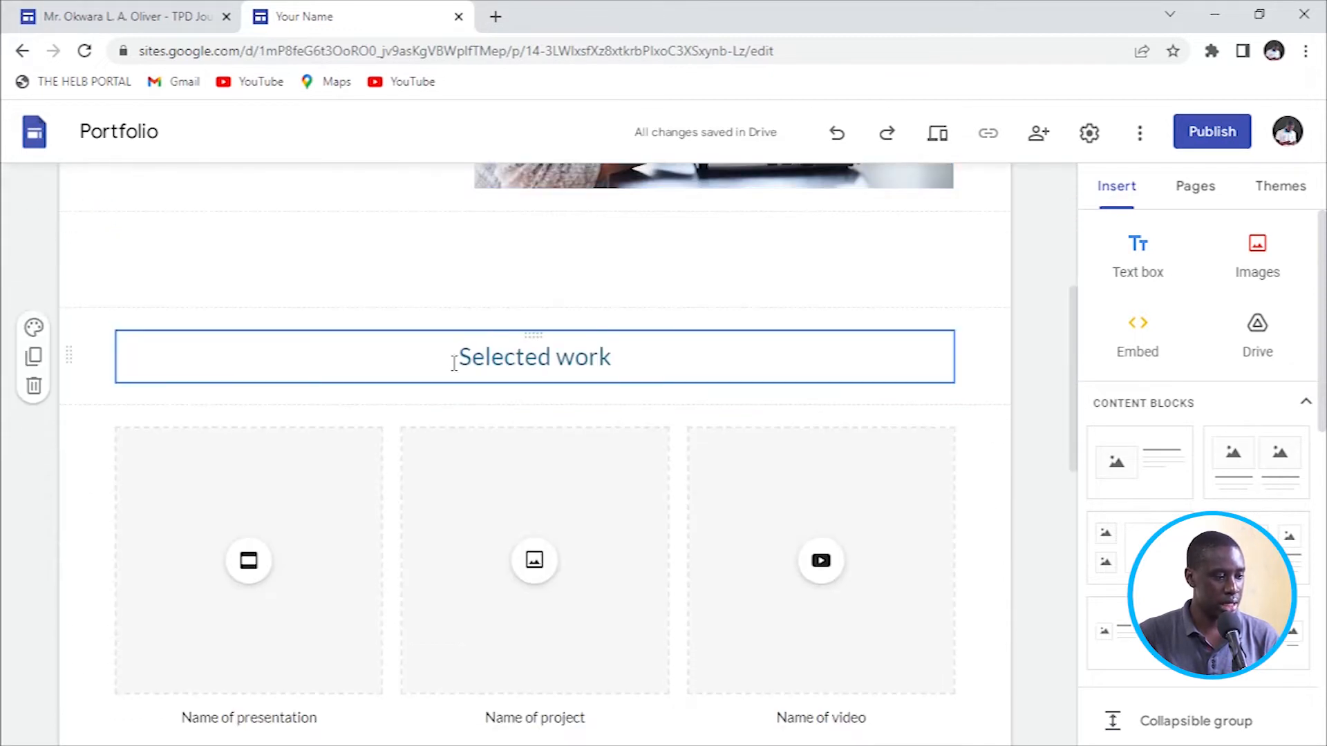
scroll(543, 280, up, 1)
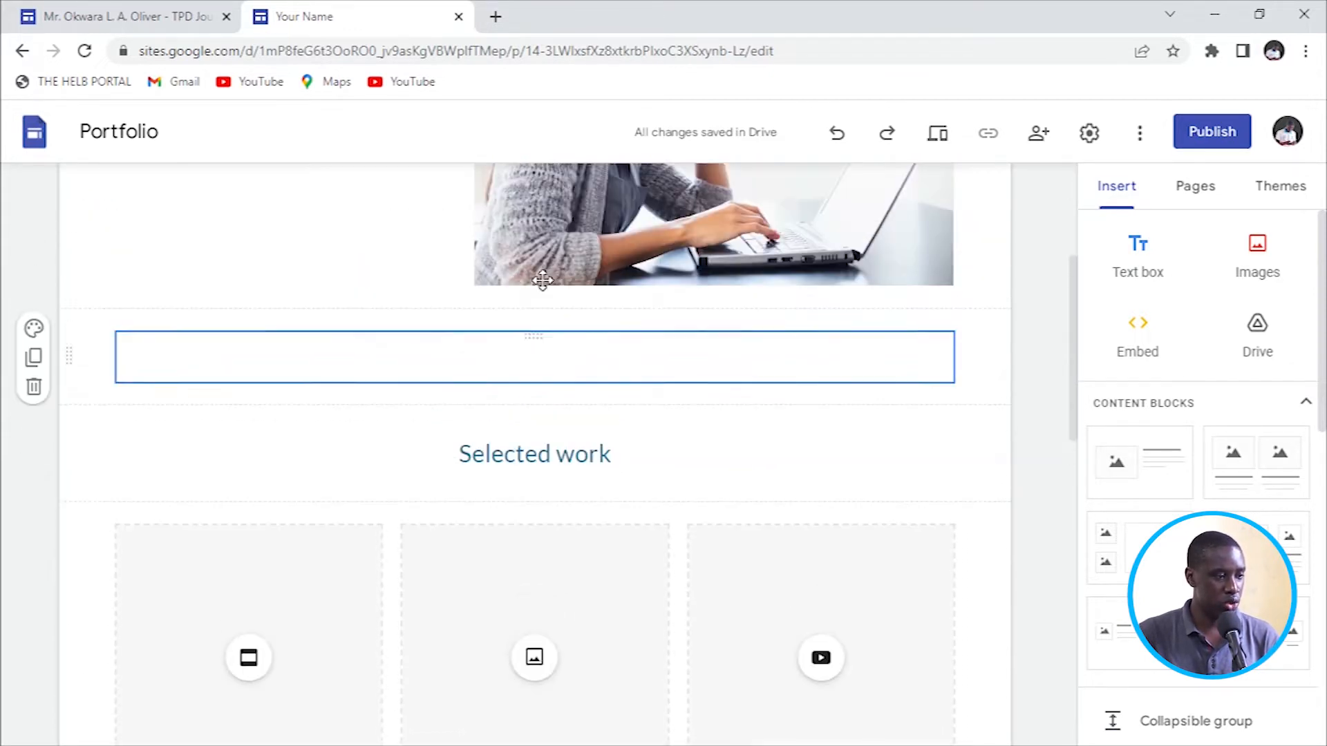
scroll(586, 366, down, 1)
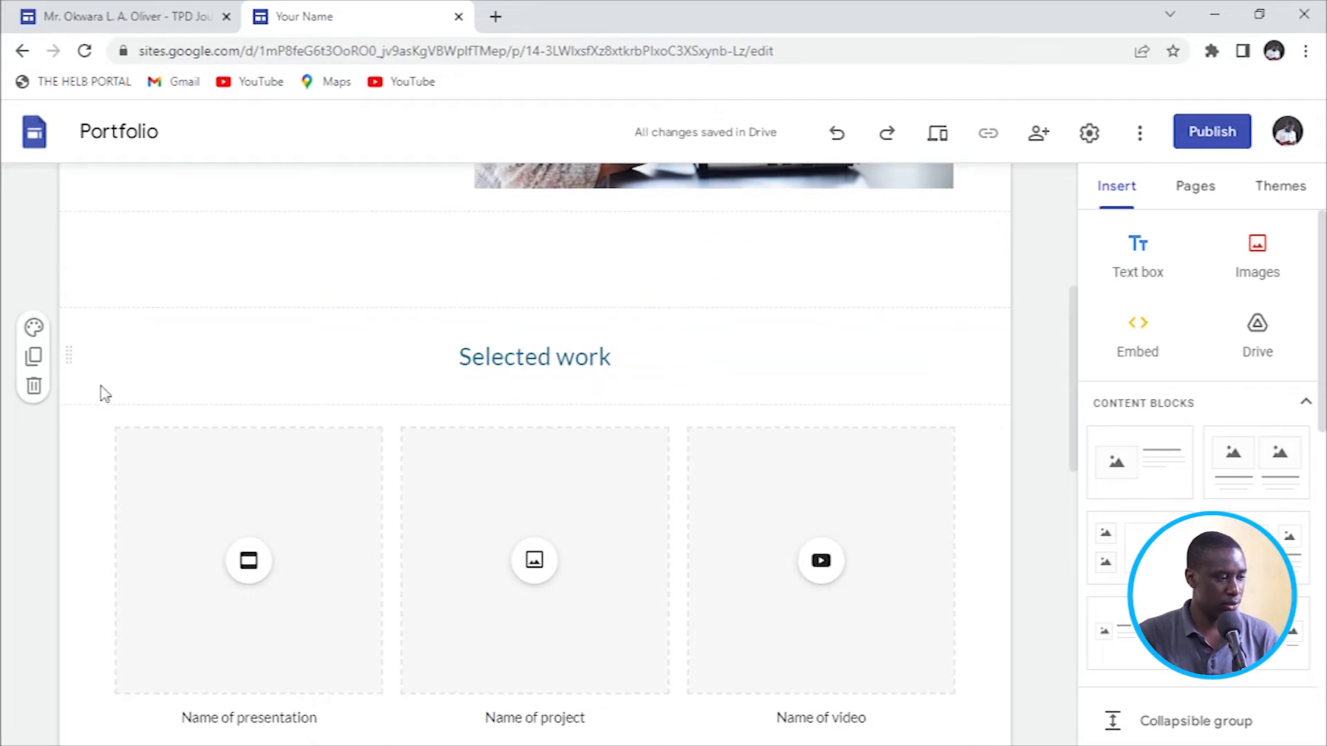
click(142, 351)
Delete the Selected work heading, the three-card project section and the empty section below Get in touch.
click(34, 386)
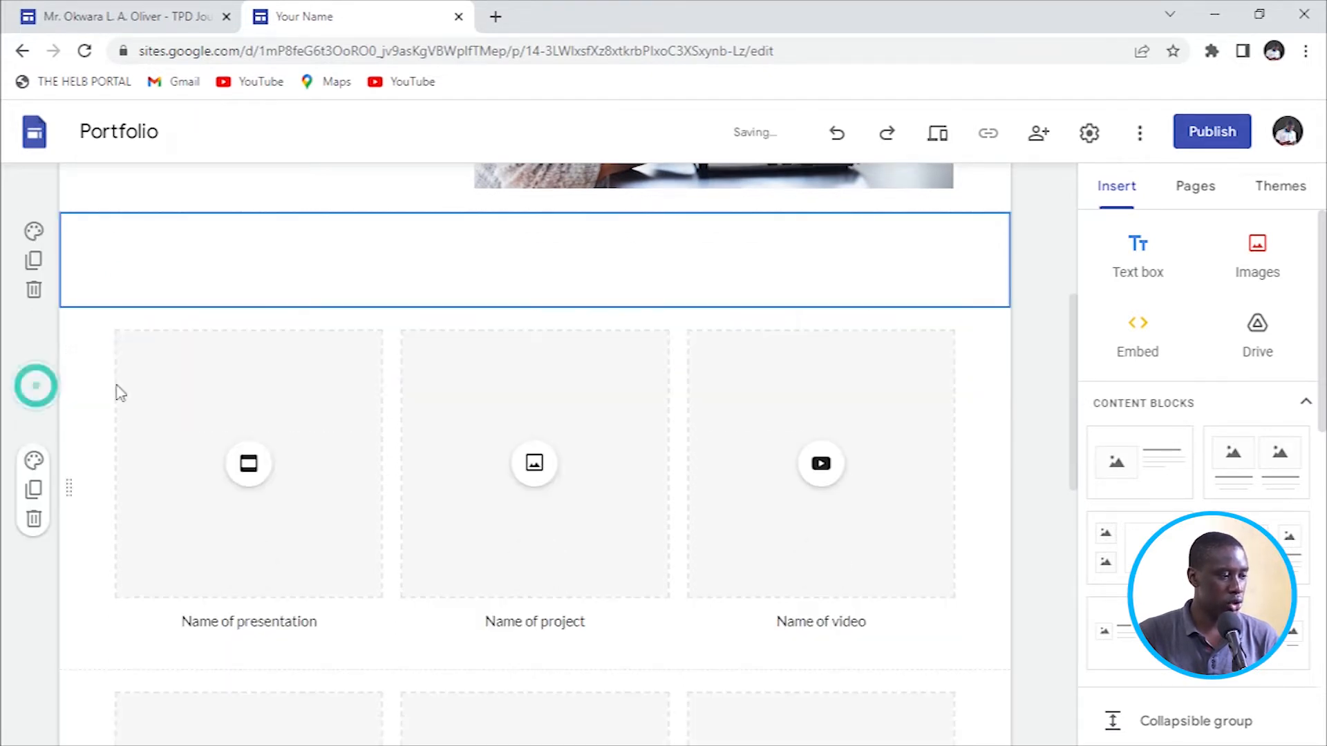
scroll(512, 320, down, 1)
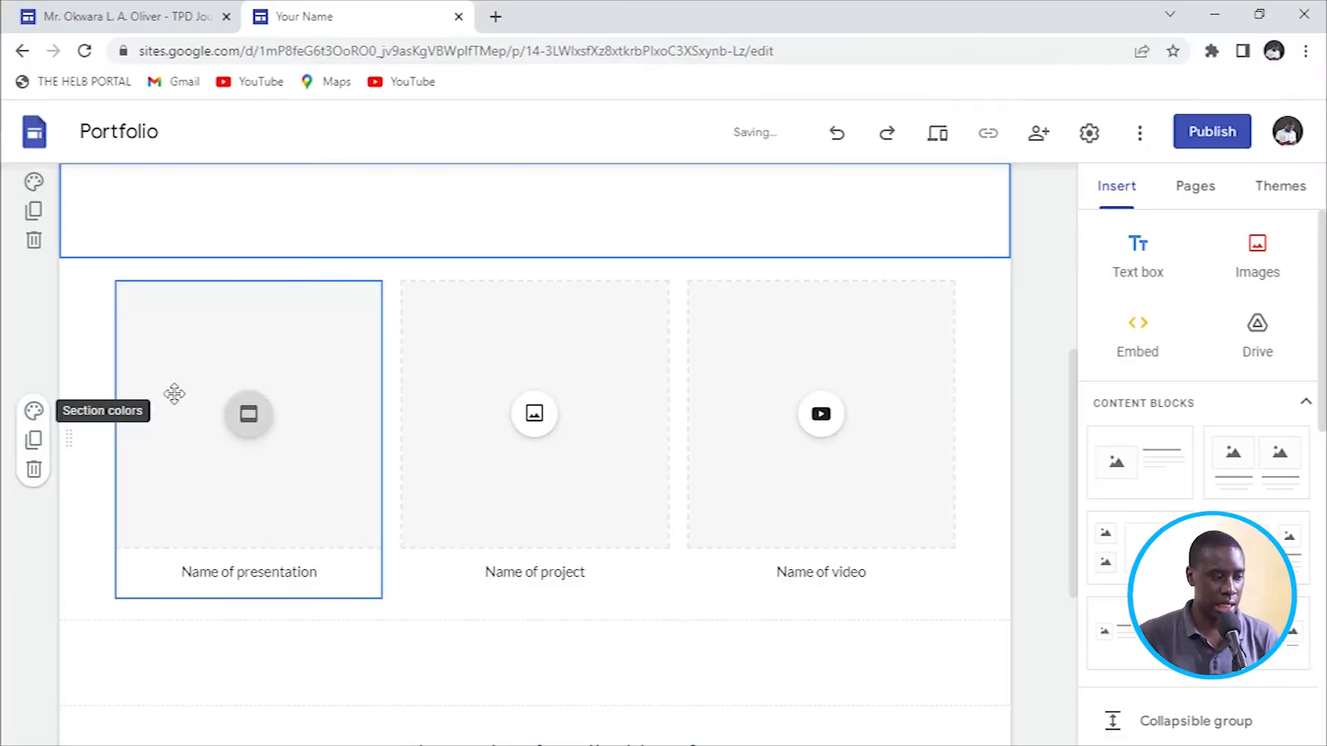
scroll(373, 522, down, 1)
scroll(178, 380, down, 1)
scroll(76, 467, up, 2)
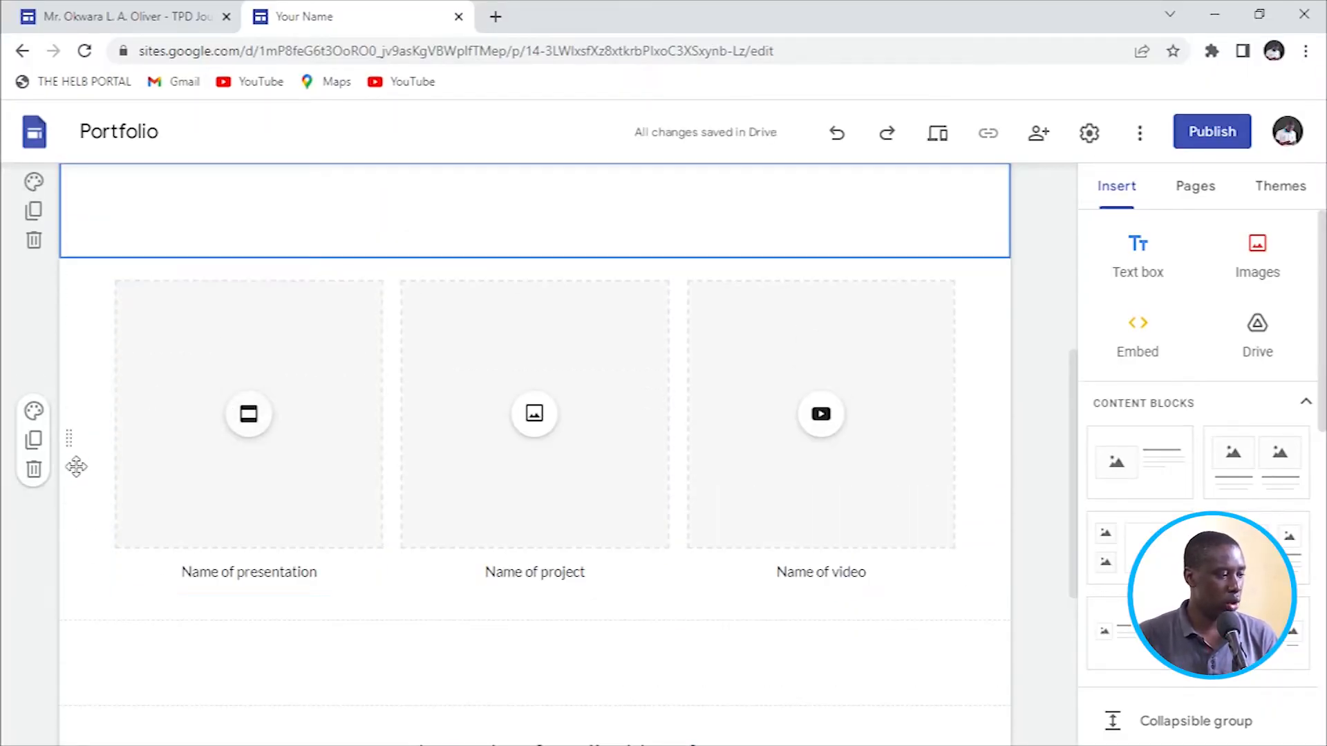
click(102, 529)
click(35, 471)
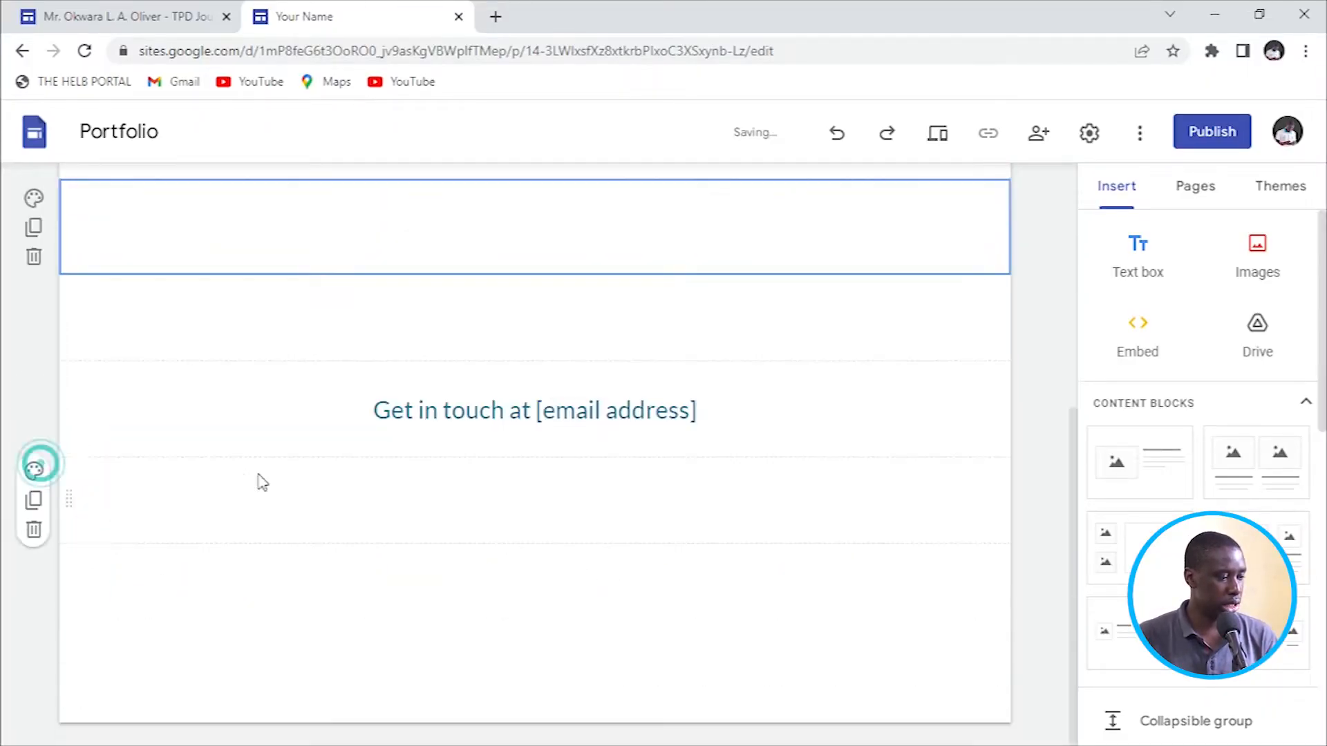
click(299, 536)
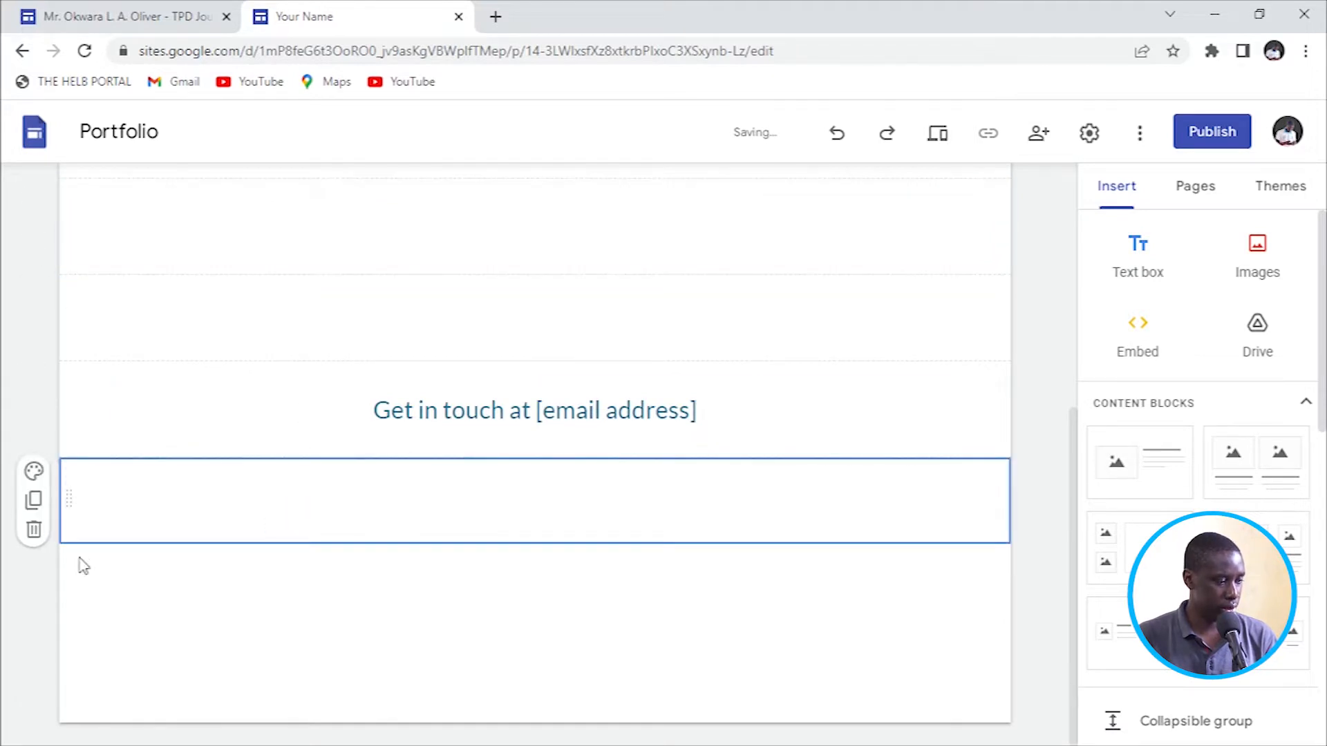
click(34, 530)
Scroll back up Home and open the About page for editing.
scroll(311, 446, up, 5)
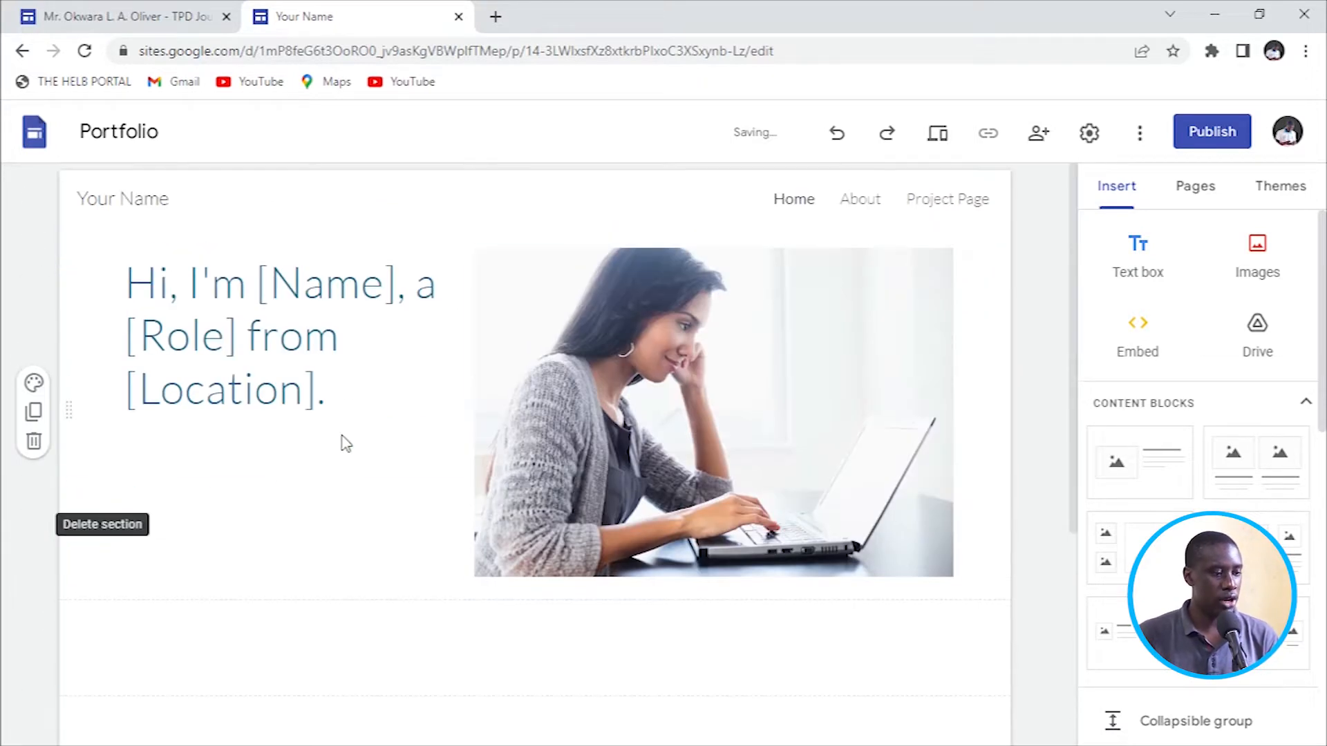
scroll(517, 432, down, 5)
scroll(732, 438, up, 5)
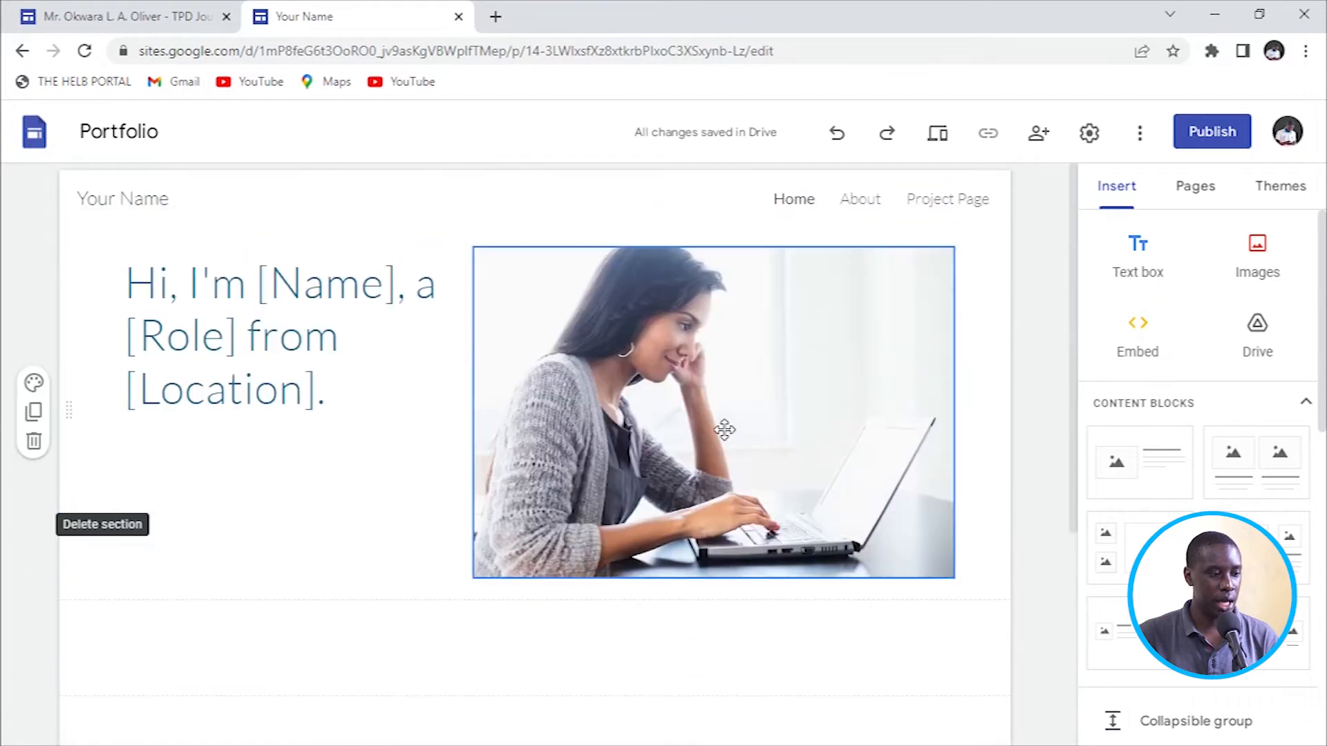
click(860, 199)
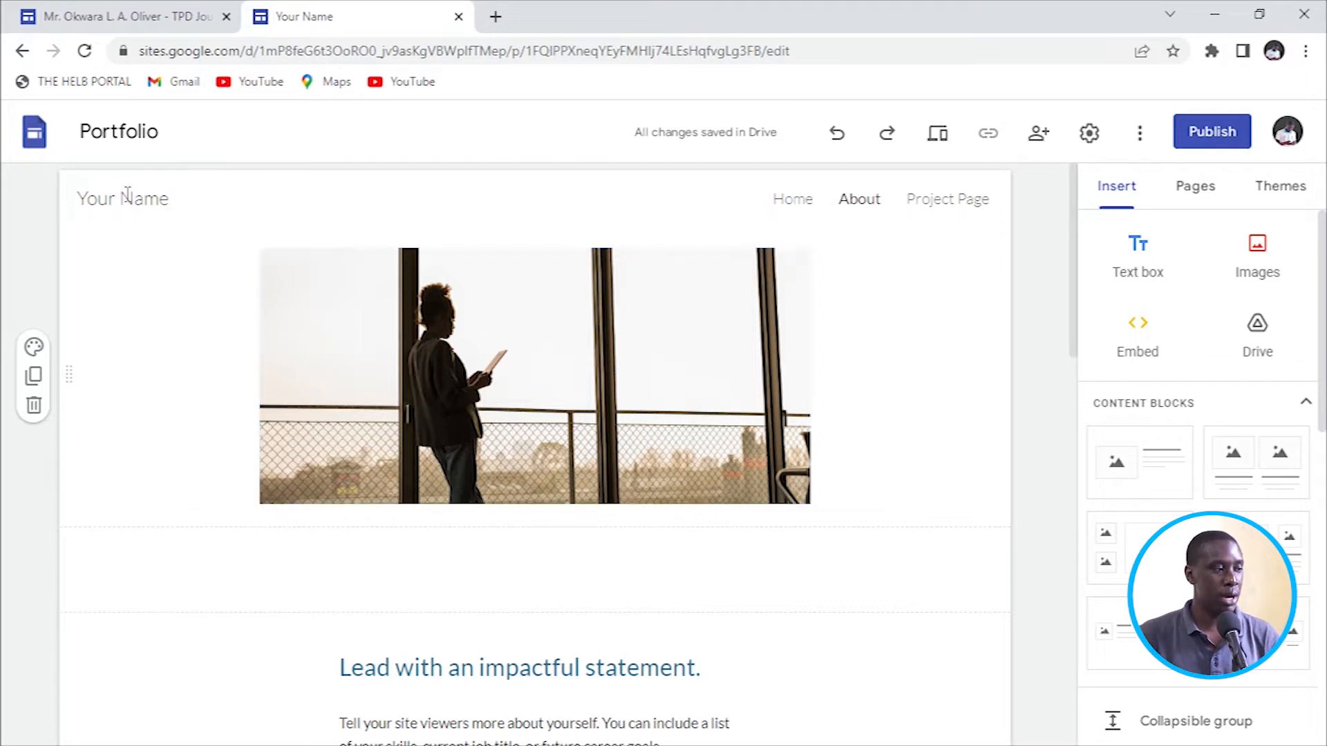
Check the published TPD Journey site, then list the editor's pages: Home, About, Project Page.
click(89, 29)
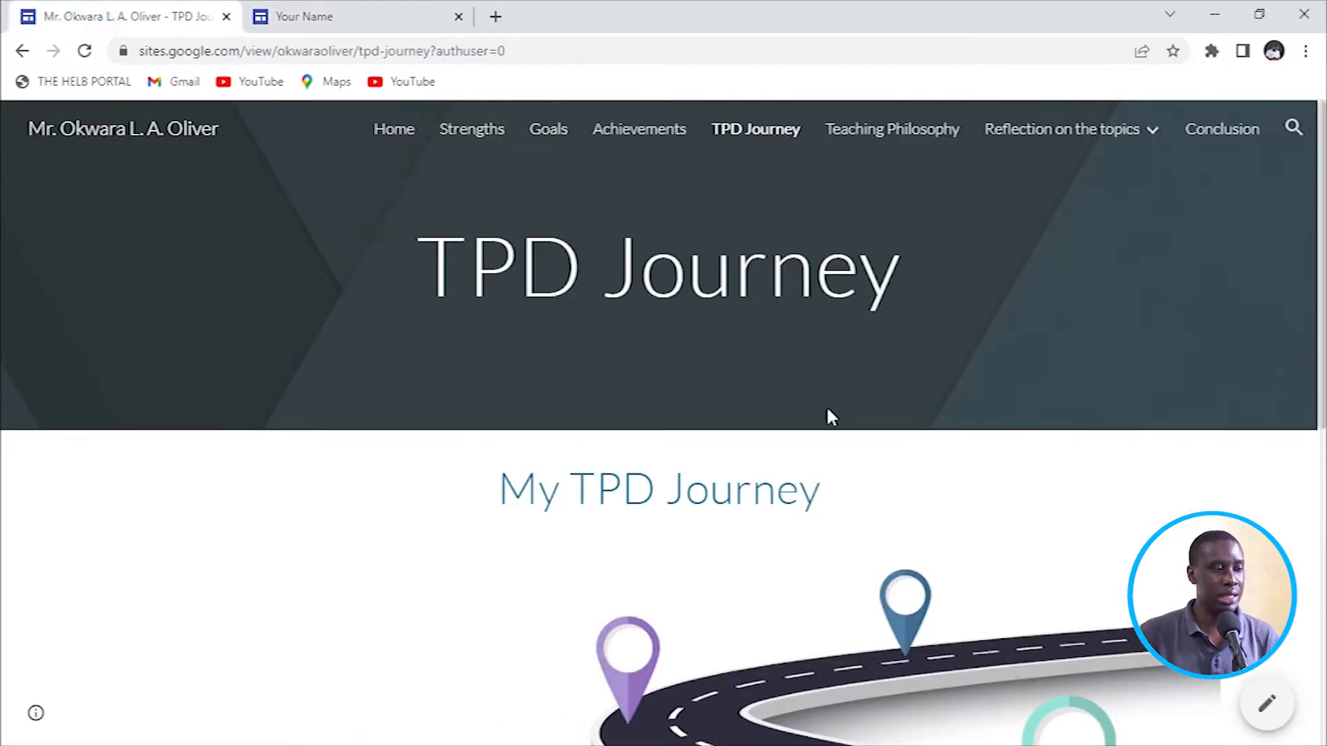
click(389, 10)
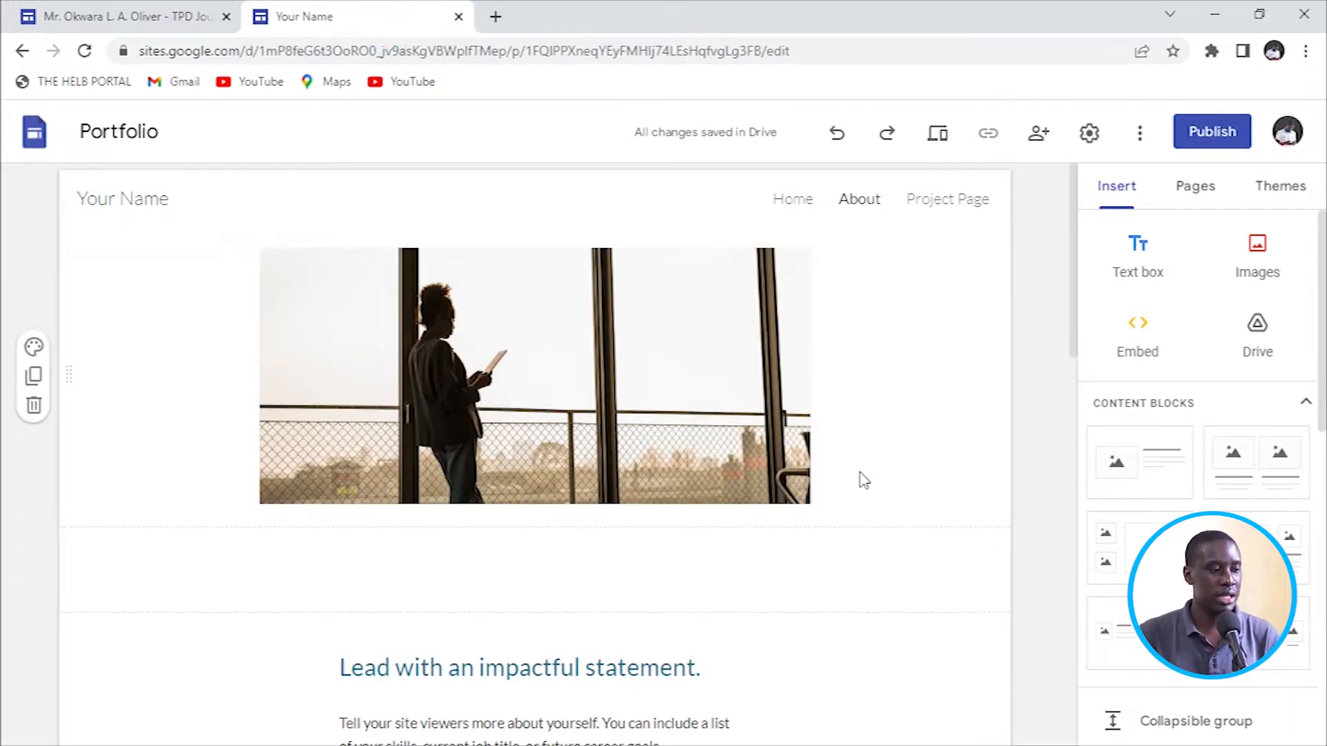
scroll(829, 491, down, 7)
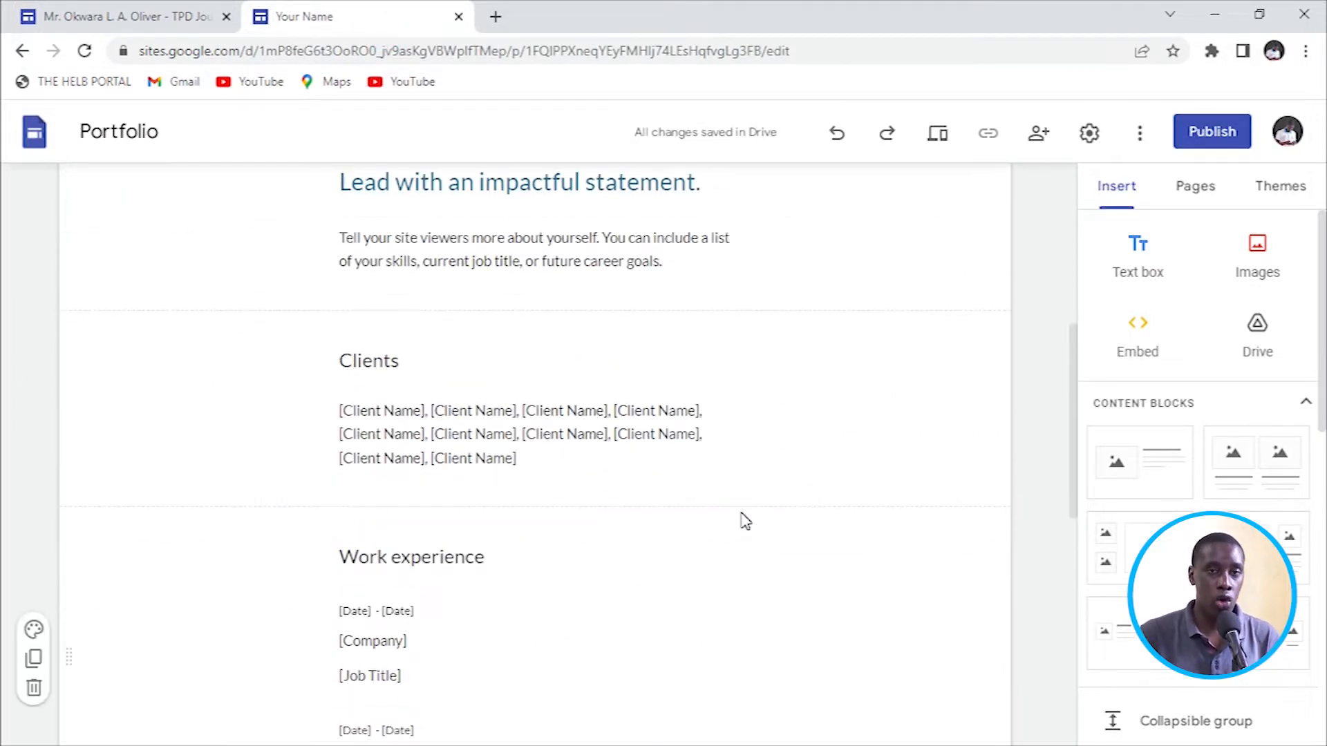
scroll(739, 518, up, 7)
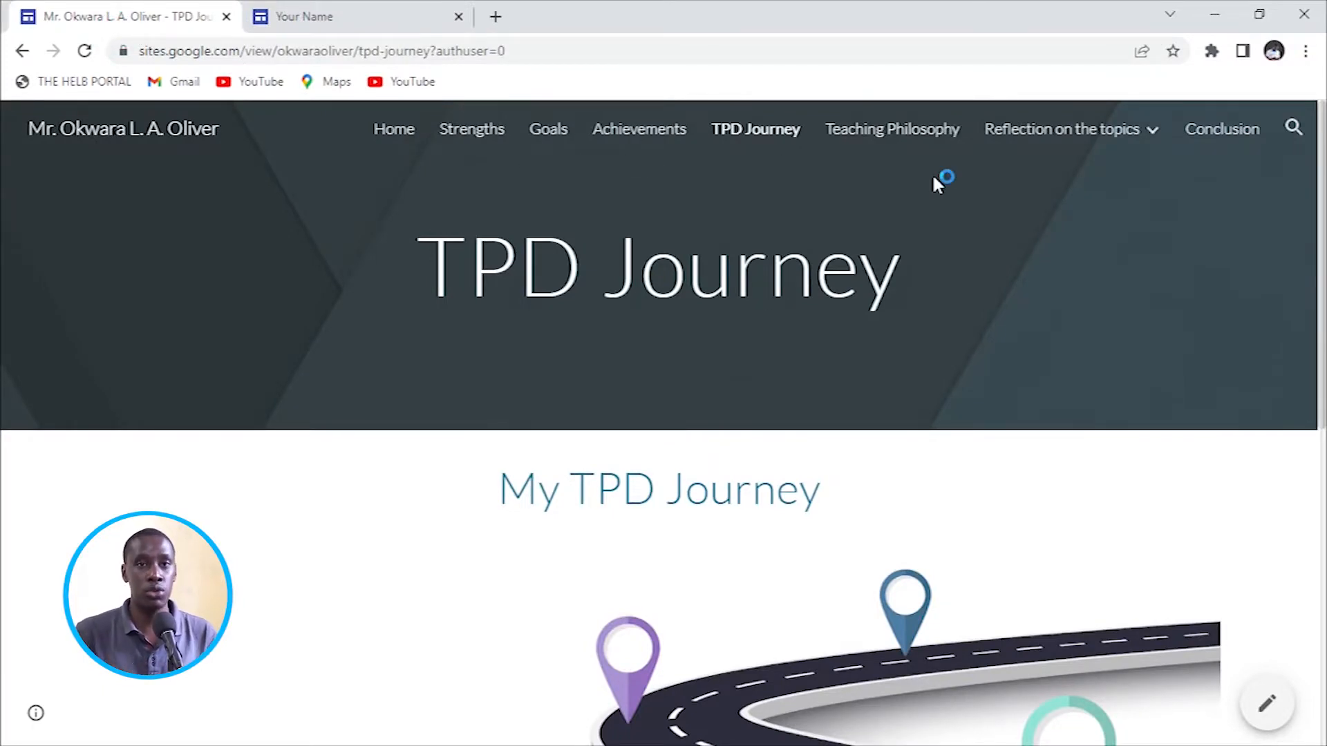
click(318, 17)
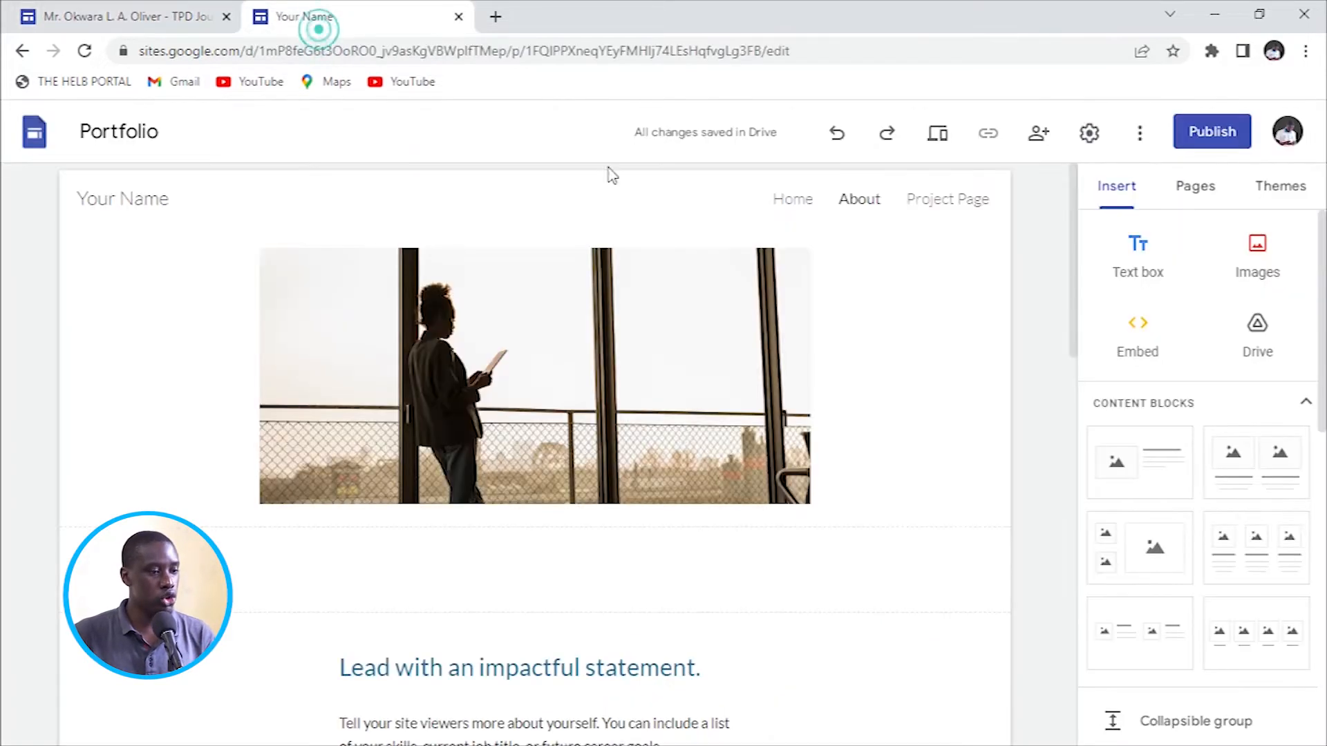
click(1197, 192)
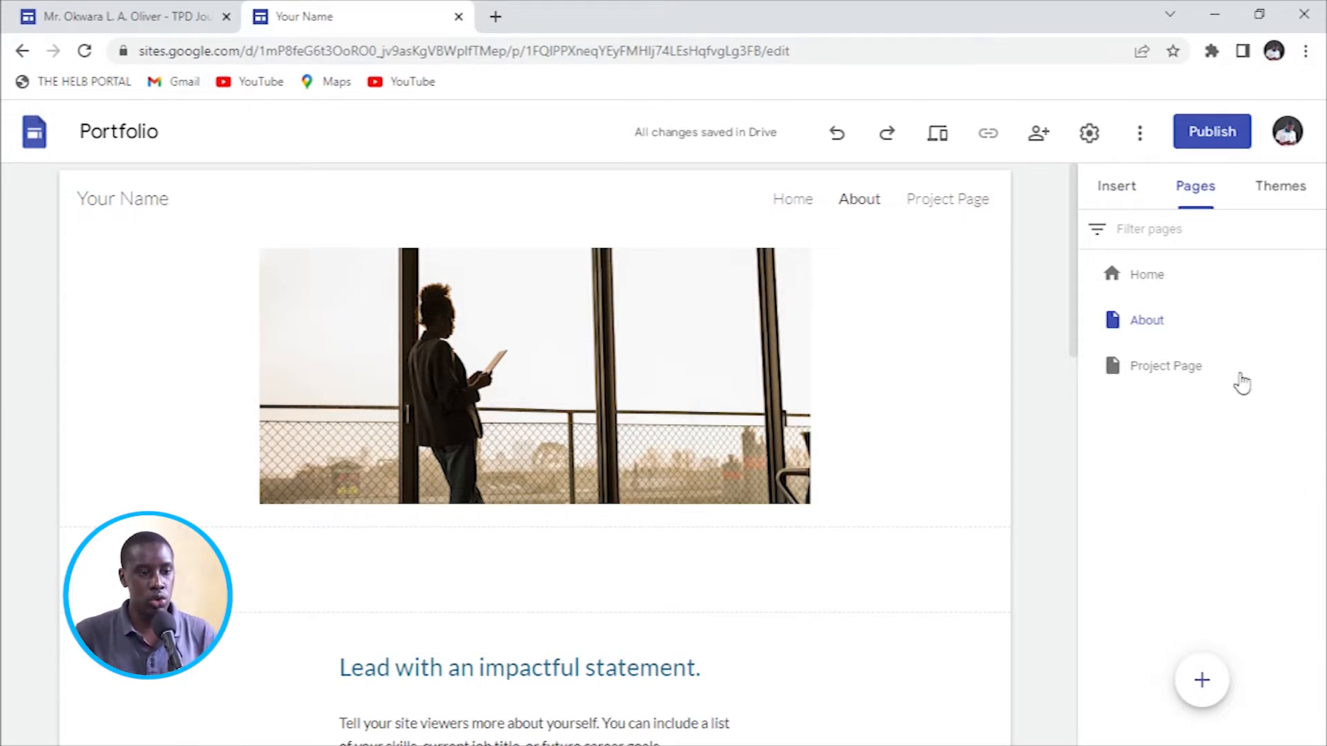
Delete the About and Project Page pages from the Pages list.
click(1313, 320)
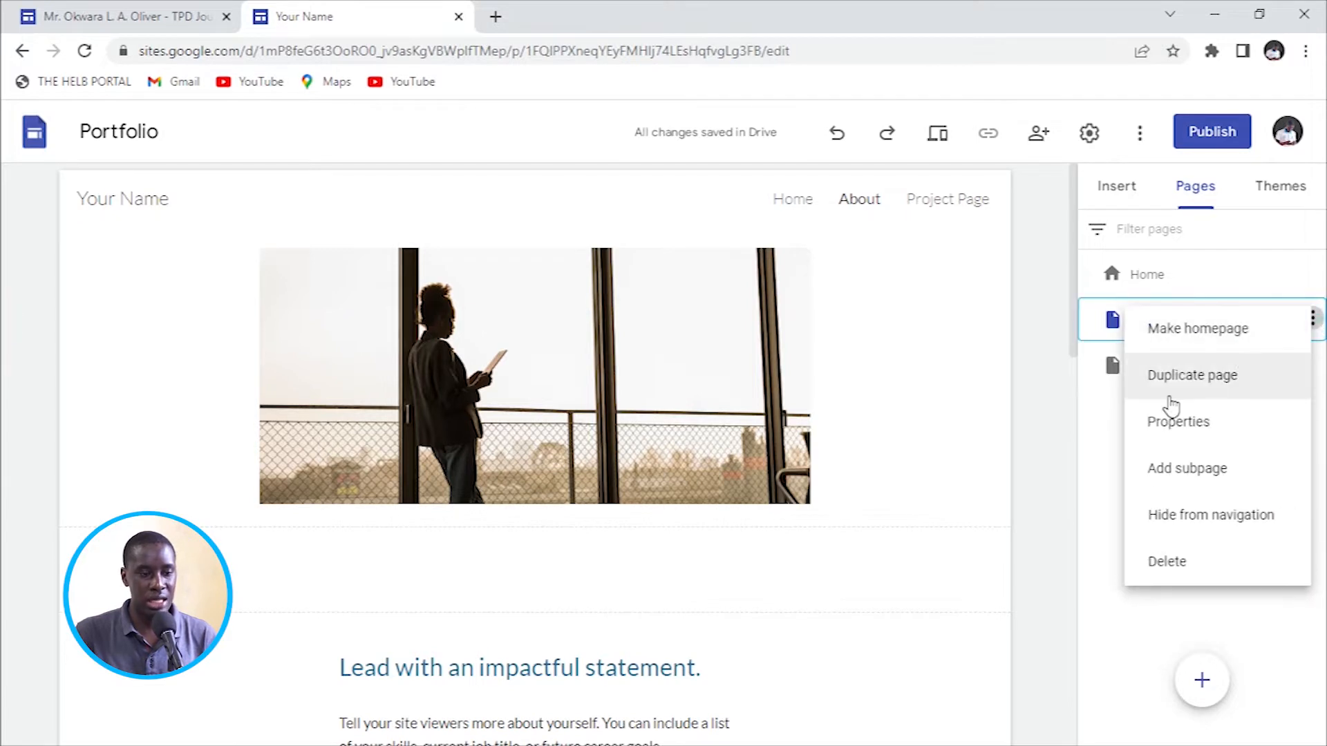
click(1196, 561)
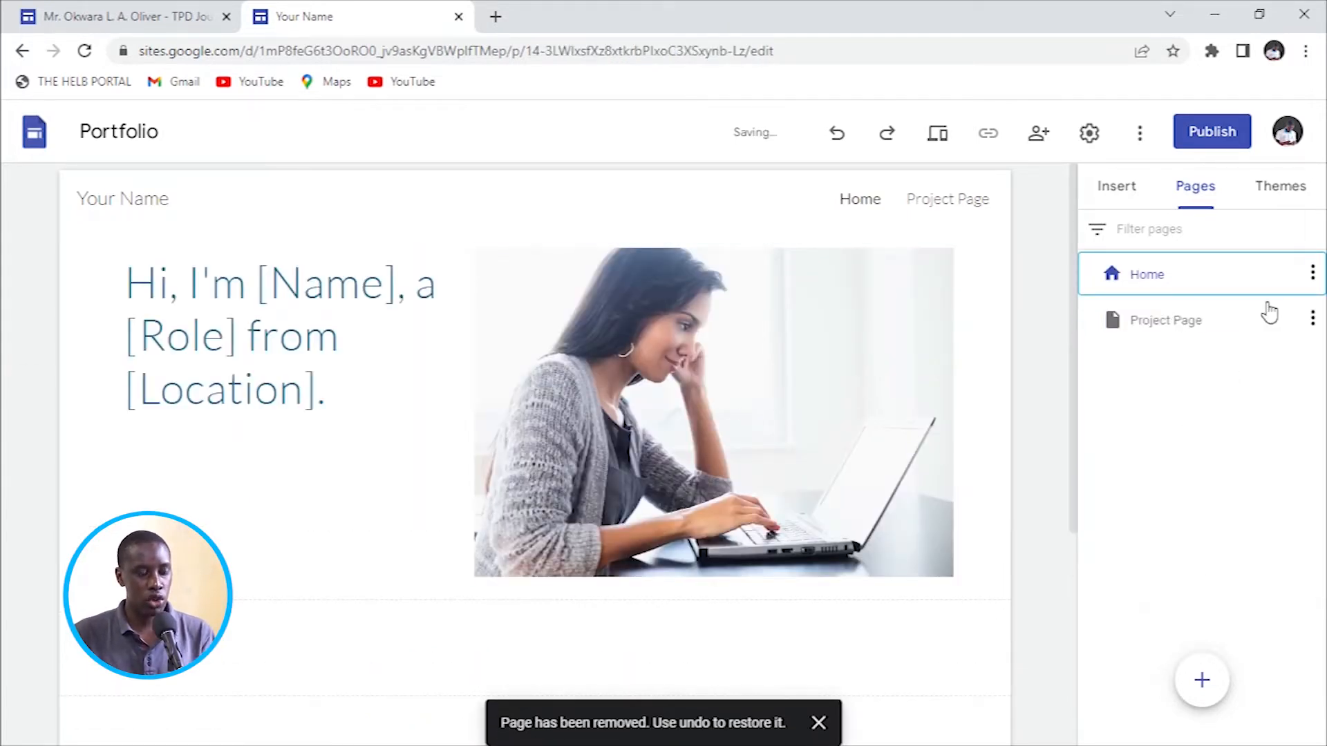
click(1310, 322)
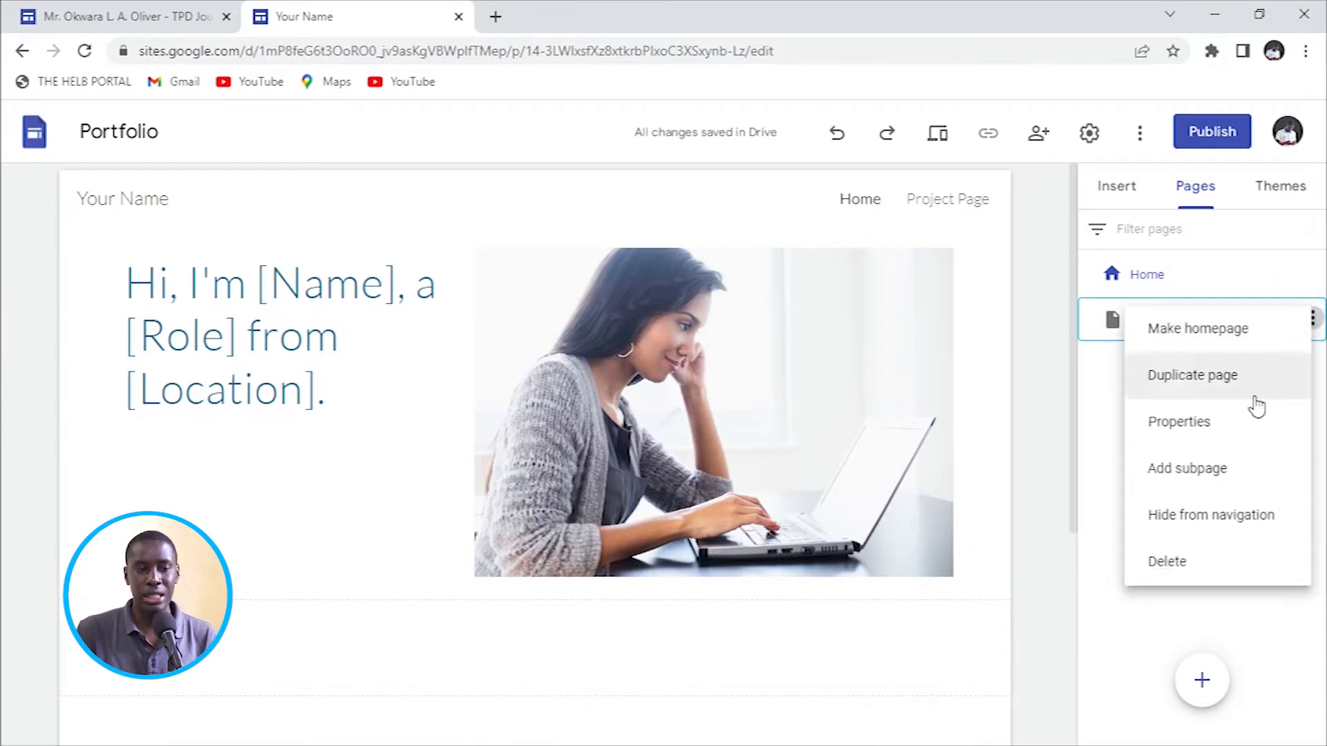
click(1187, 566)
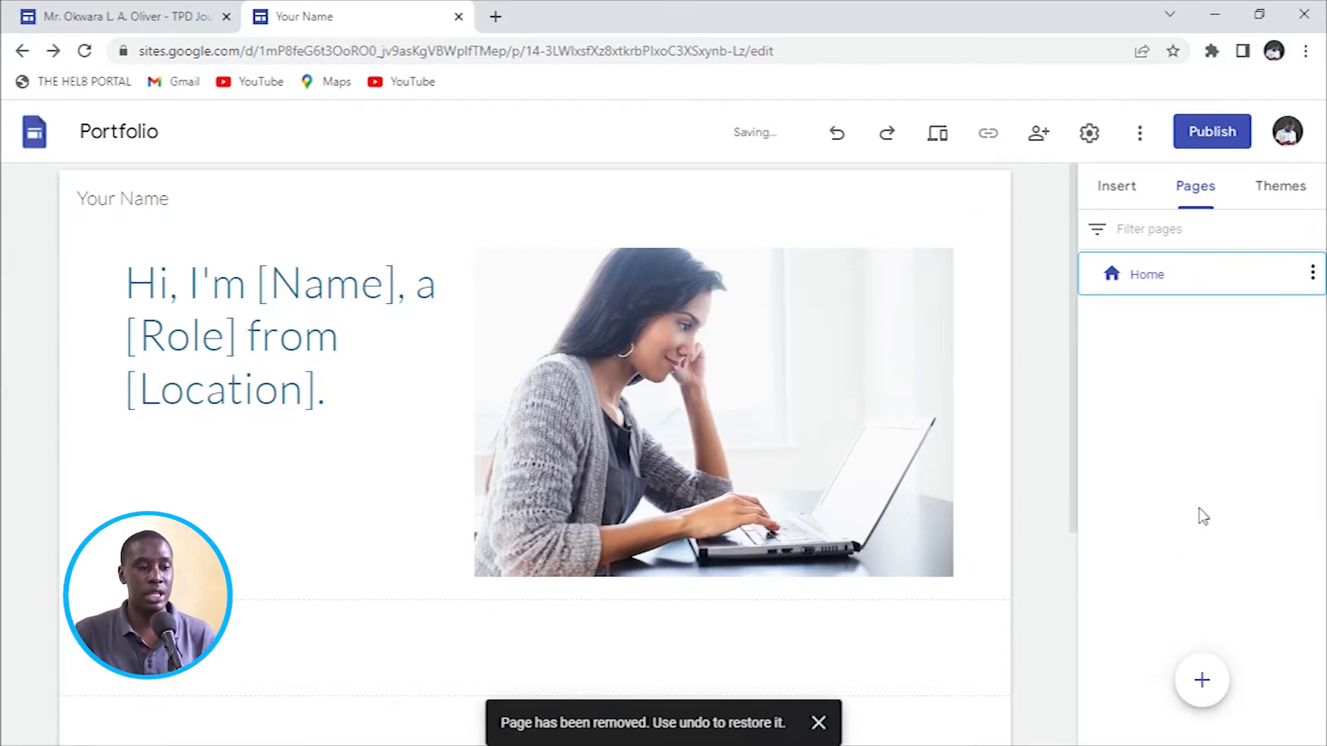
scroll(237, 314, down, 4)
scroll(413, 223, up, 4)
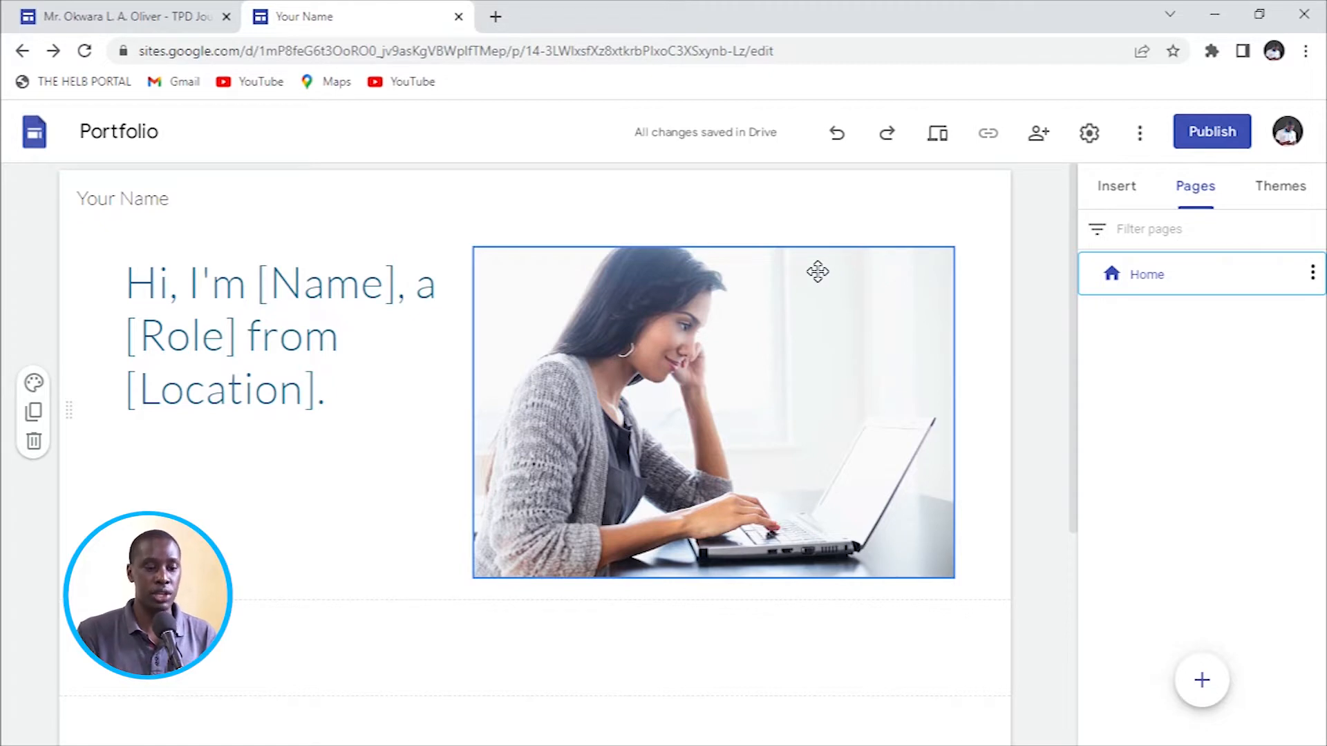
Compare with the published TPD Journey site, then bring up the add-page choices in the editor.
click(86, 19)
click(381, 28)
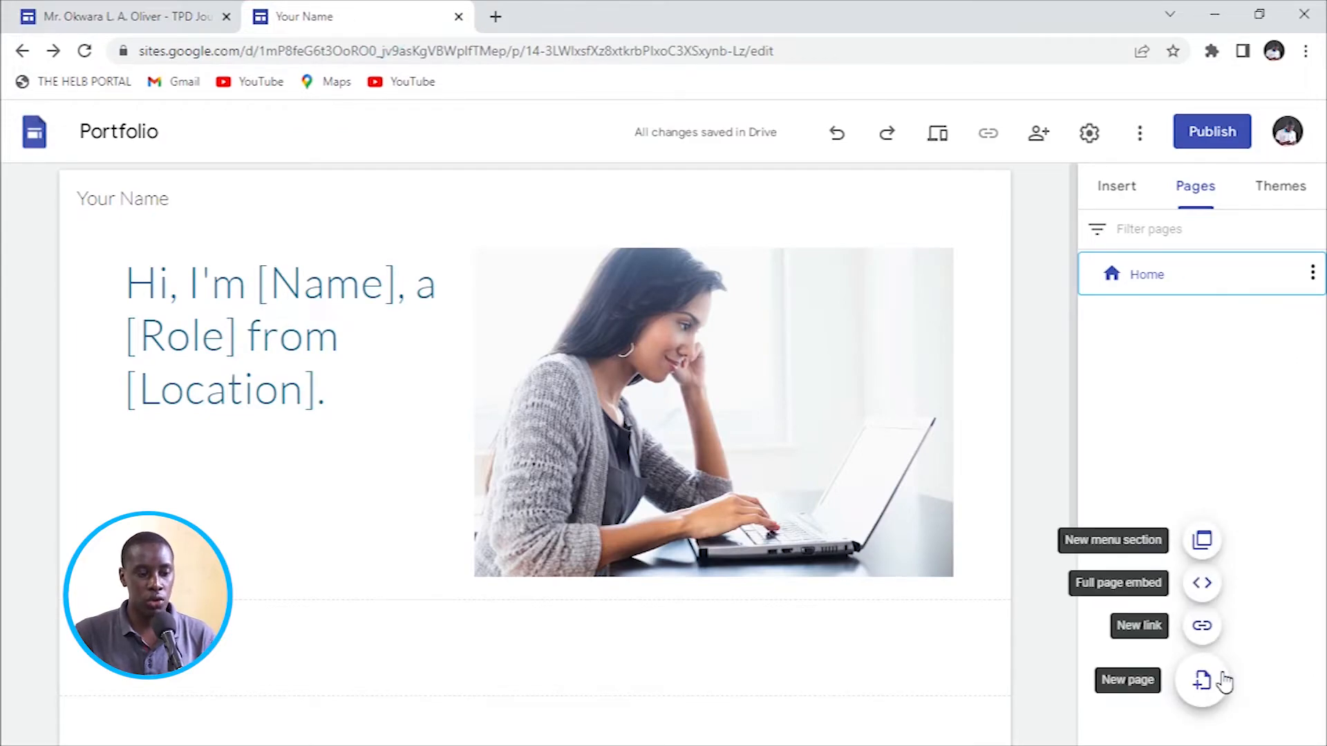
click(1222, 682)
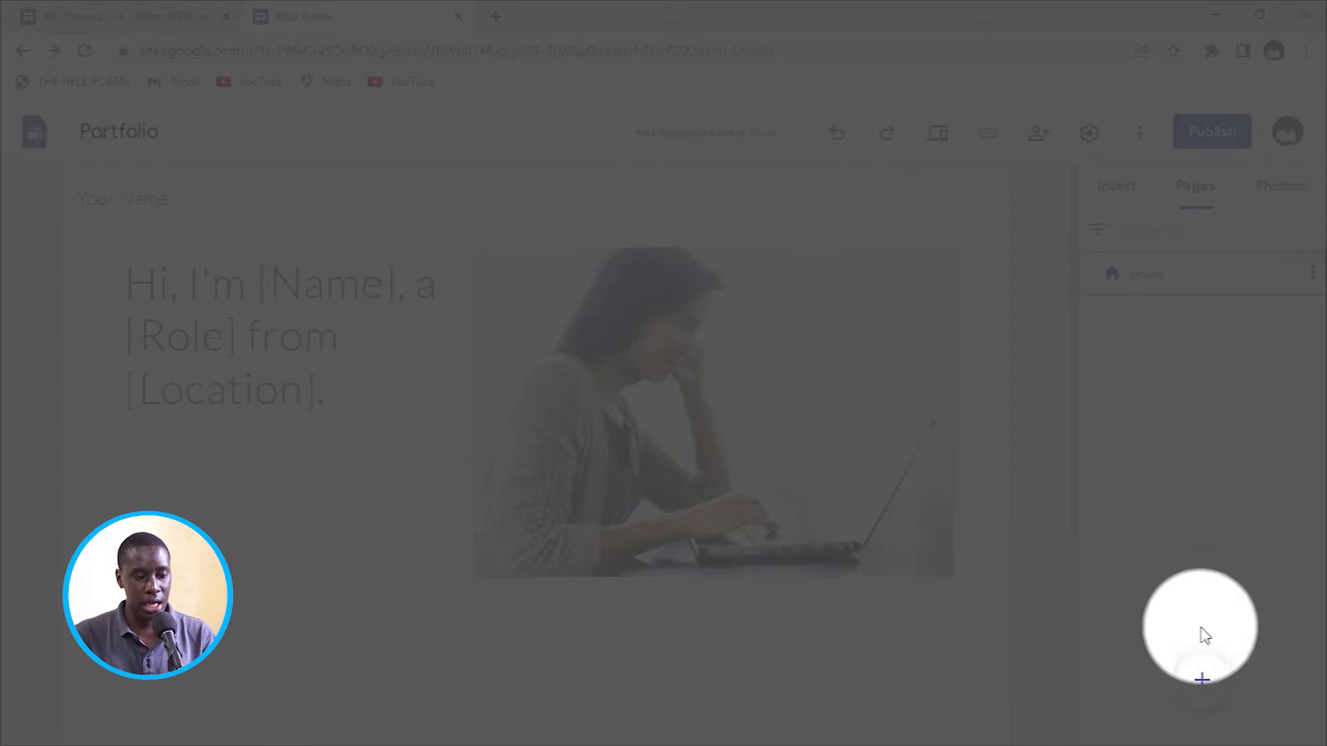
Create a new page named Strengths after Home, then view the published site's page names.
mouse_move(1200, 681)
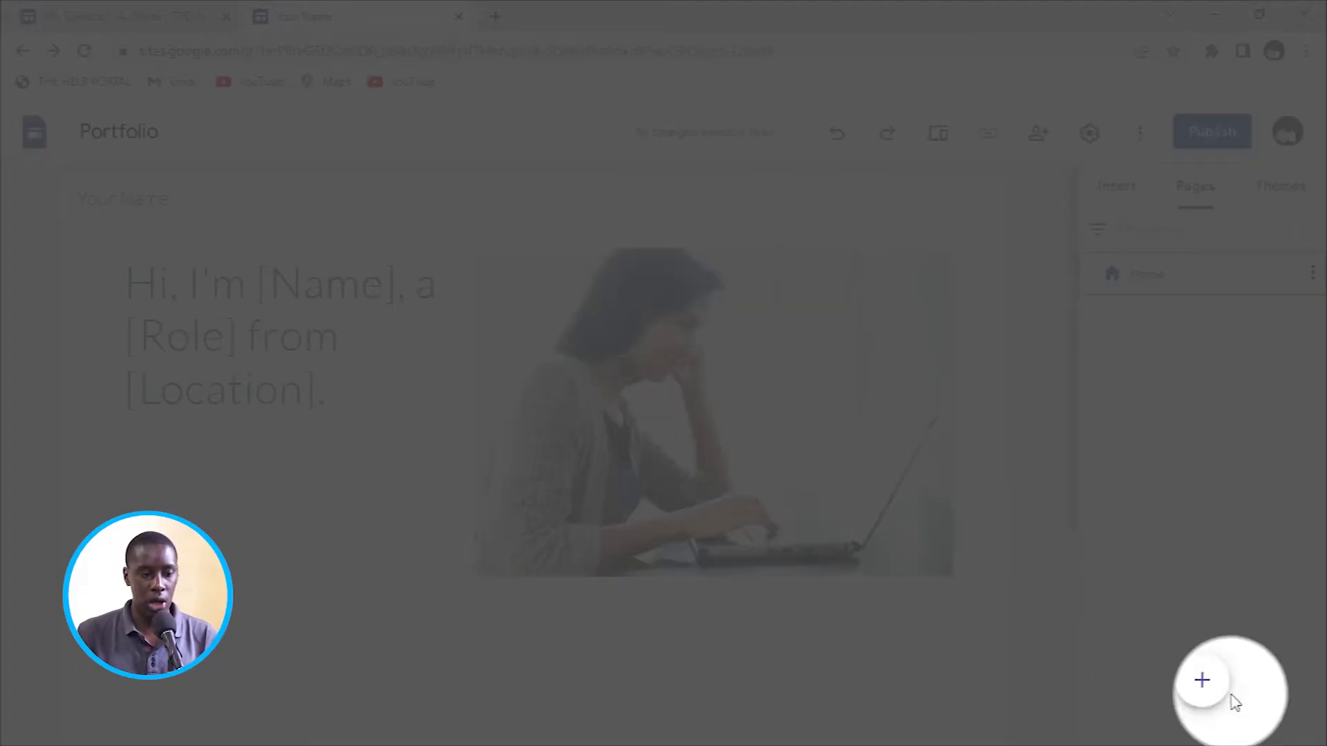
click(1202, 682)
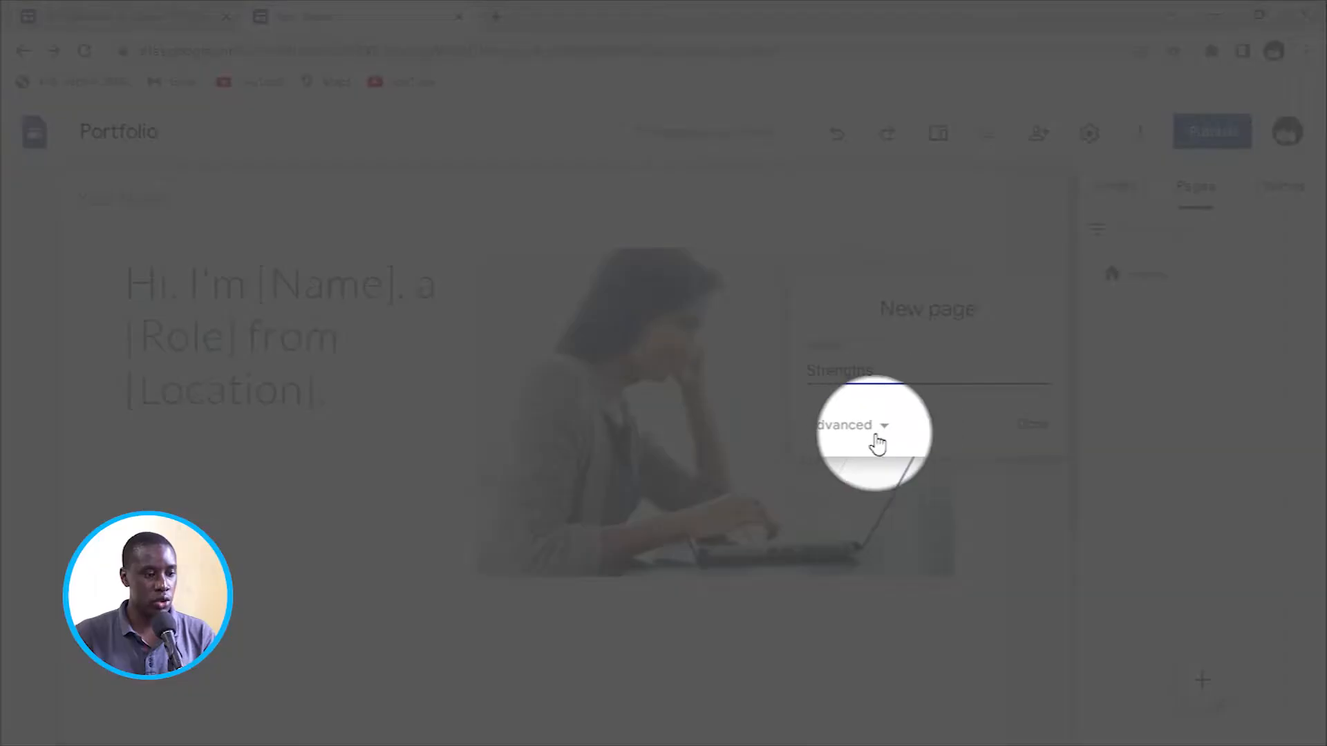
click(885, 429)
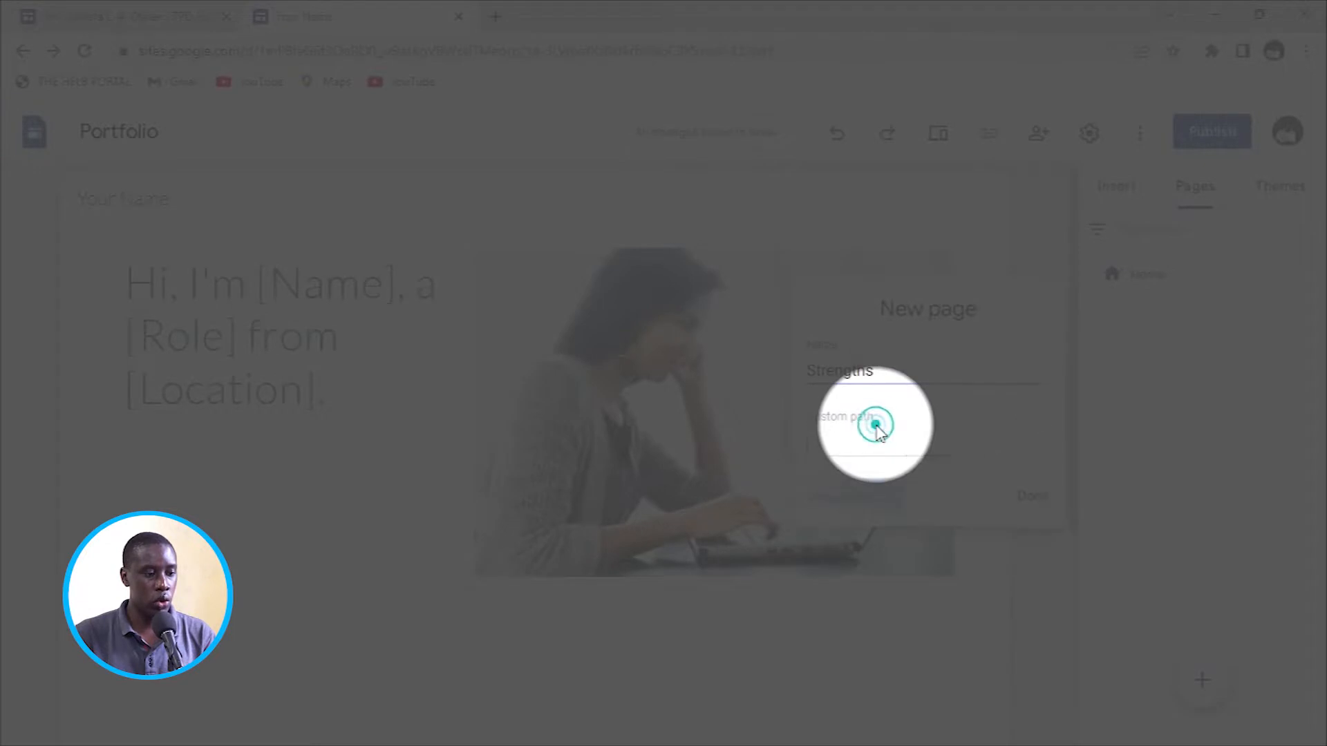
click(882, 492)
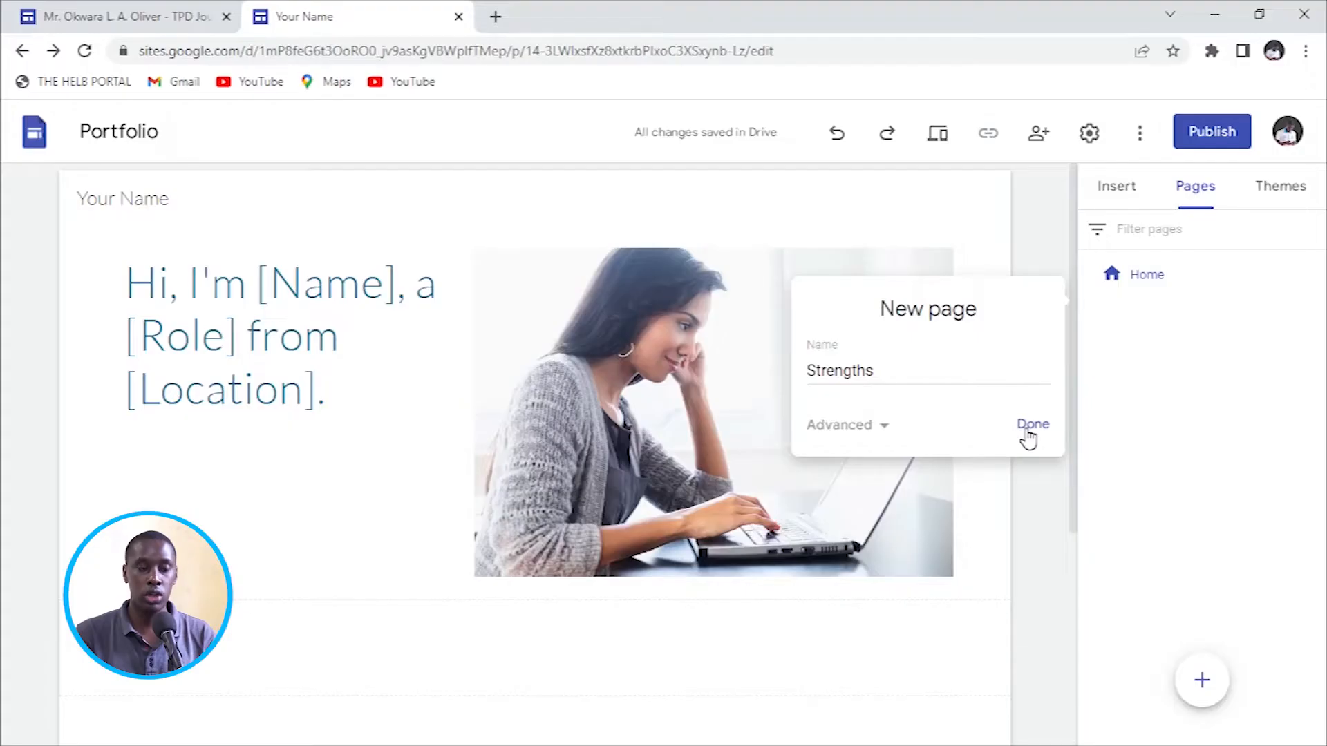
click(1029, 425)
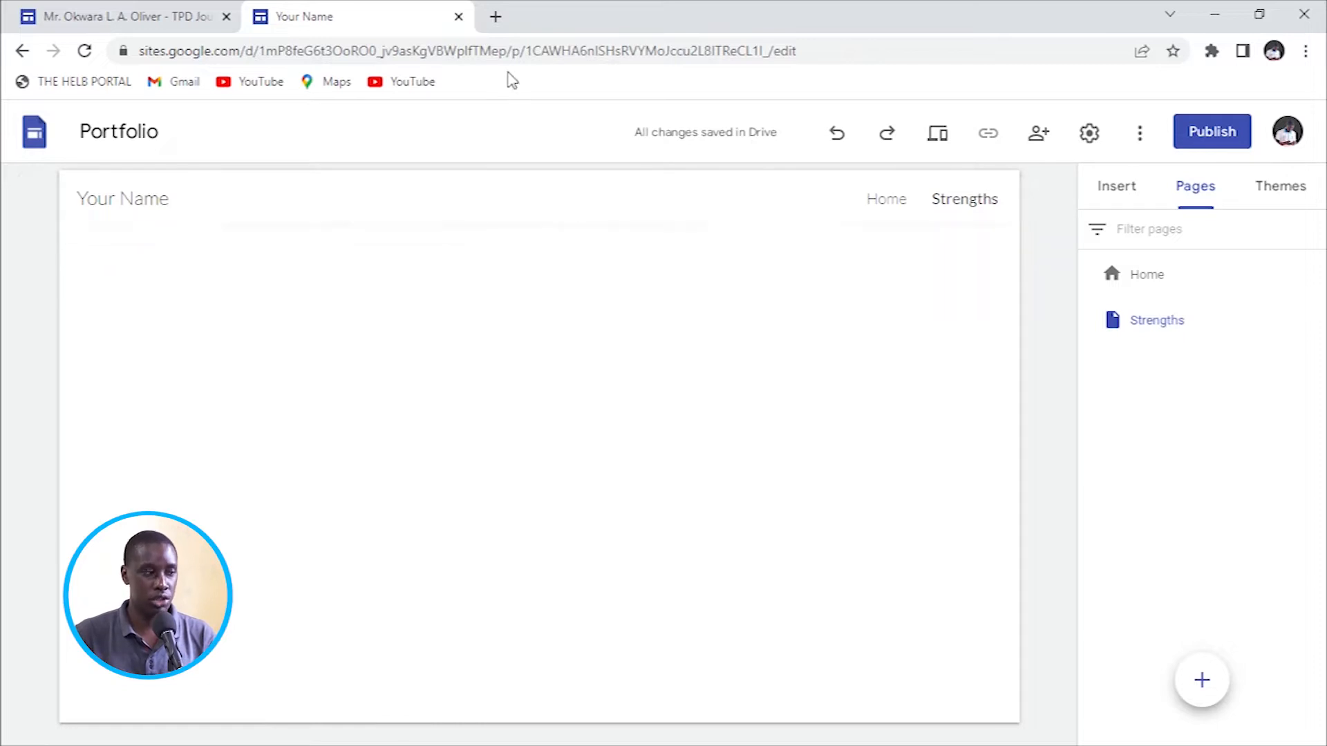
click(163, 13)
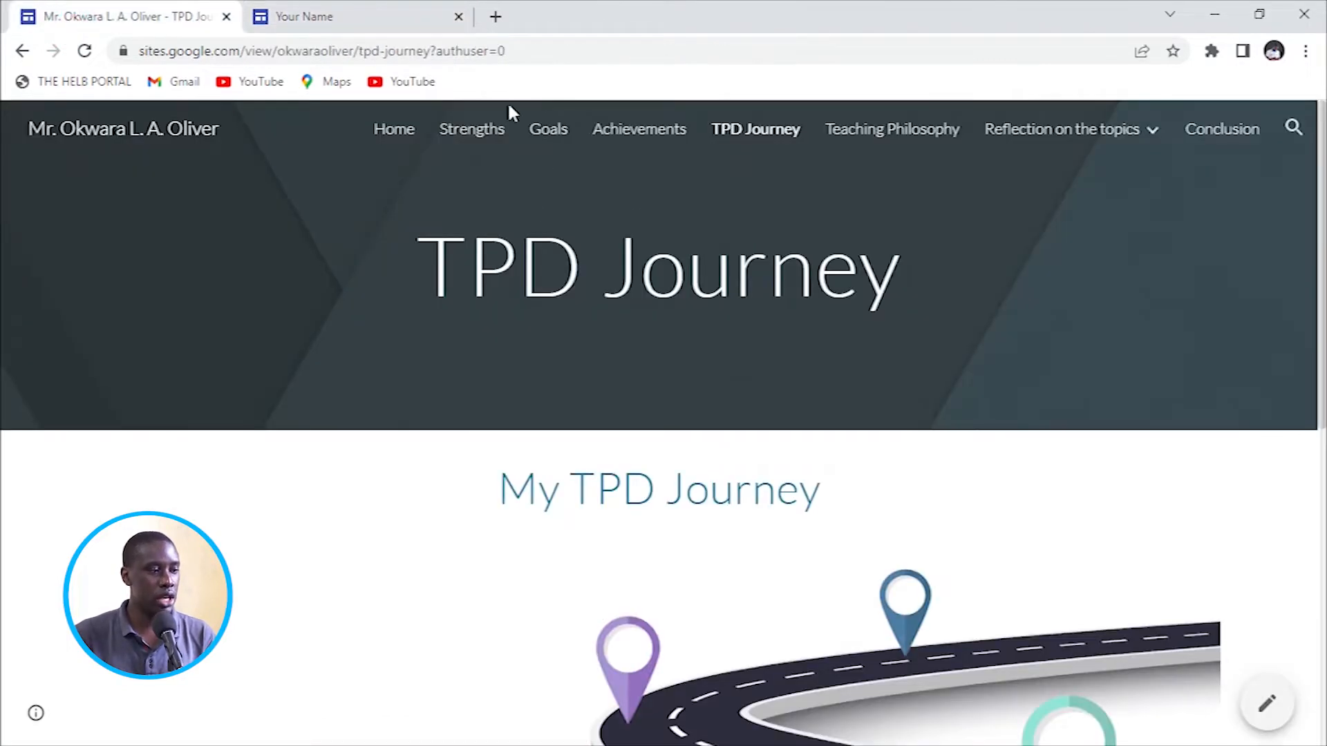
Create a new blank page named Goals in the Portfolio site.
click(334, 25)
mouse_move(1230, 667)
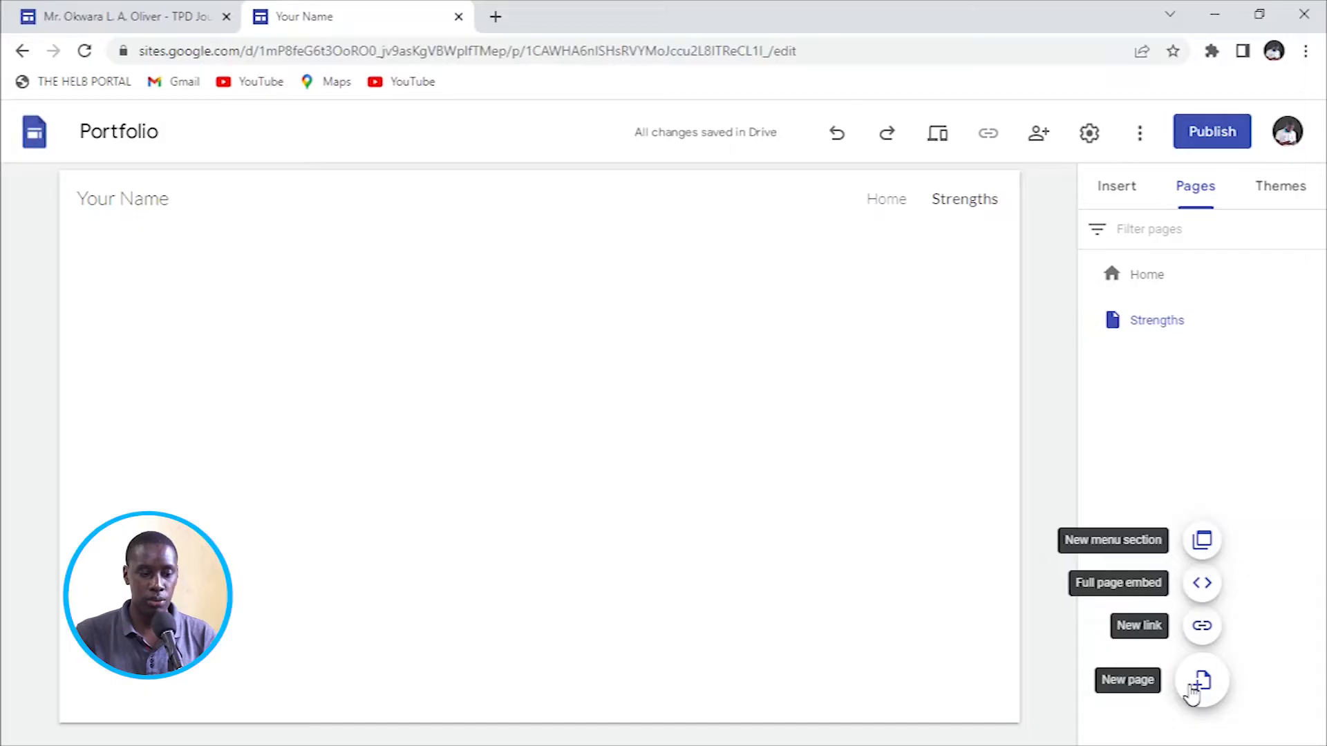
click(1194, 686)
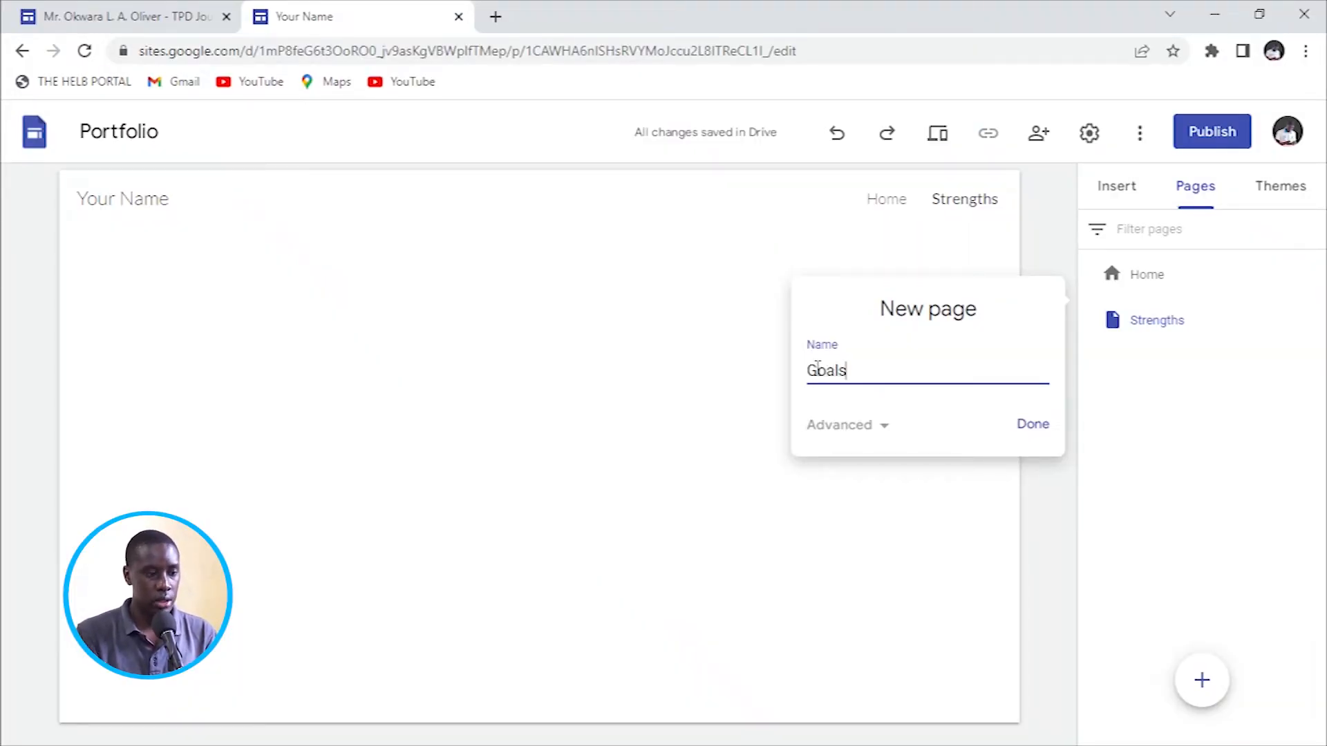
click(1050, 433)
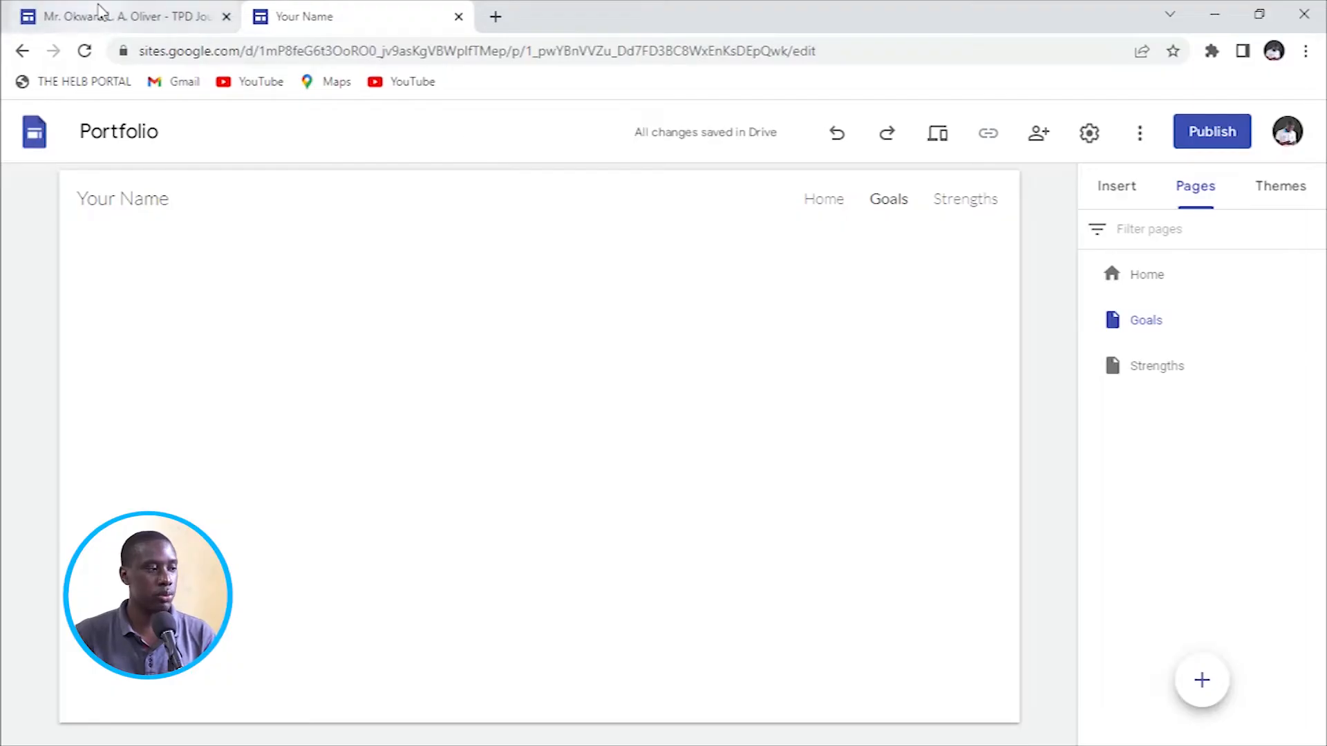
Move Goals below Strengths in the page order, checking the published site's navigation.
click(99, 10)
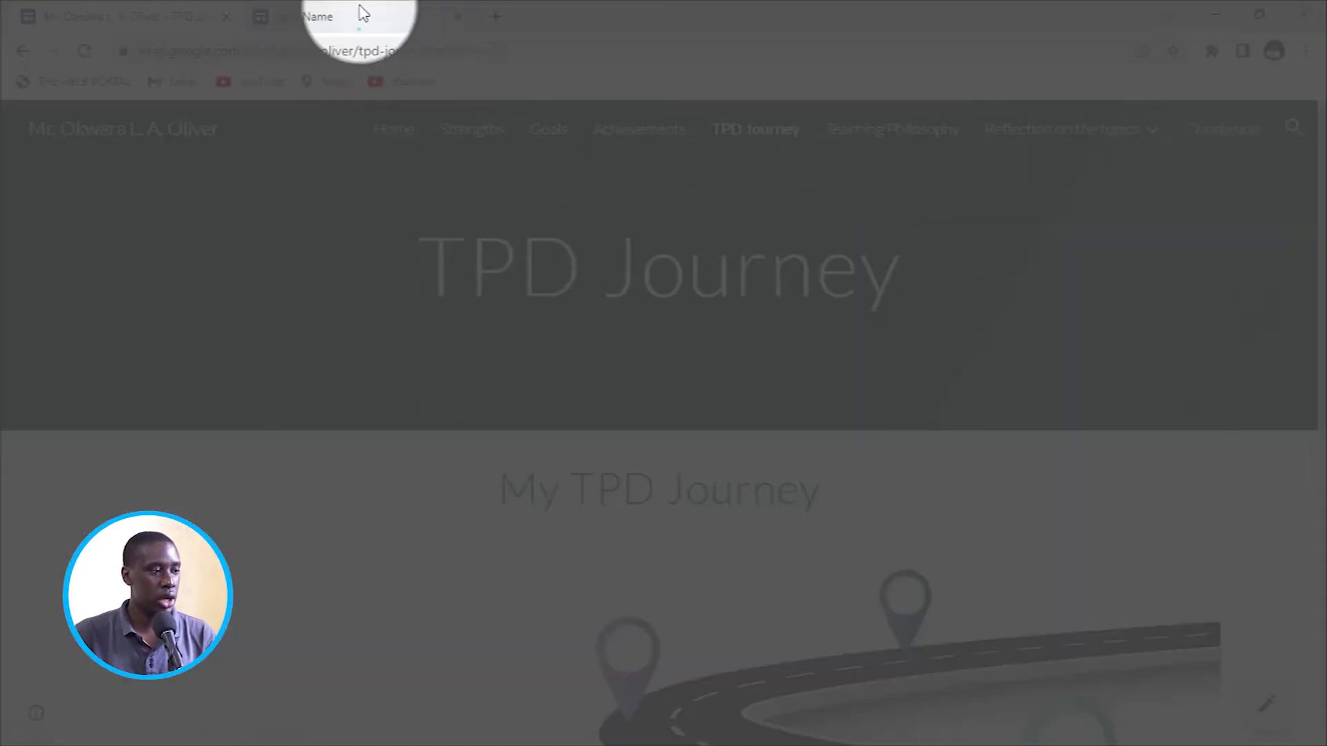
click(360, 10)
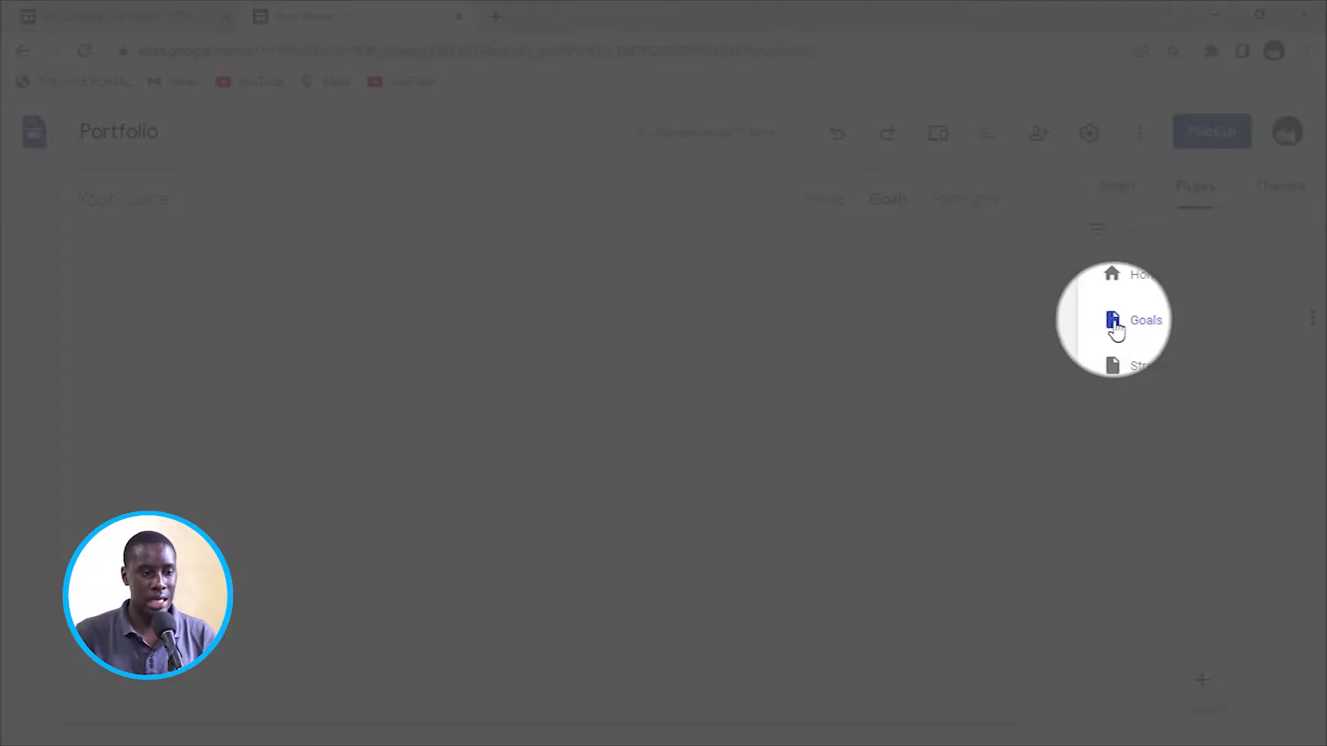
drag(1113, 326, 1134, 370)
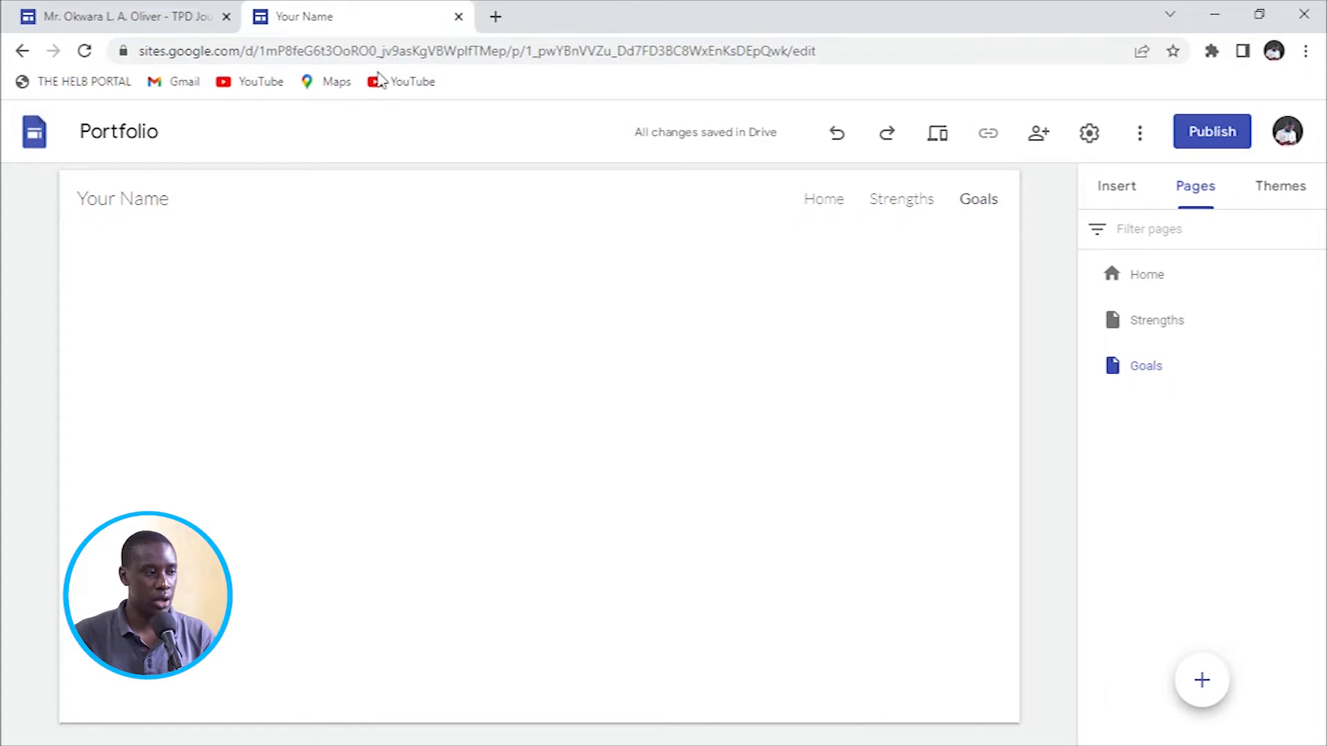
click(170, 20)
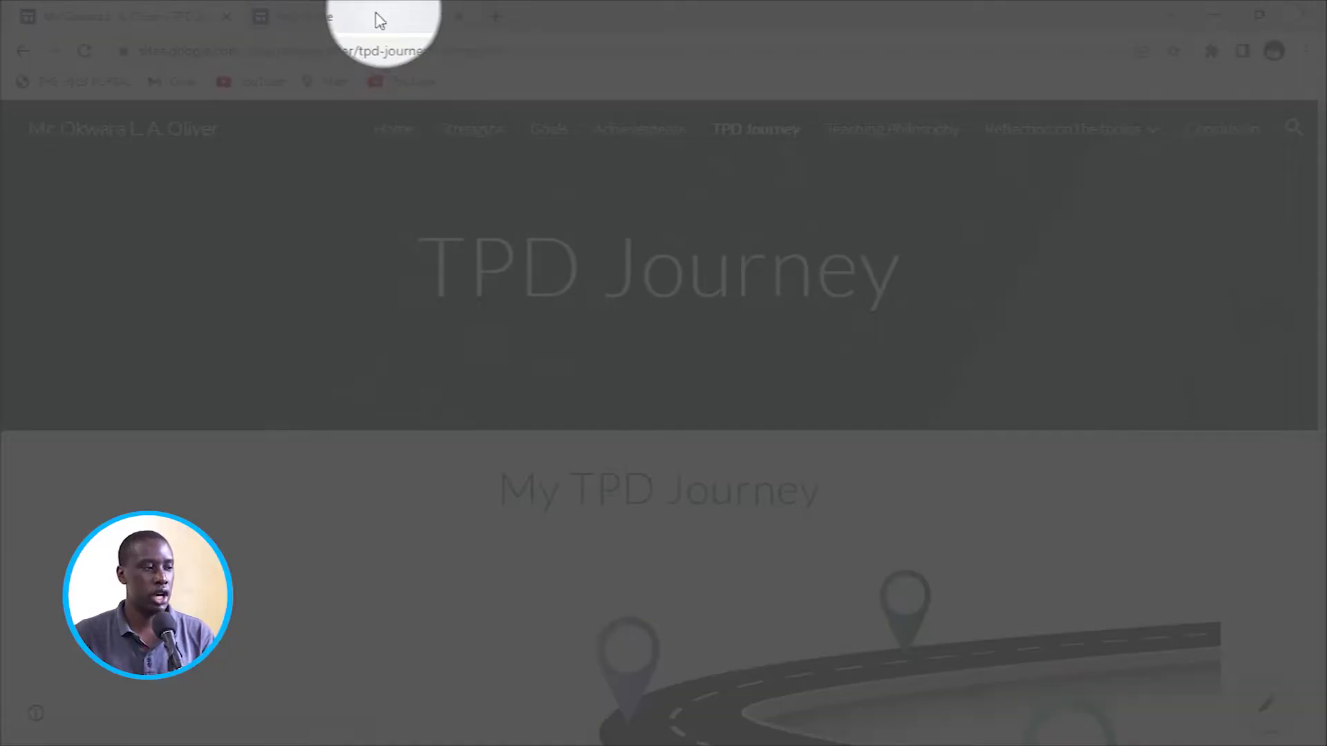
Add an Achievements page placed below Goals, then open Home for editing.
click(343, 27)
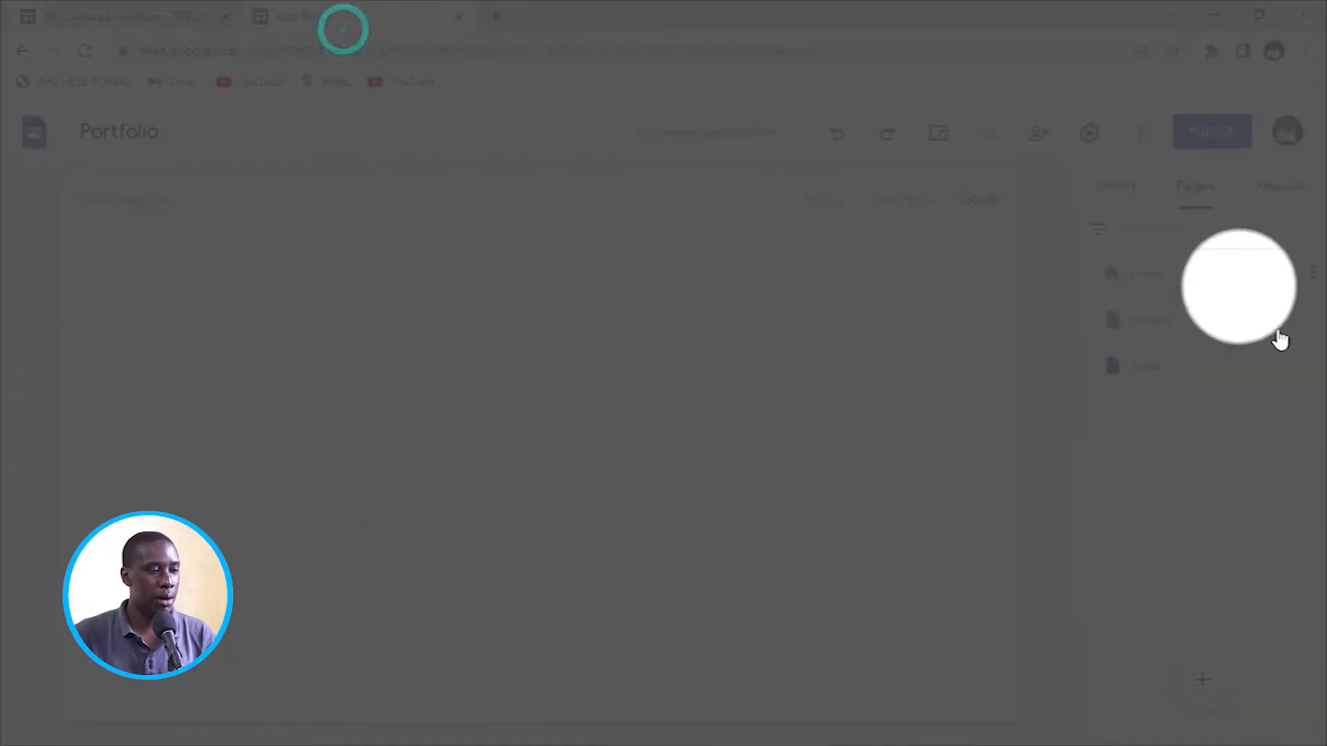
click(1203, 681)
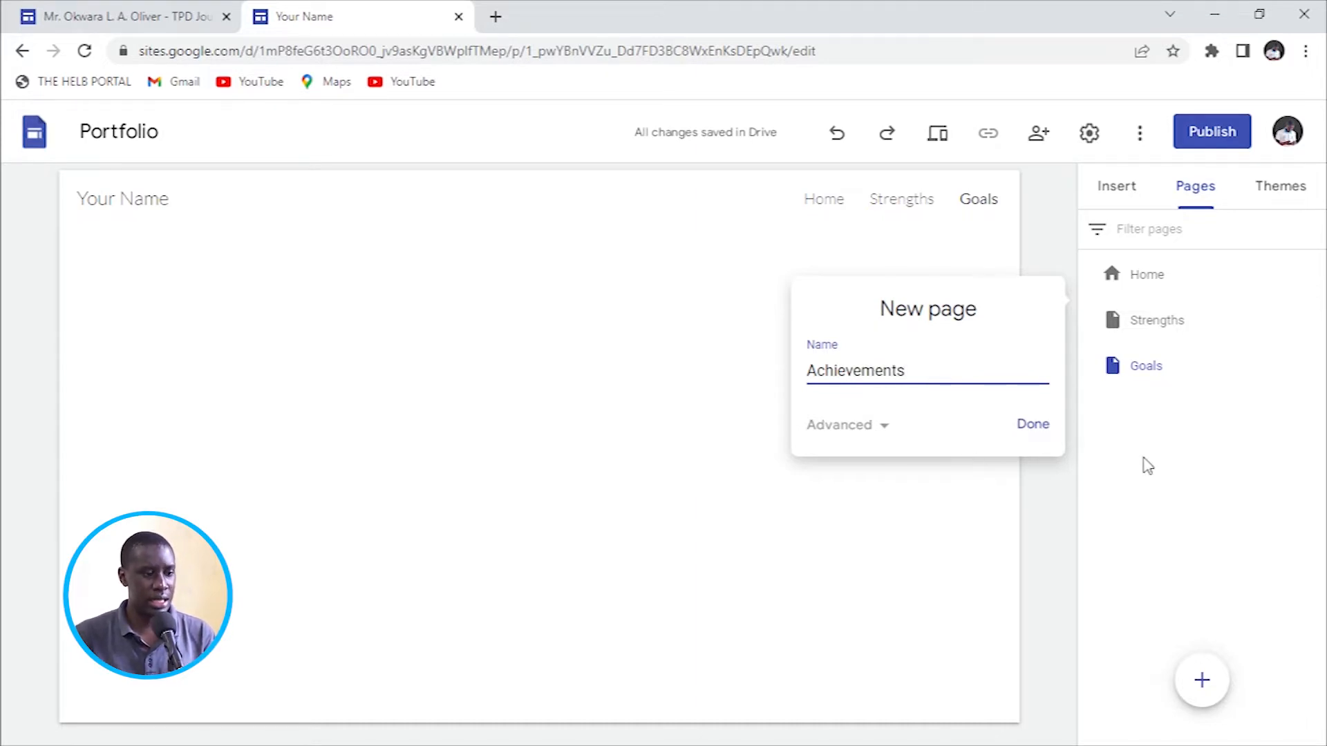
click(1038, 426)
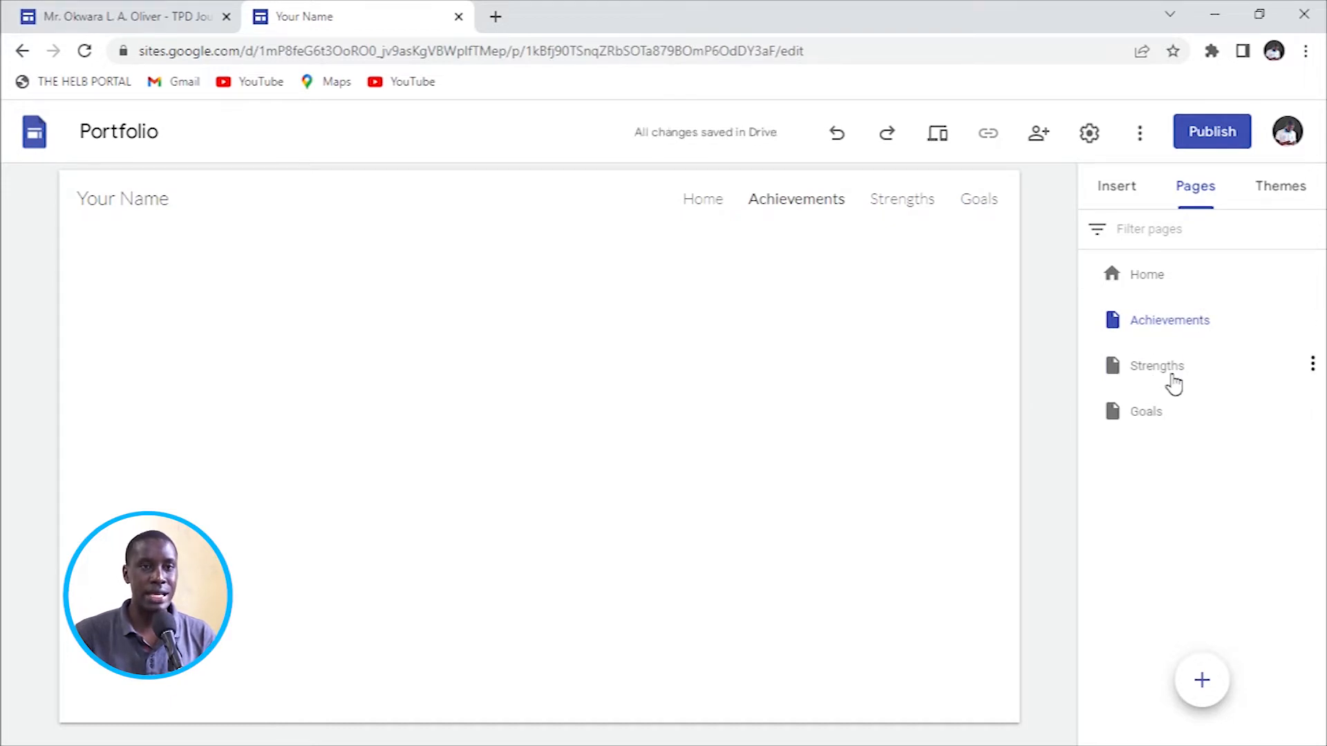
drag(1106, 320, 1101, 436)
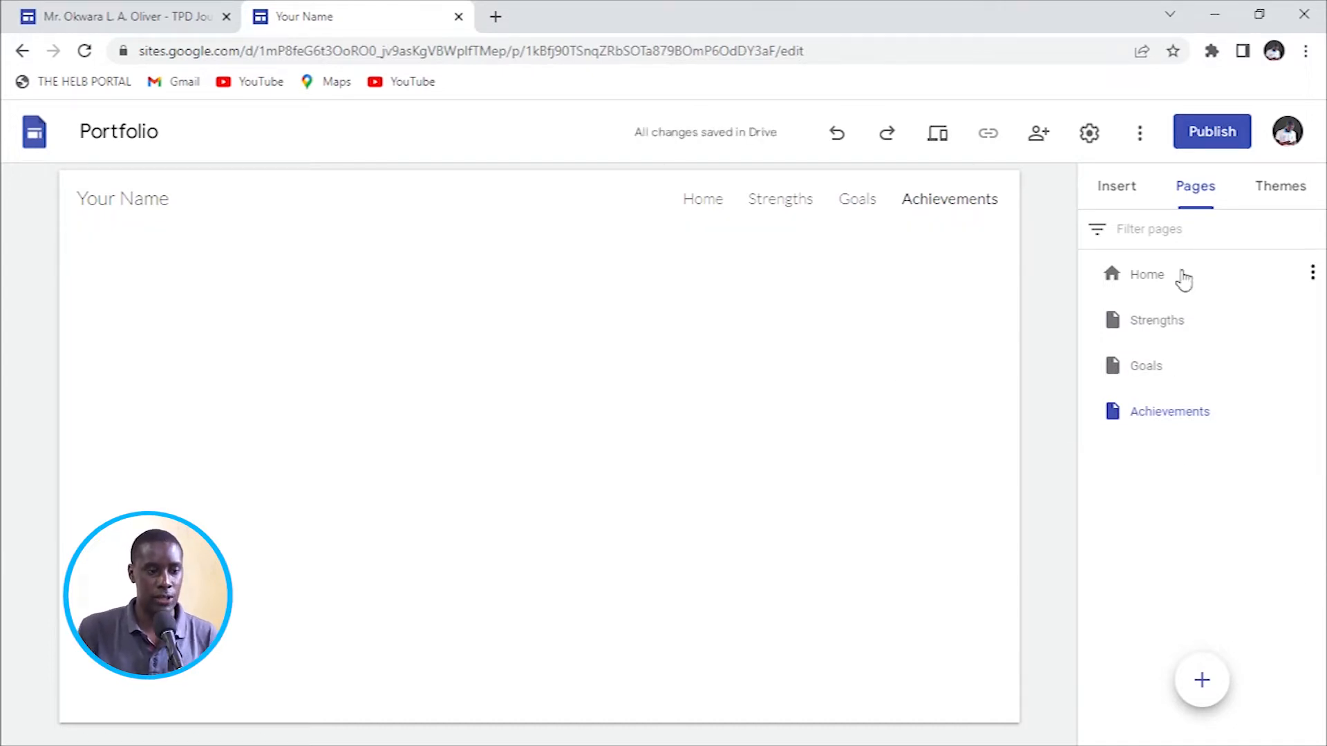
click(1115, 186)
click(713, 200)
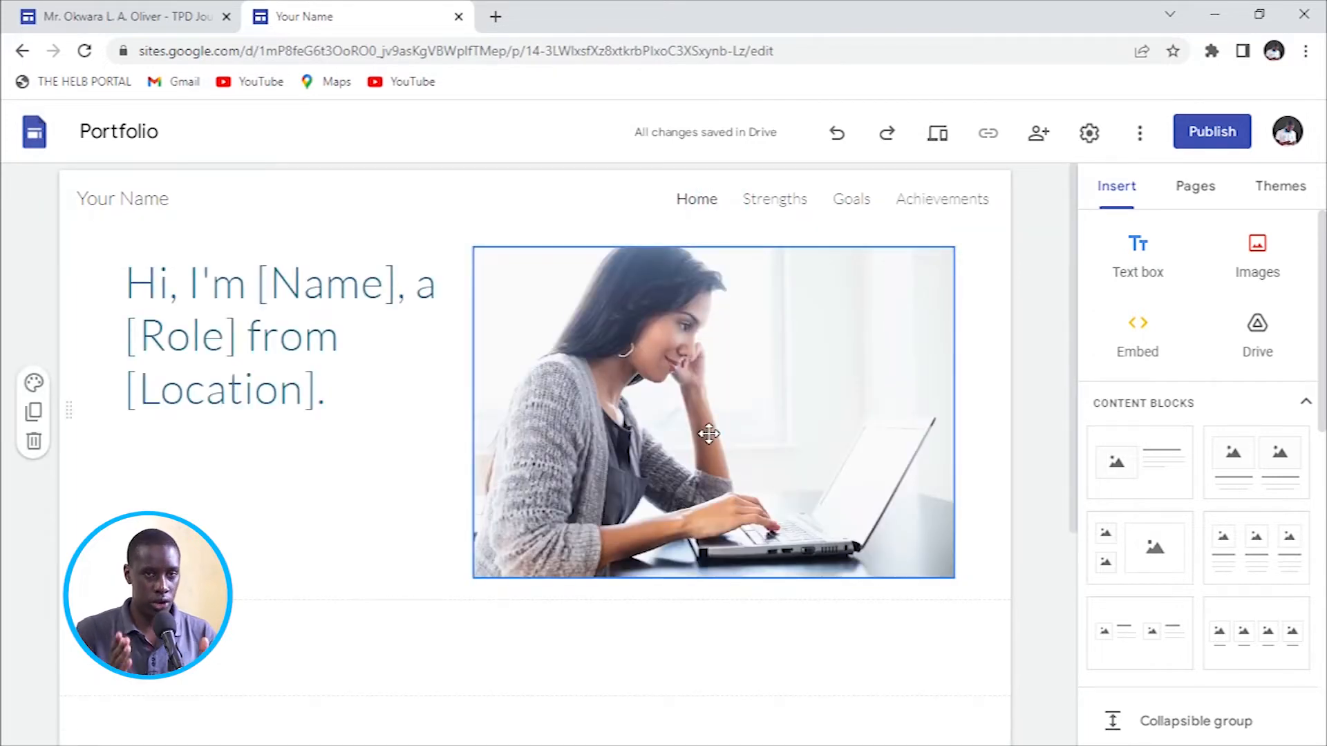
Replace the Home page title placeholder with the teacher's full name, fixing the surname typo.
click(223, 339)
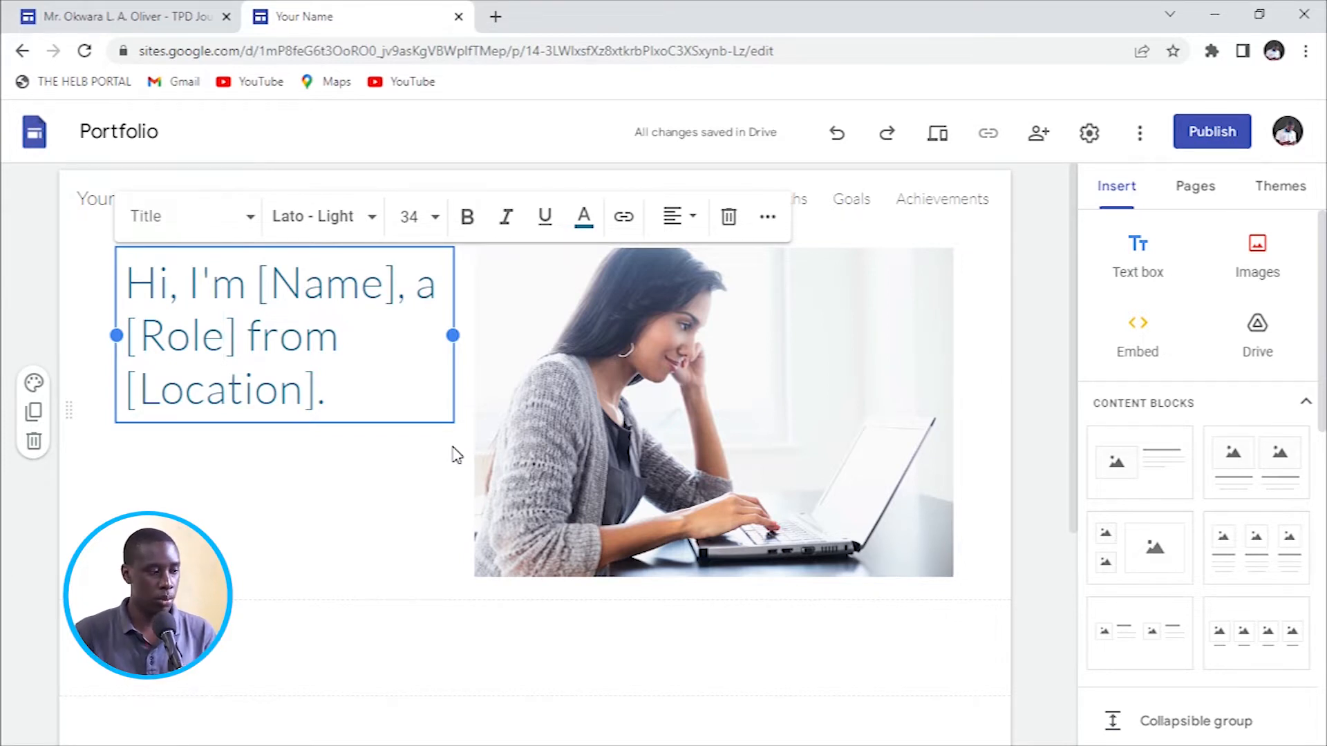
key(ctrl+a)
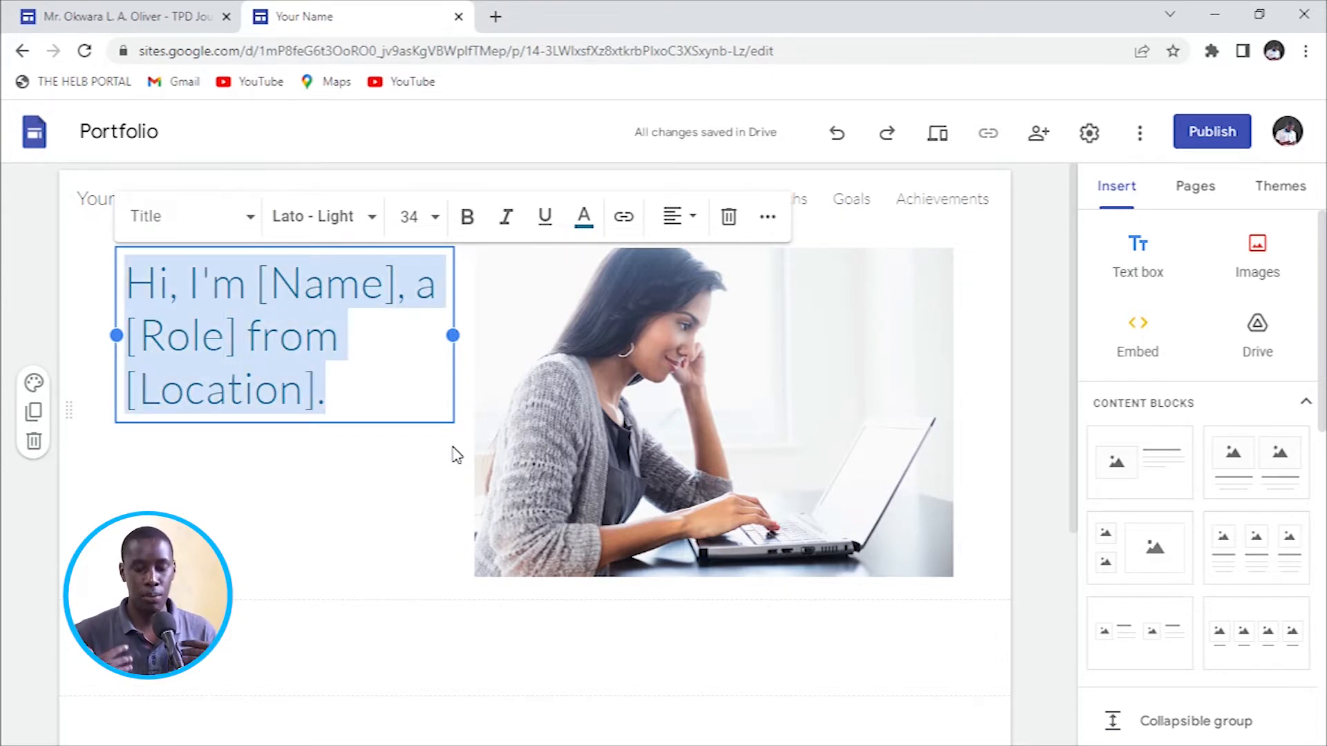
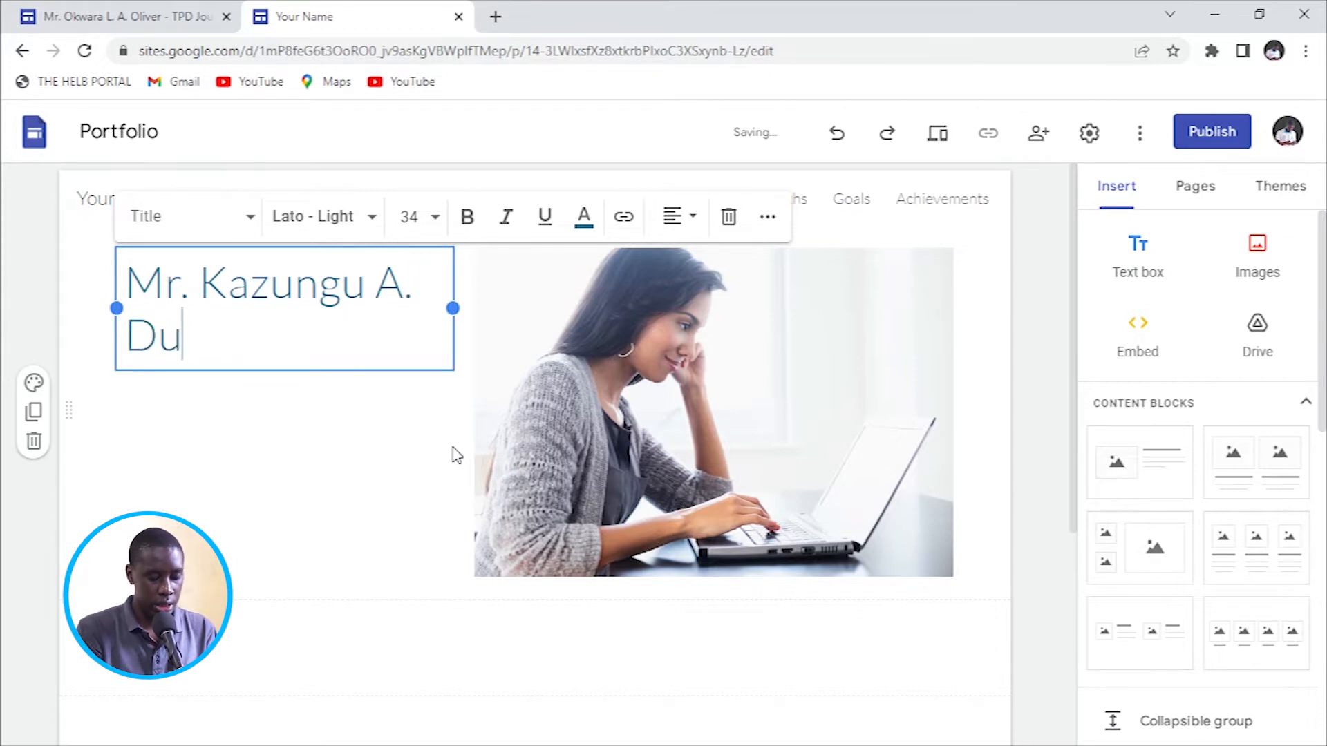
text(ncan)
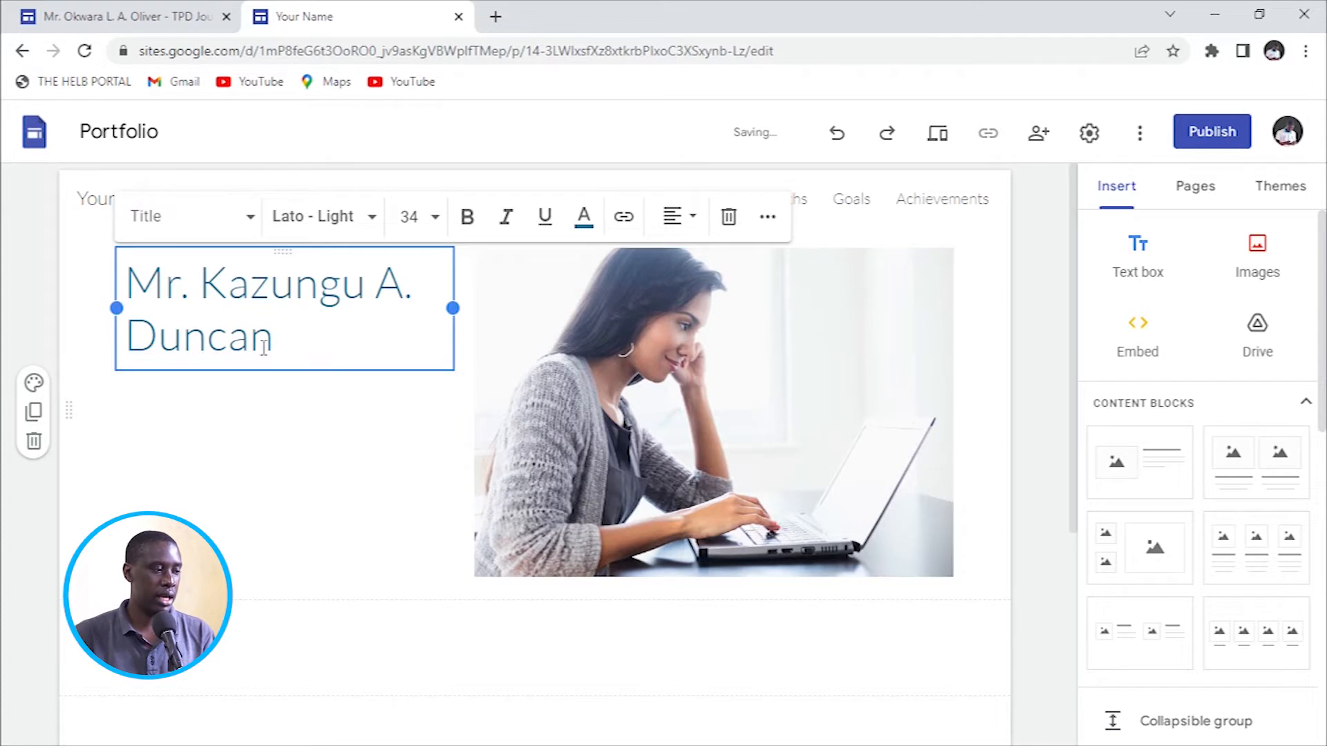
double_click(193, 288)
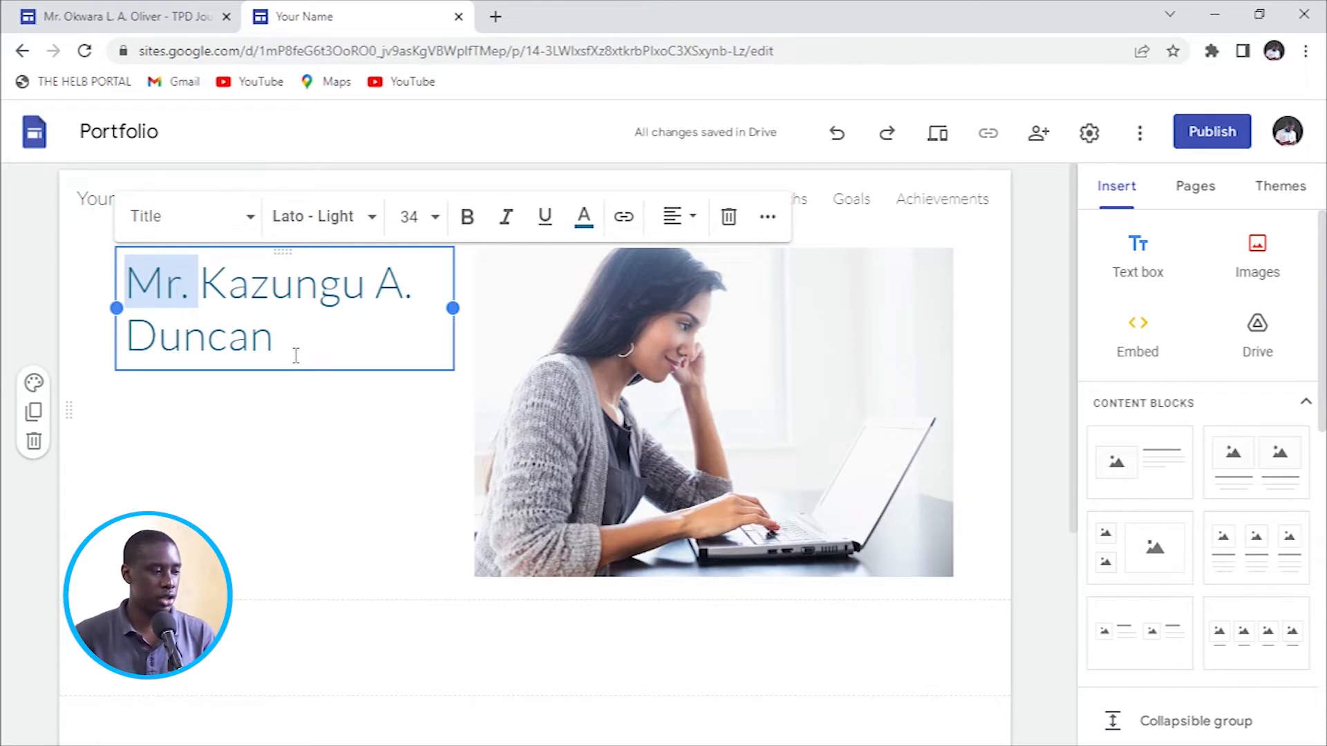
click(267, 394)
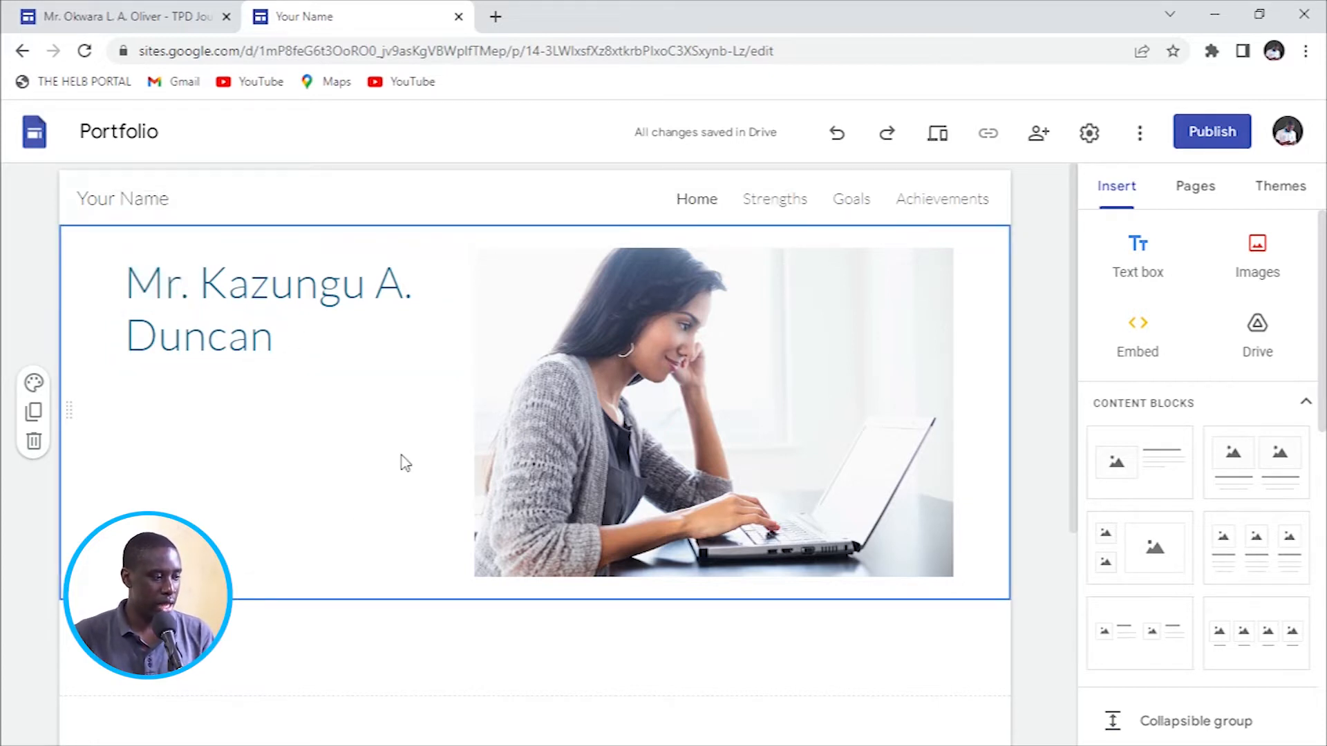
Replace the stock photo with the IMG_1444 portrait uploaded from the Pictures folder.
click(646, 481)
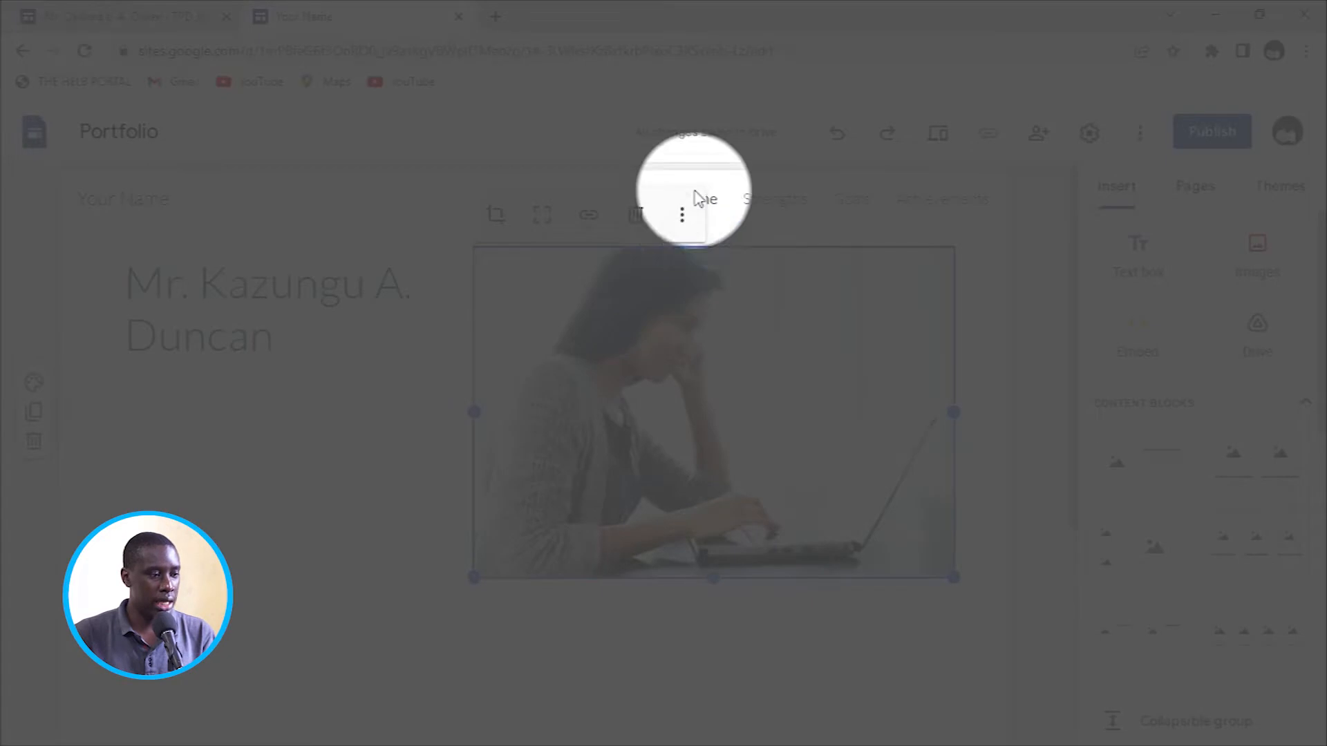
click(682, 219)
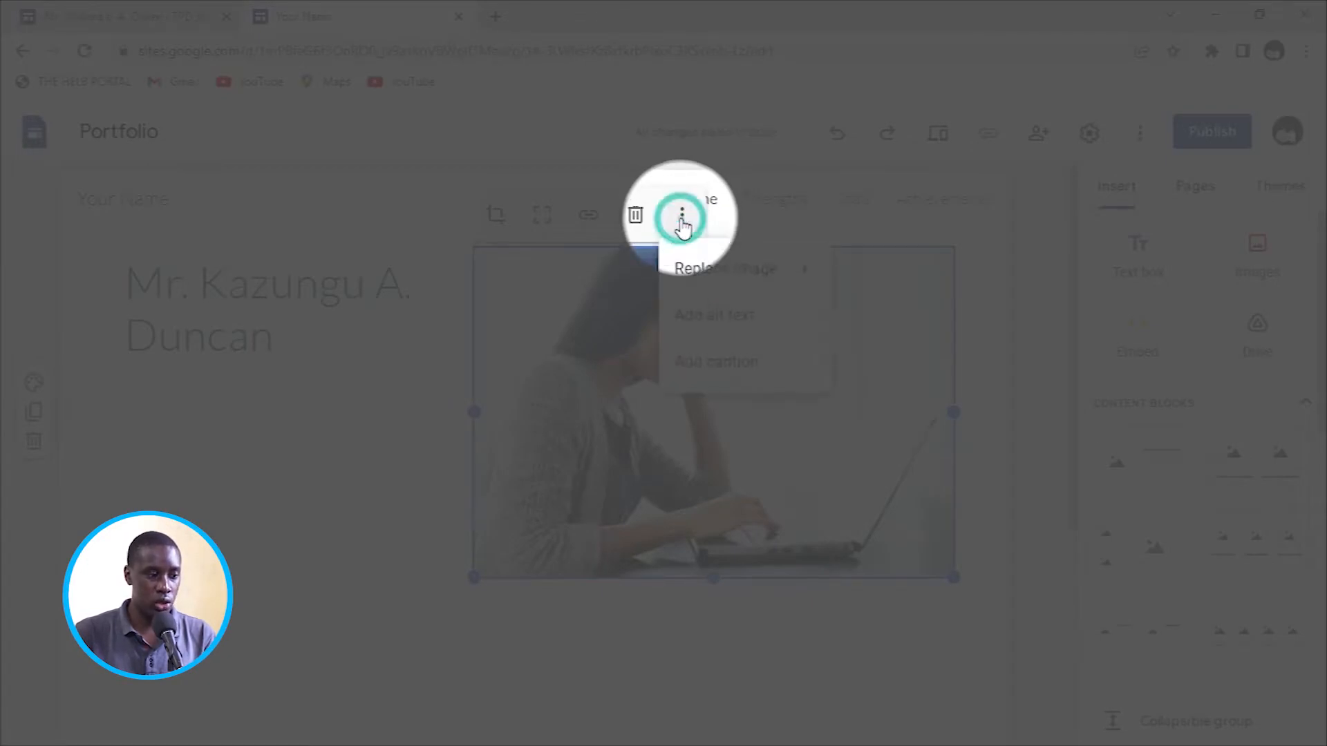
mouse_move(706, 273)
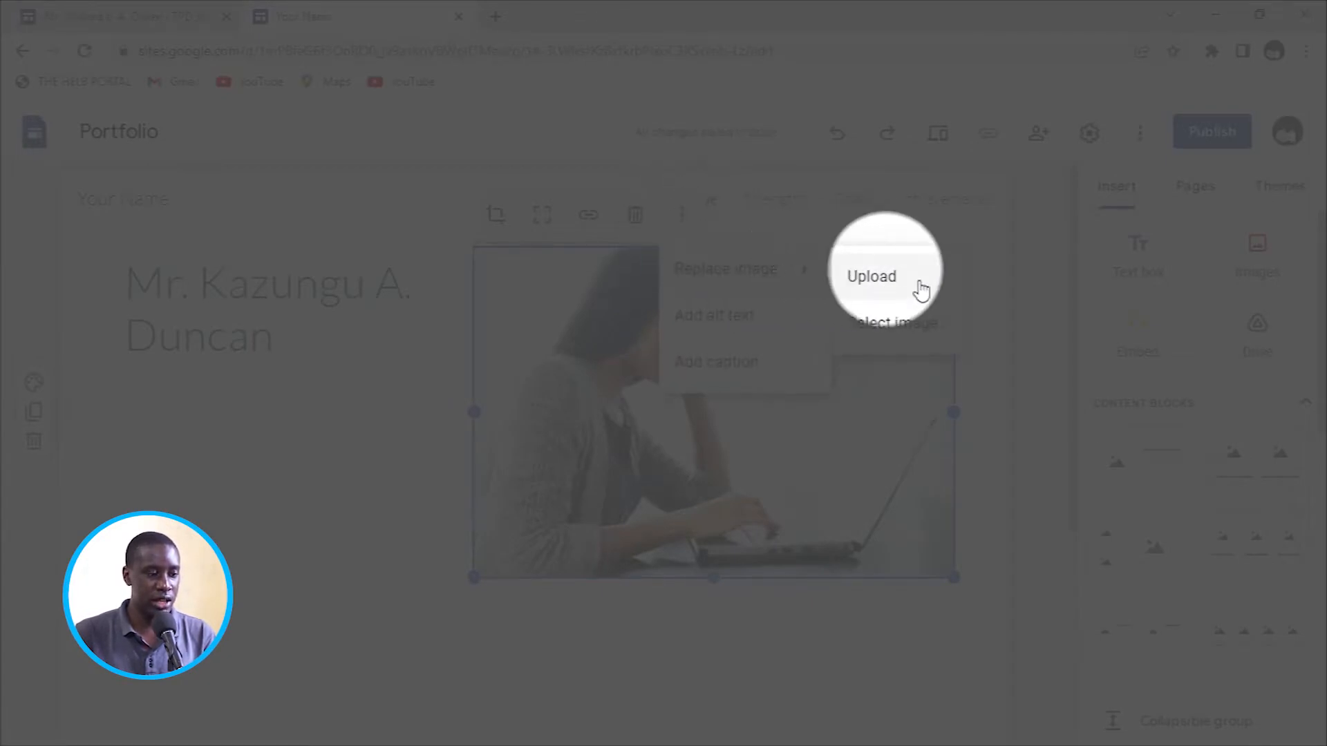
click(884, 280)
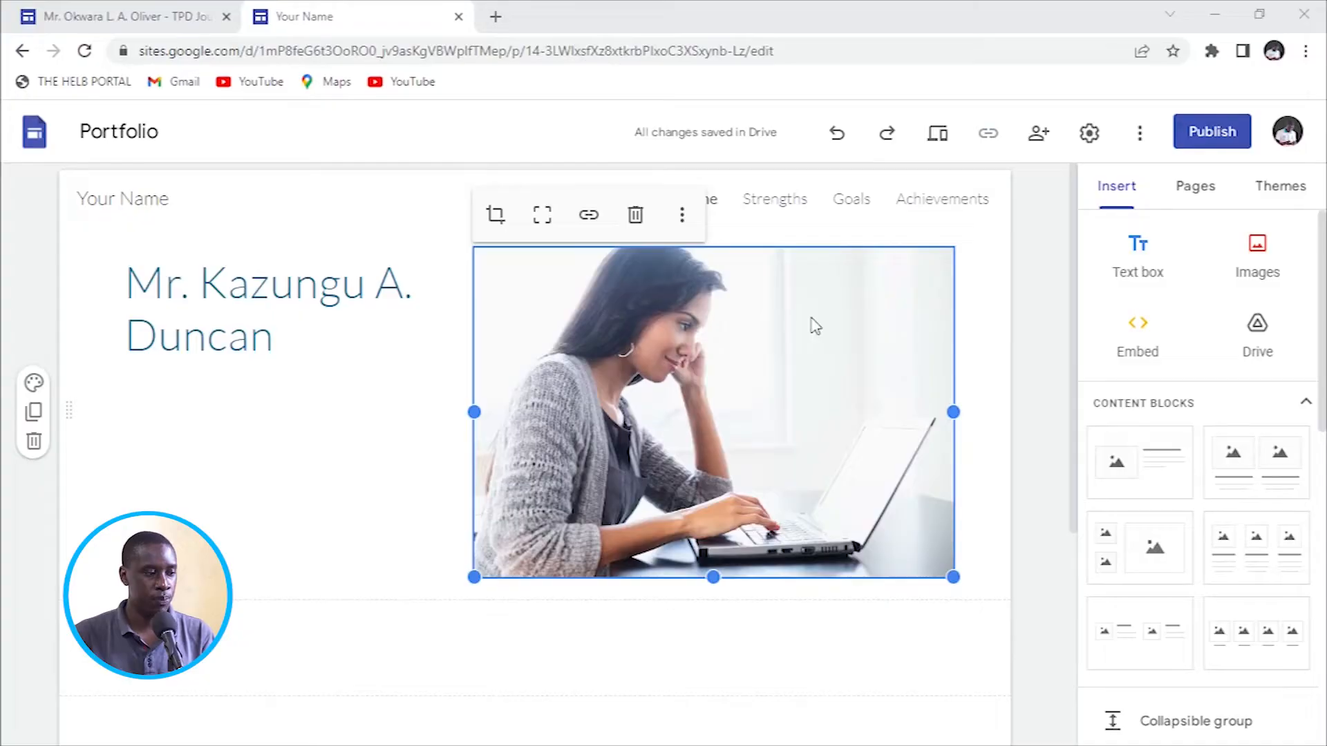
click(86, 358)
scroll(263, 228, down, 10)
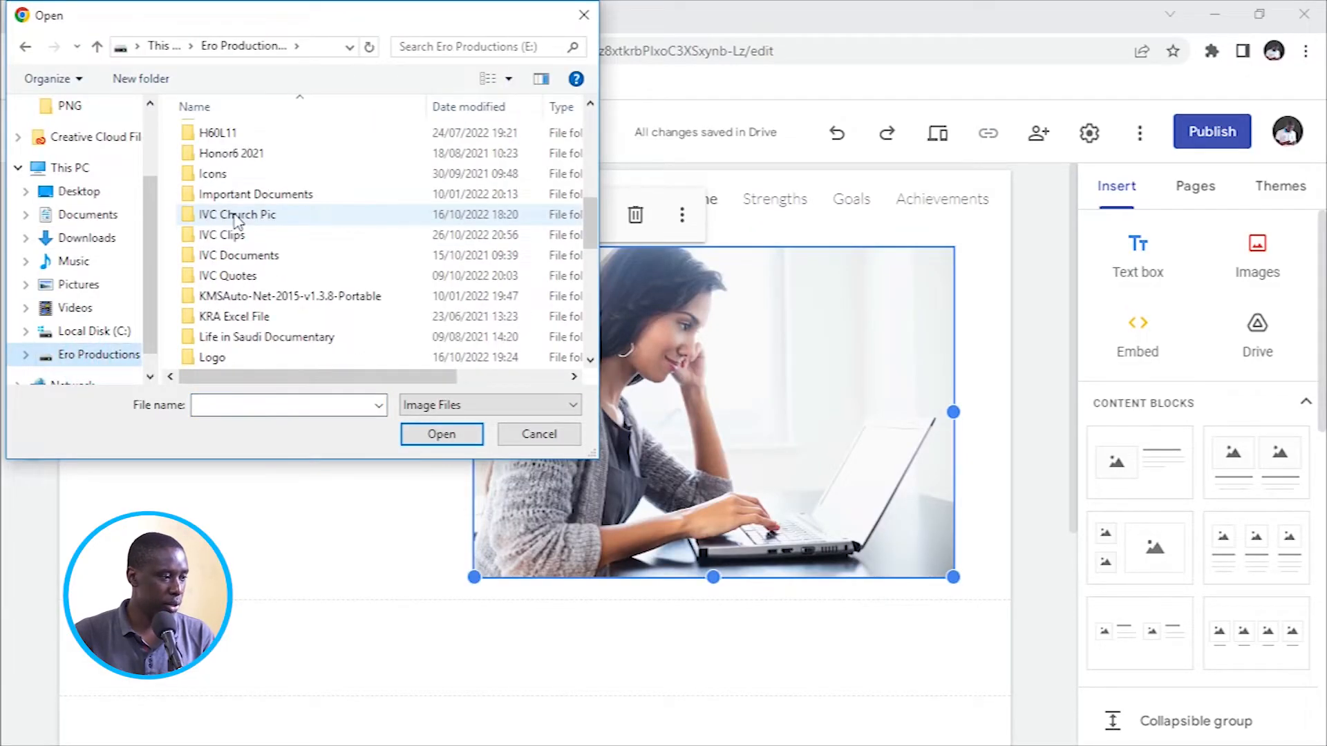
double_click(201, 257)
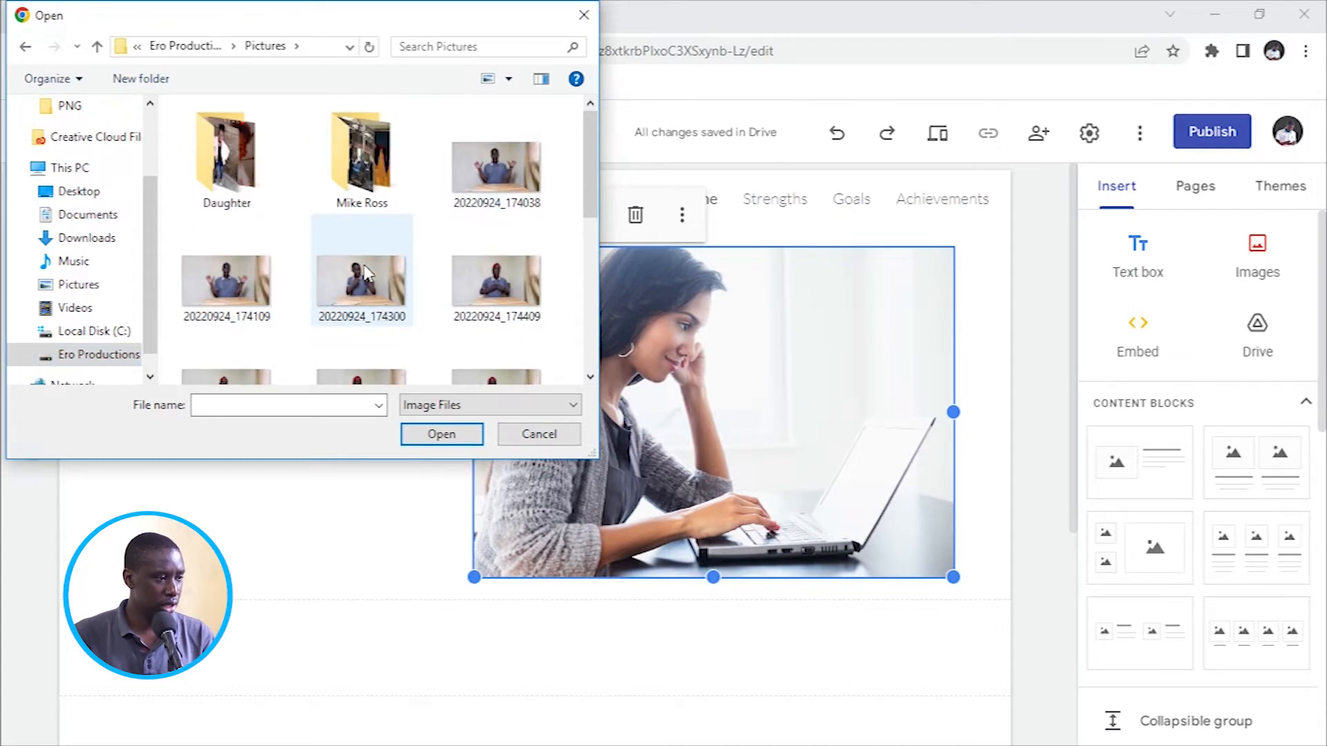
scroll(367, 271, down, 1)
scroll(366, 271, down, 2)
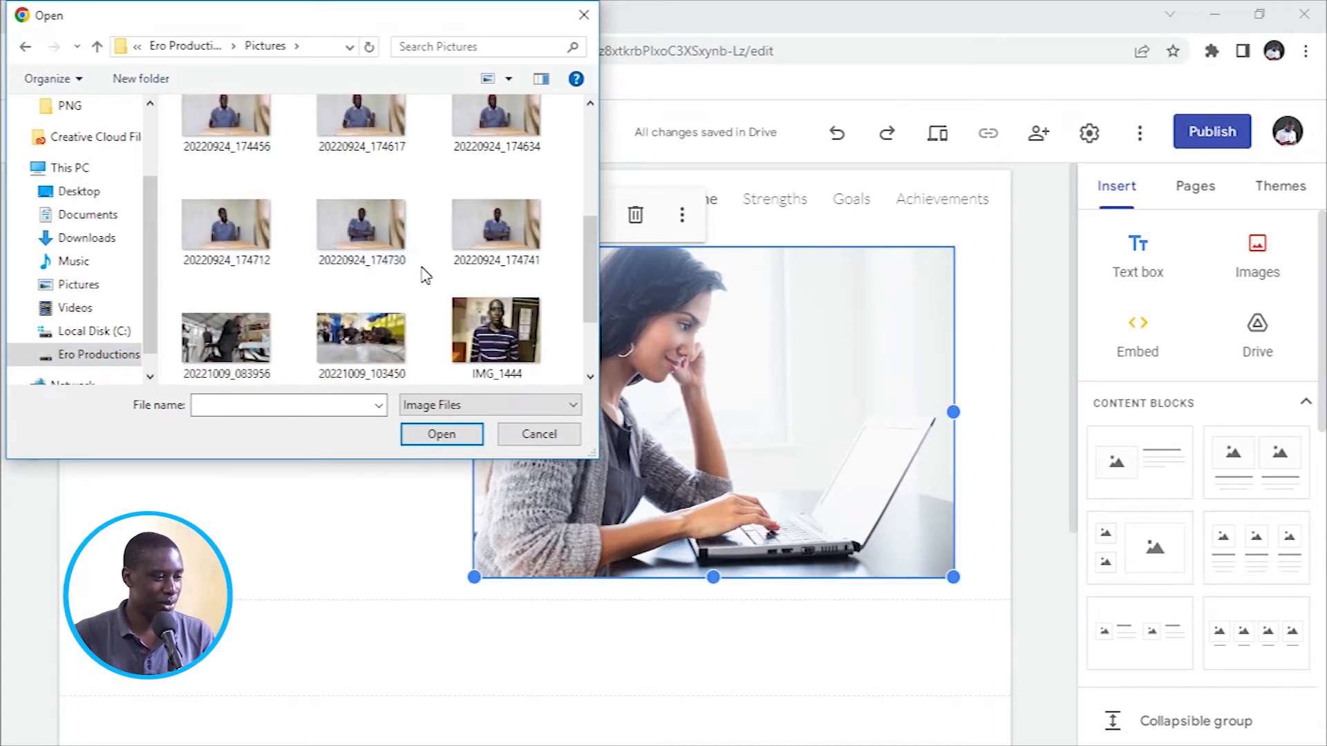
click(492, 316)
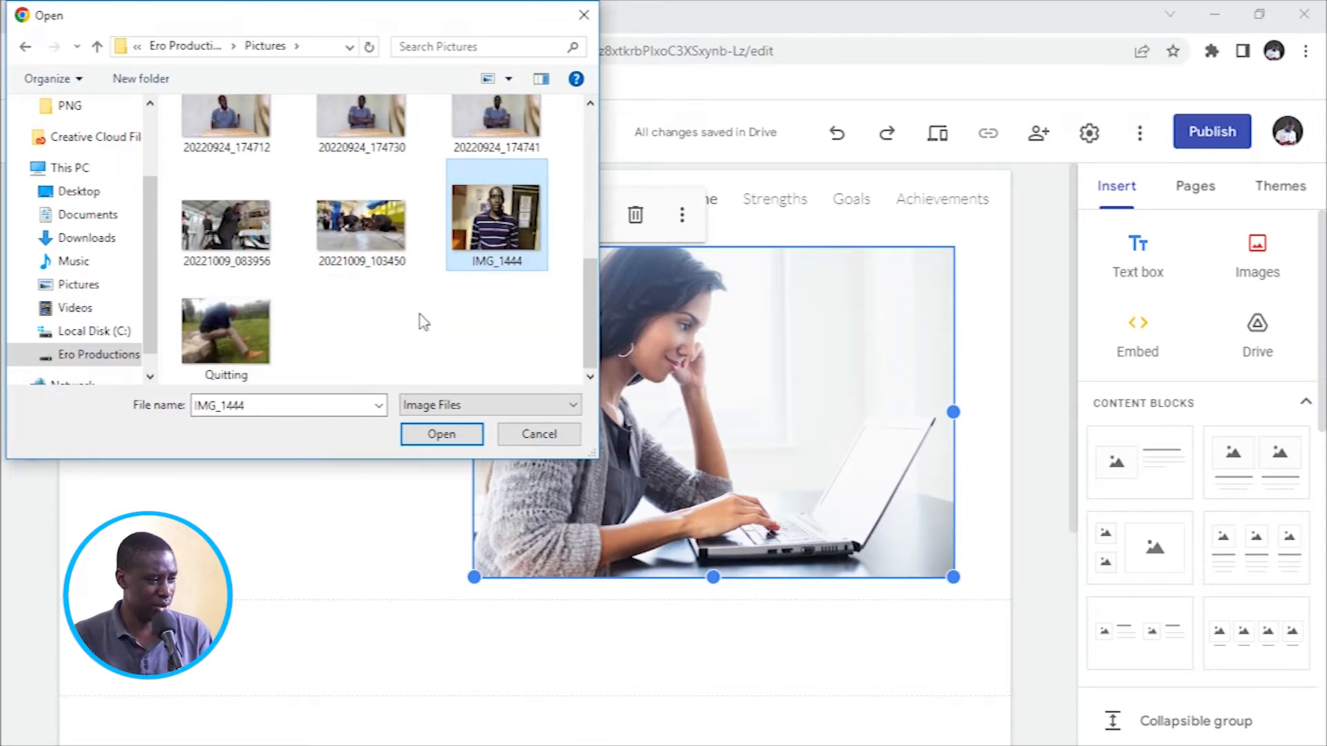
click(446, 433)
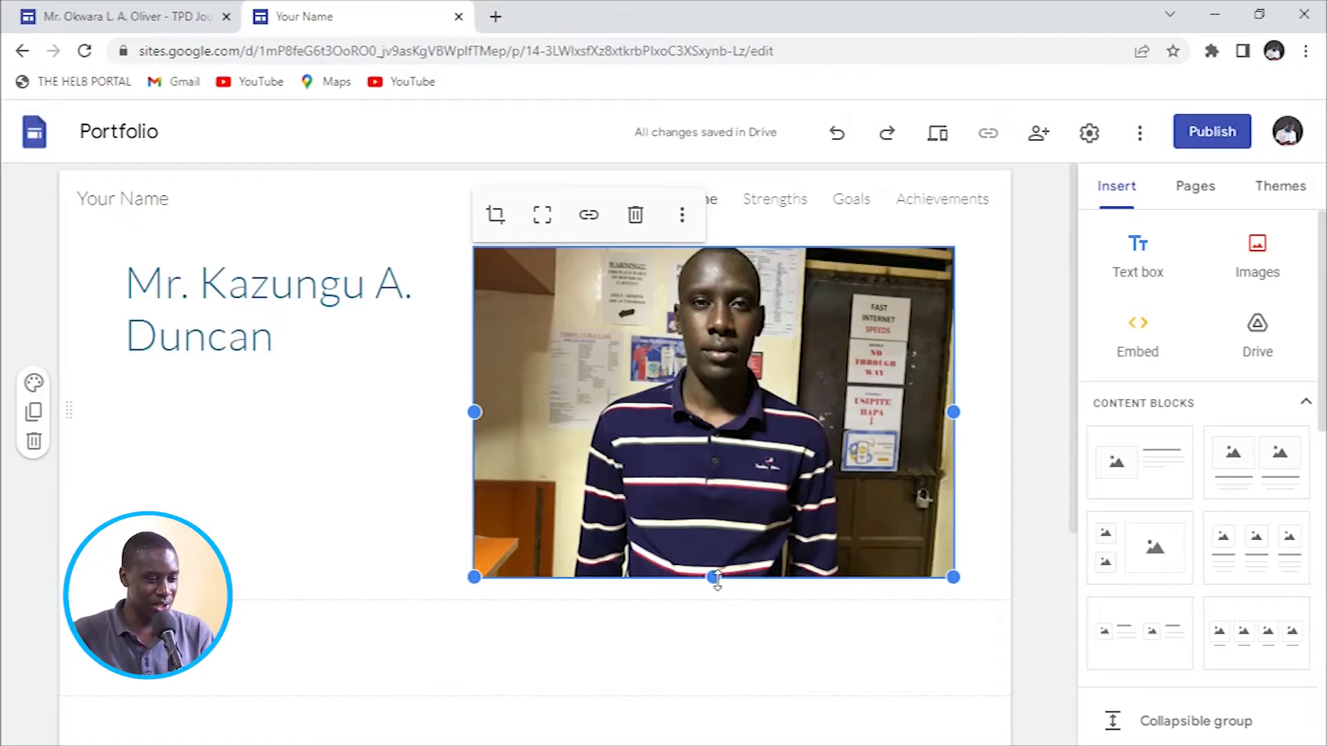
Drag the new photo's bottom edge down to make it slightly taller.
drag(712, 584, 733, 624)
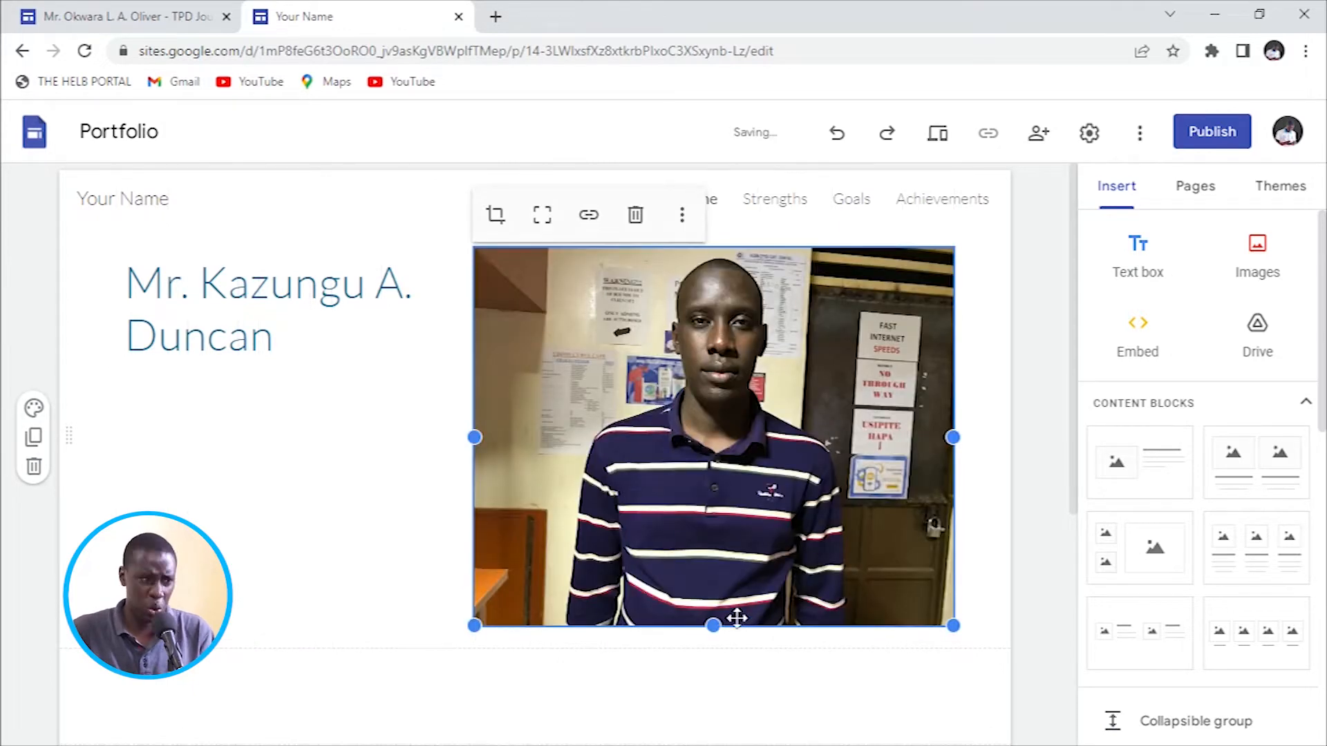
scroll(785, 495, down, 5)
scroll(767, 488, up, 5)
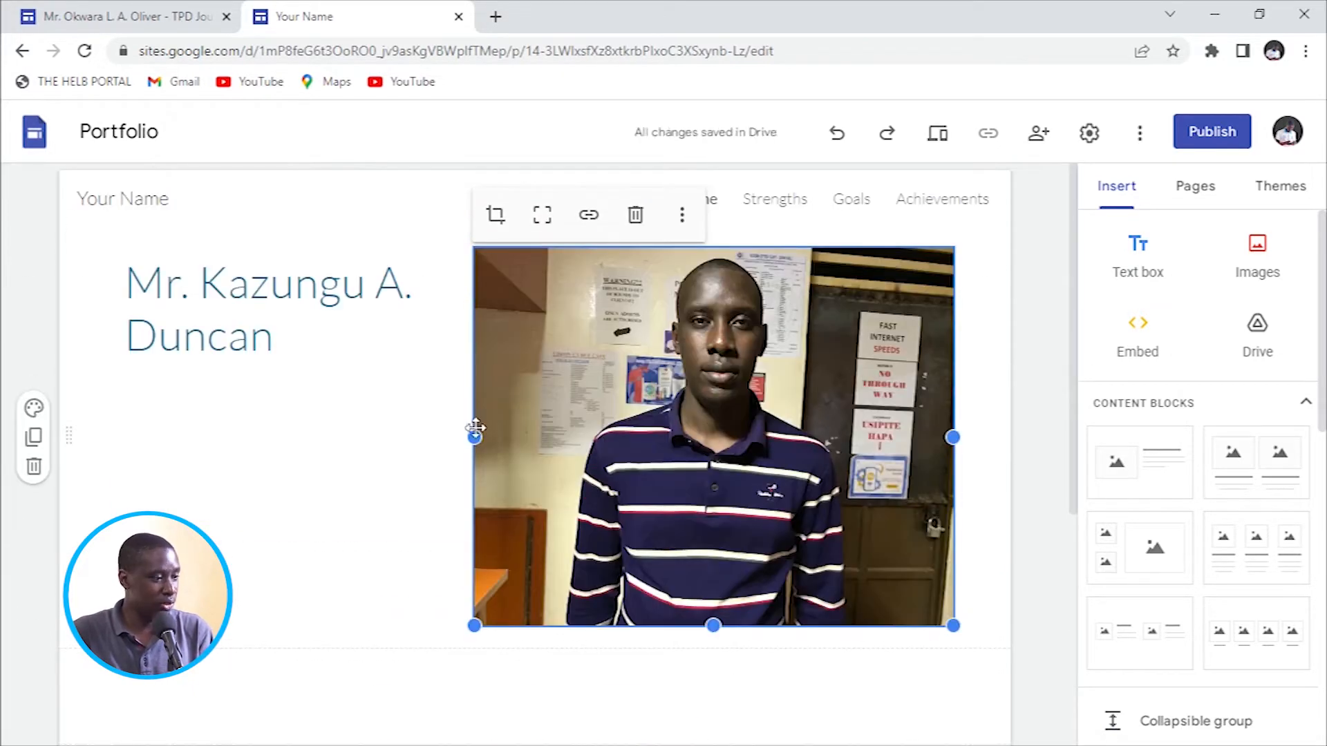
In the empty box above Get in touch, enter 'SCHOOL: ST. AGNES' followed by the teacher's TSC number.
click(293, 518)
scroll(447, 489, down, 5)
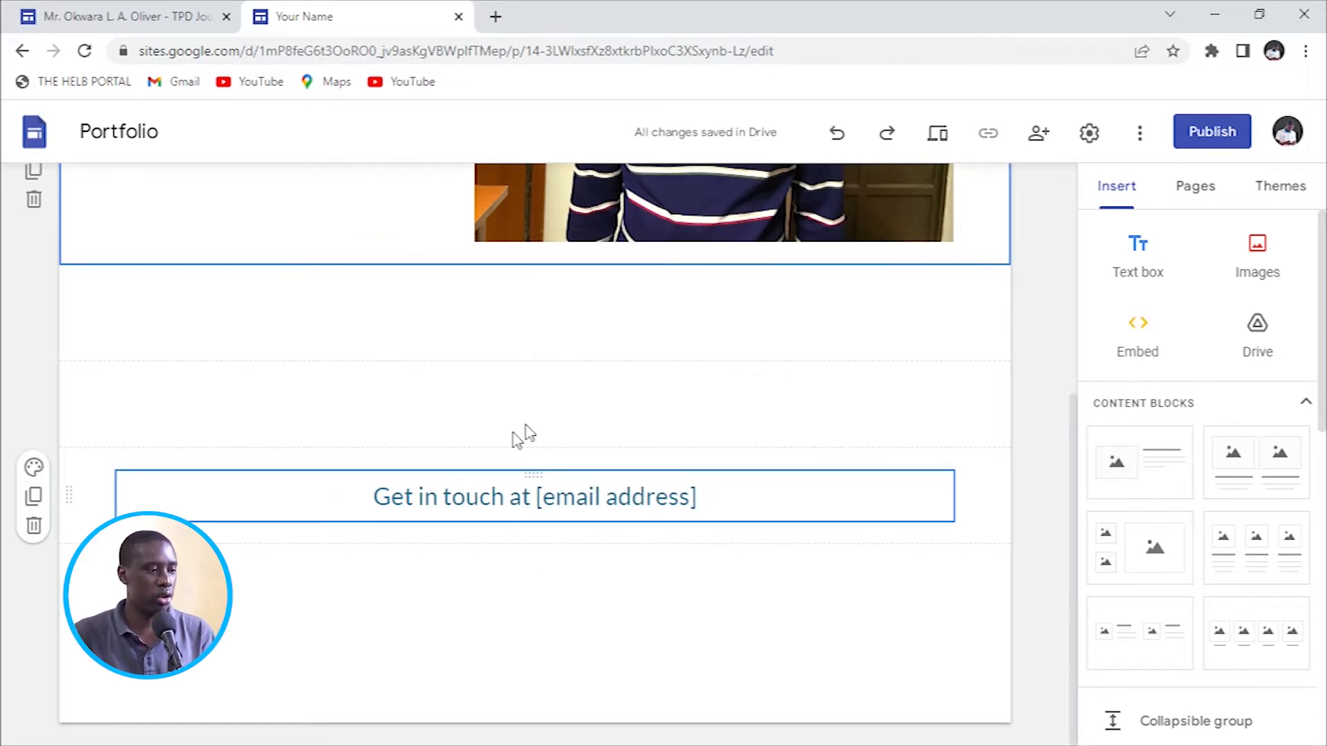
click(359, 331)
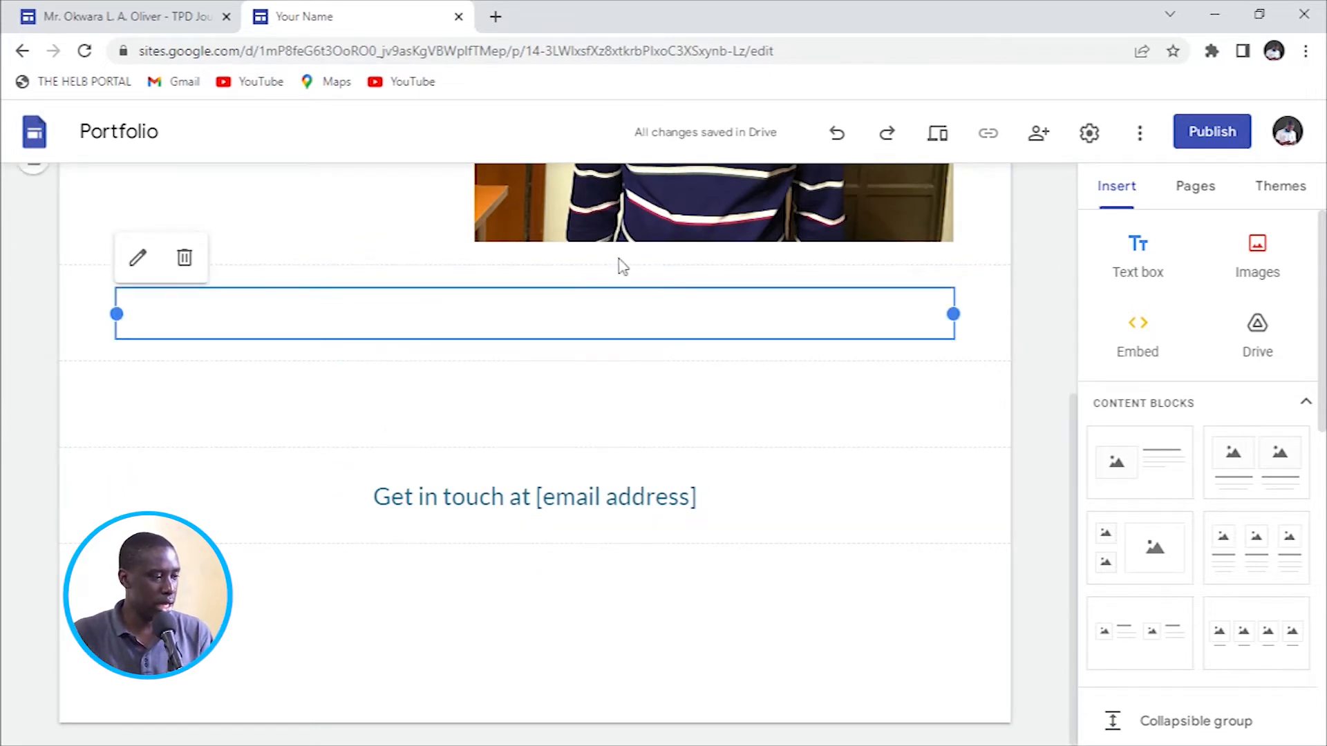
click(429, 323)
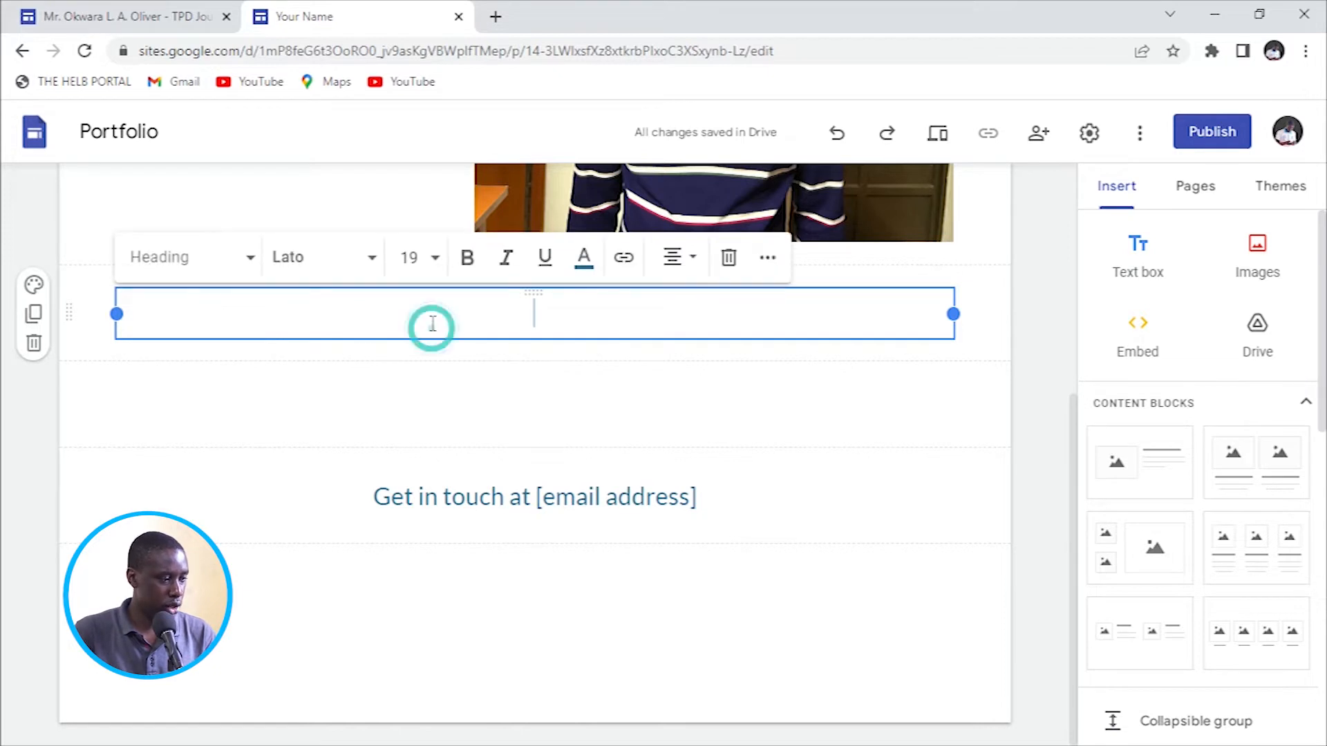
text(S)
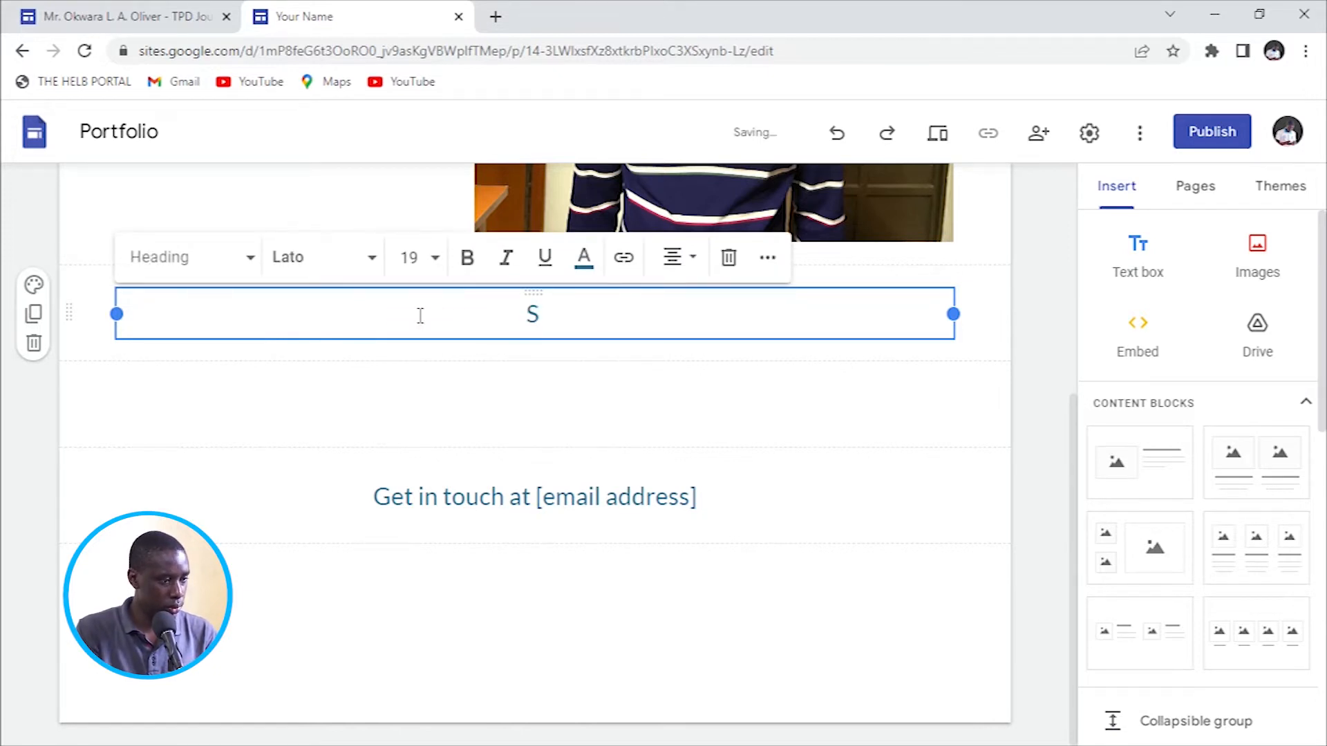
text(C)
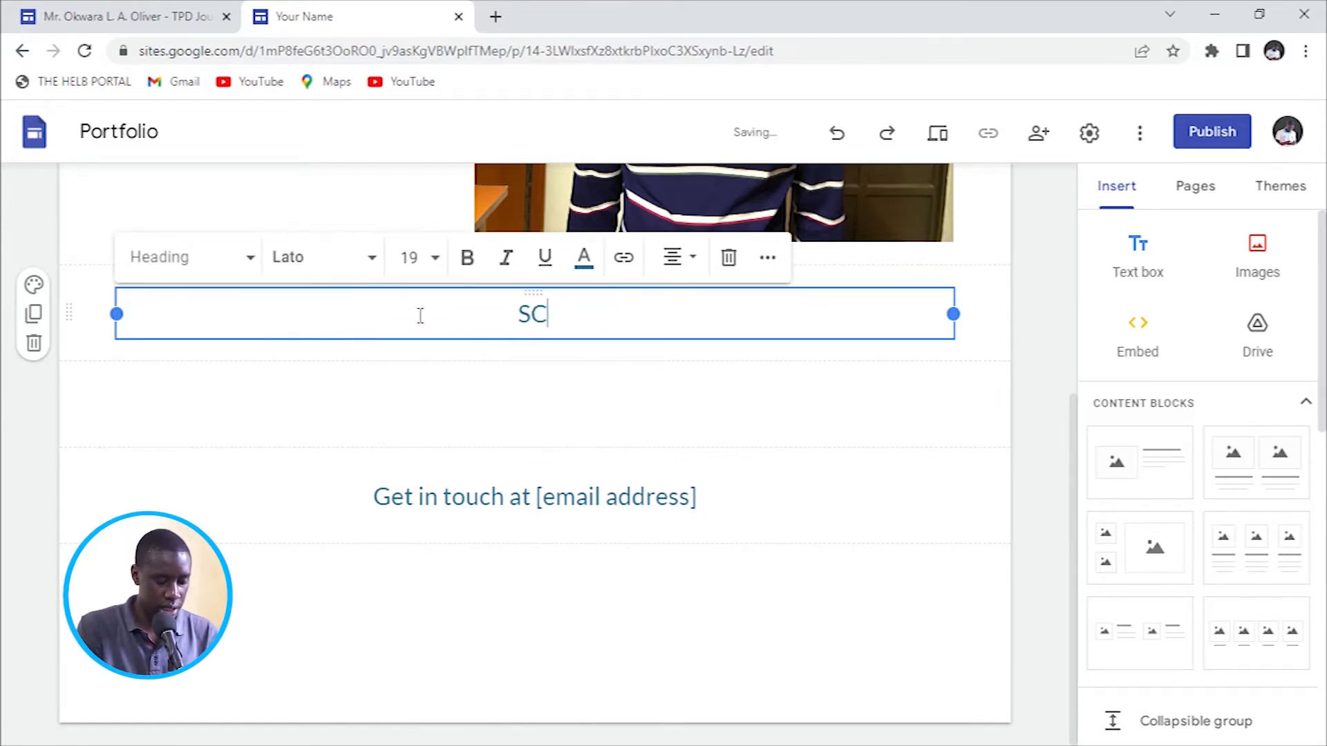
text(HOOL: )
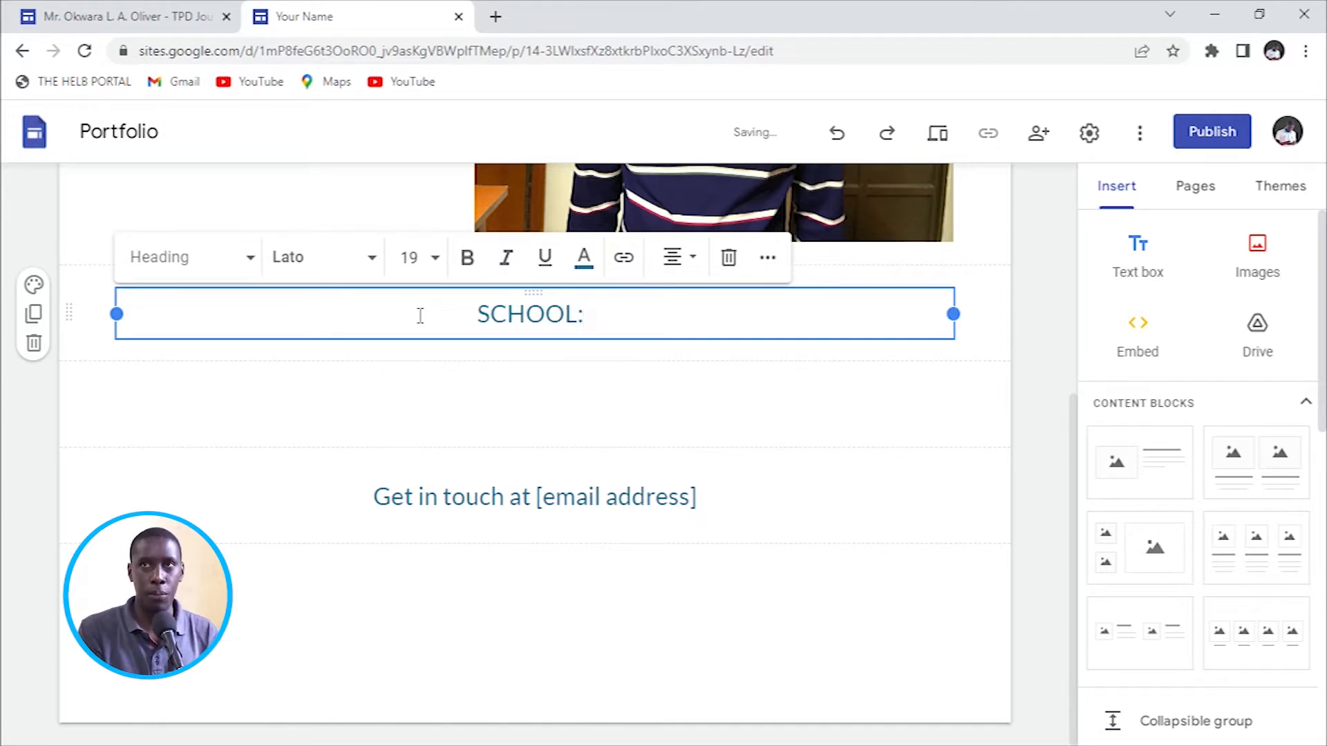
text(ST. AGNES)
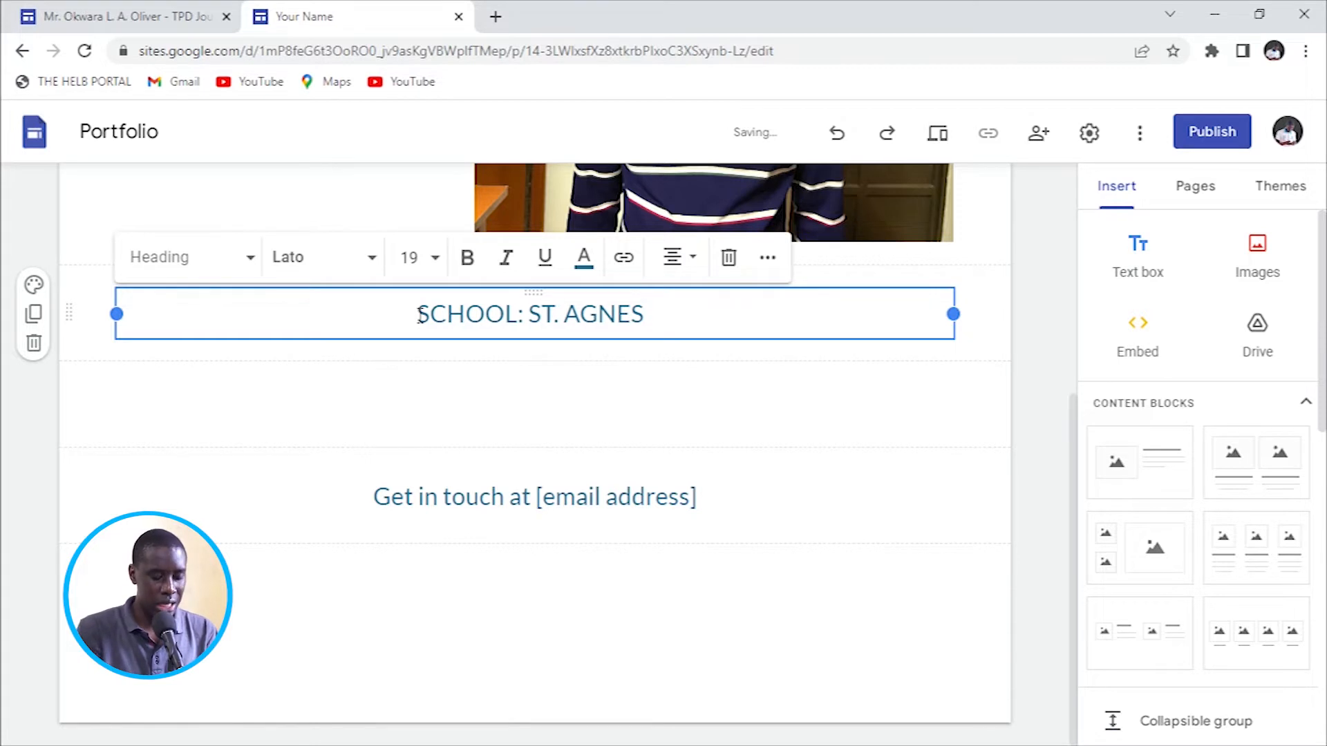
text( HIGH SC)
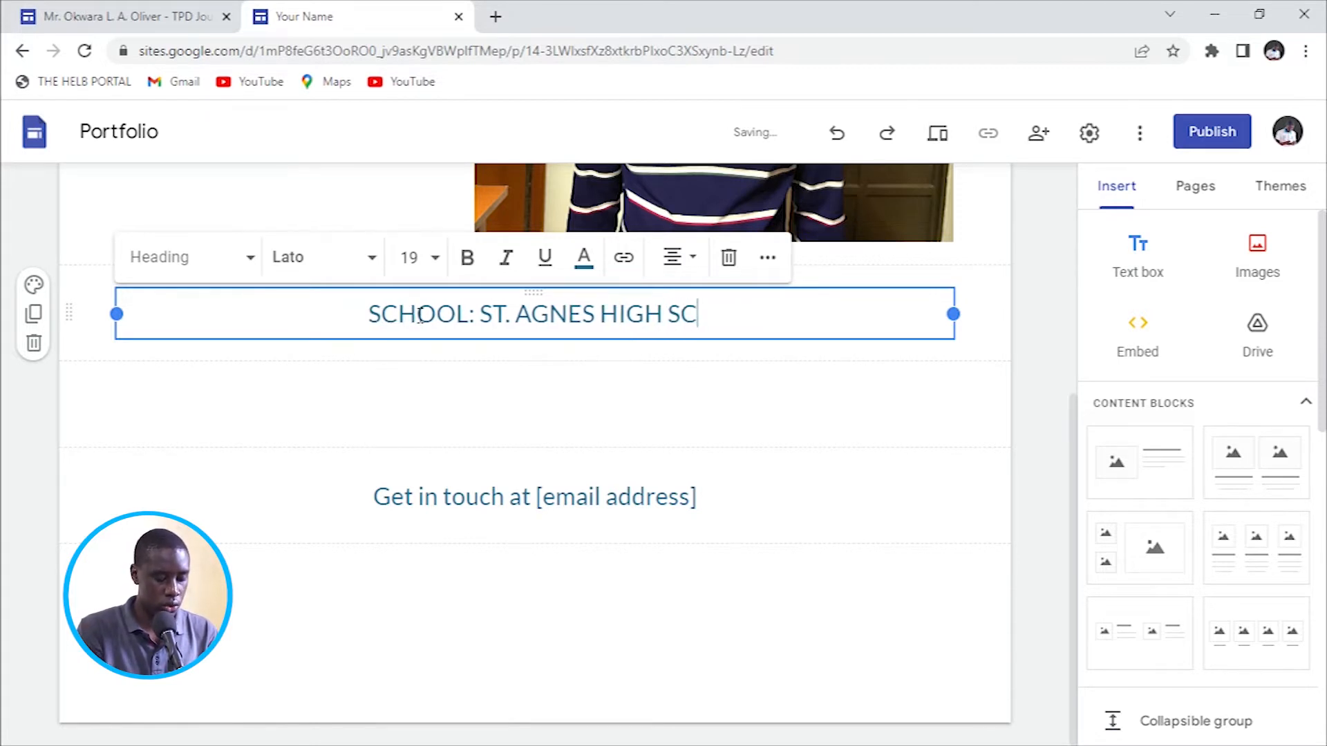
text(HOOL)
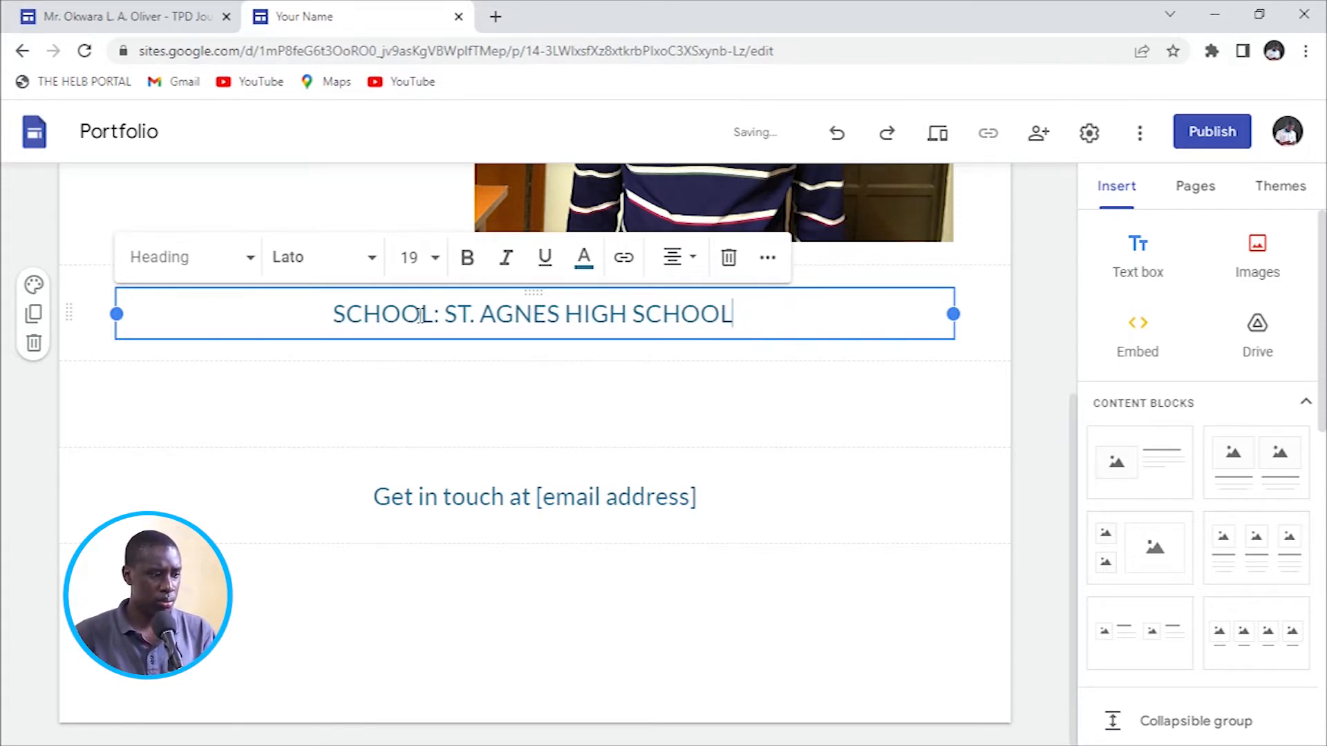
key(BackSpace)
key(BackSpace)
key(BackSpace)
key(BackSpace)
key(BackSpace)
key(BackSpace)
key(BackSpace)
key(BackSpace)
key(BackSpace)
key(BackSpace)
key(BackSpace)
key(BackSpace)
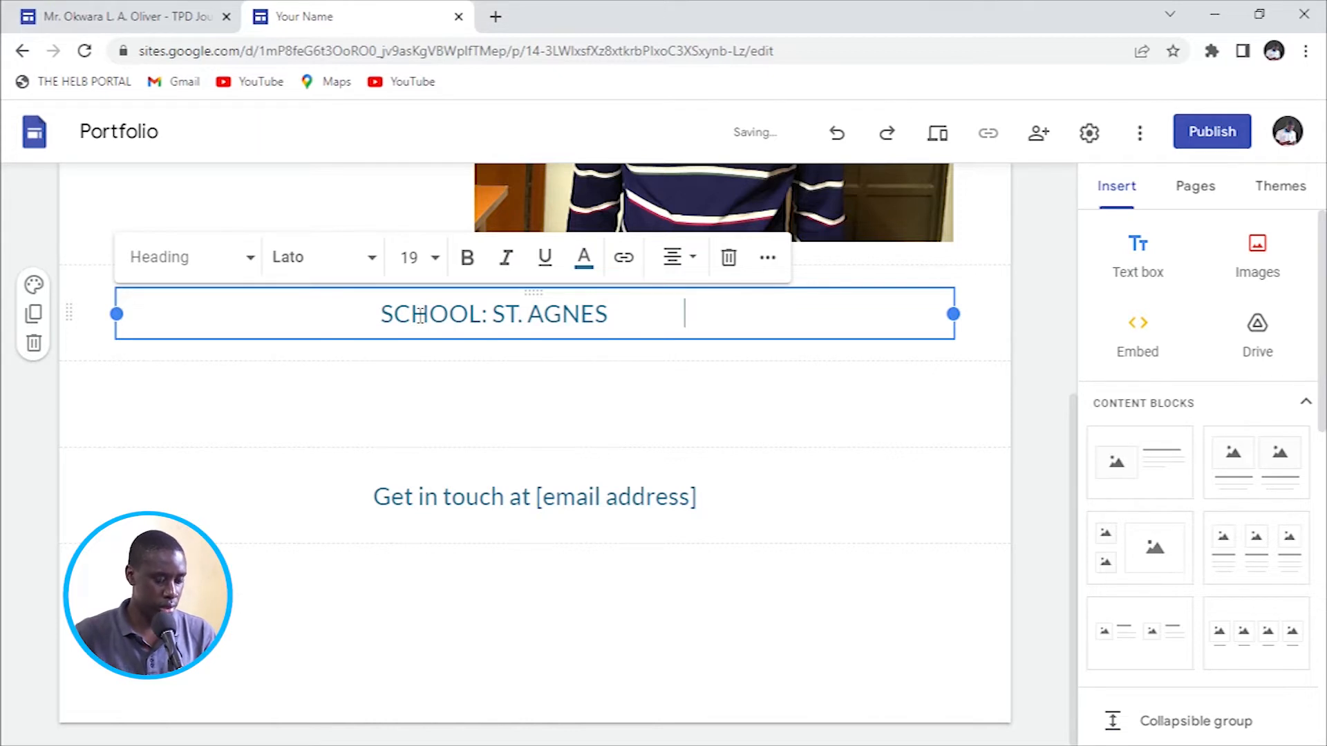
text(TSC)
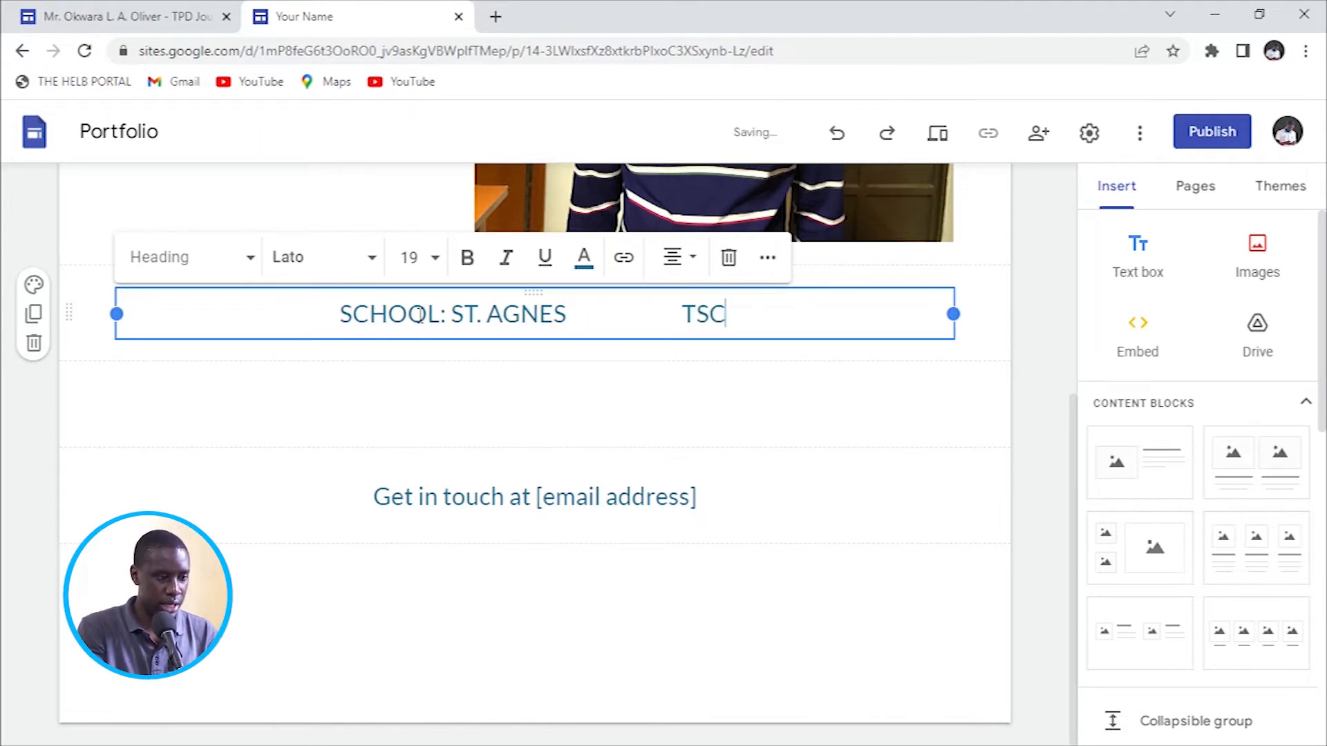
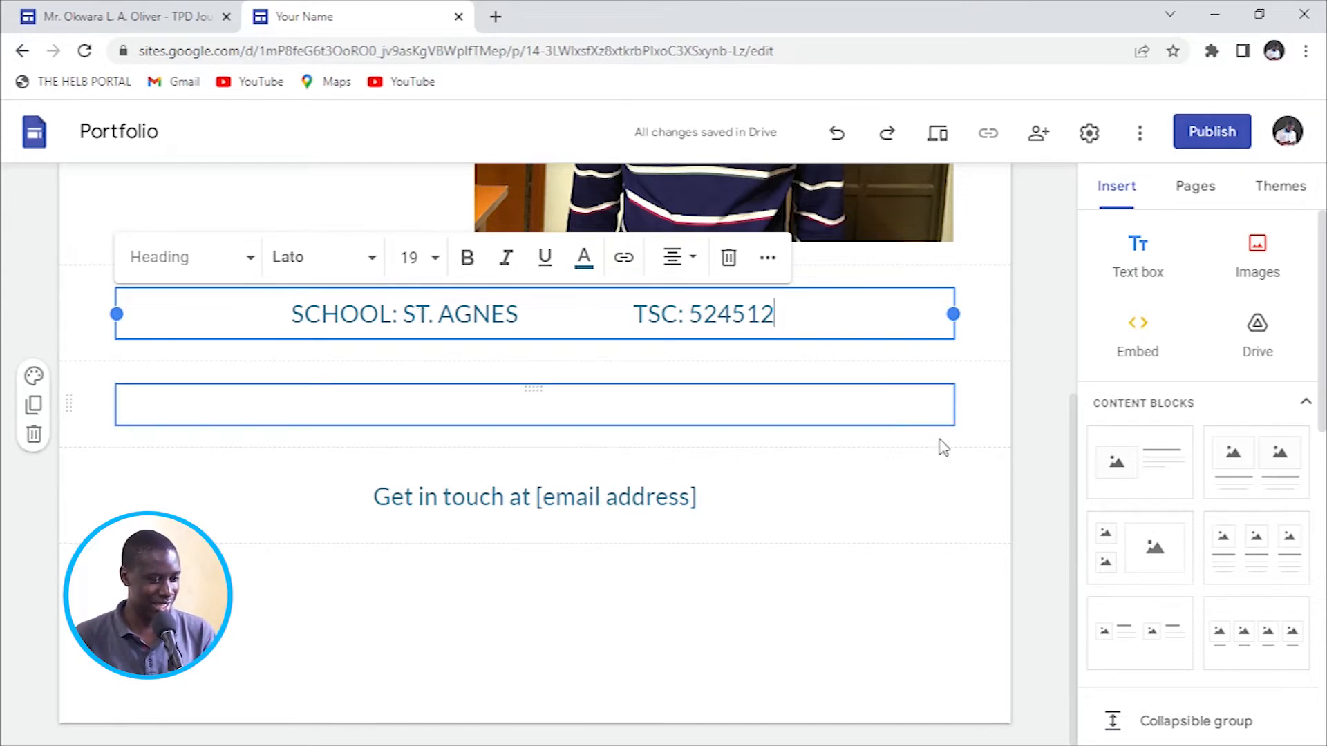
click(989, 387)
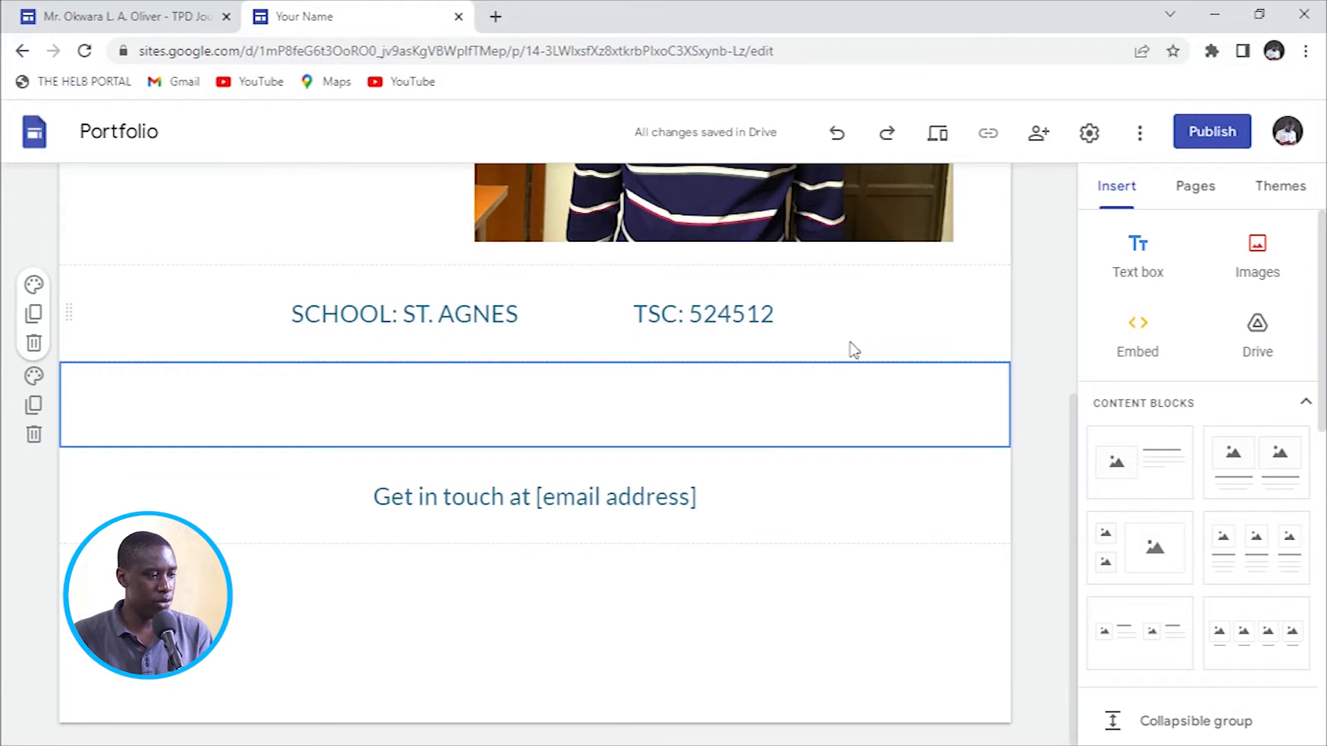
scroll(842, 349, up, 4)
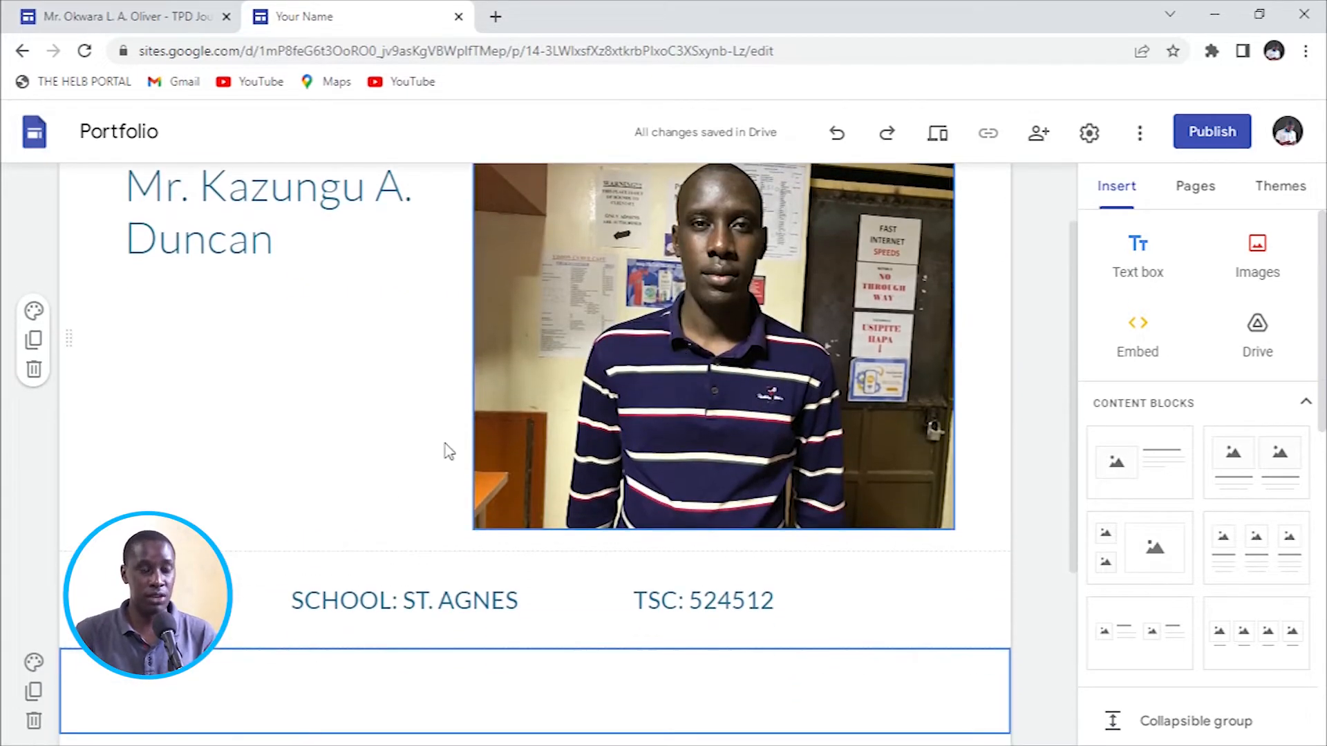
Replace the Get in touch text with 'All Rights Reserved: Ero Productions' plus a contact e-mail and phone number.
scroll(684, 525, down, 3)
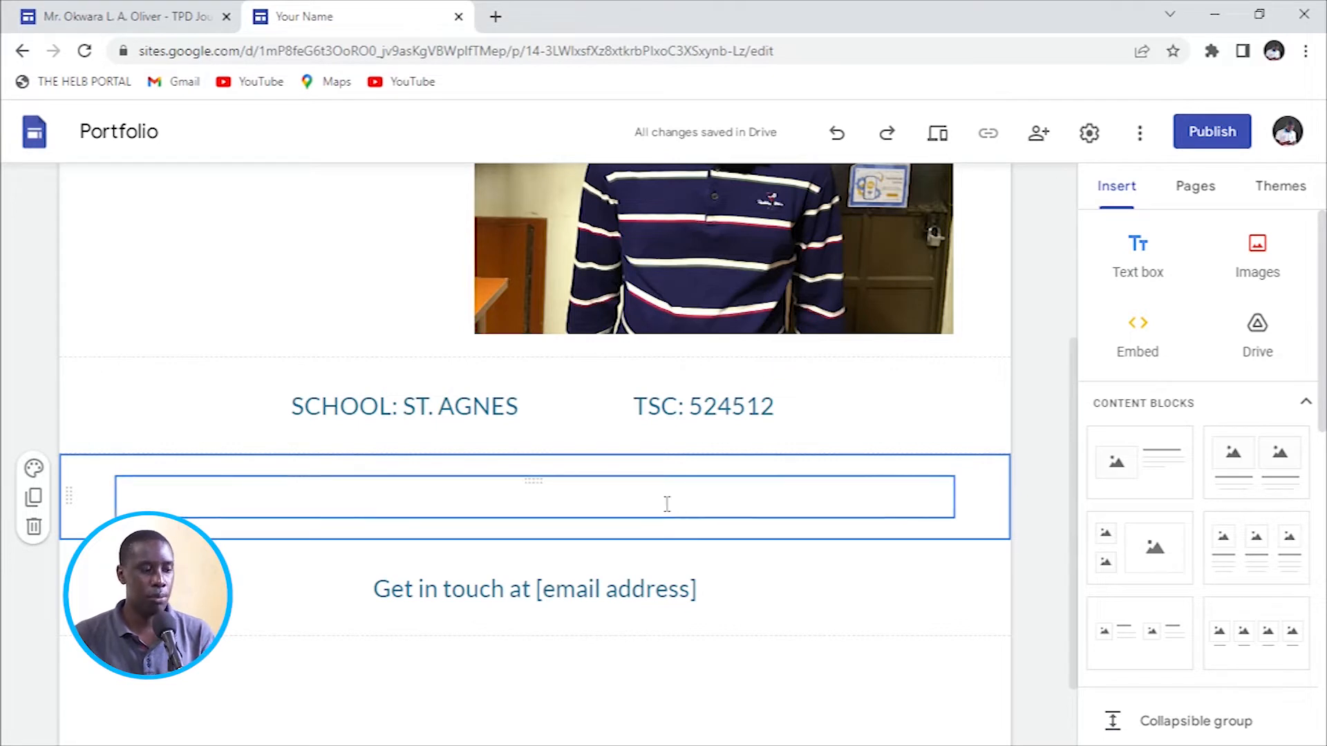
scroll(666, 503, down, 1)
click(433, 499)
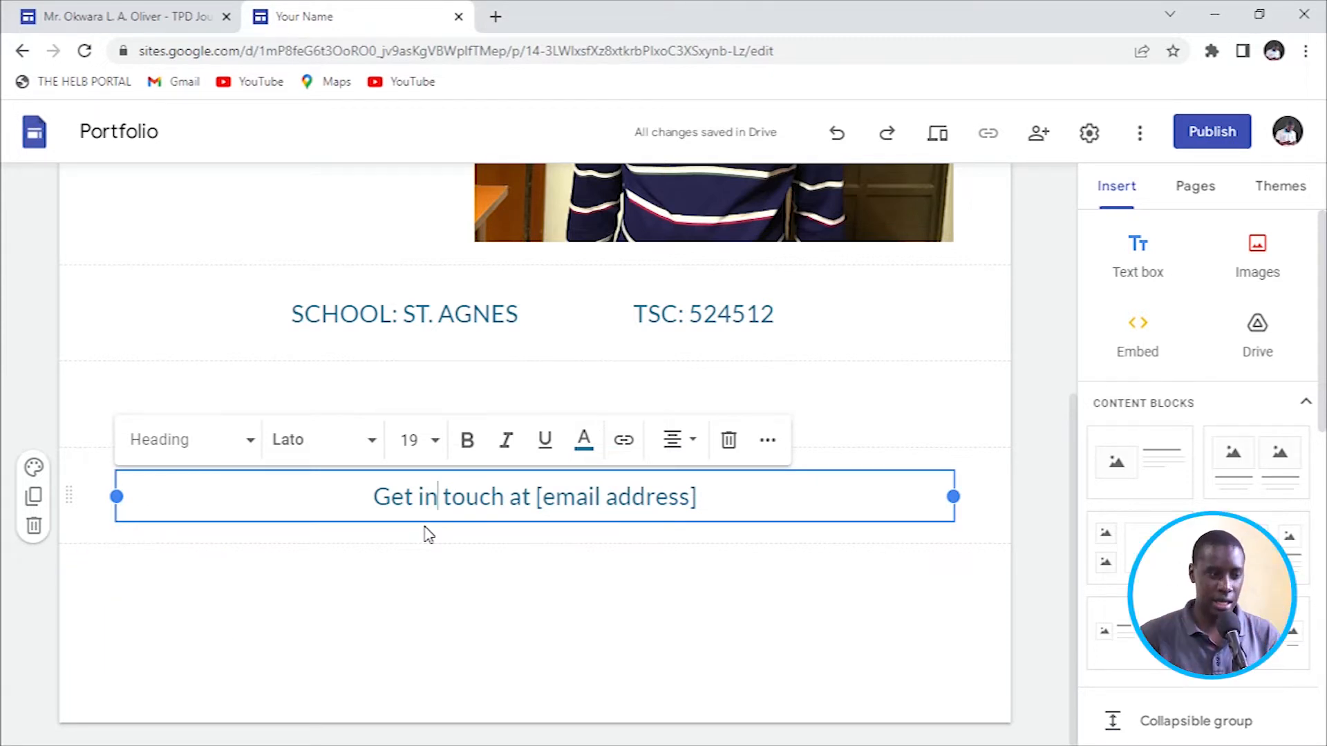
key(ctrl+a)
text(aLL)
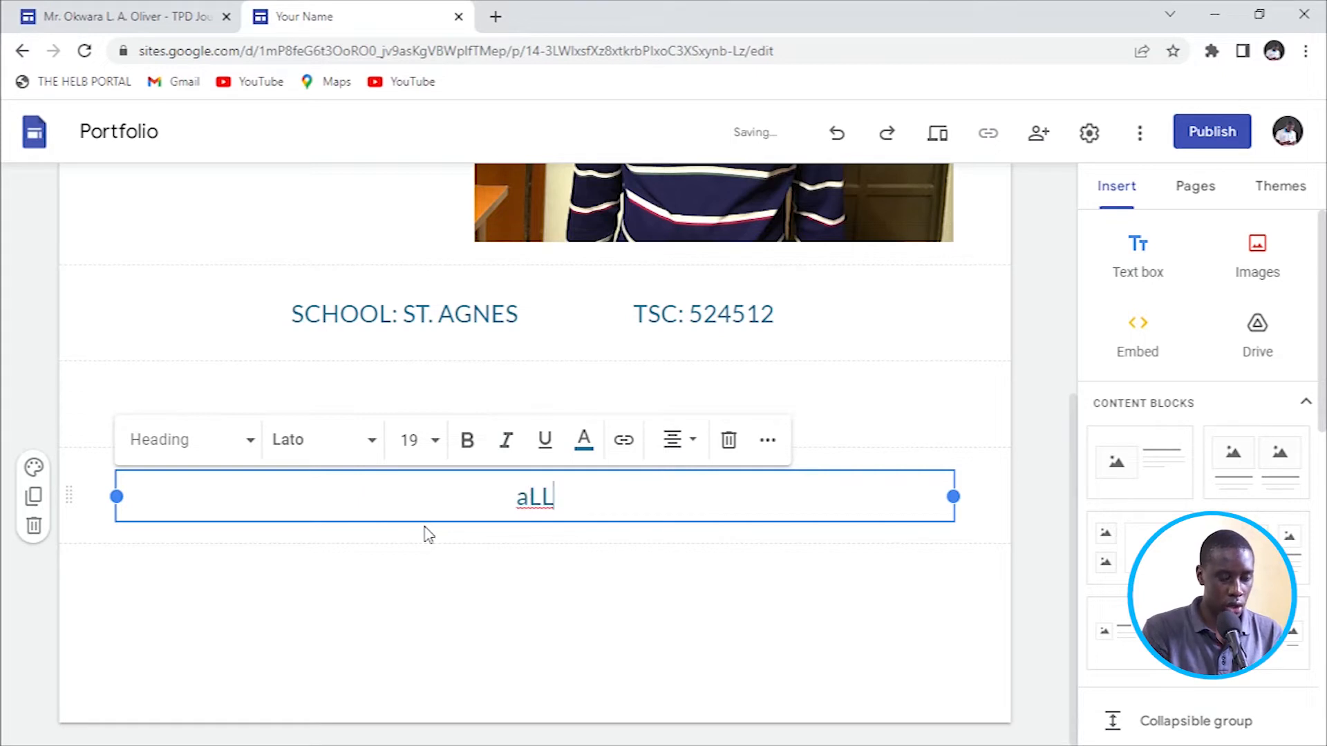
key(BackSpace)
key(BackSpace)
key(BackSpace)
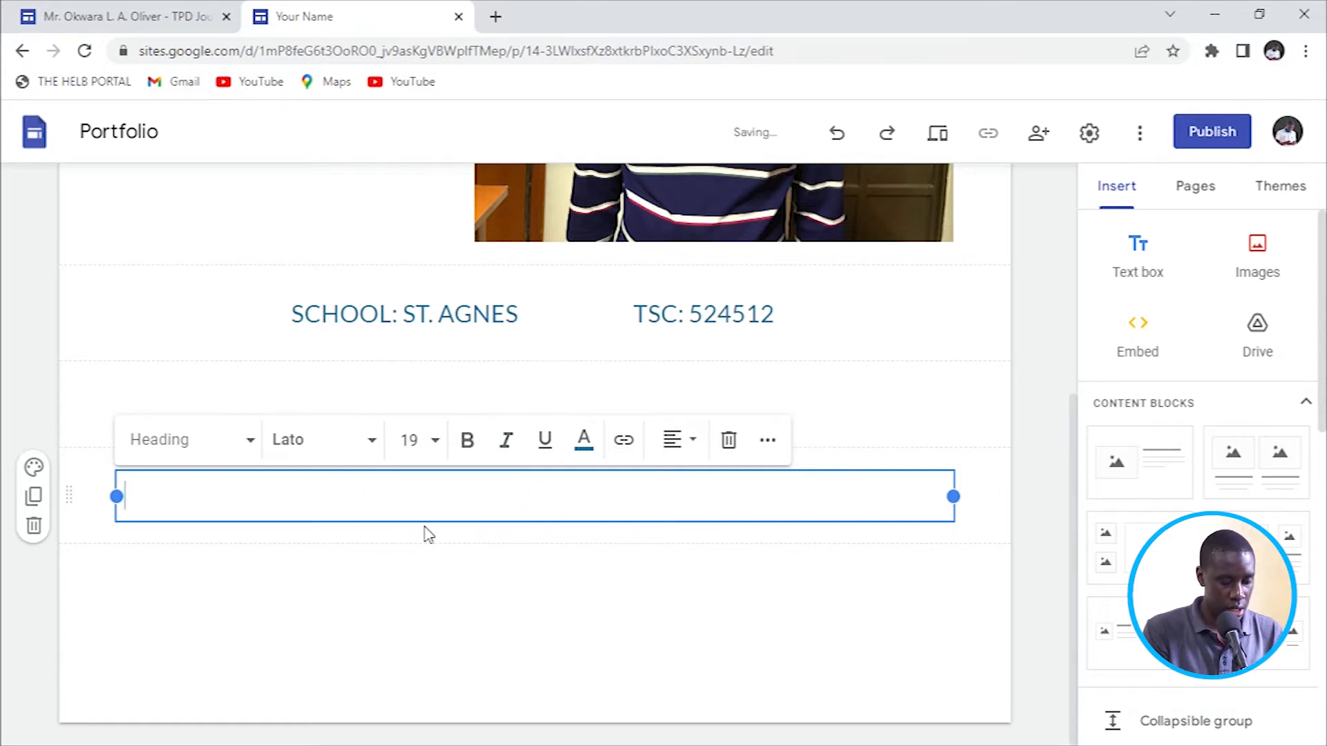
text(All Righ)
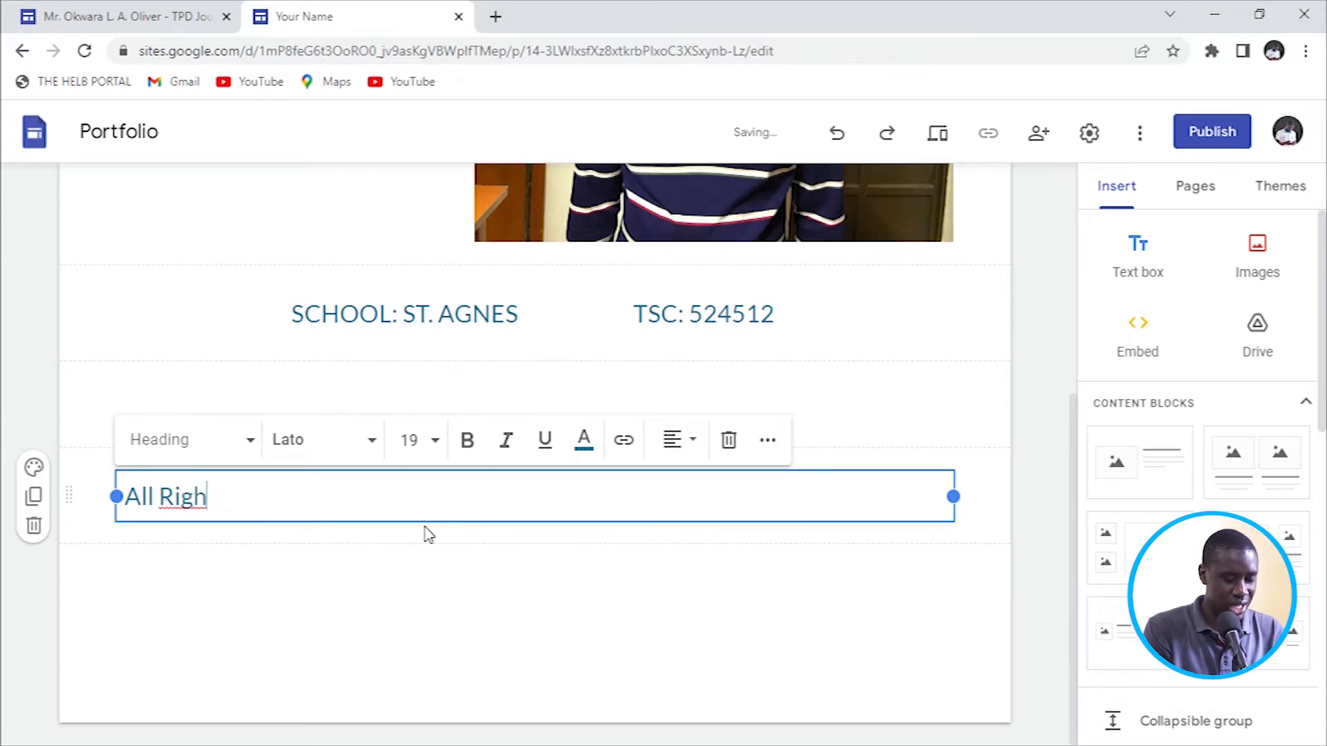
text(ts Reserved)
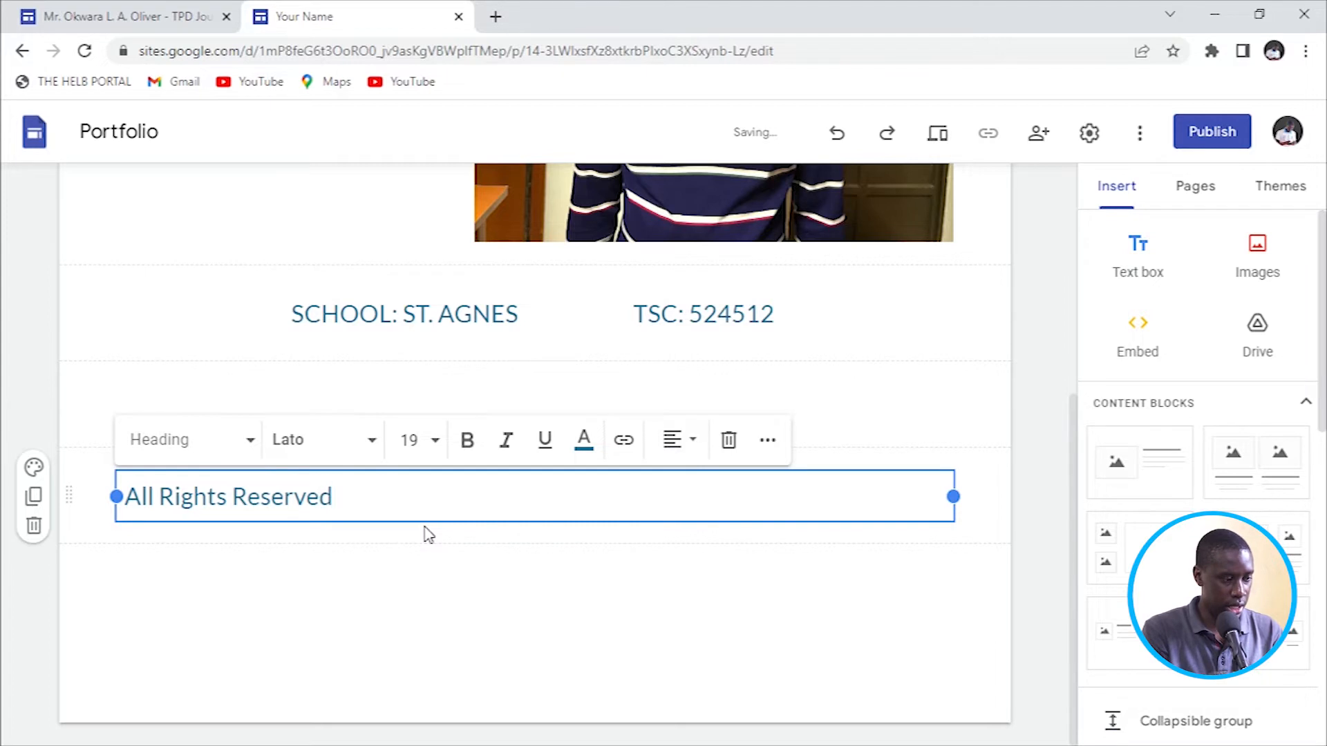
text(: Ero Prod)
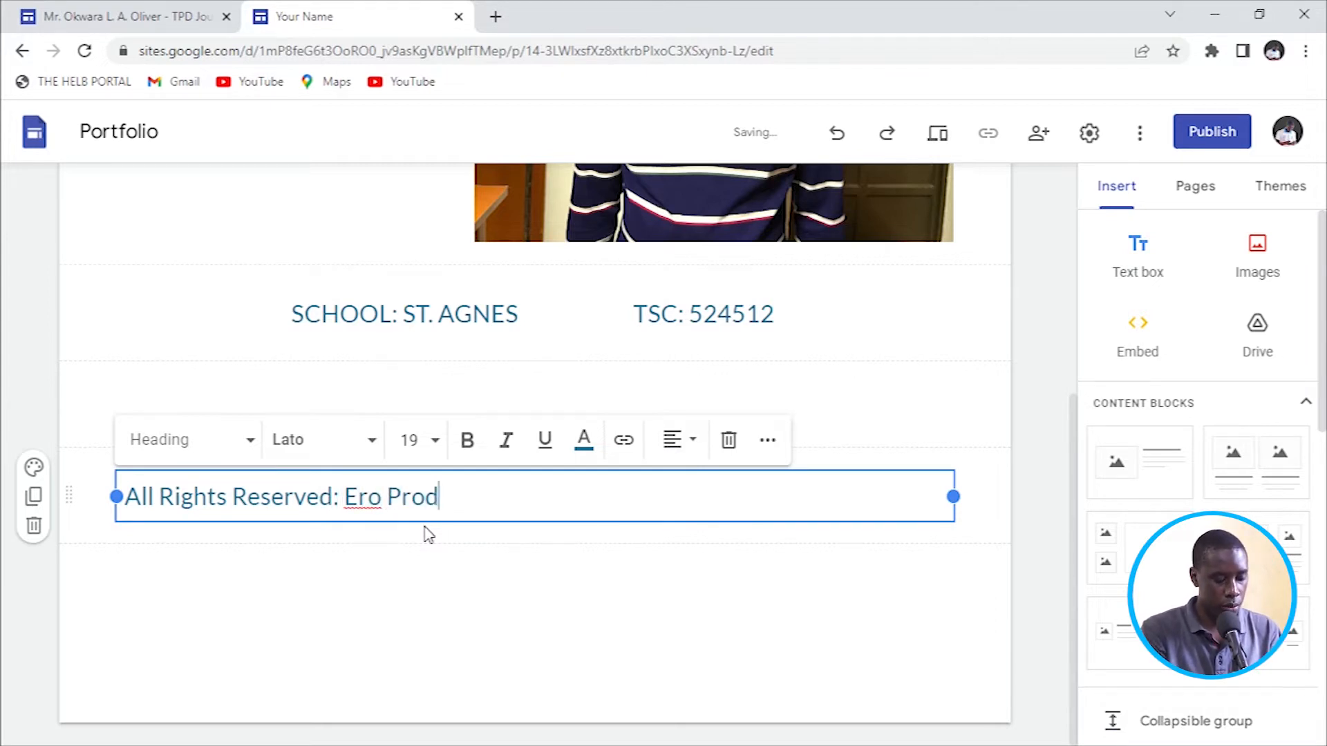
text(uctions)
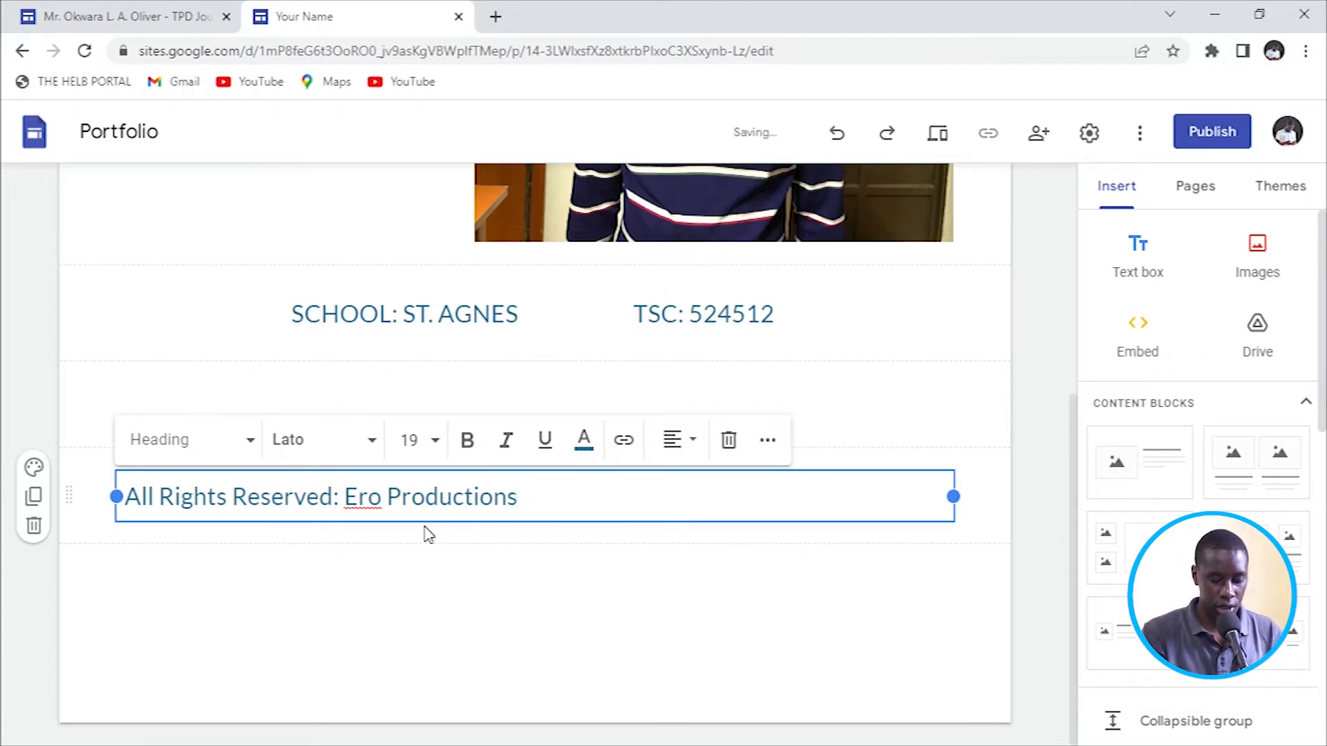
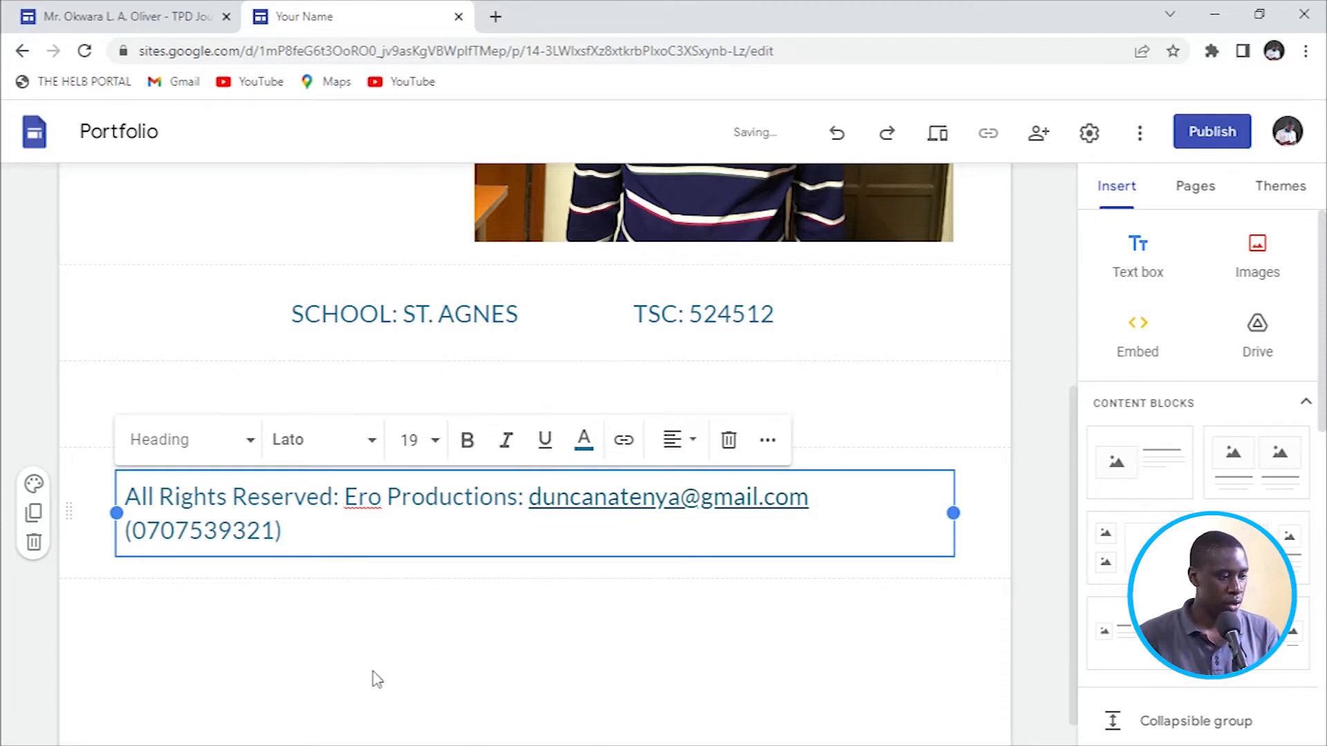
Shrink the footer copyright line's font size to 12 so it fits on one line.
triple_click(461, 548)
click(430, 439)
click(434, 510)
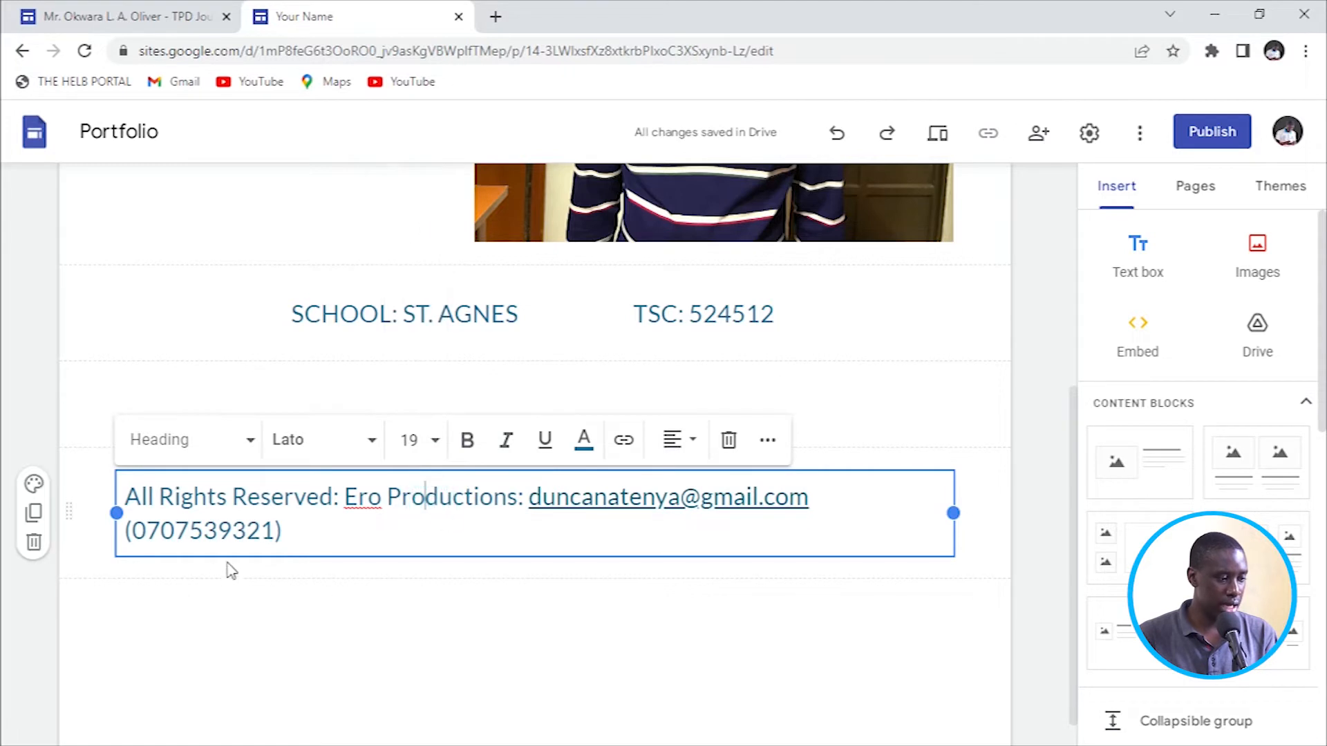
triple_click(306, 530)
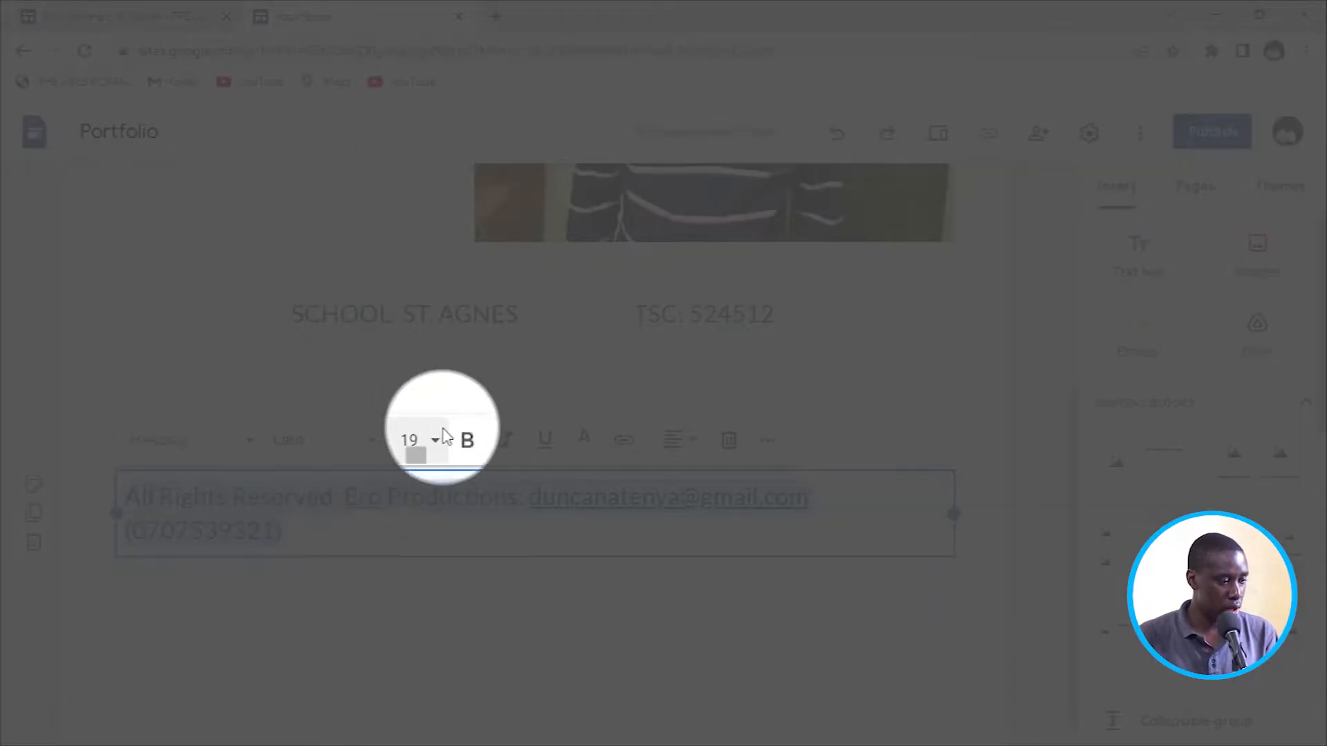
click(432, 450)
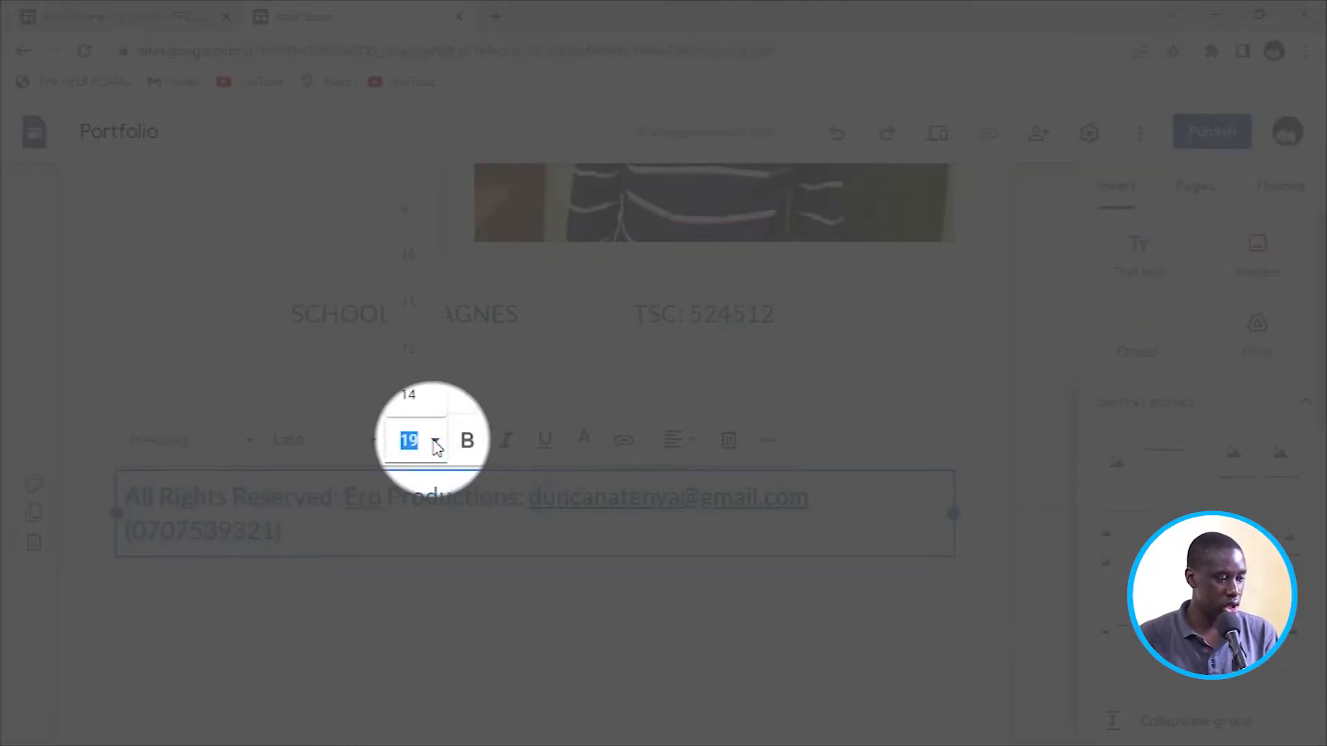
click(408, 394)
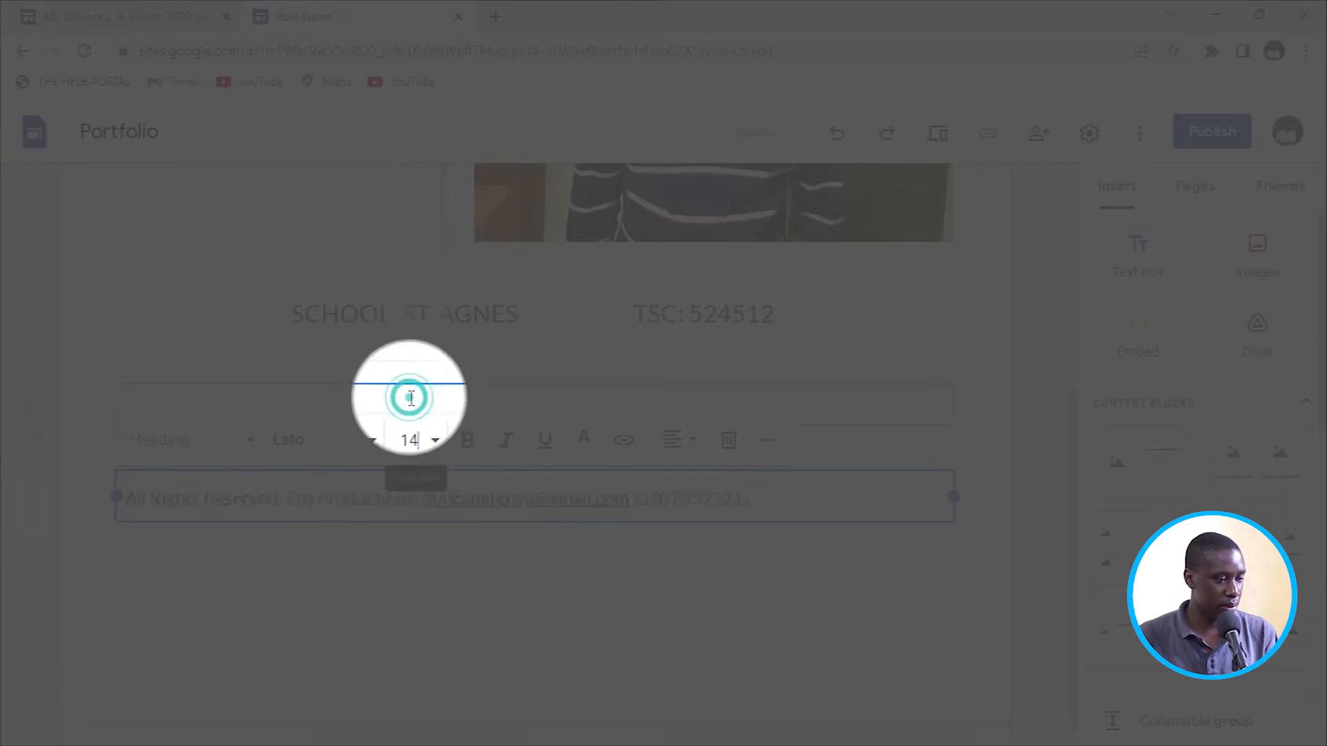
click(436, 439)
click(405, 442)
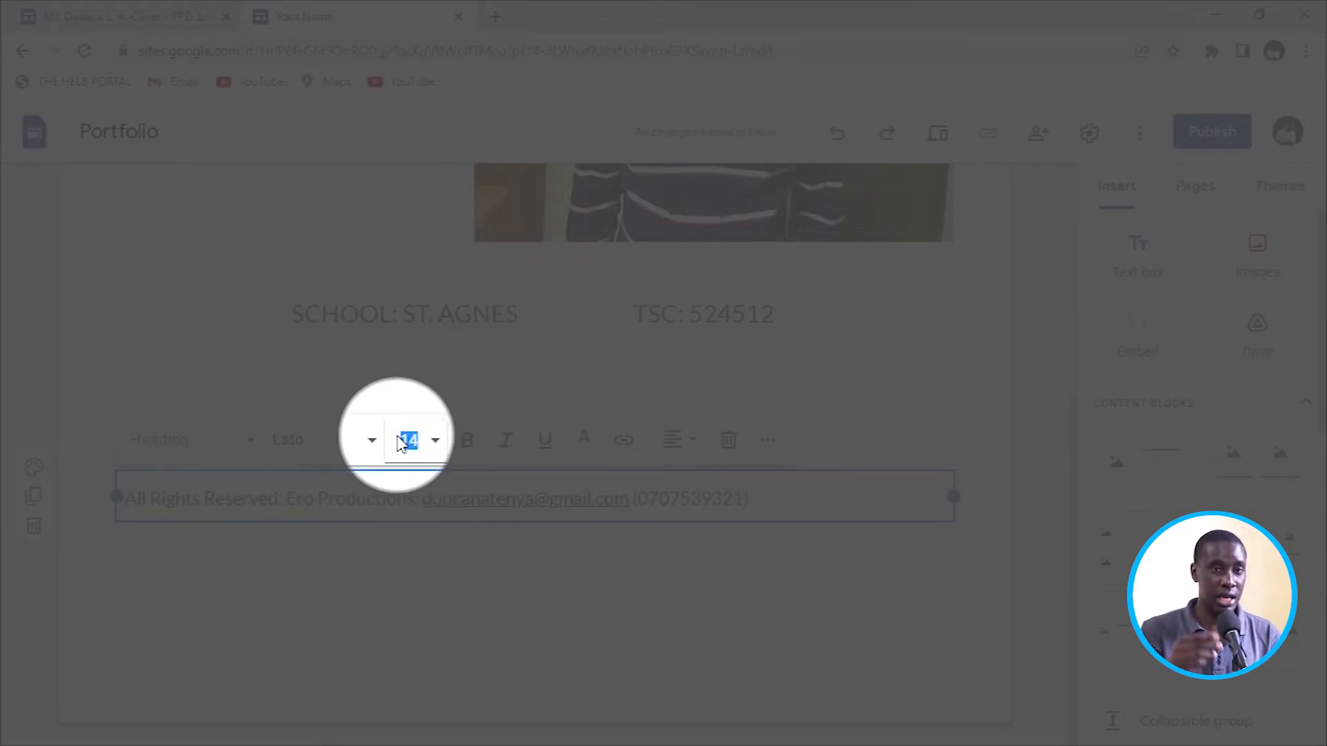
text(21)
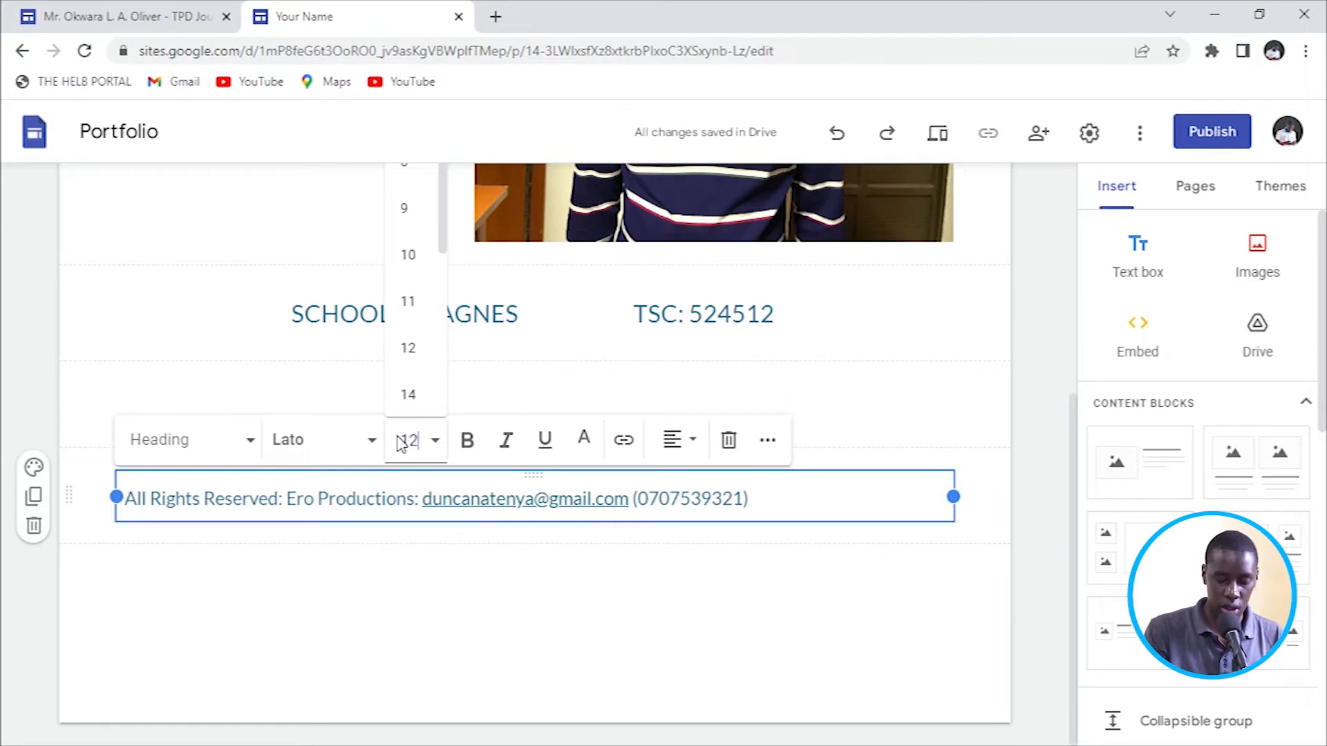
key(Return)
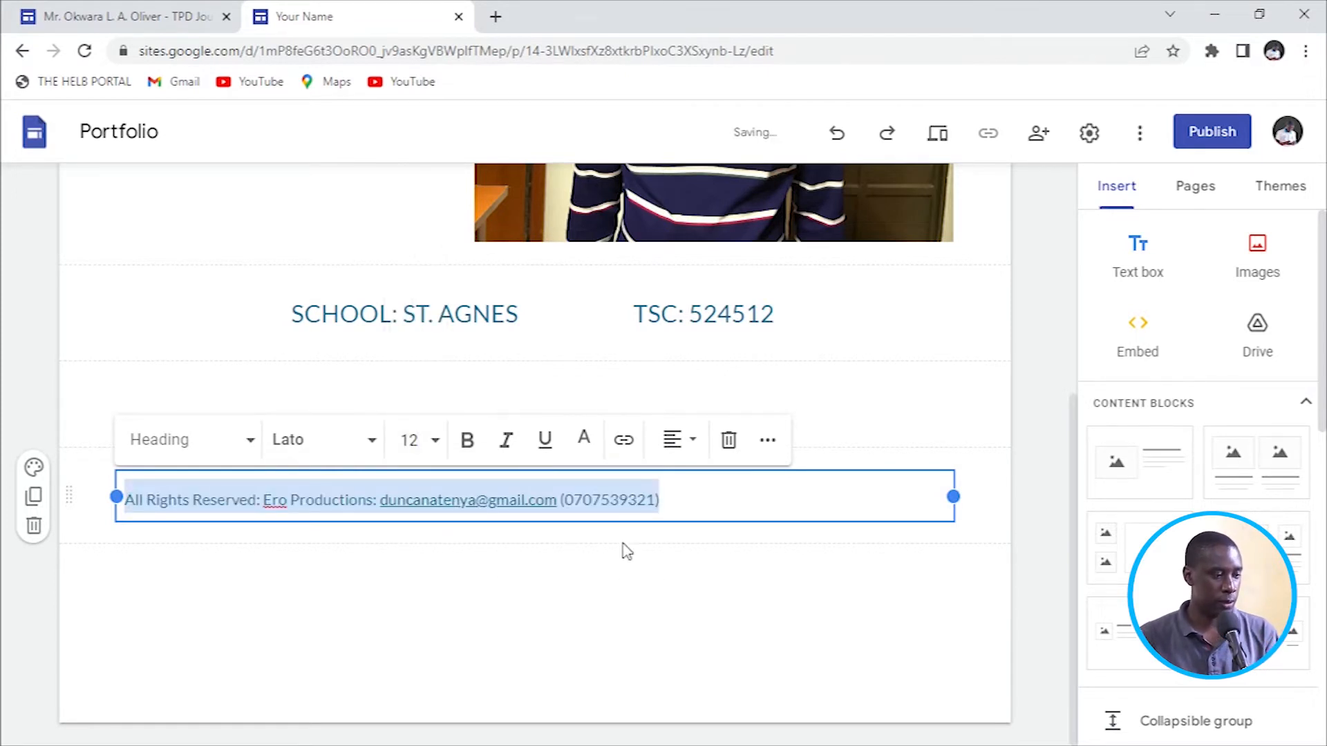
Centre the footer copyright line on the page.
click(687, 444)
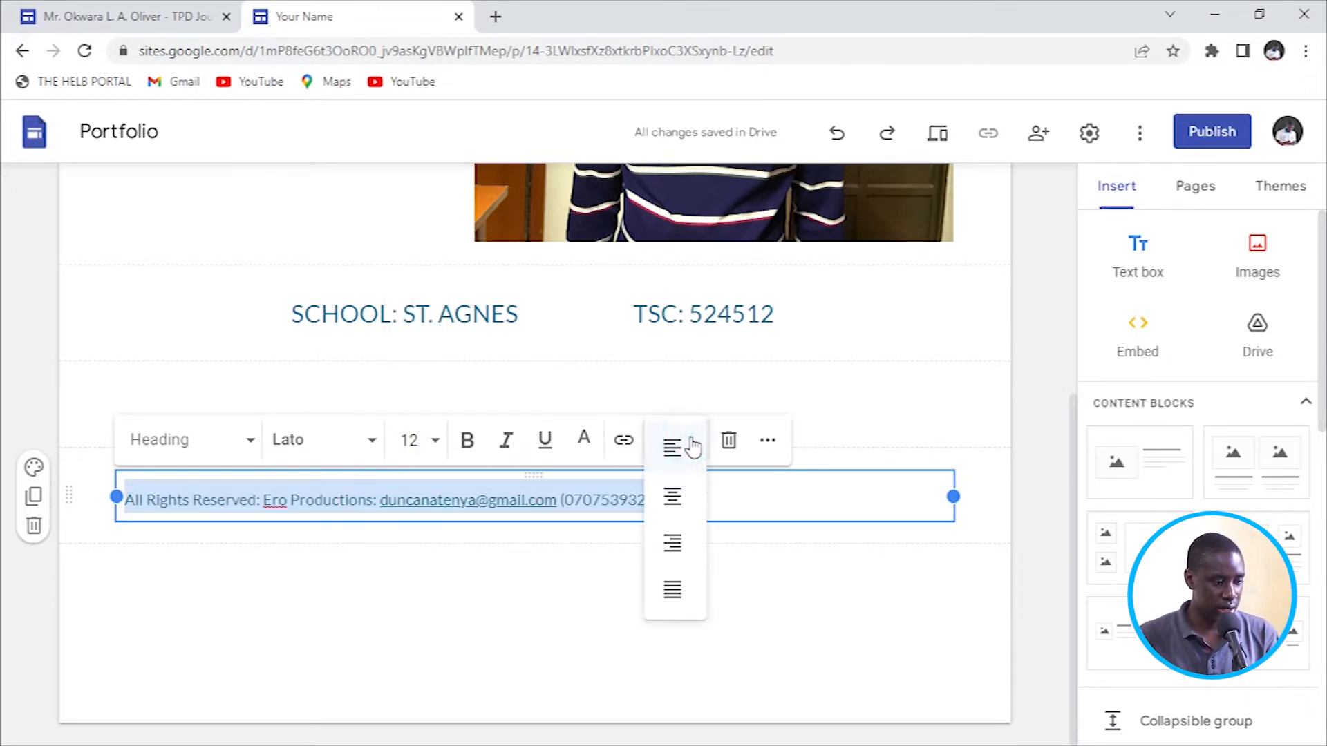
click(673, 497)
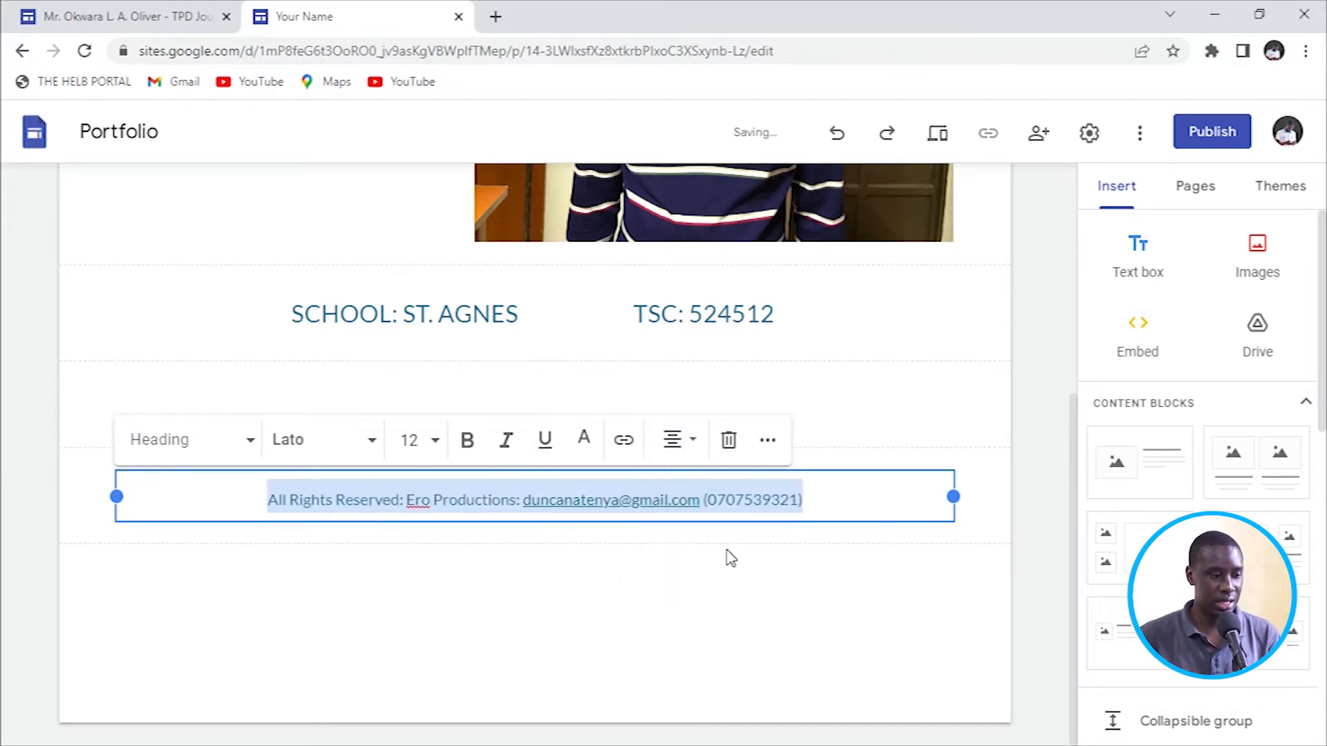
click(843, 494)
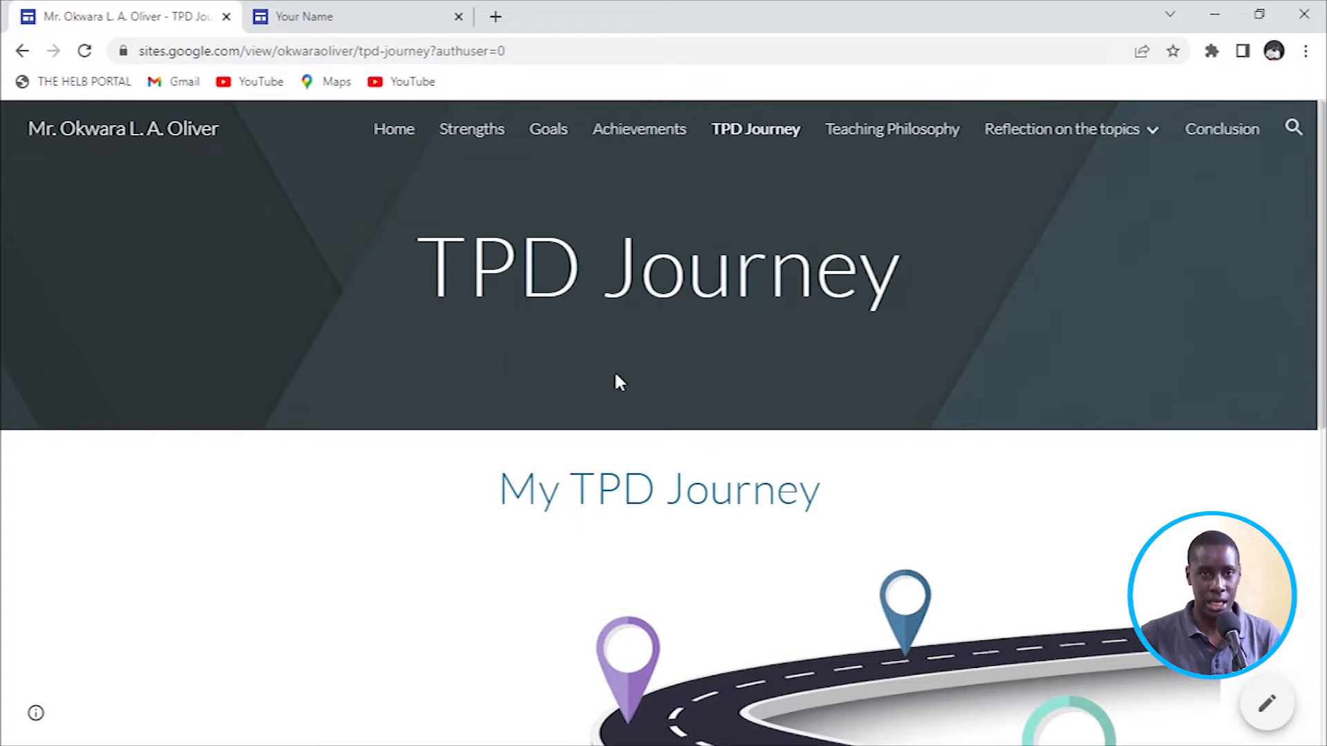
click(387, 12)
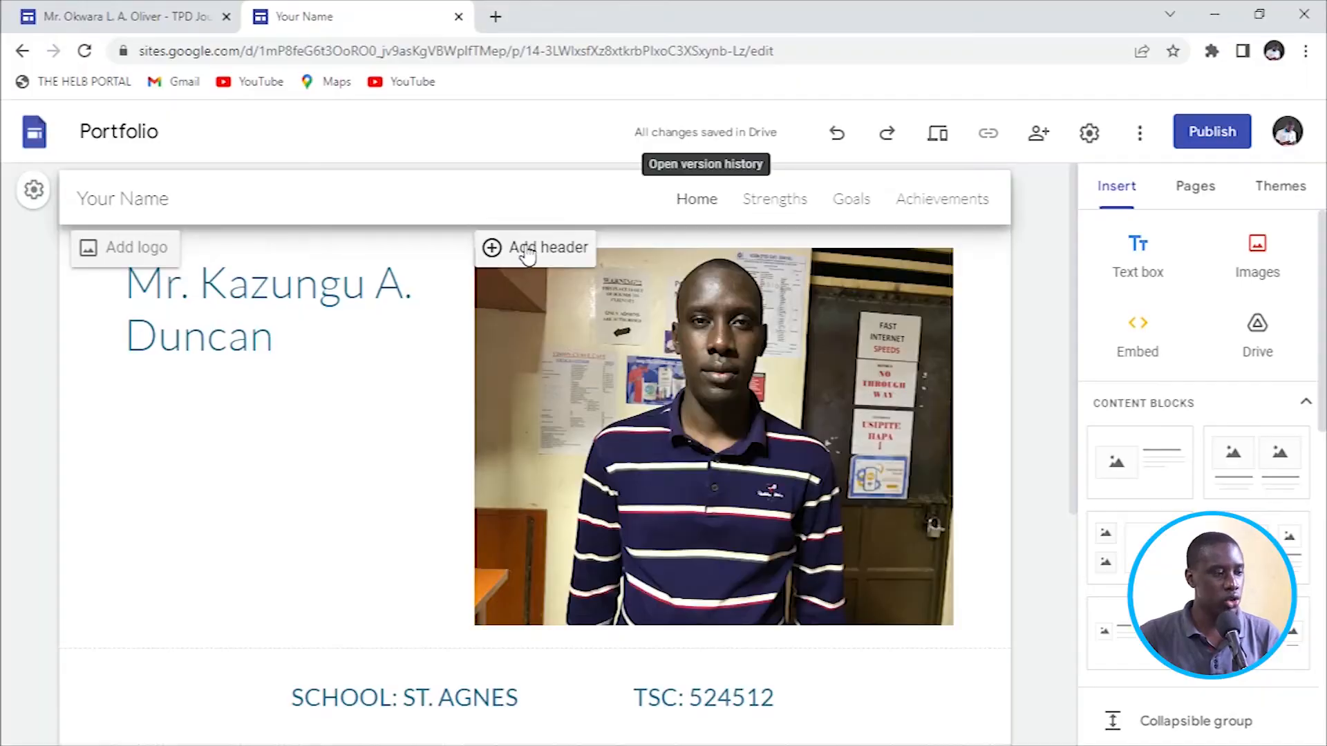
Add a header banner to the Home page.
click(526, 255)
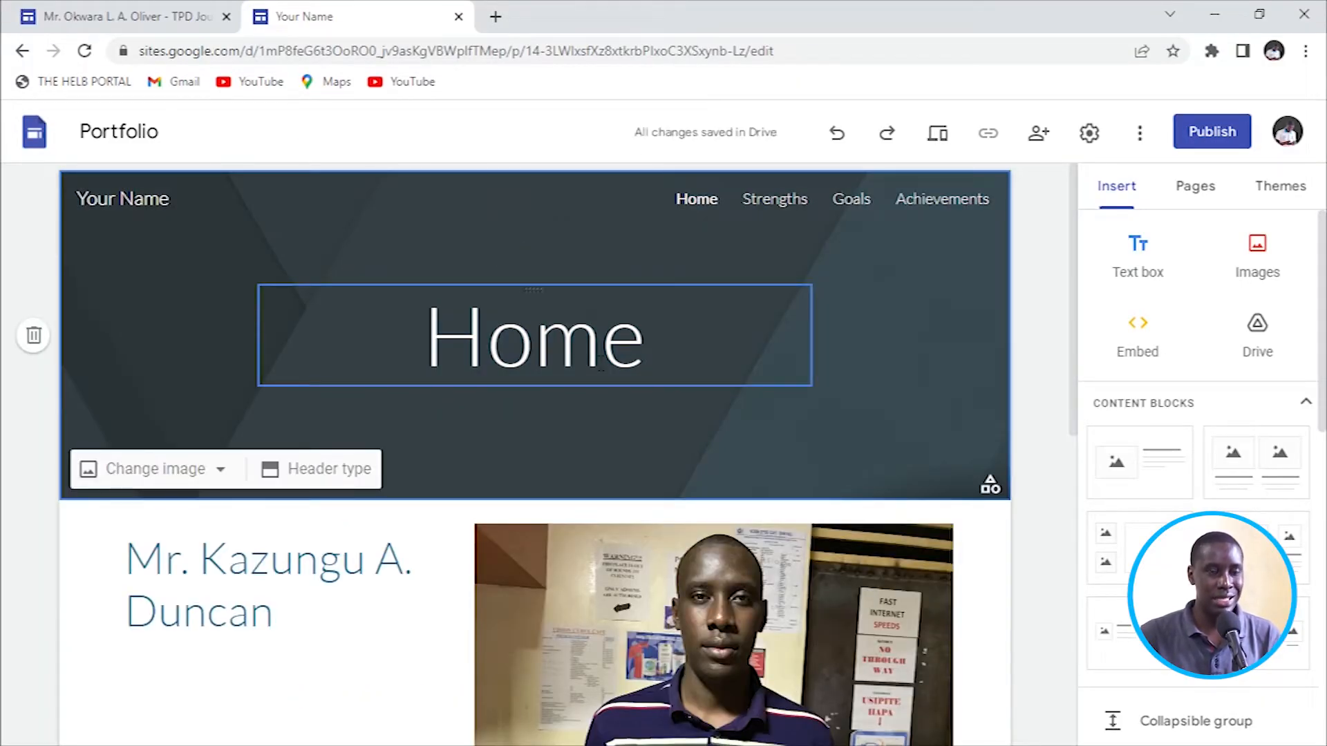
click(534, 347)
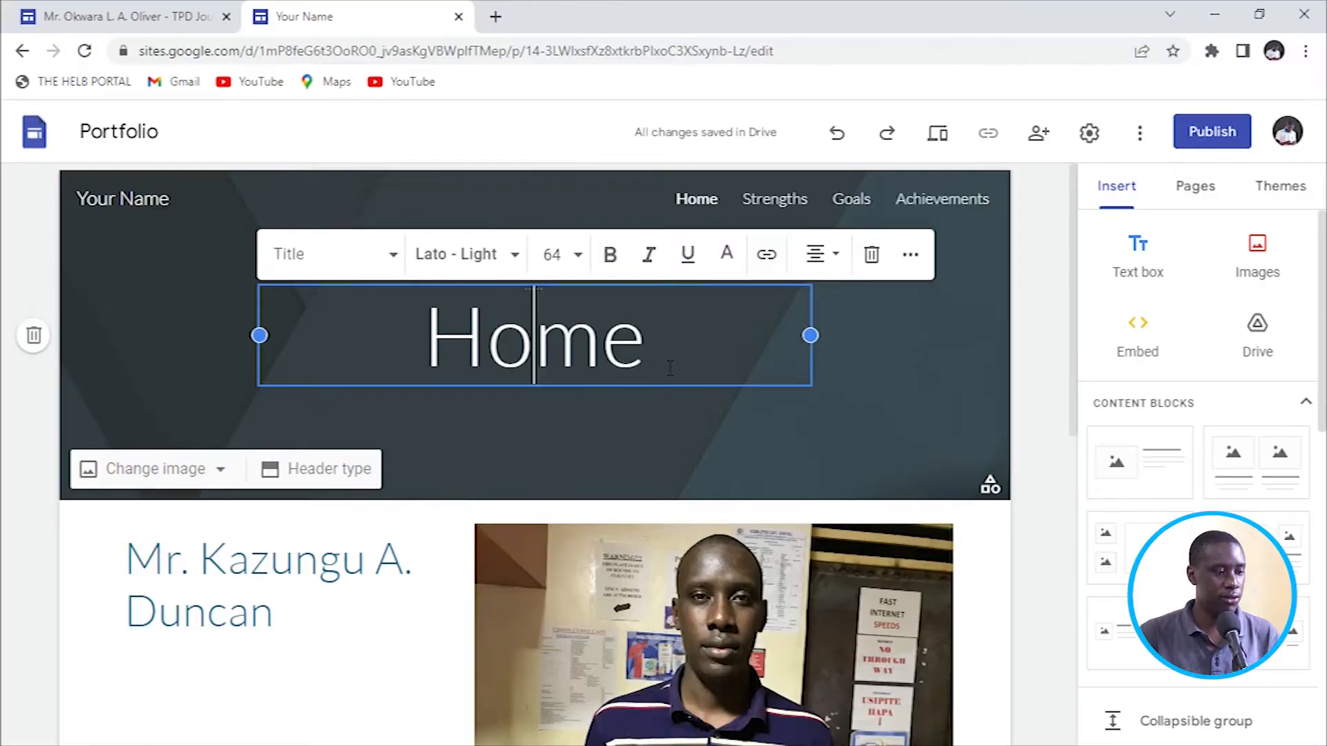
scroll(669, 367, down, 1)
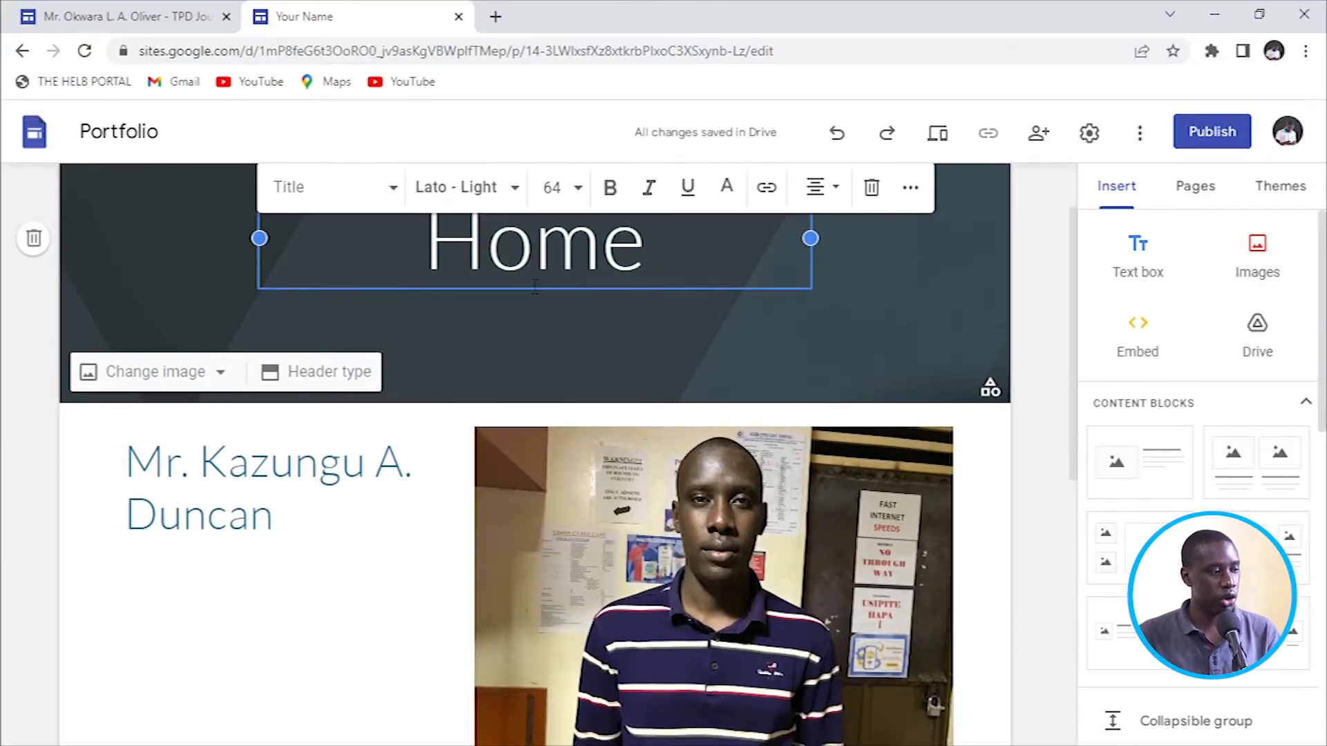
scroll(540, 289, up, 1)
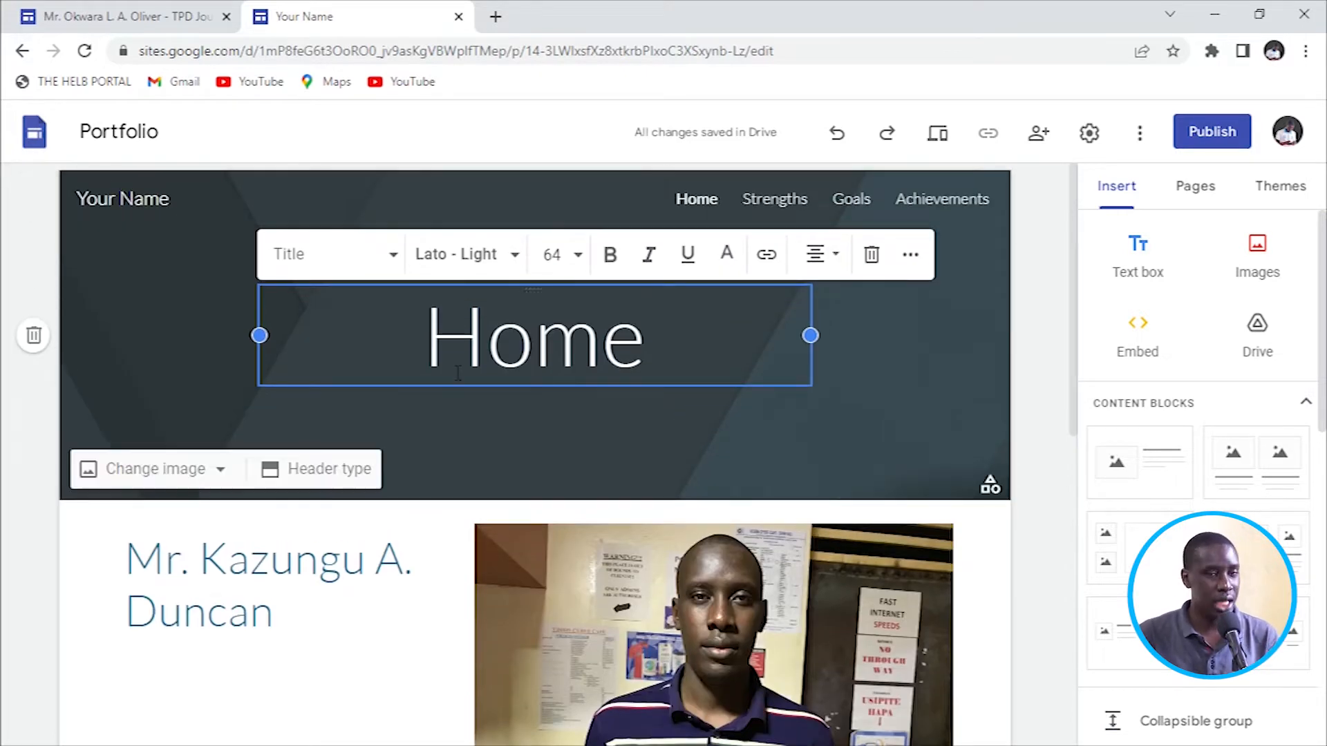
Replace the 'Your Name' site name in the header with the teacher's name.
click(162, 202)
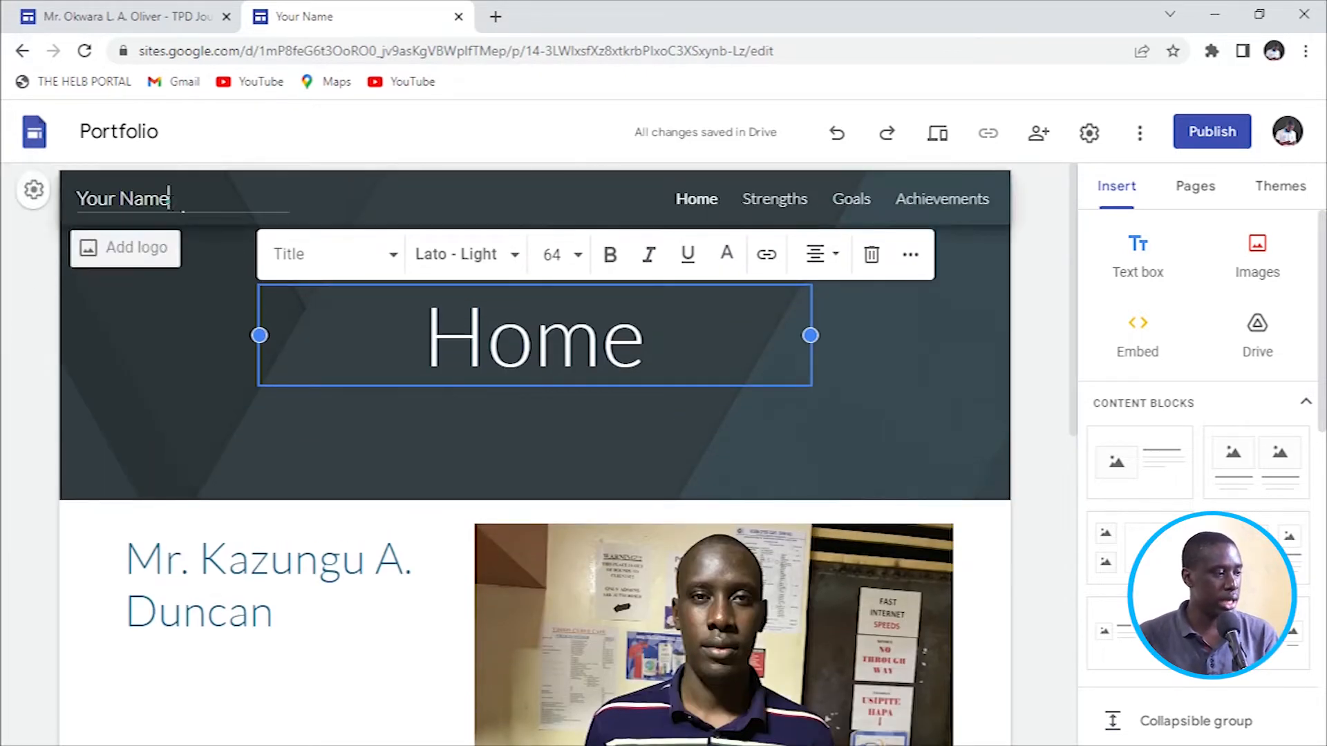
mouse_move(197, 247)
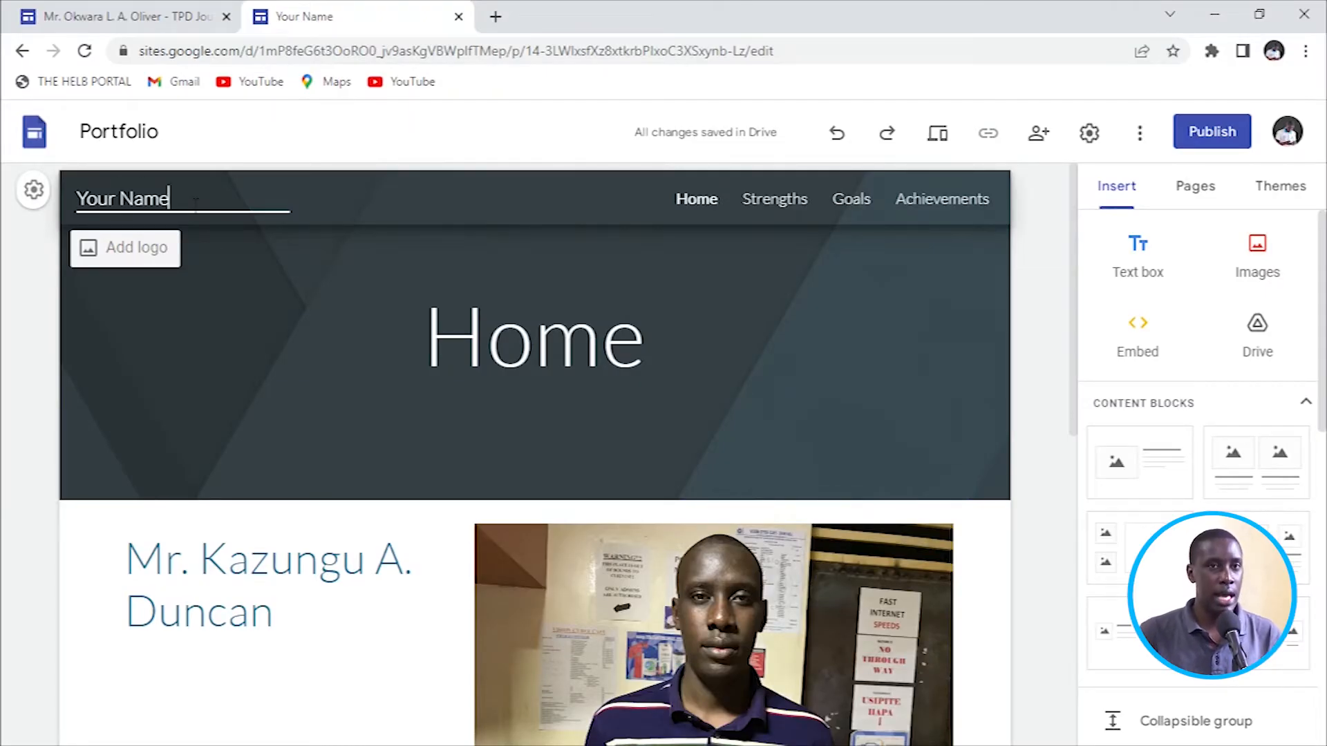
drag(198, 200, 71, 196)
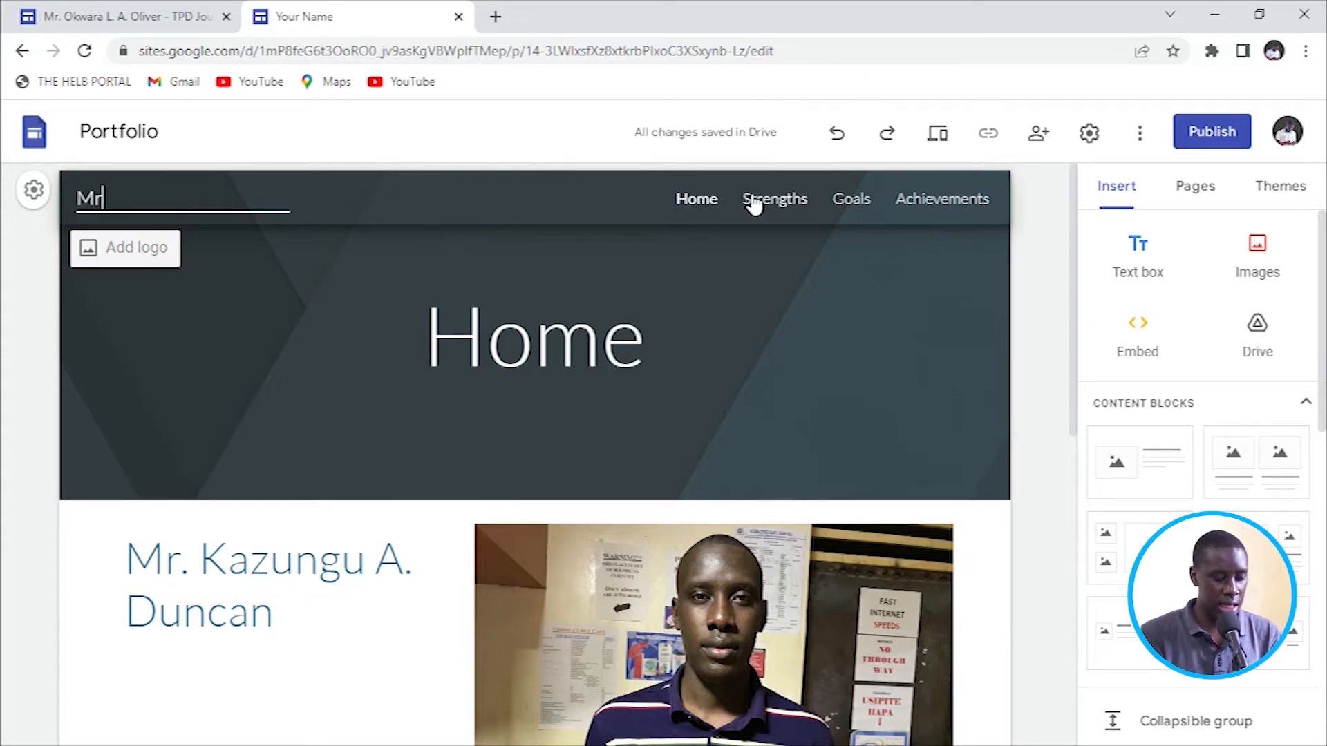
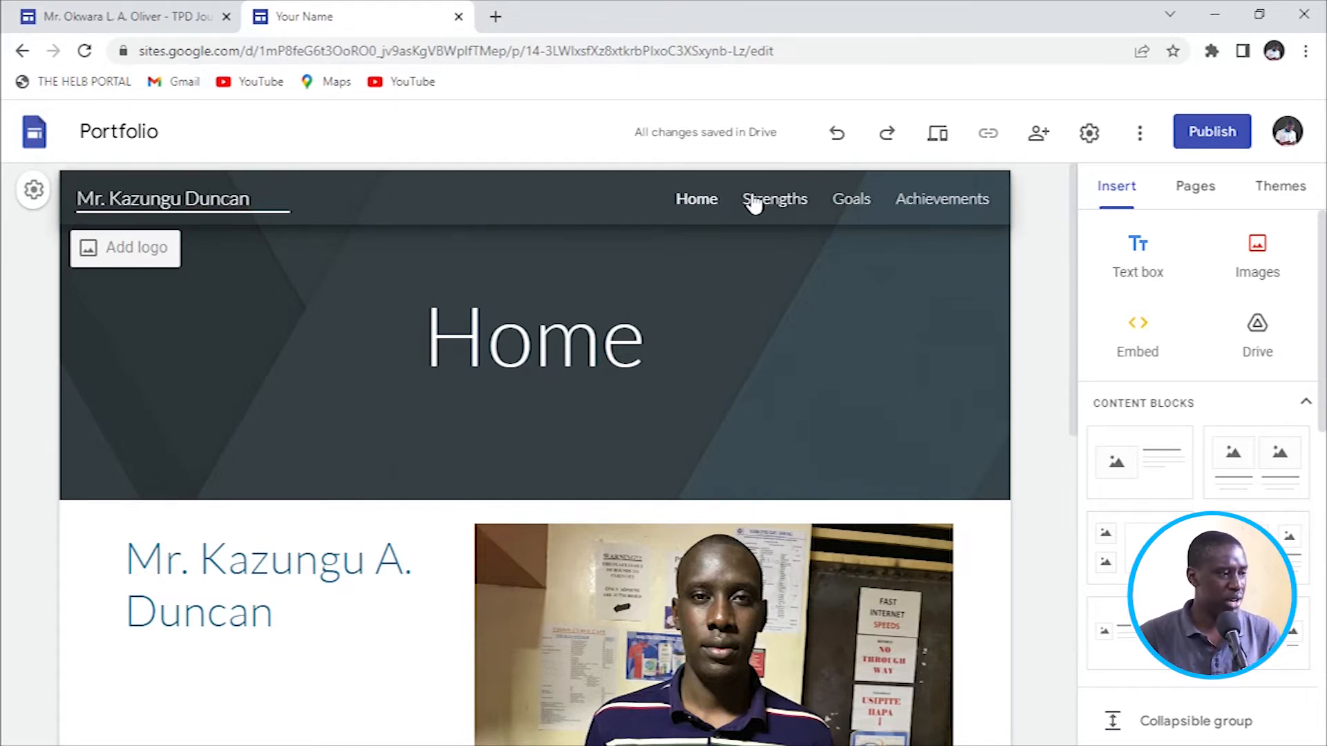
click(212, 320)
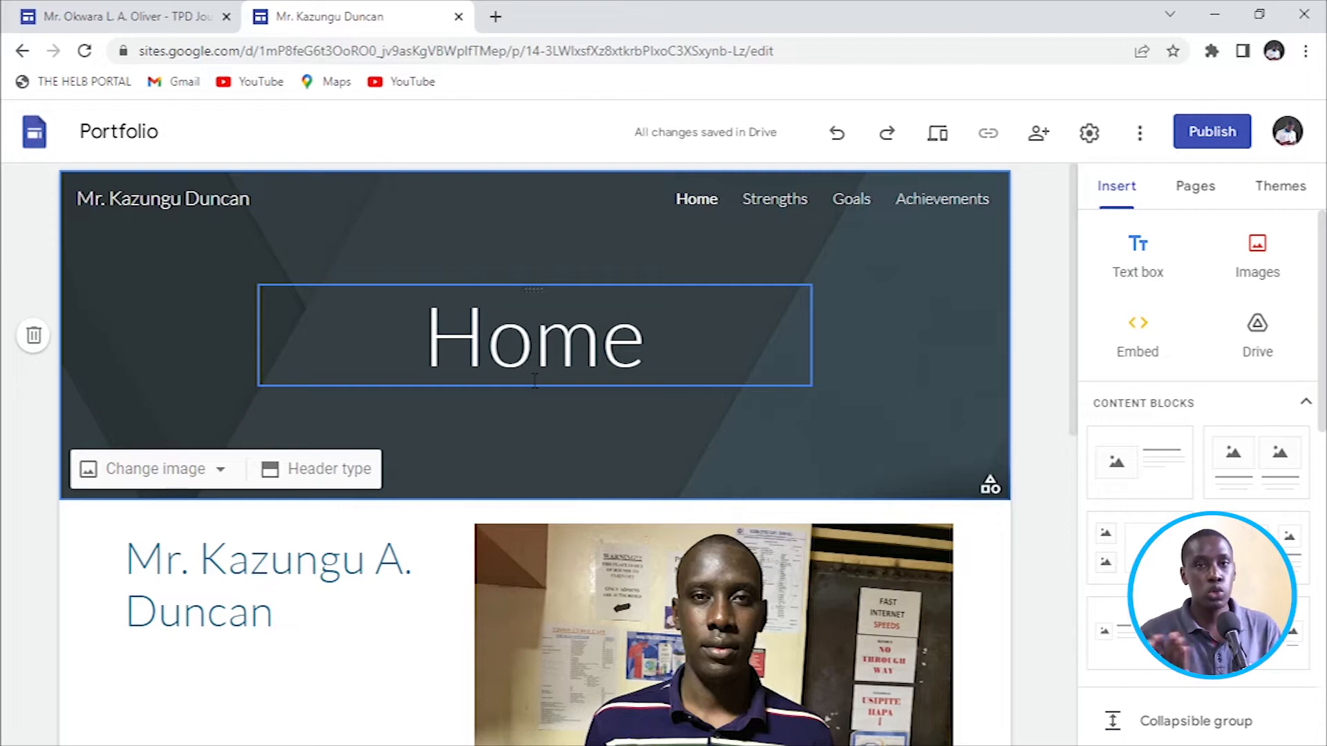
Open the Strengths page and add a dark header titled Strengths.
scroll(536, 380, down, 5)
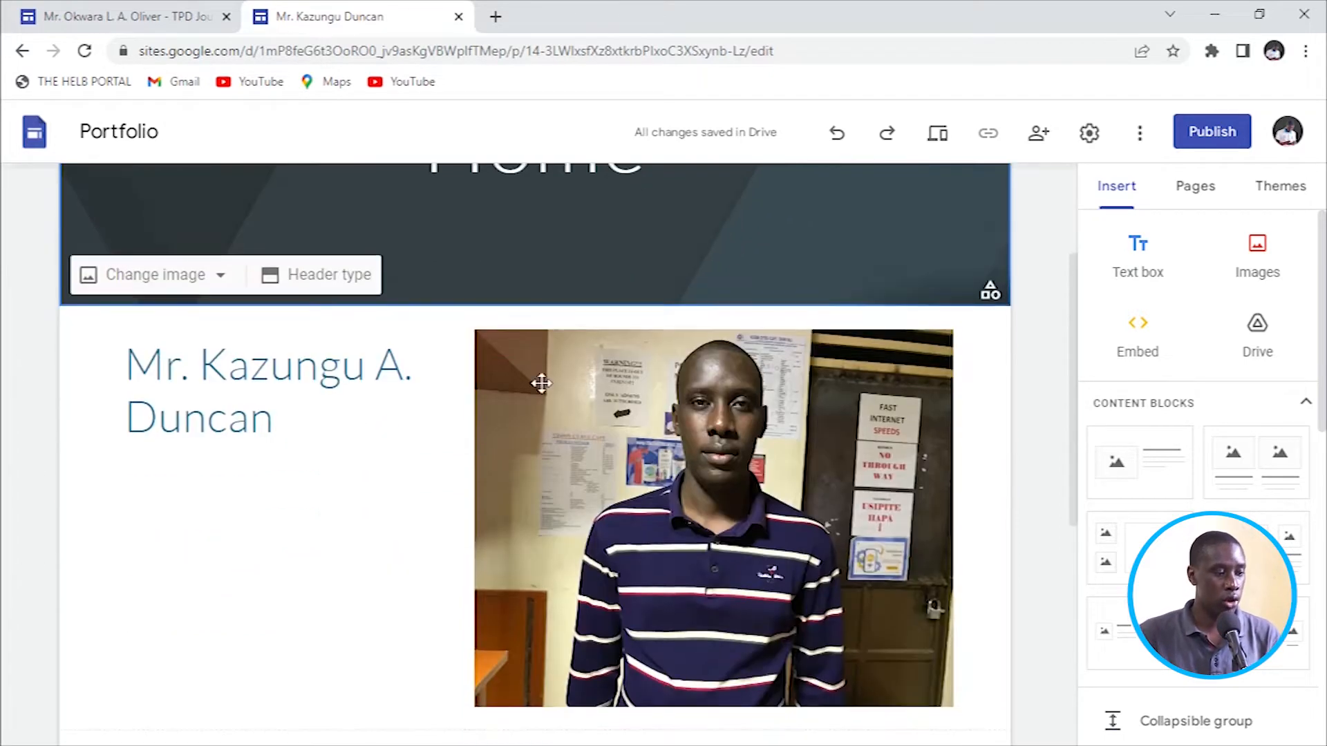
scroll(608, 393, up, 5)
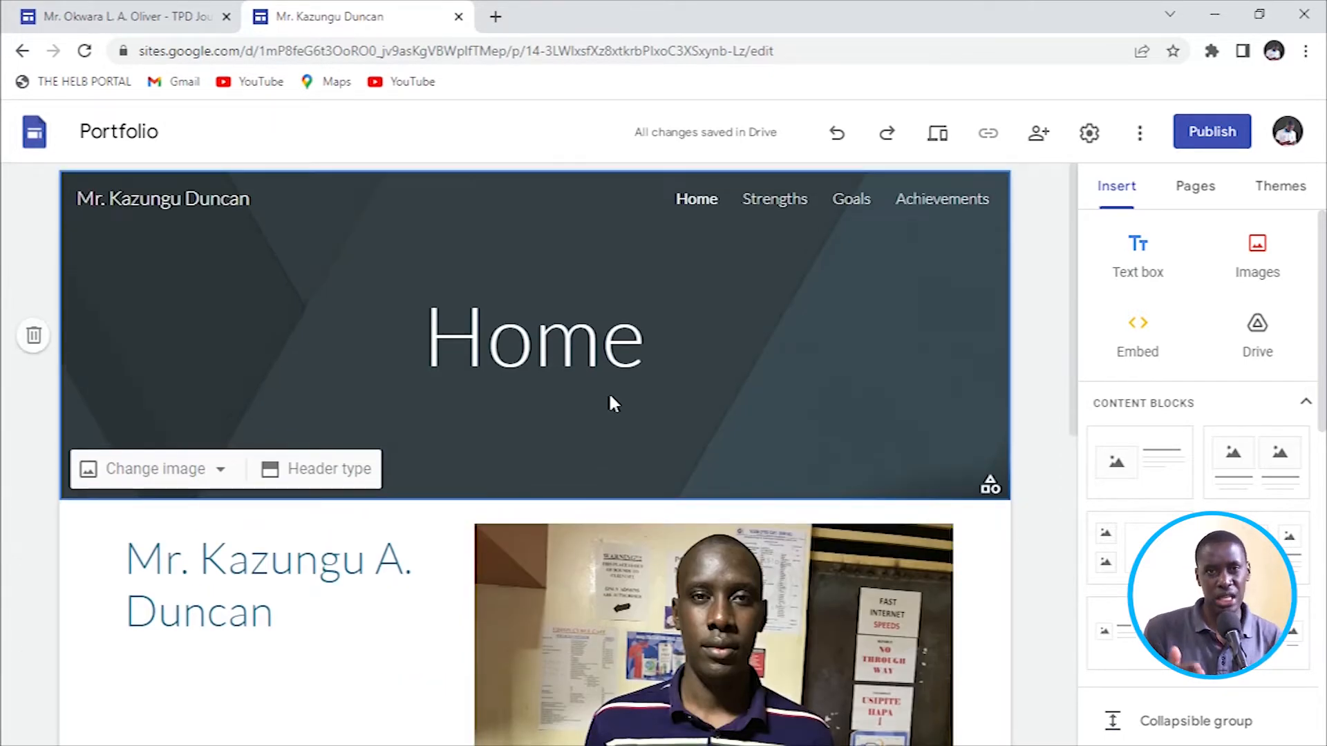
click(769, 205)
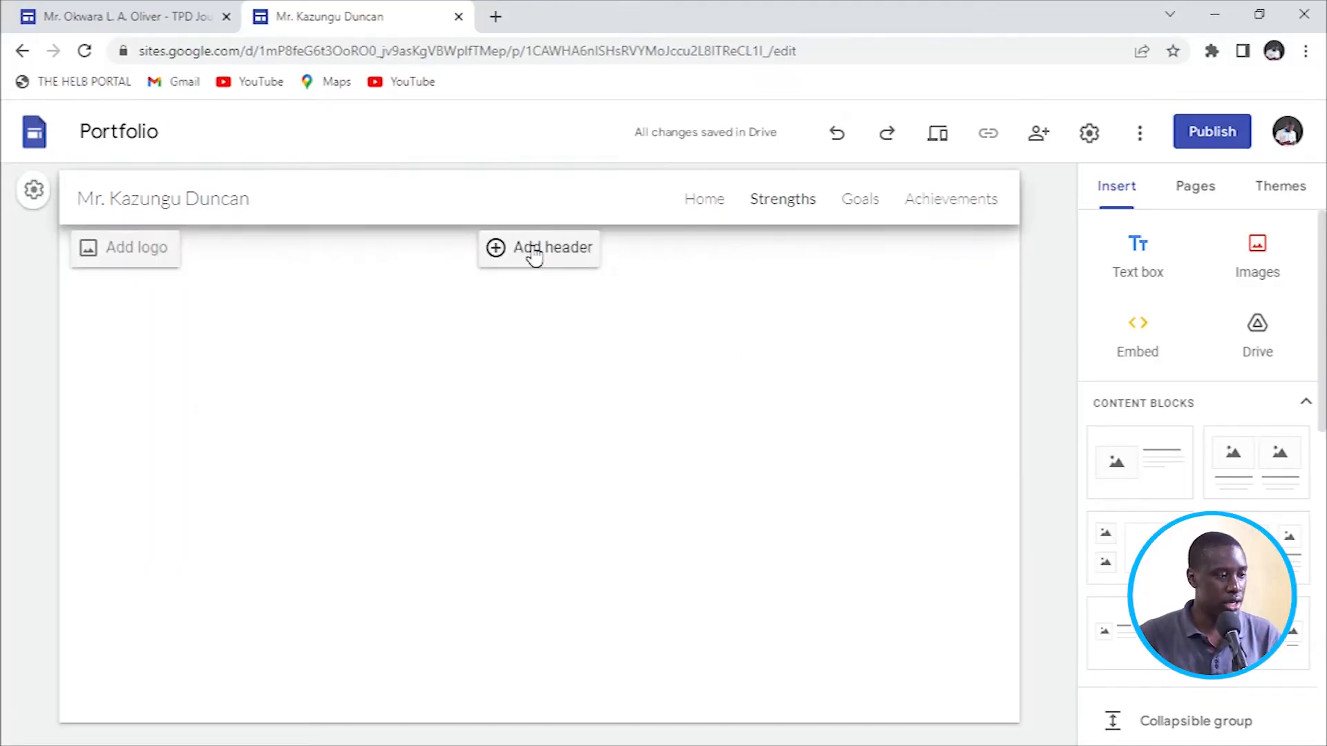
click(533, 254)
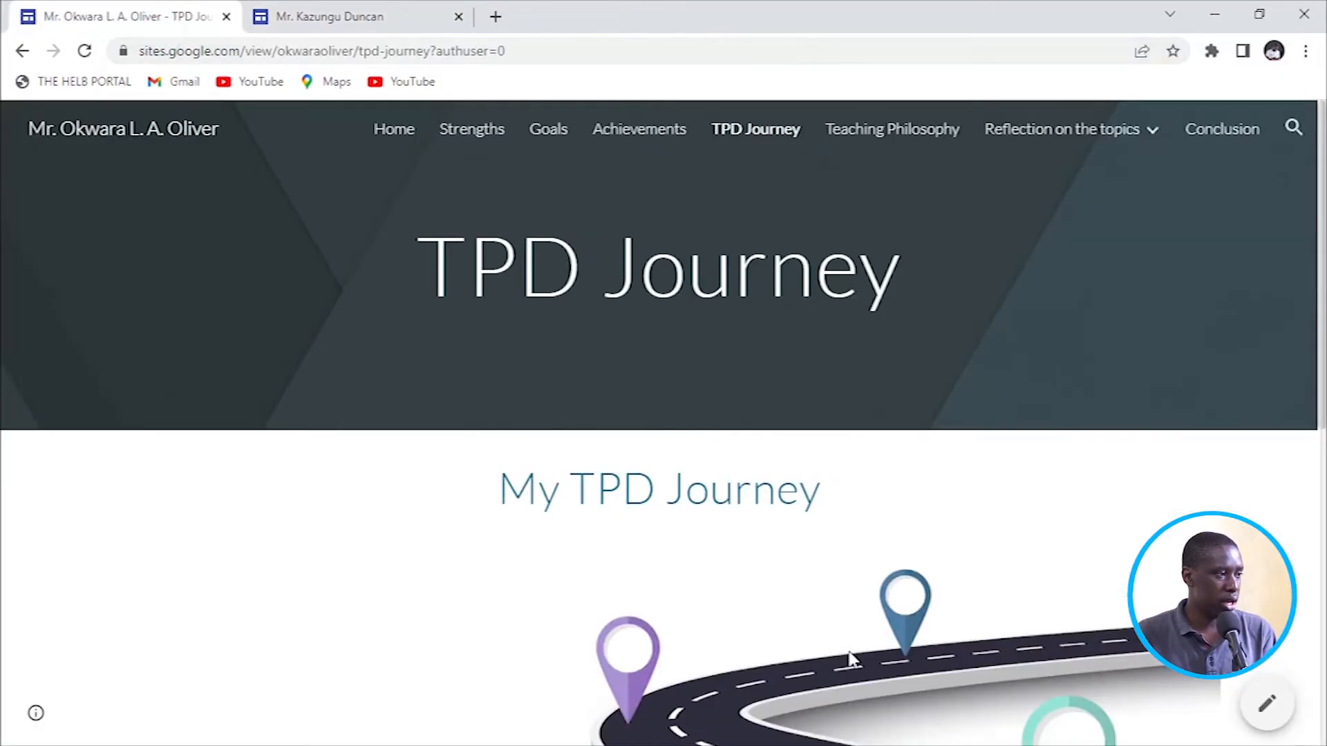
scroll(624, 586, down, 5)
scroll(568, 502, up, 3)
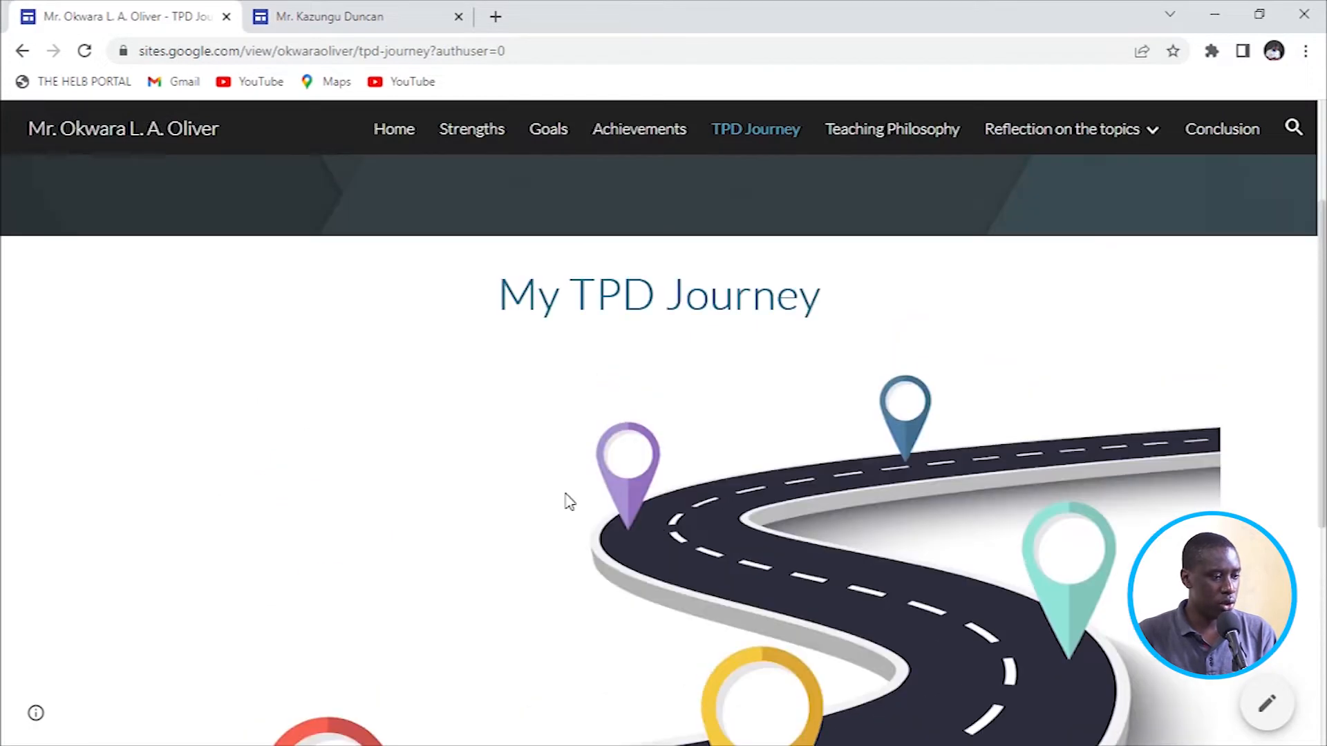
scroll(568, 503, down, 6)
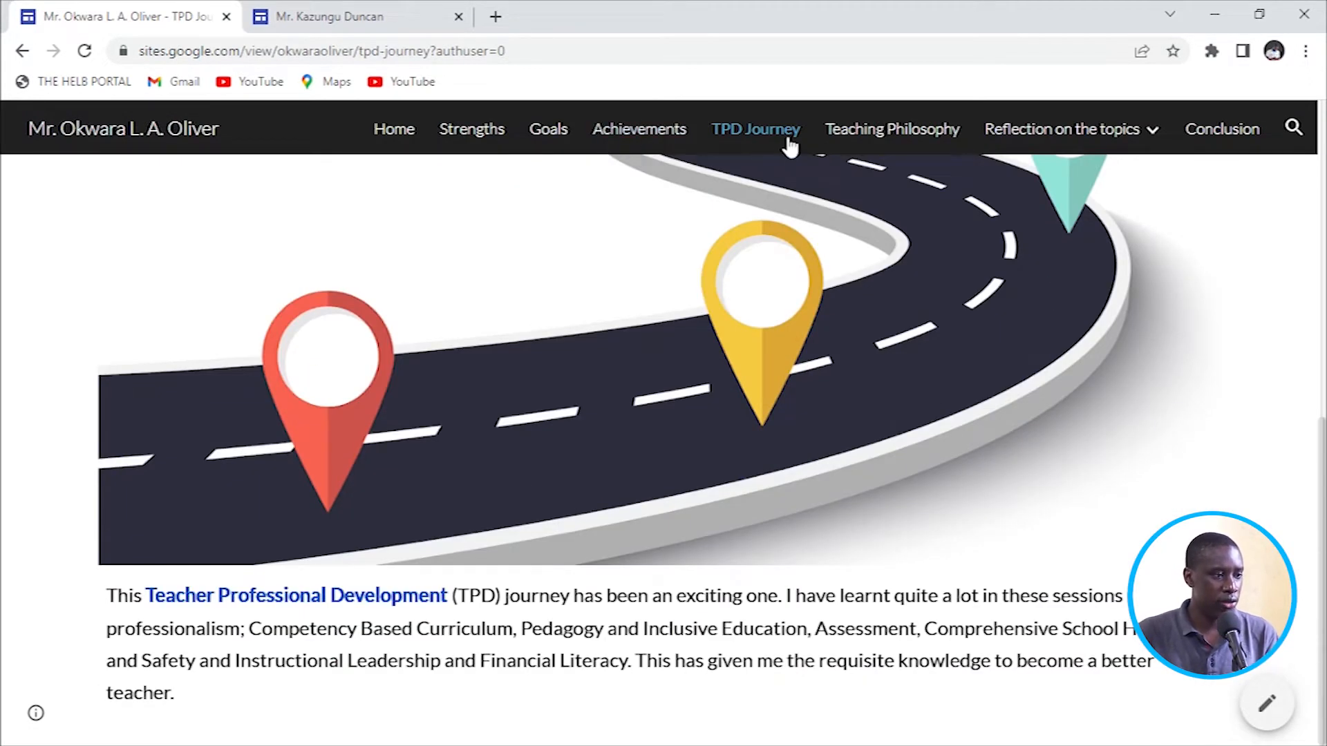
click(877, 138)
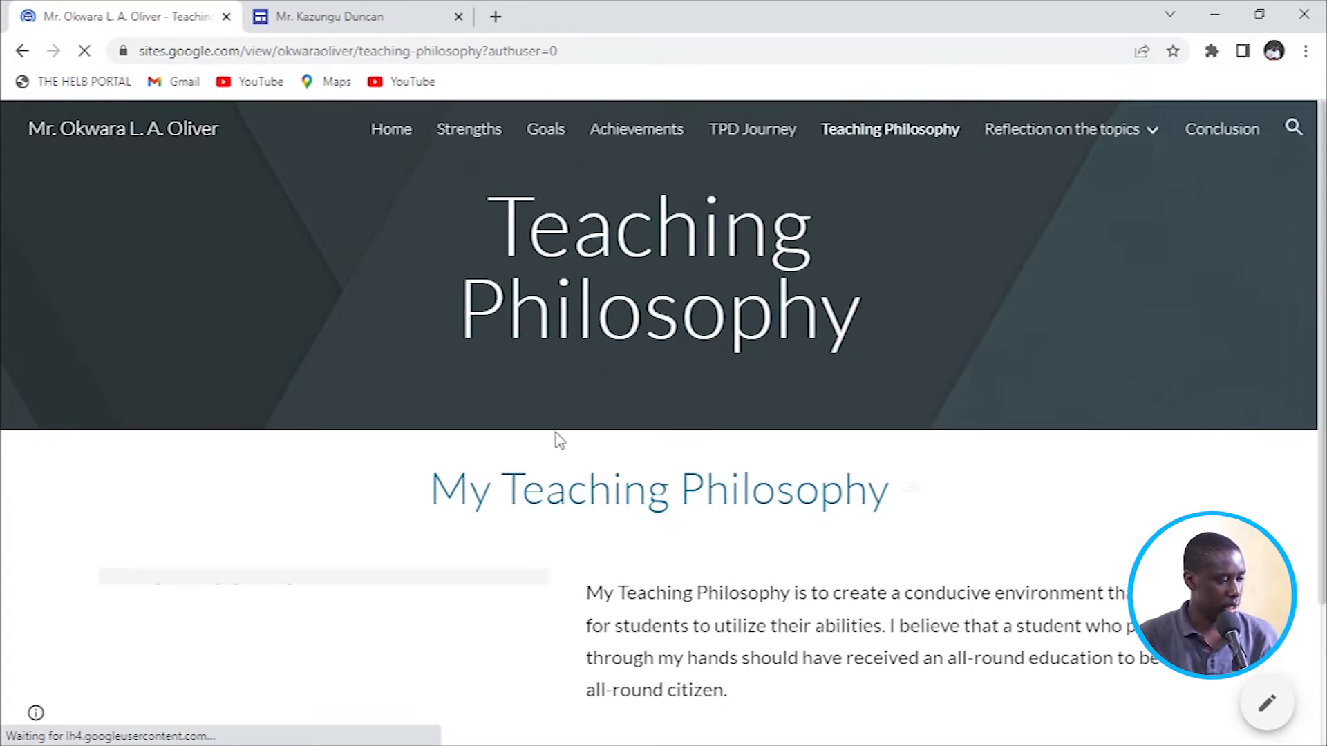
scroll(867, 452, down, 1)
scroll(867, 451, down, 2)
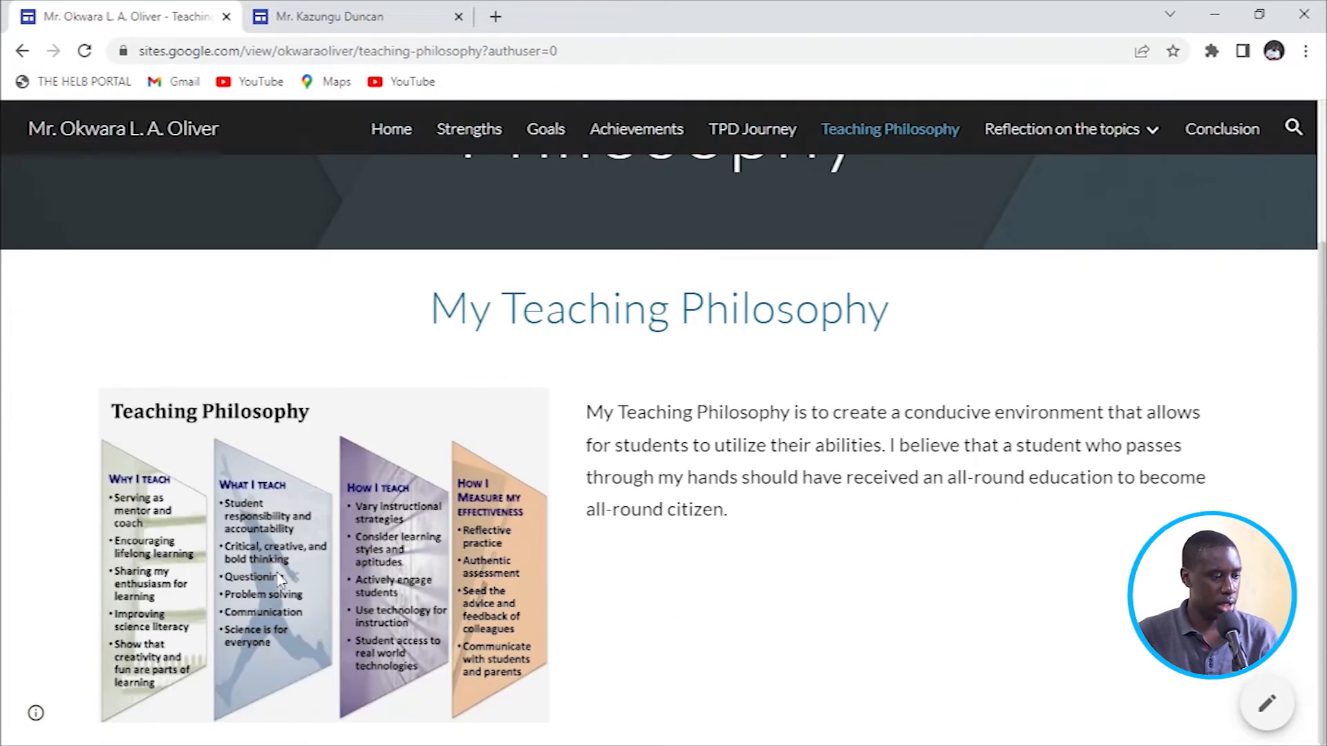
scroll(936, 506, up, 2)
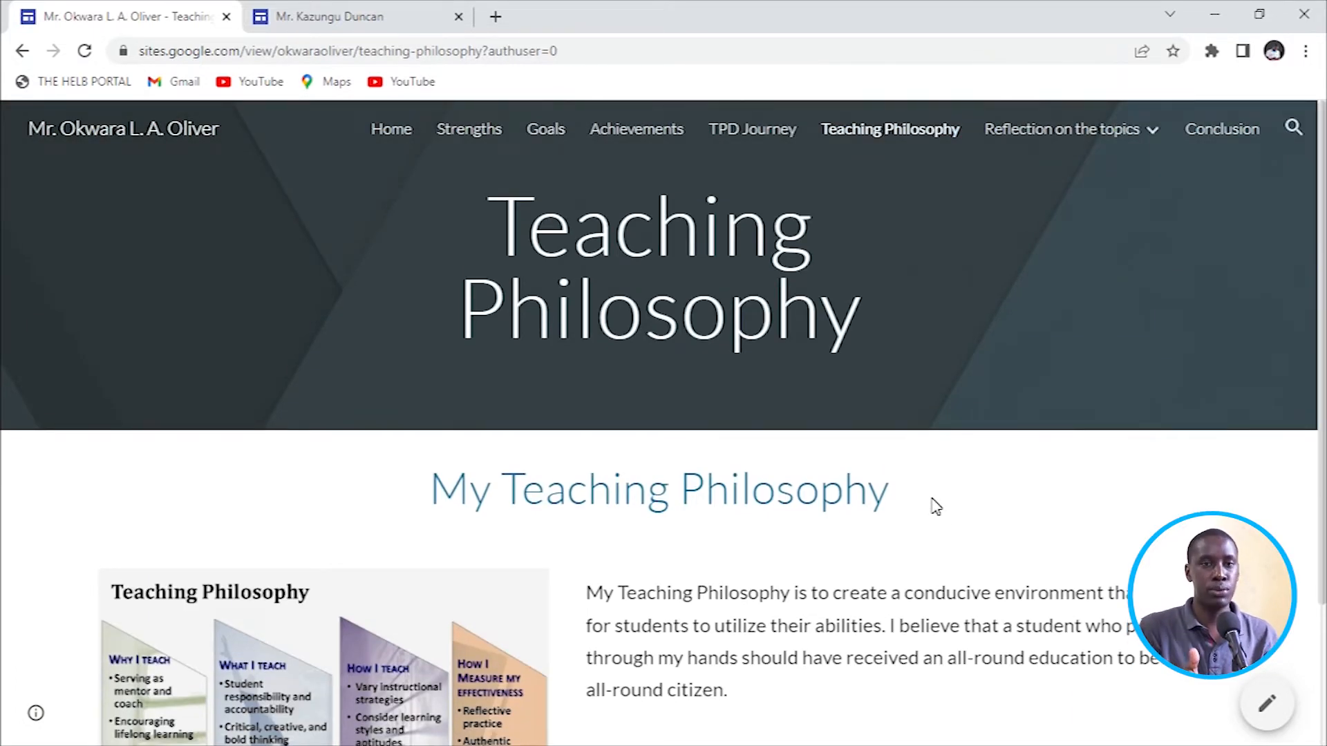
click(377, 17)
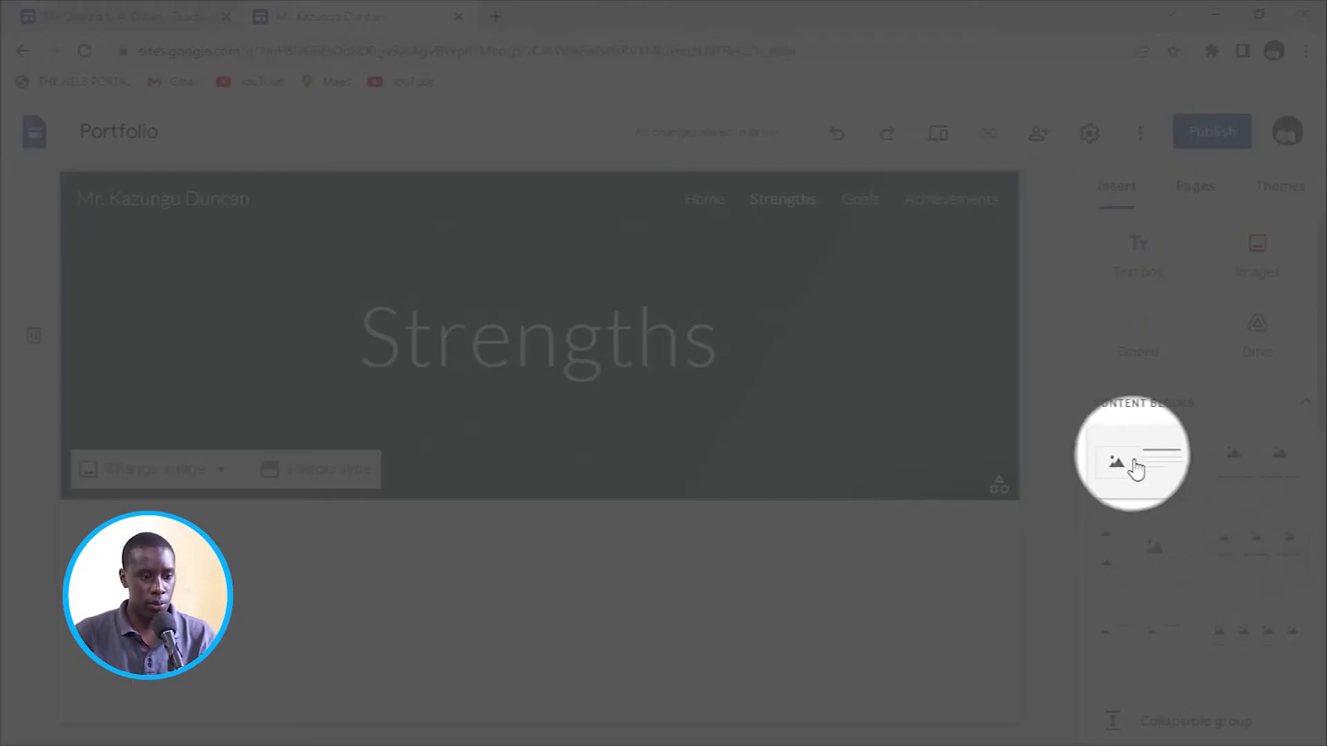
Insert an image-and-text content block and start adding a picture to its placeholder.
click(1136, 470)
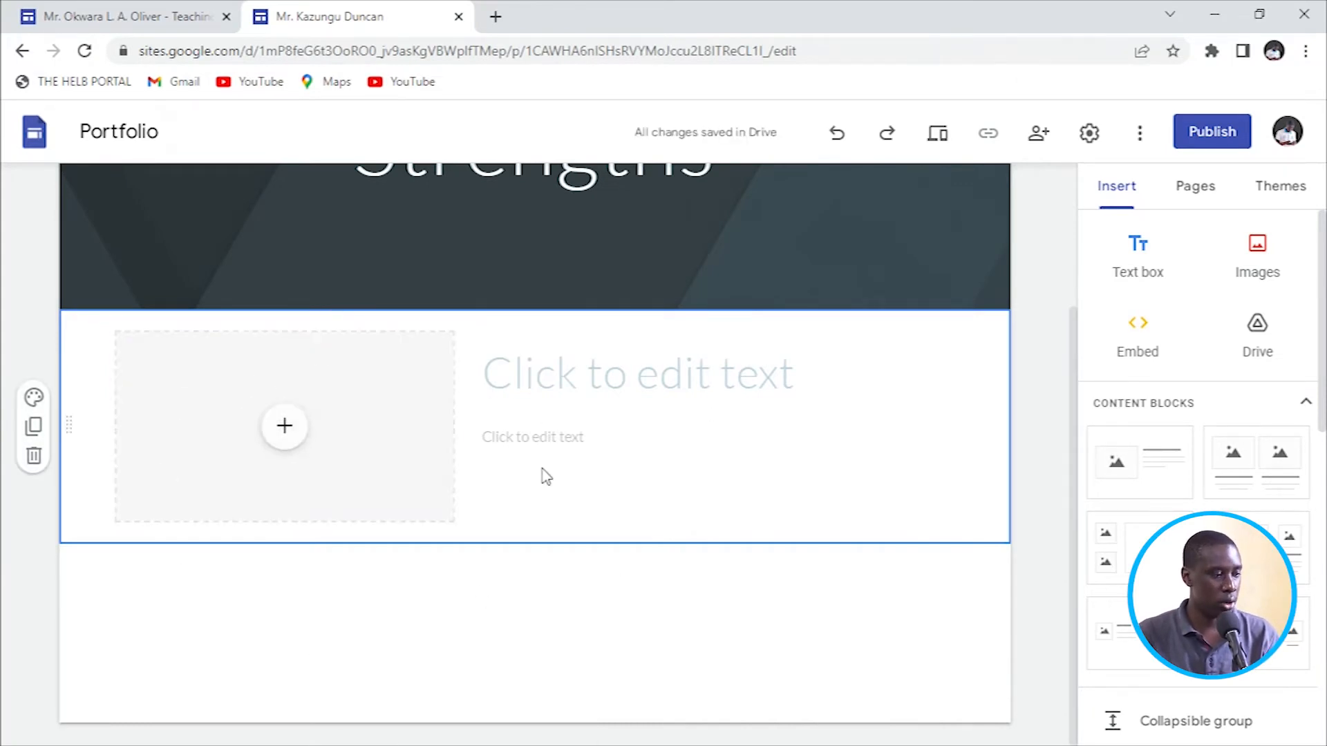
click(288, 450)
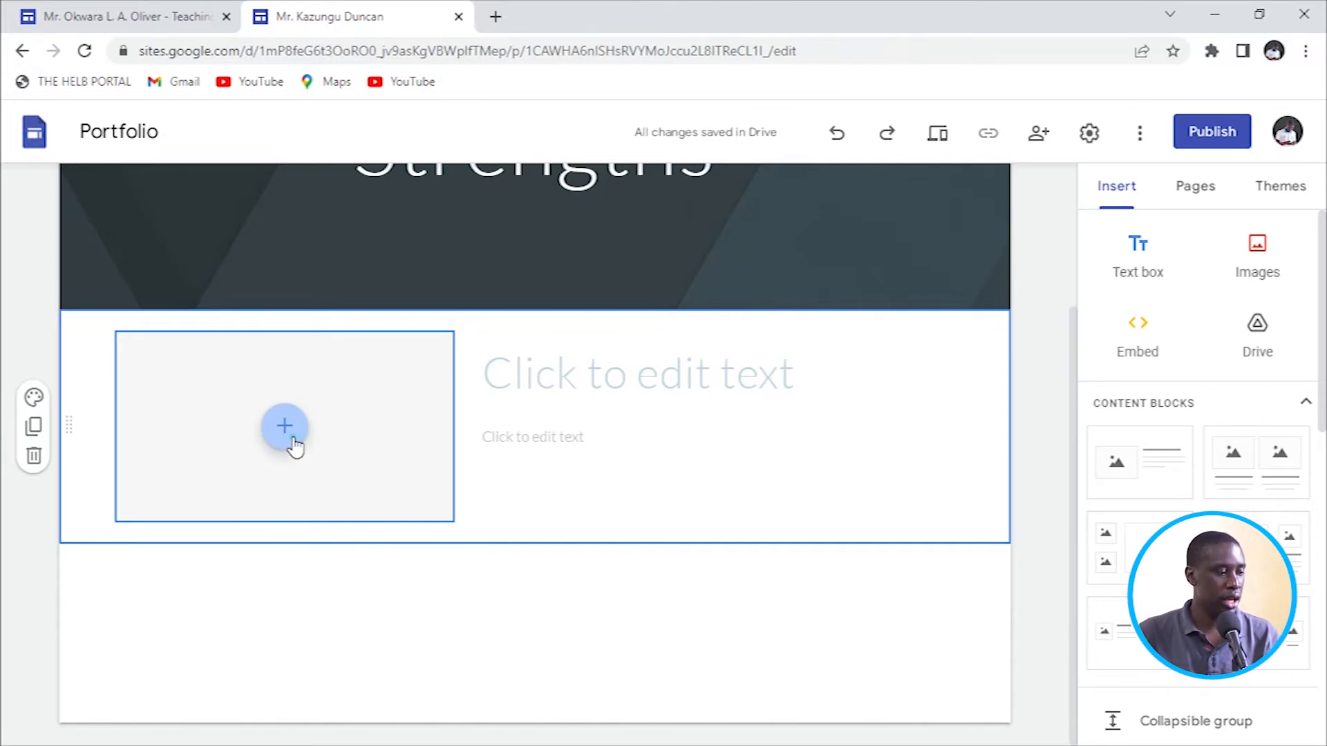
Upload the oKWARA 10 STRENGTHS puzzle picture from Downloads into the block's image placeholder.
click(376, 492)
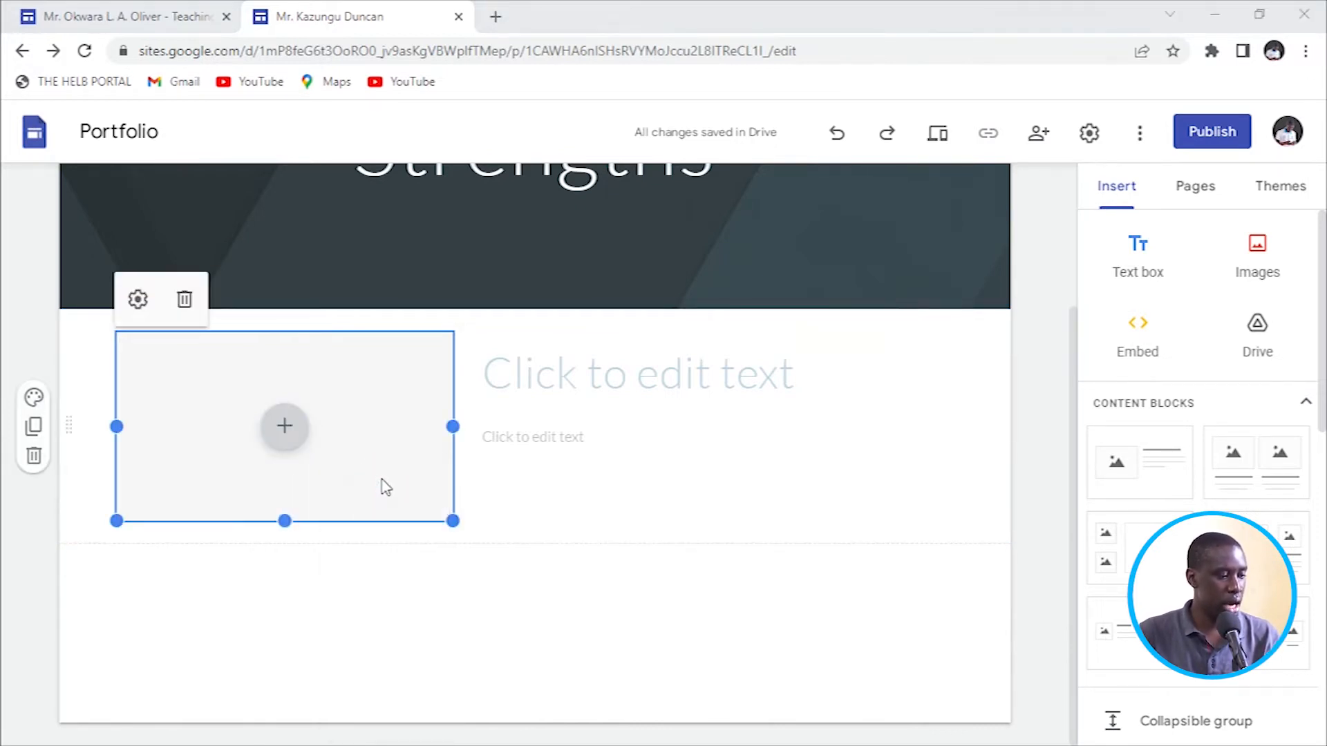
click(103, 237)
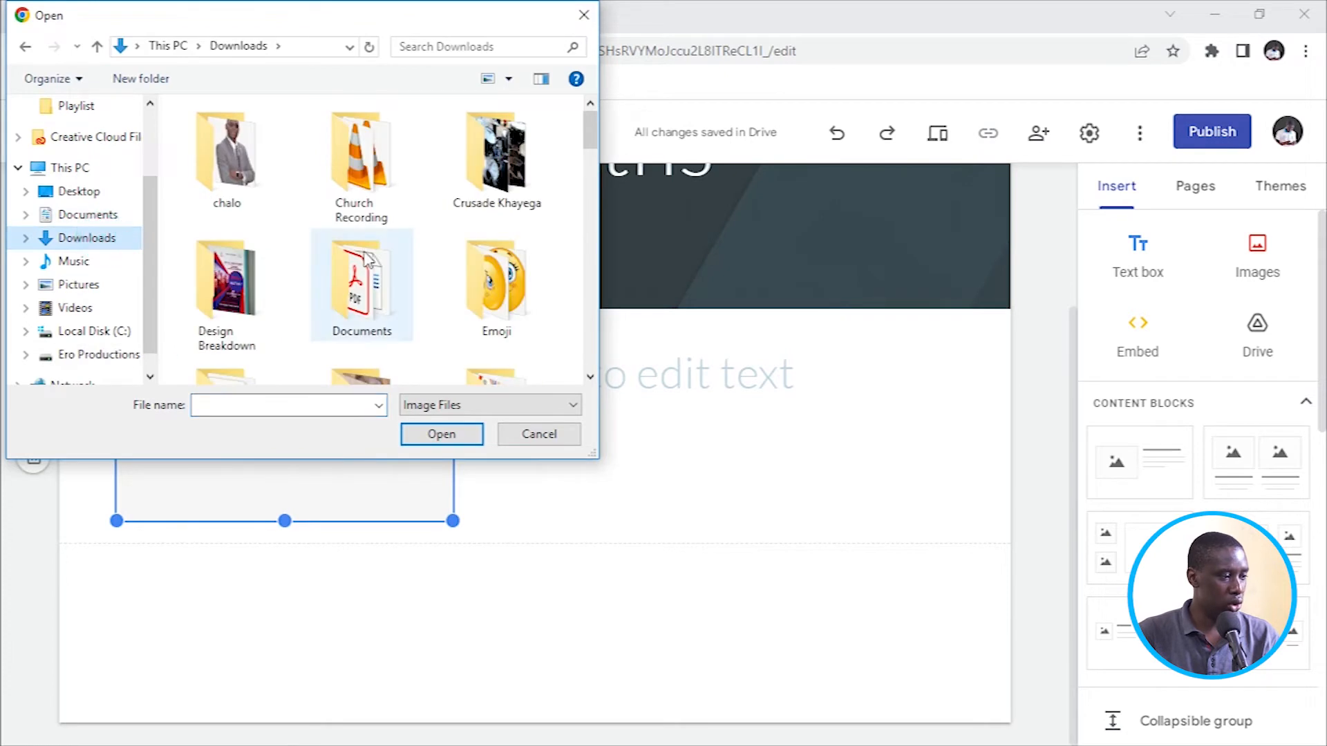
scroll(366, 253, down, 10)
scroll(381, 222, down, 1)
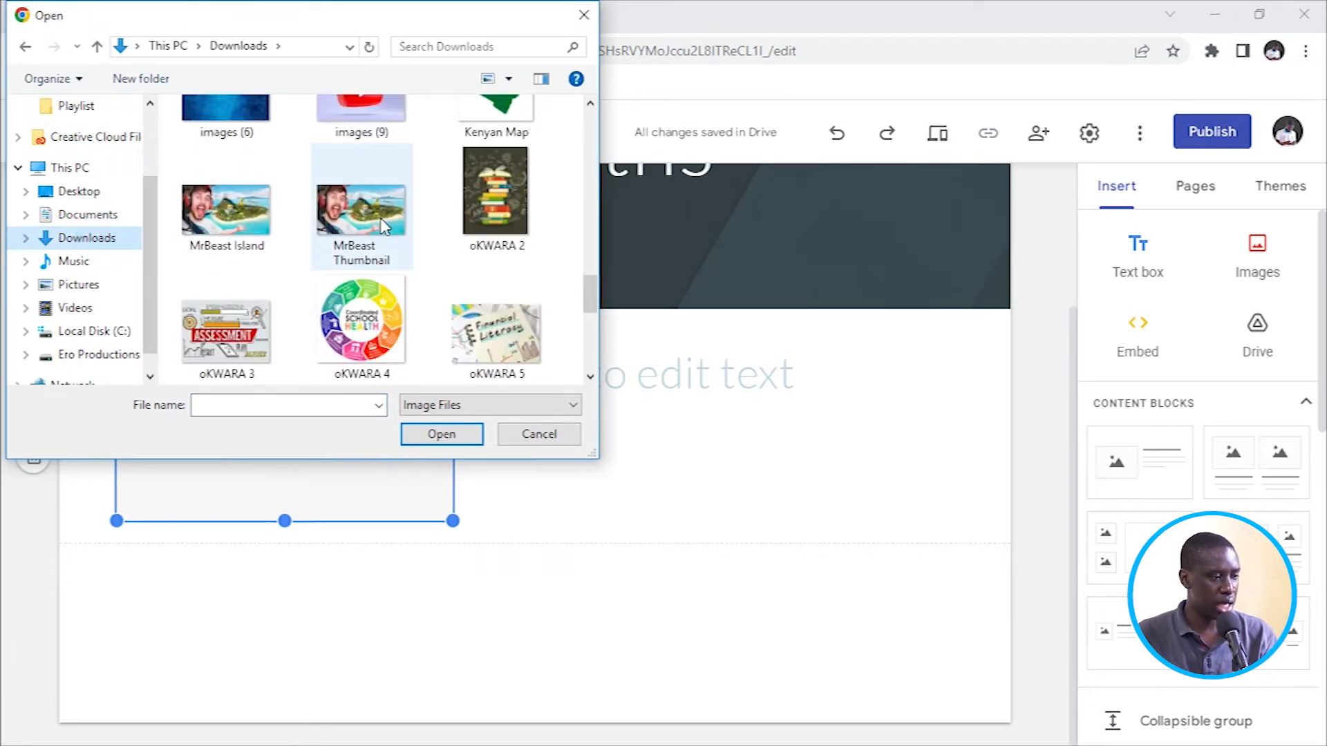
scroll(382, 223, down, 1)
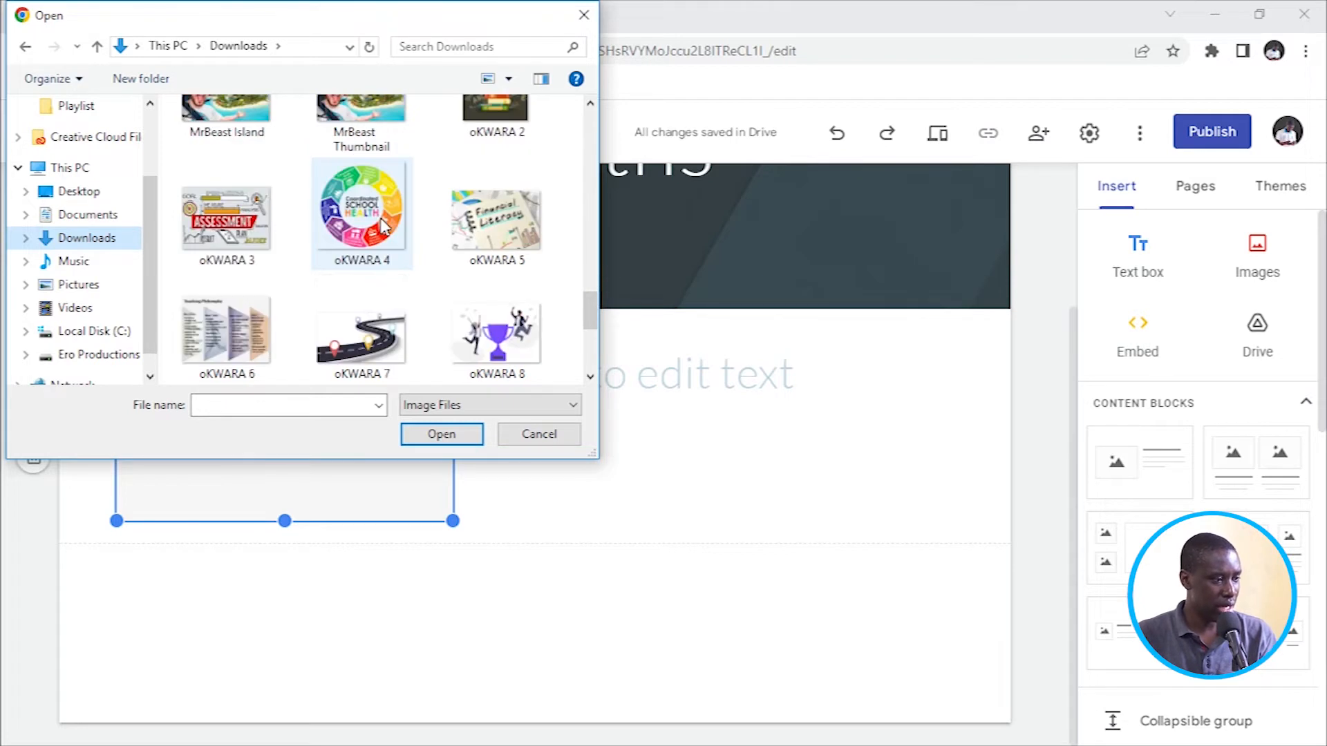
scroll(381, 223, down, 1)
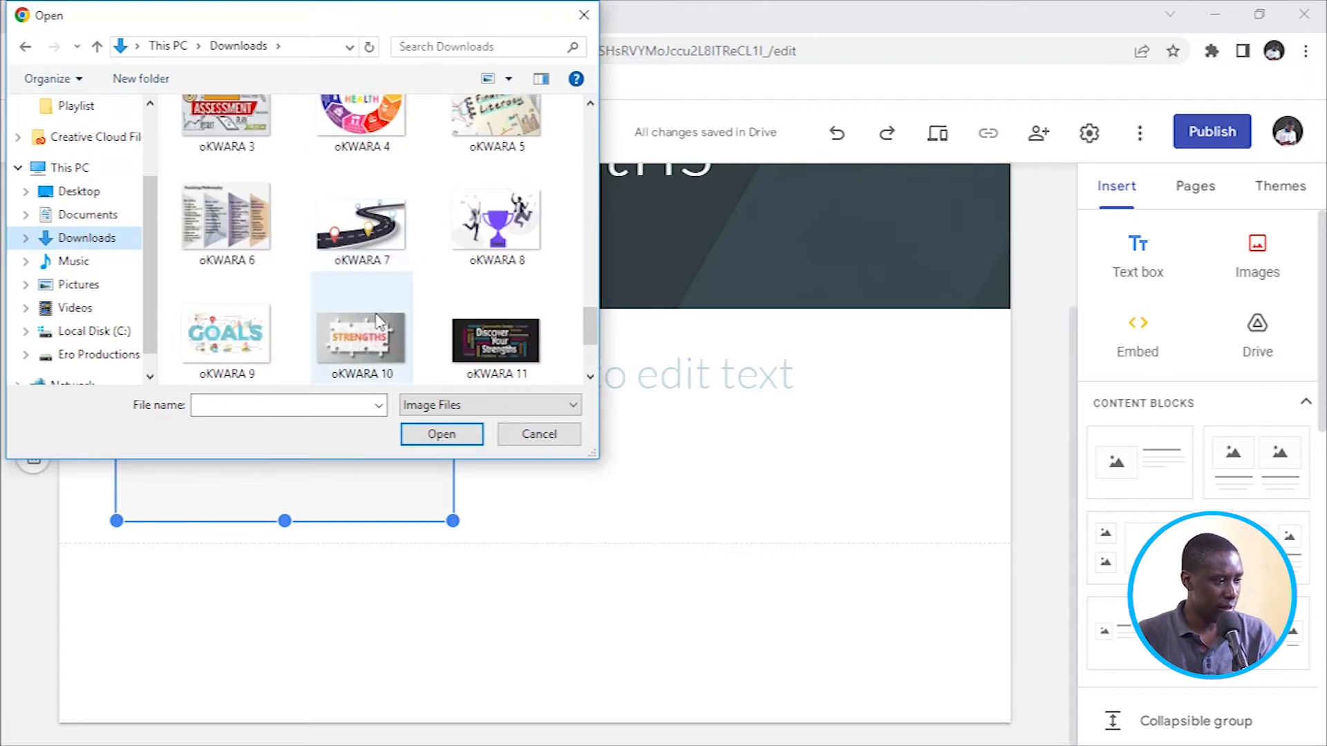
click(365, 340)
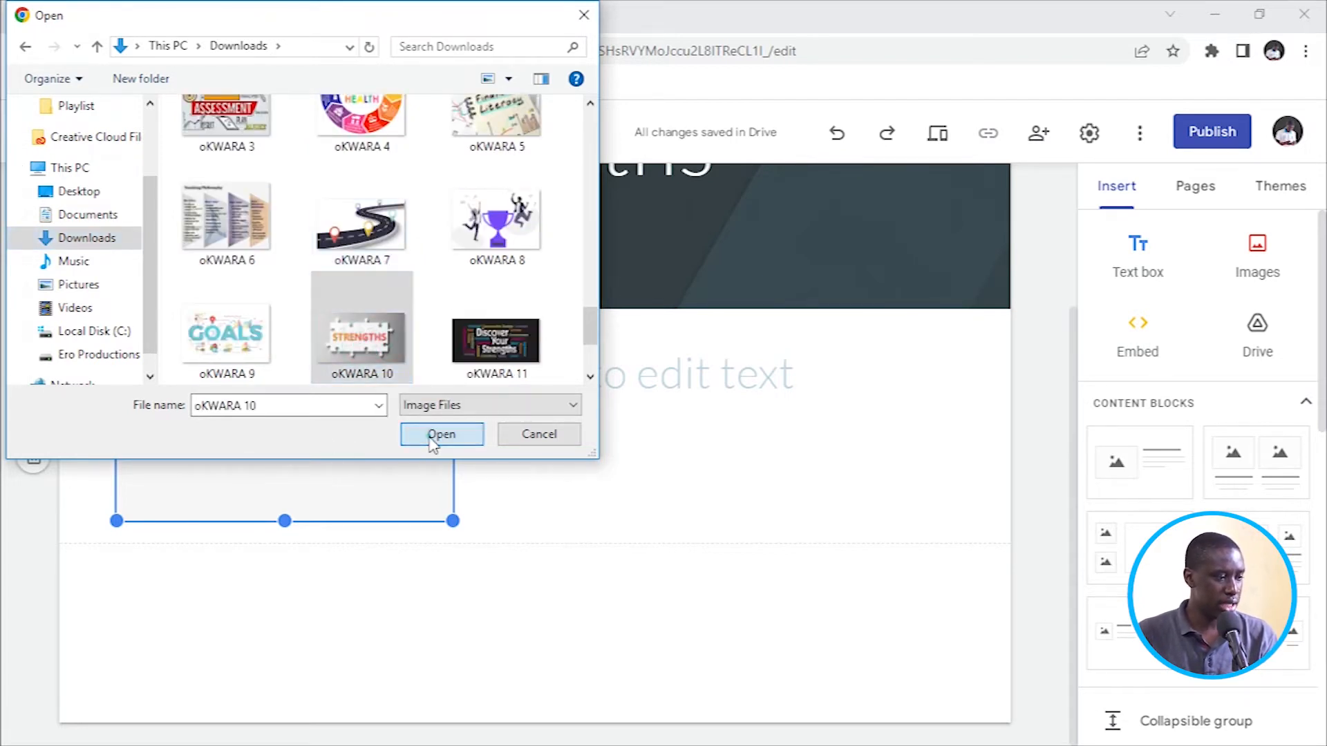
click(437, 435)
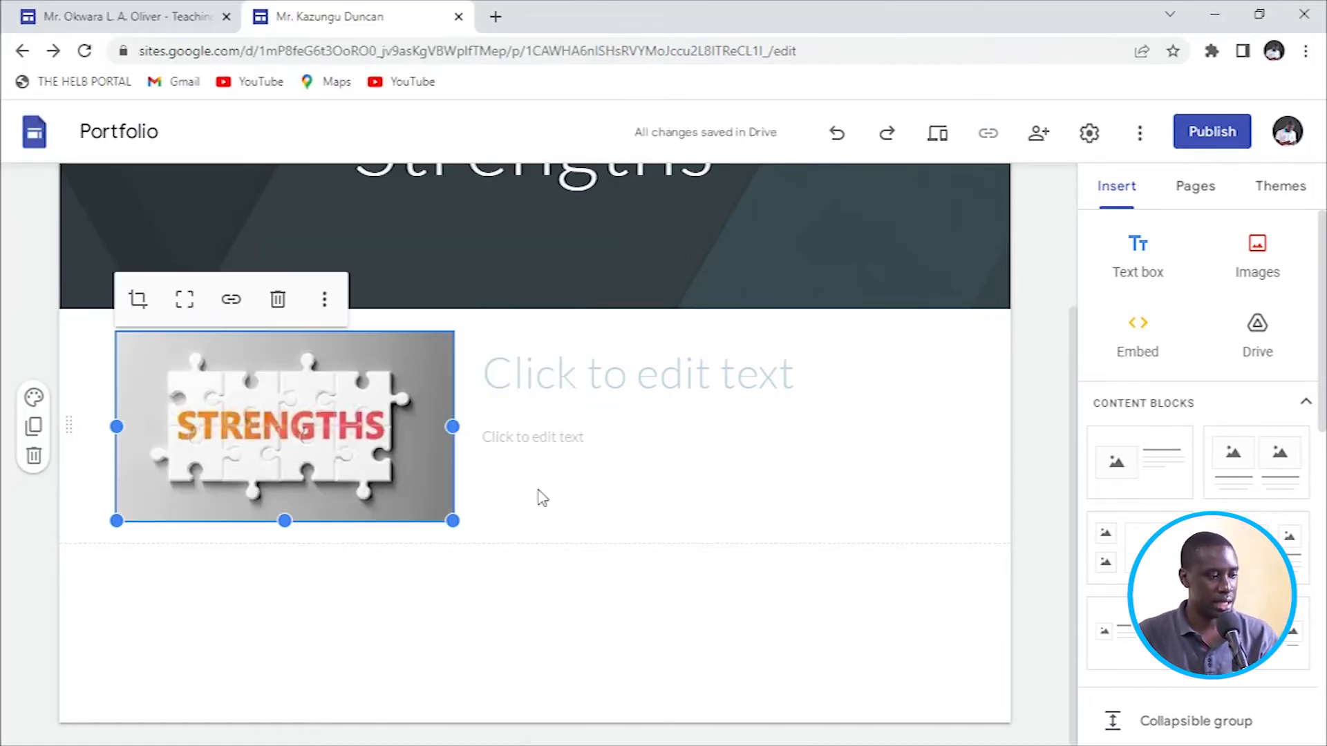
click(542, 372)
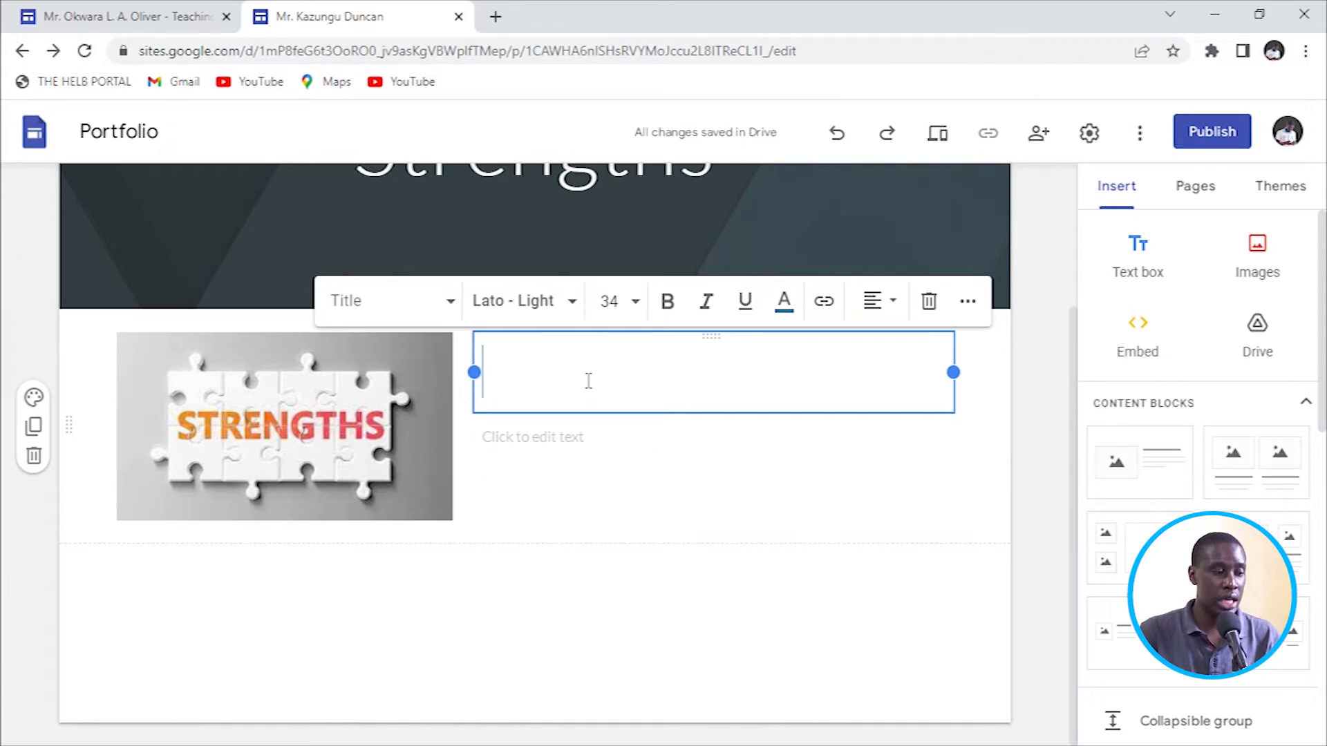
Copy the heading 'My Strengths as a Teacher' from the example site into the block's title.
click(90, 21)
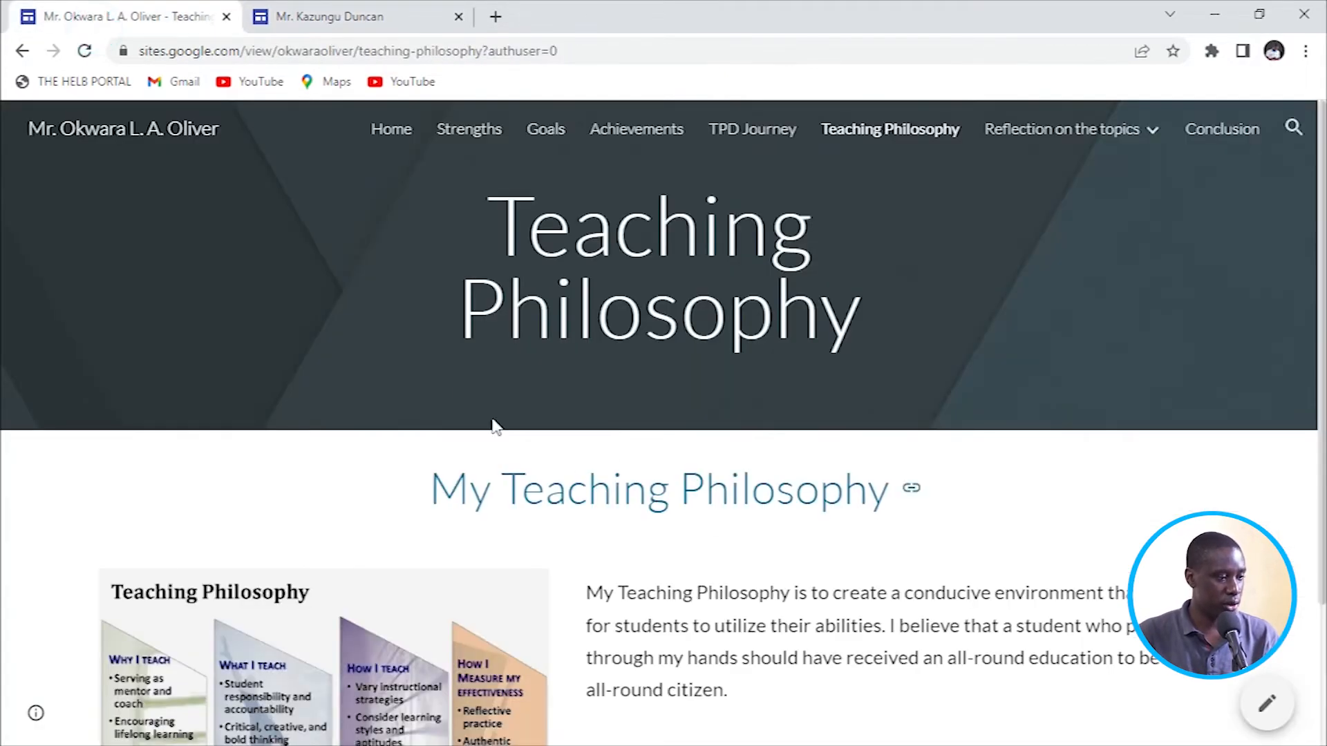
click(467, 129)
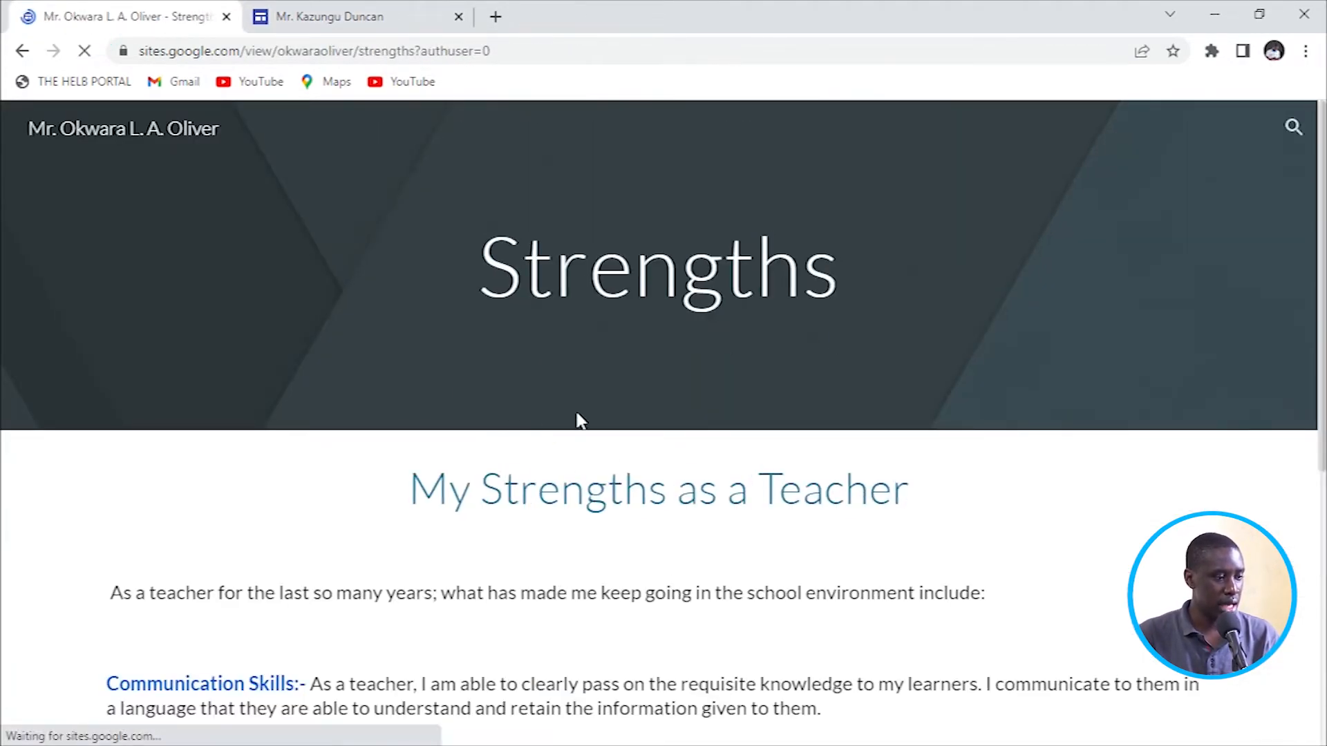
scroll(456, 511, down, 3)
scroll(456, 511, up, 2)
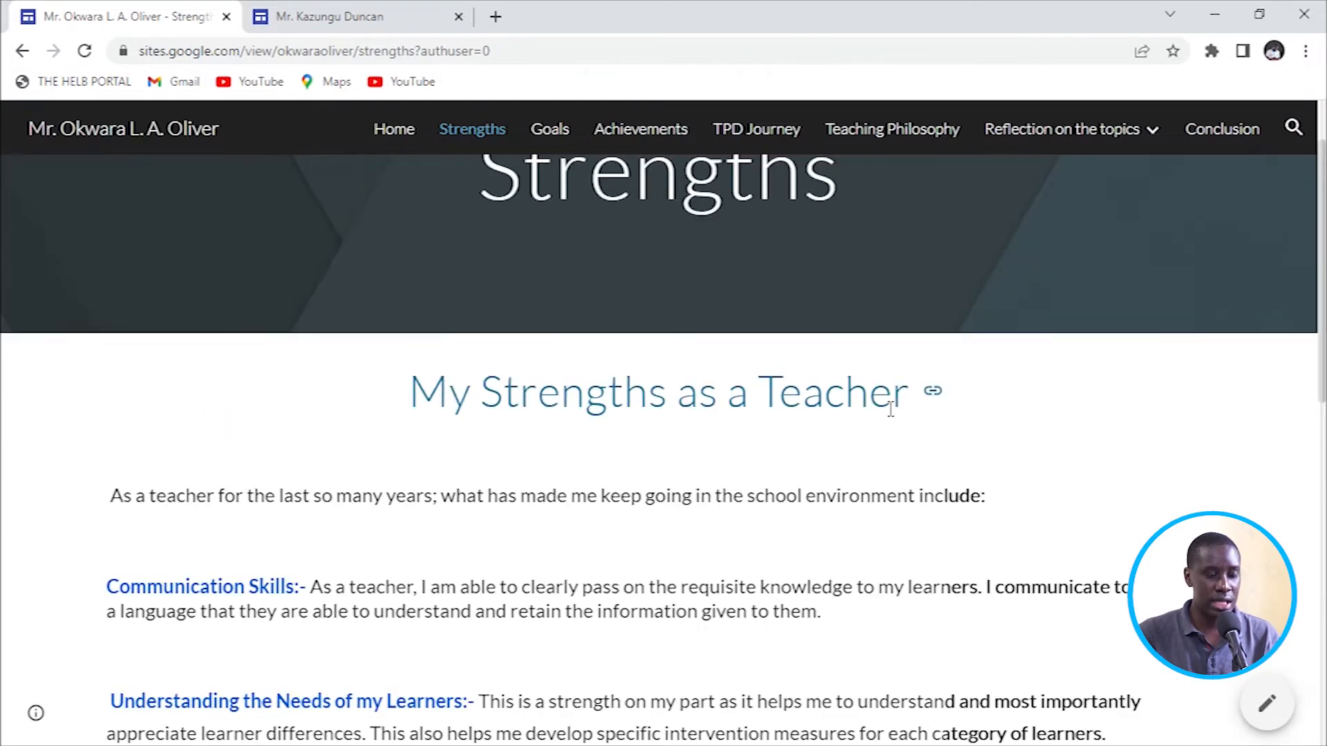
drag(408, 402, 1013, 385)
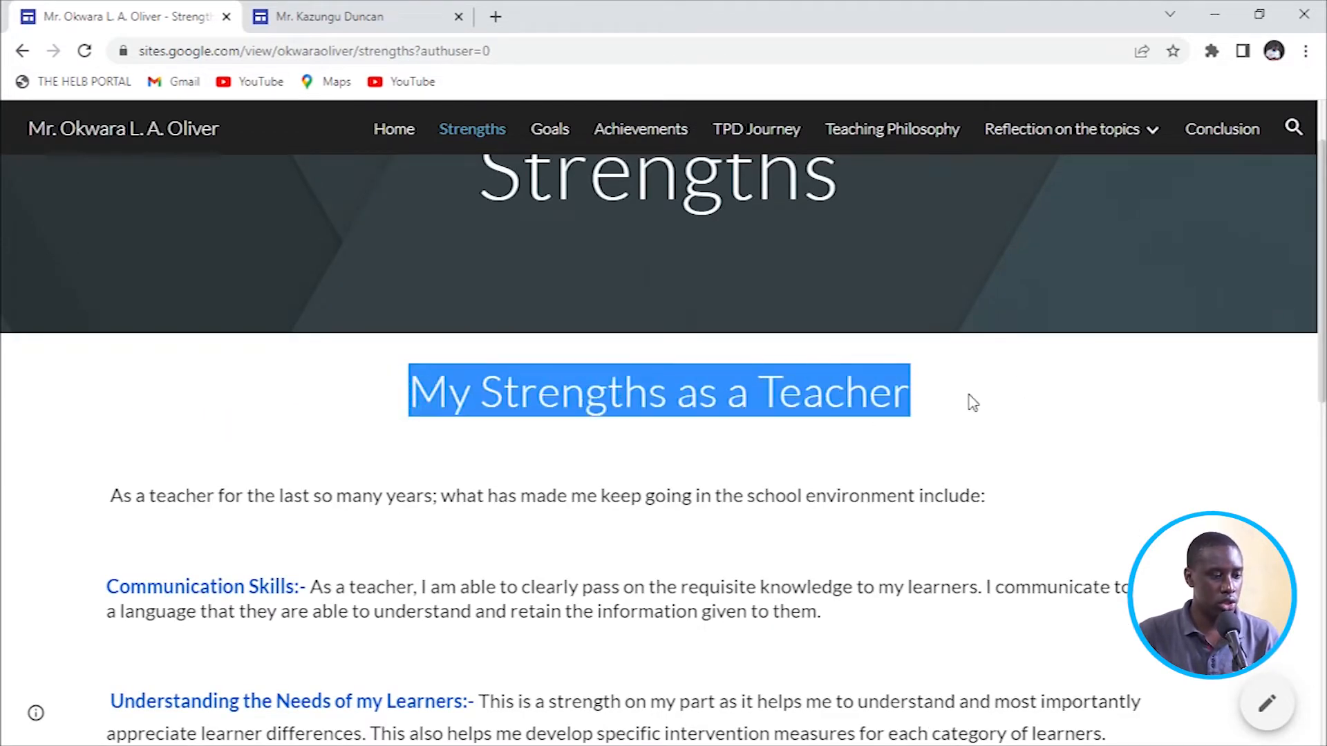
right_click(792, 418)
click(814, 413)
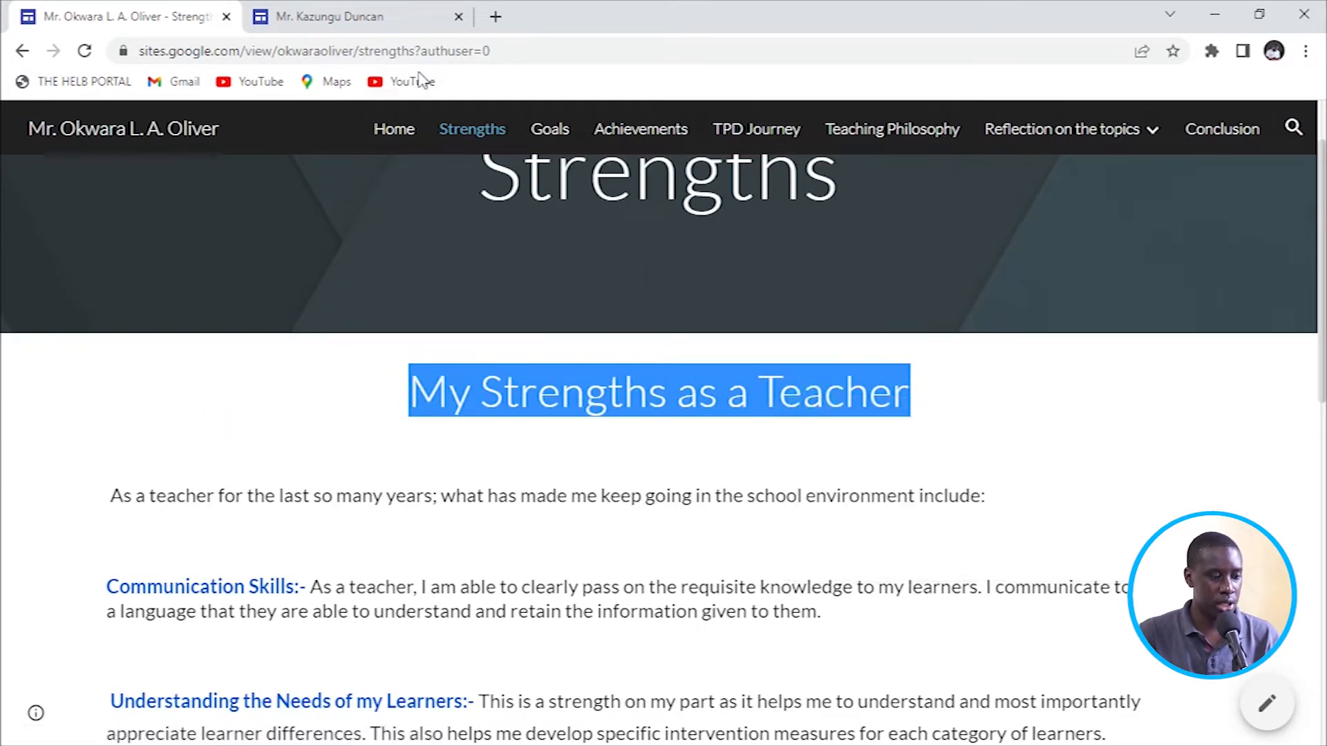
click(361, 26)
right_click(586, 377)
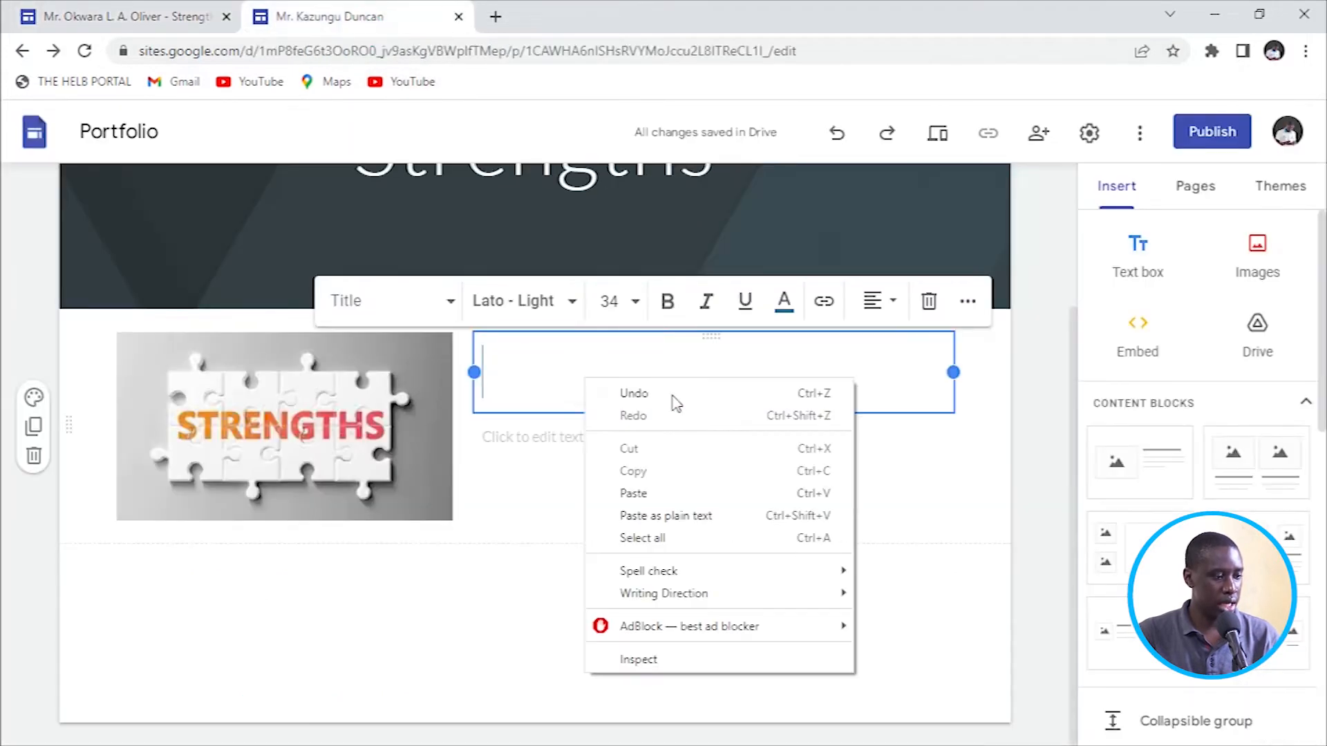
click(636, 493)
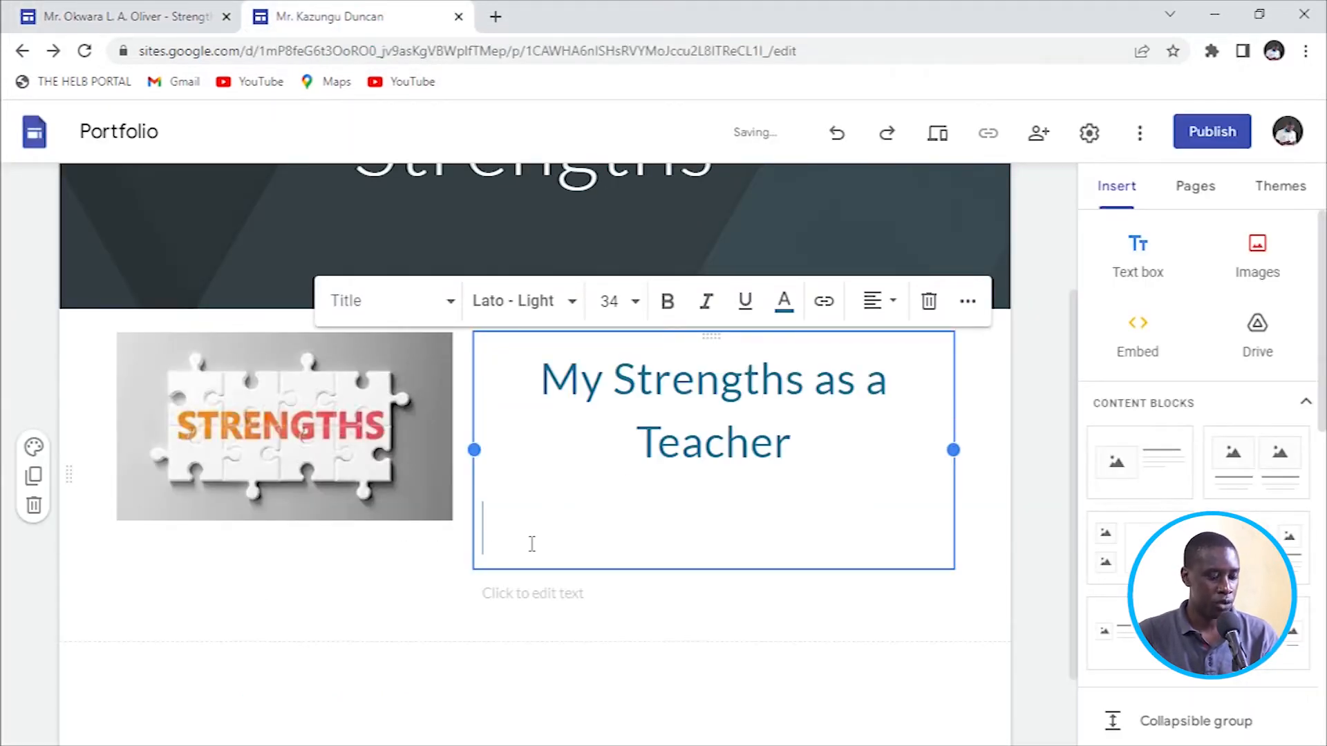
key(BackSpace)
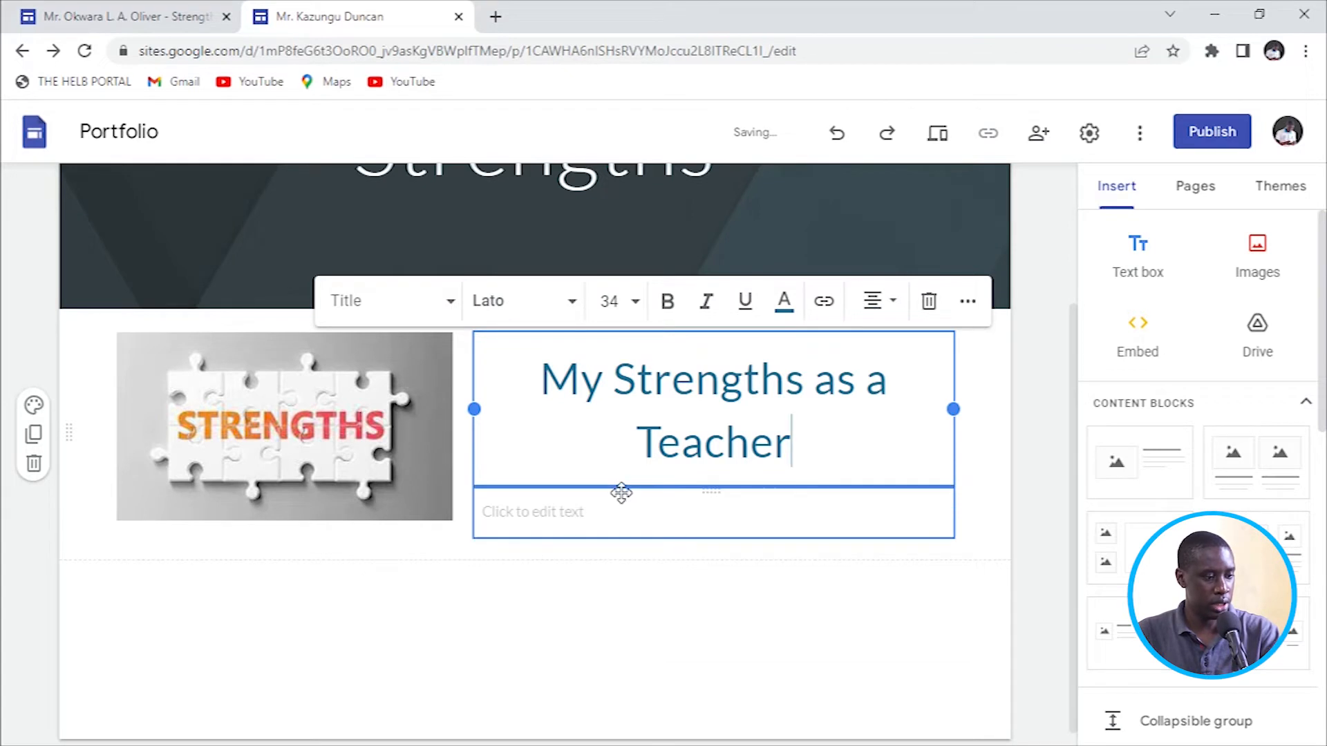
Set the 'My Strengths as a Teacher' title to font size 30.
key(ctrl+a)
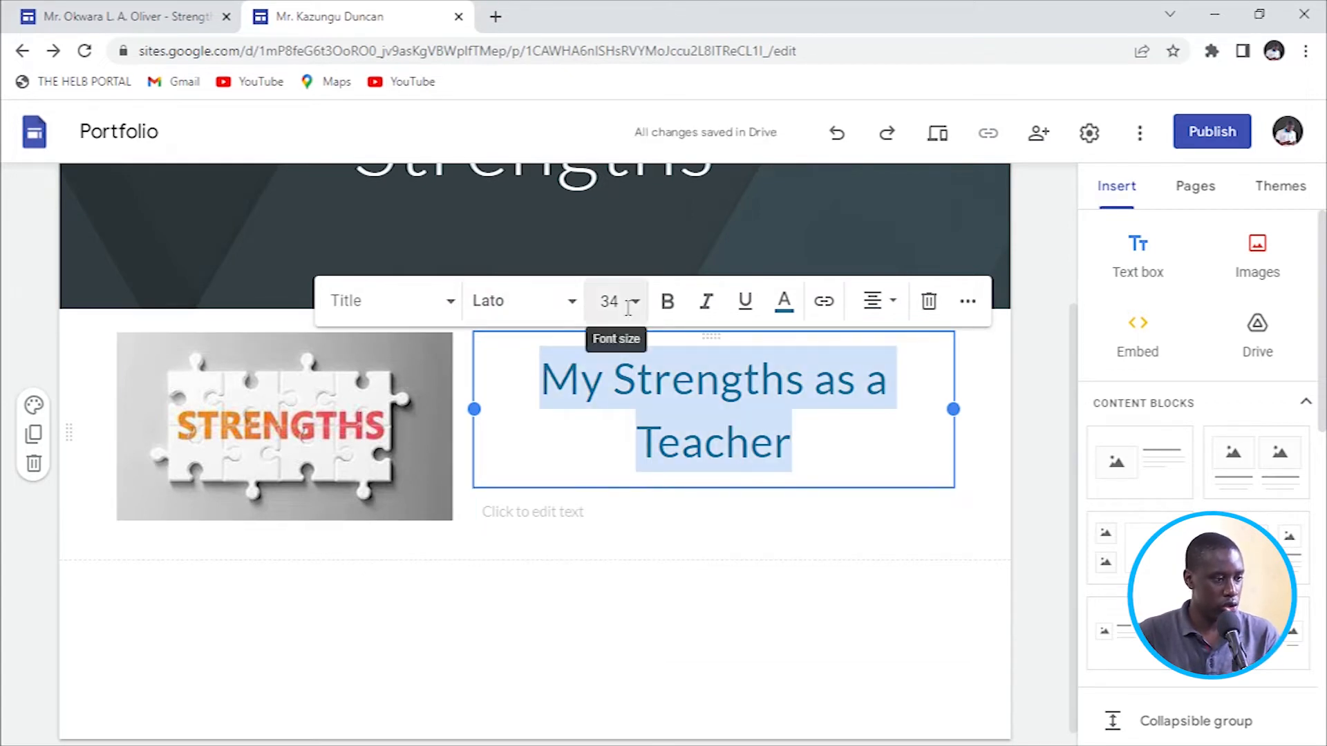
click(636, 303)
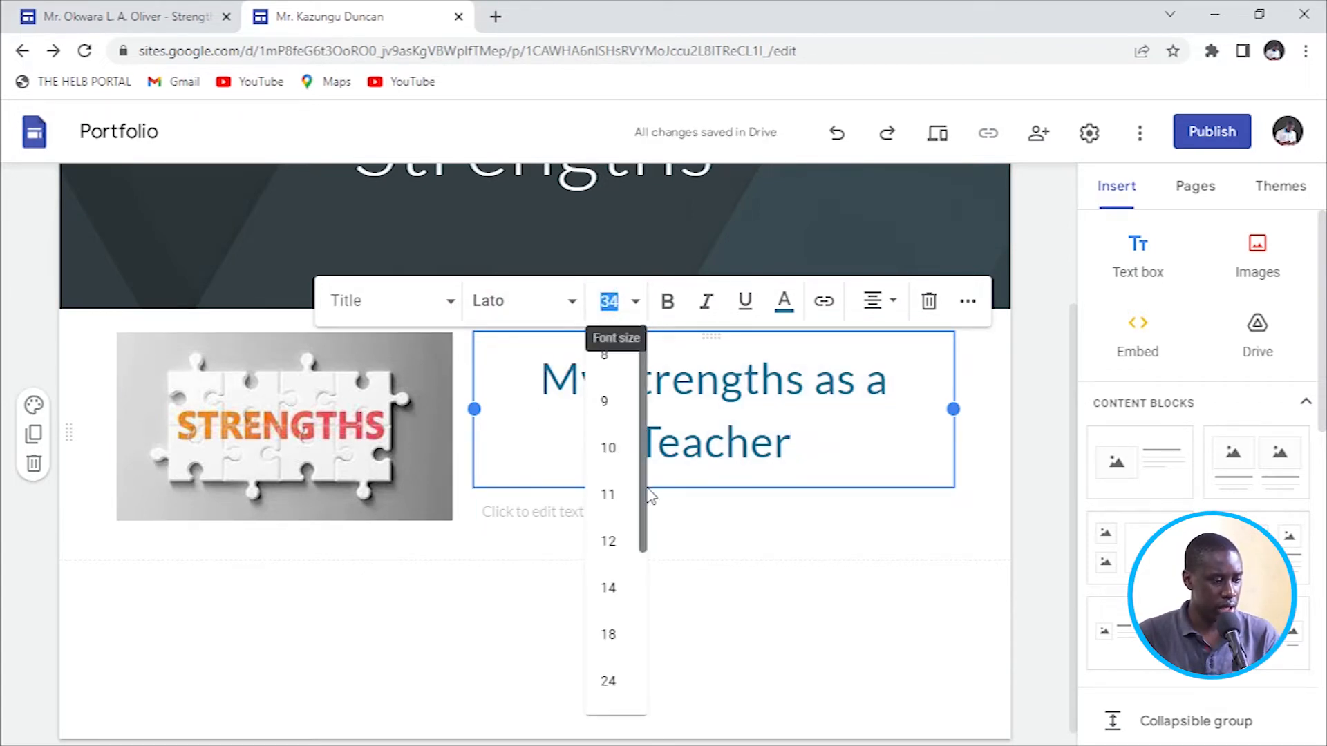
drag(643, 508, 640, 622)
click(609, 501)
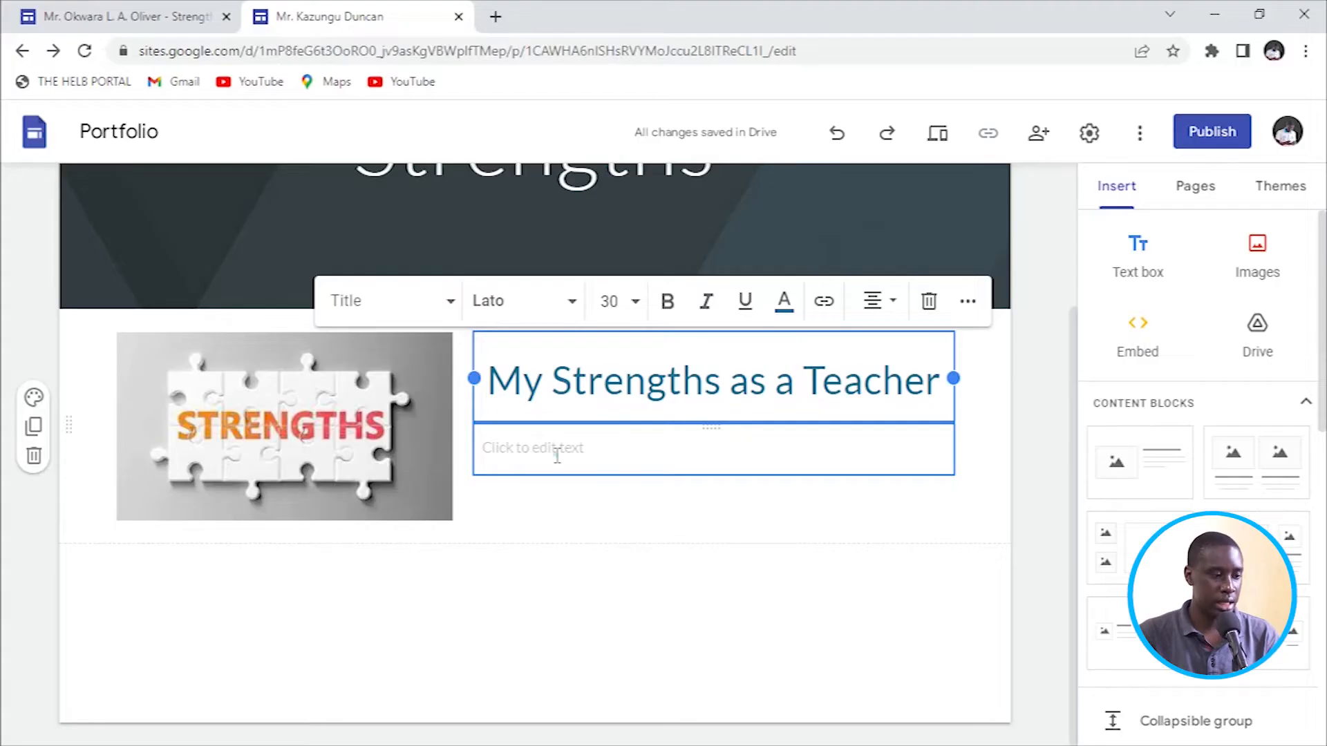
click(556, 456)
Copy the Communication Skills paragraph from the reference Strengths page.
click(149, 17)
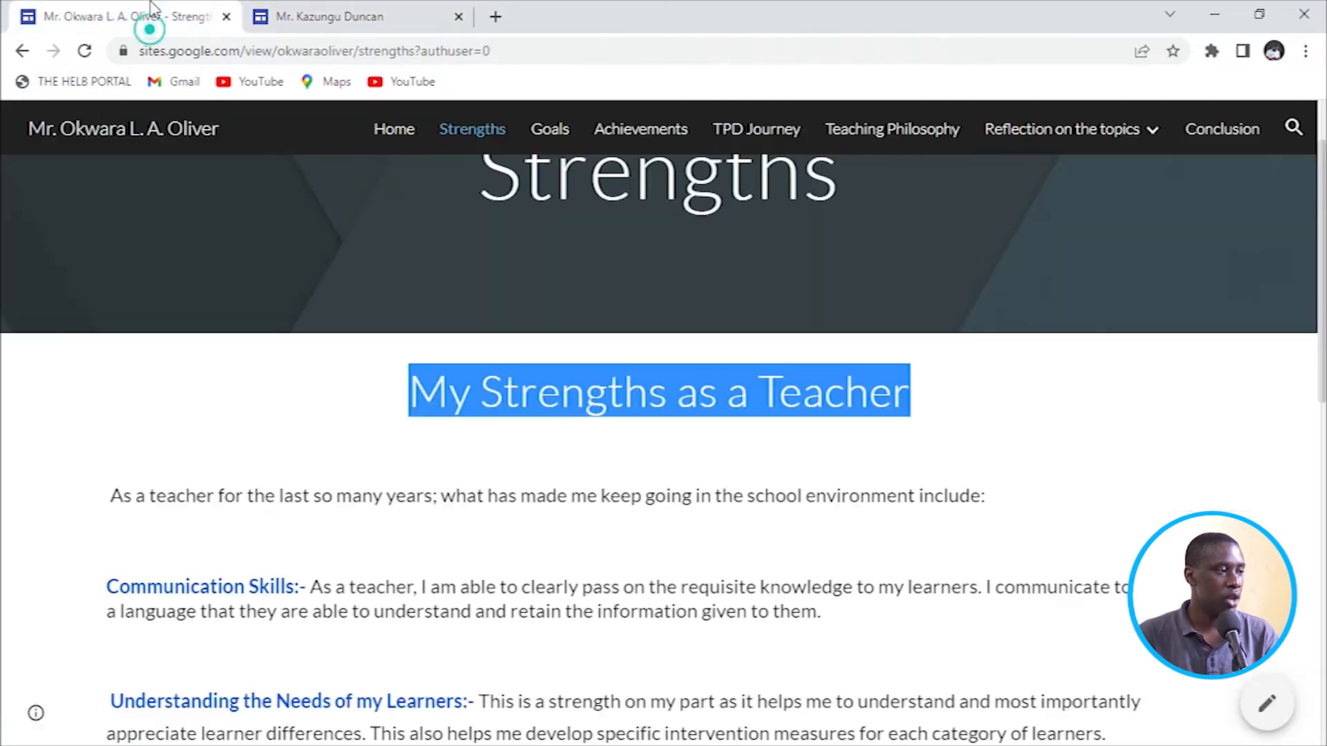
scroll(346, 442, down, 7)
scroll(252, 435, up, 5)
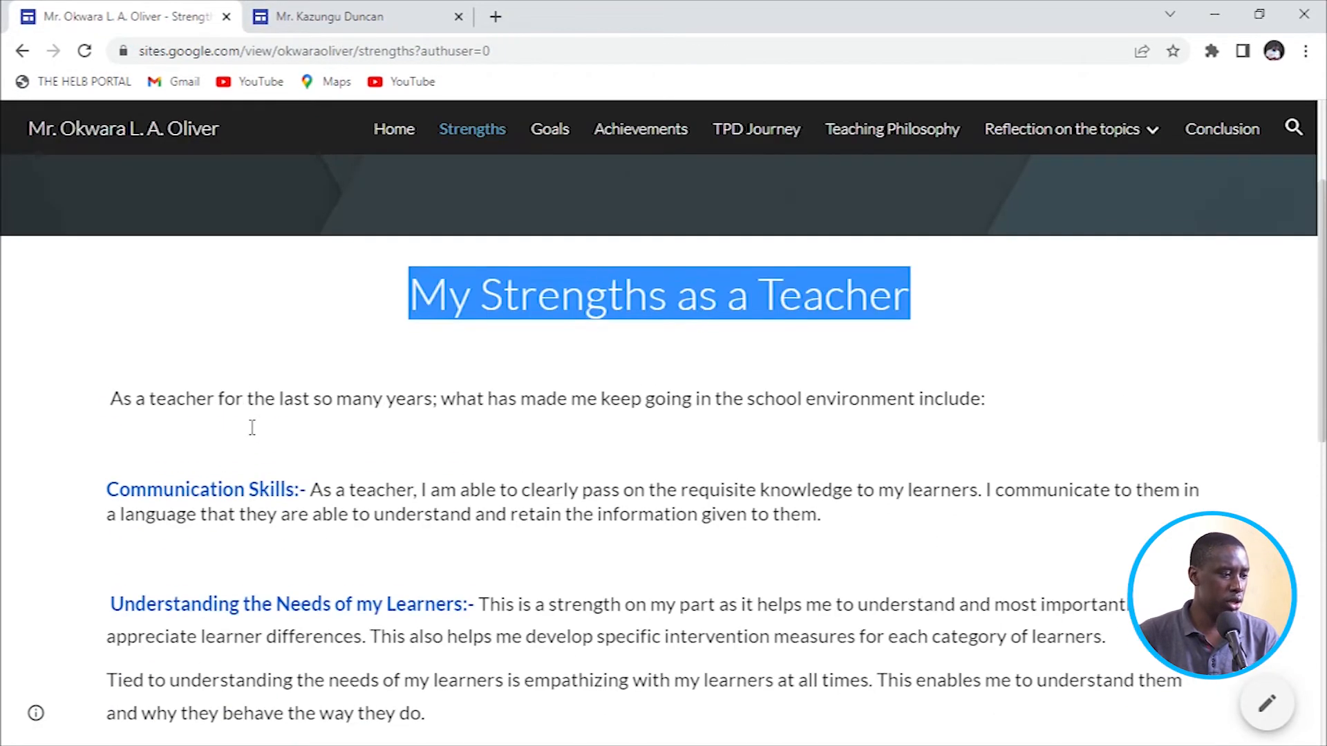
drag(111, 487, 985, 547)
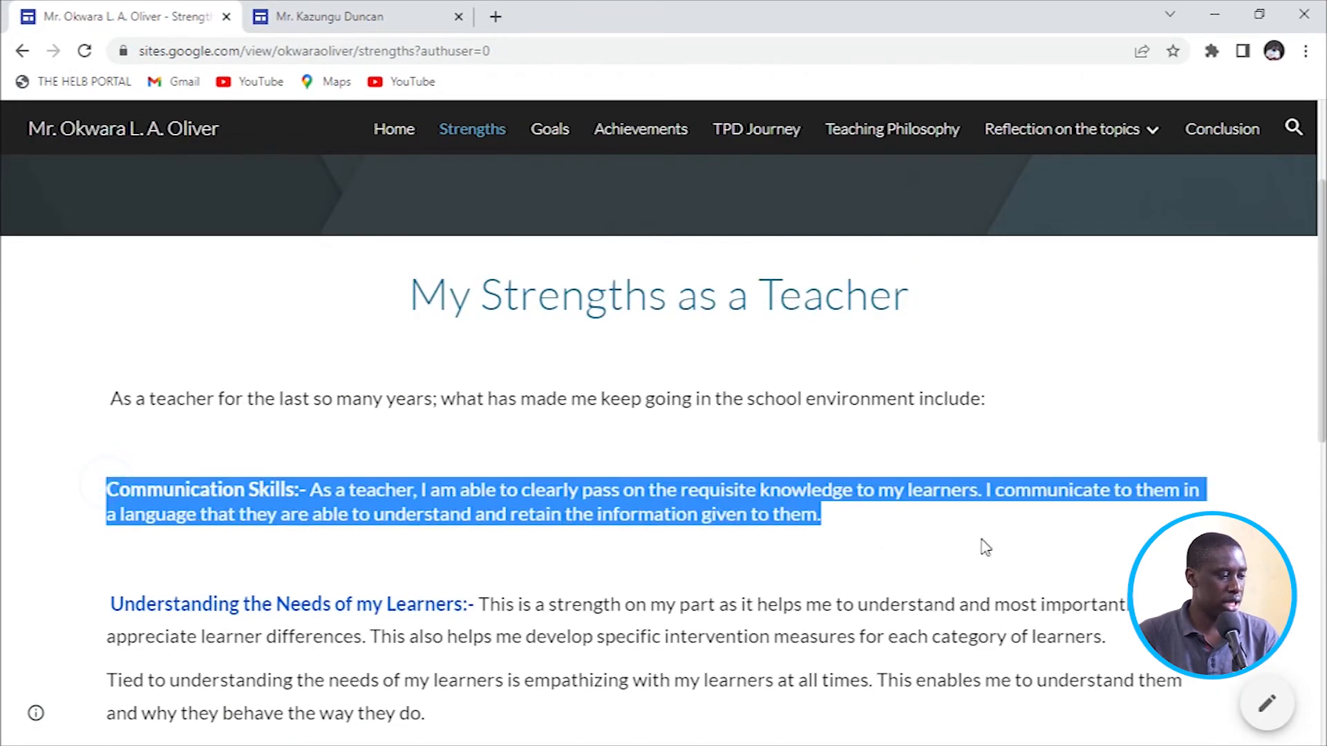
right_click(810, 512)
click(840, 520)
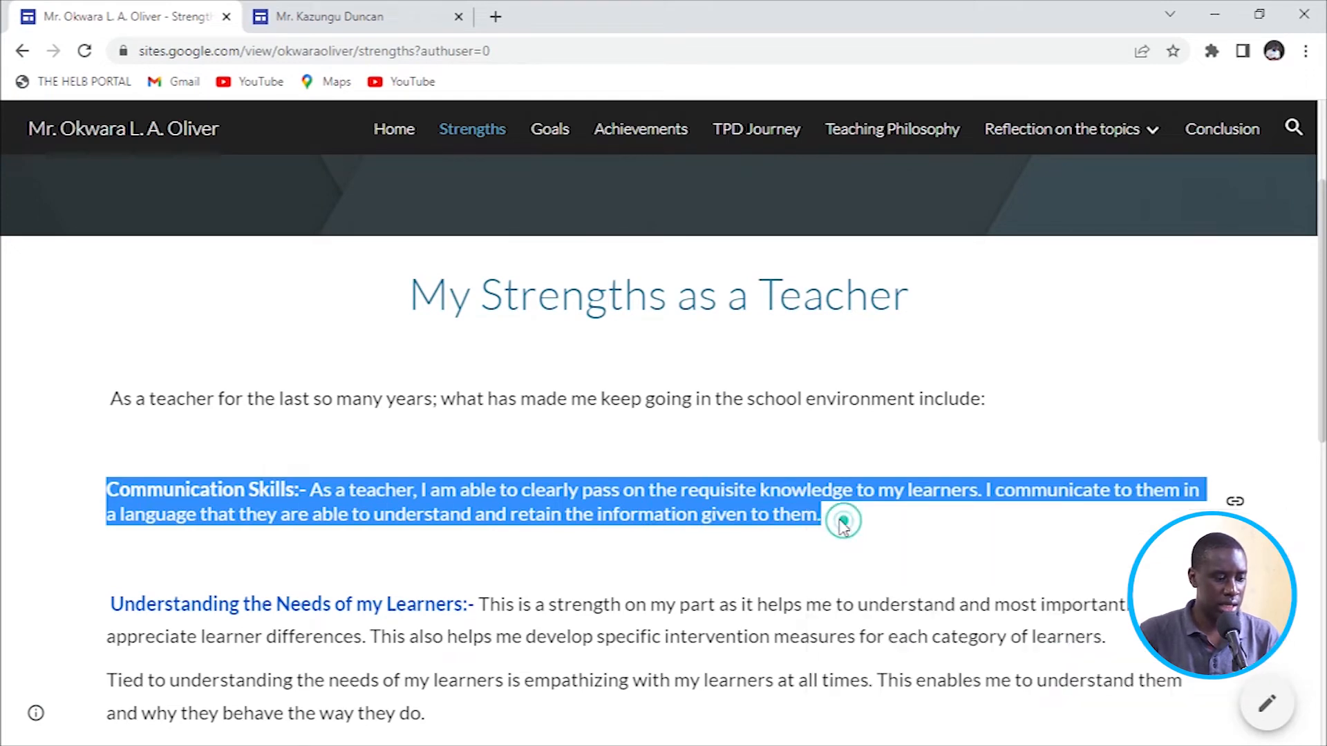
Paste the paragraph into the empty text box under the title and remove the trailing blank line.
click(356, 19)
right_click(608, 464)
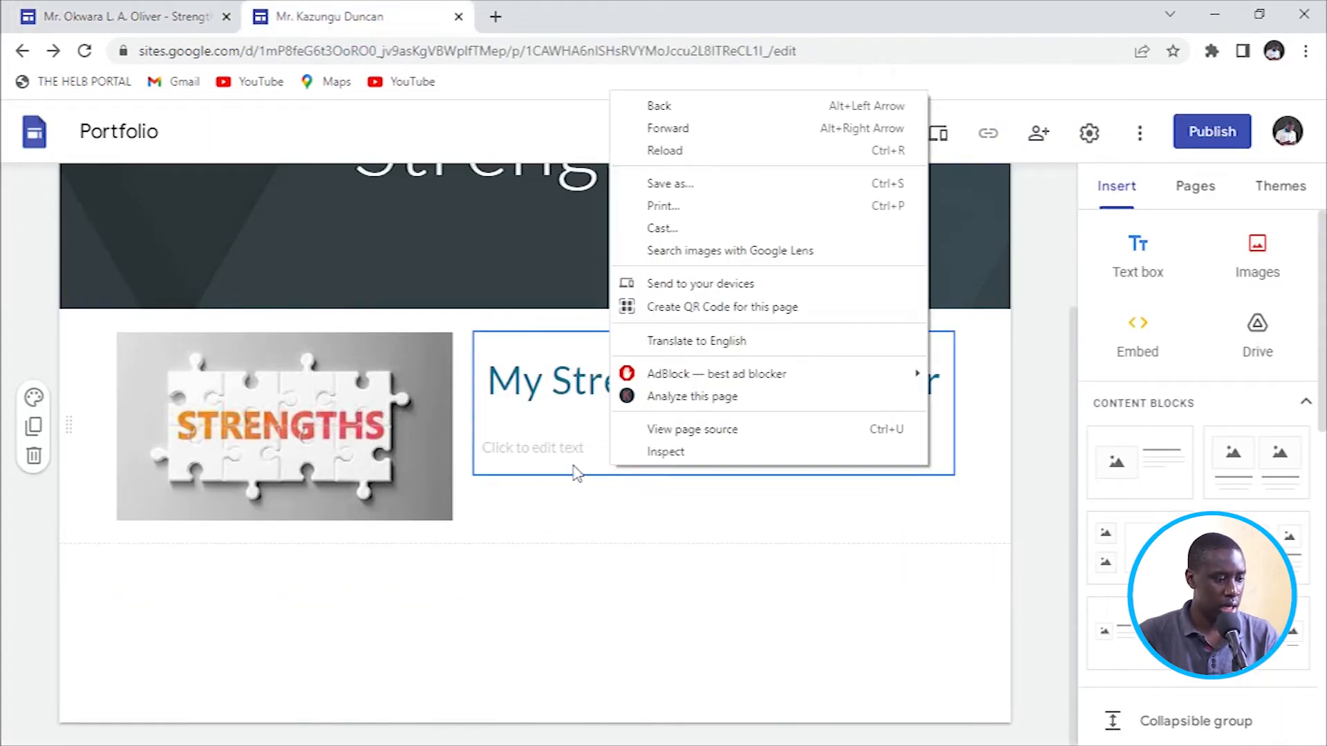
click(527, 454)
right_click(531, 453)
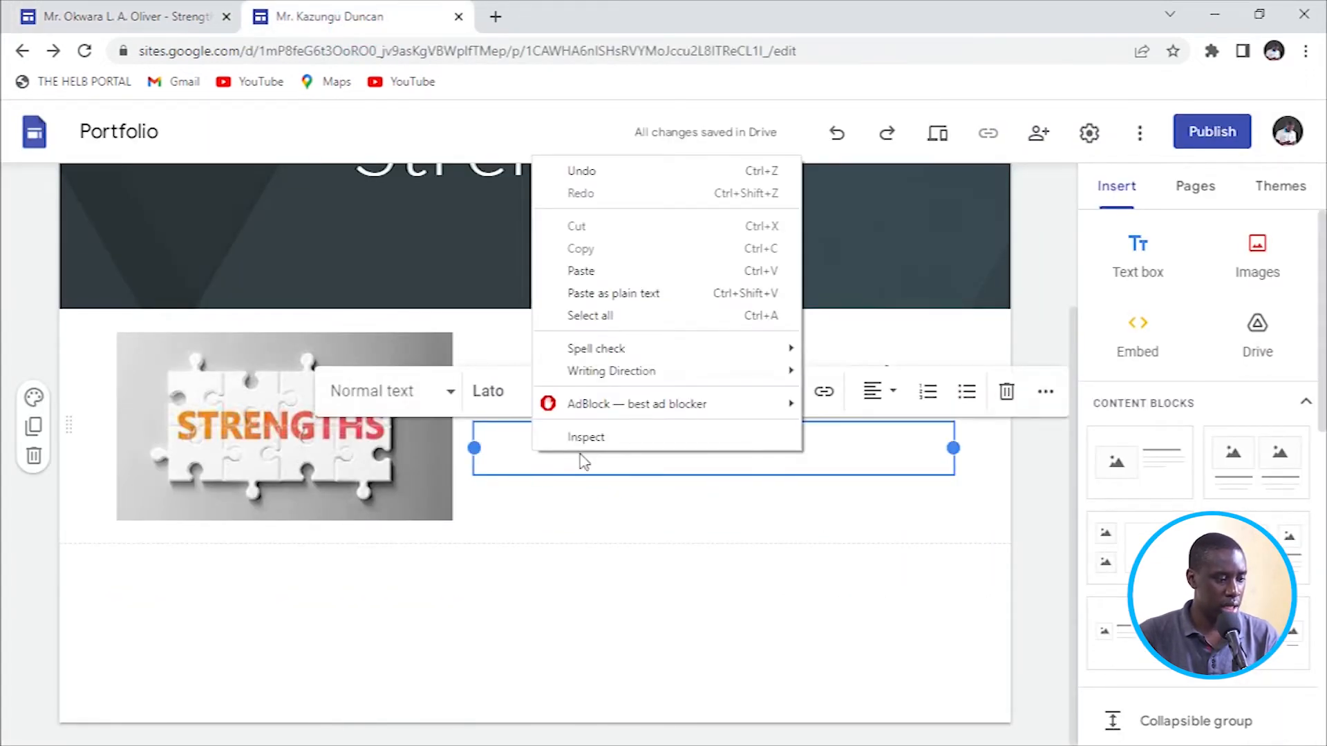
click(583, 271)
key(BackSpace)
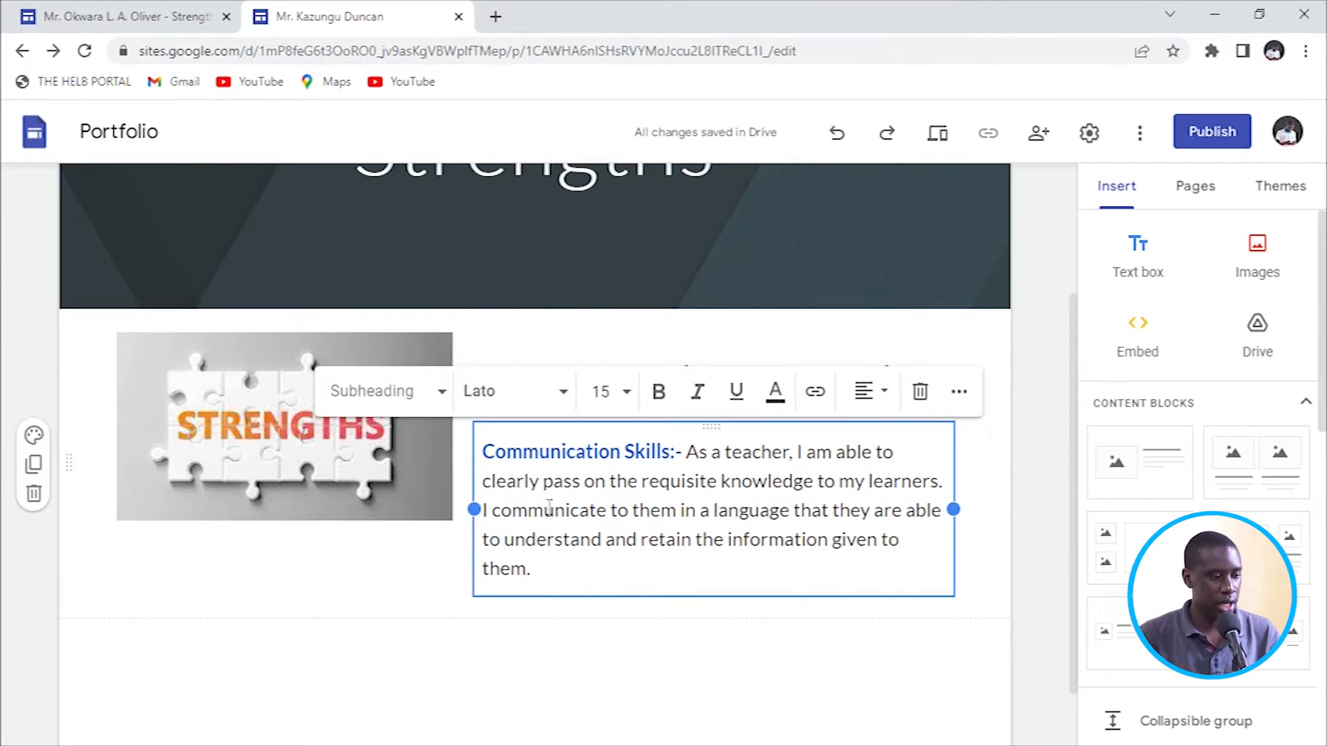
click(576, 449)
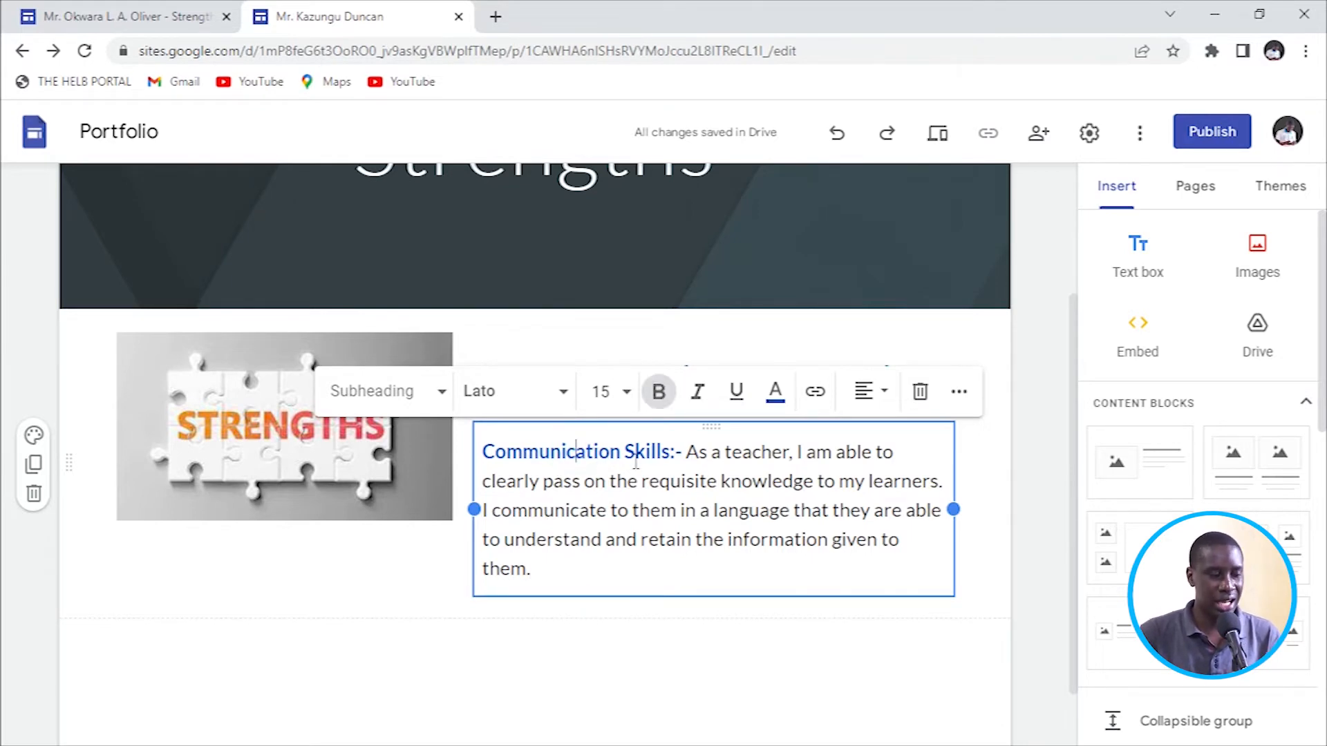
click(138, 17)
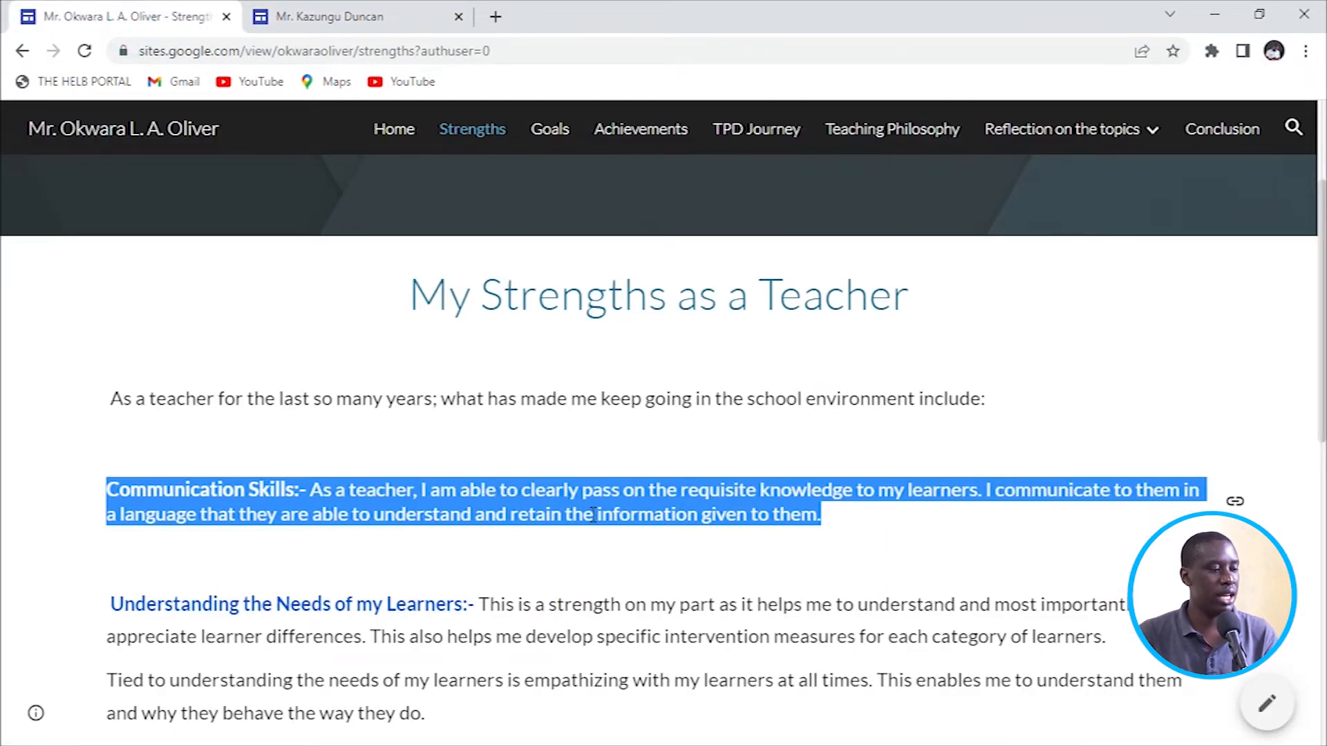
click(592, 515)
click(342, 19)
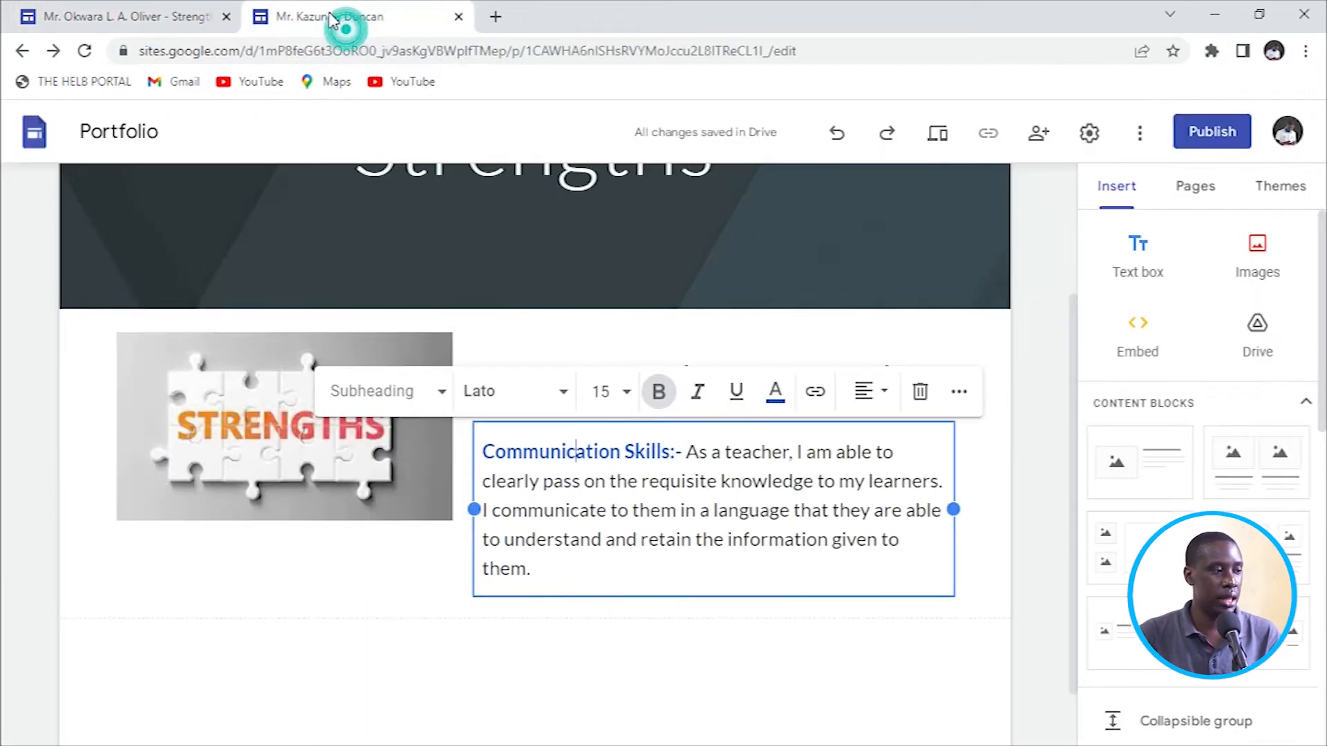
Reset the 'Communication Skills:-' words to black, non-bold text.
drag(684, 453, 487, 446)
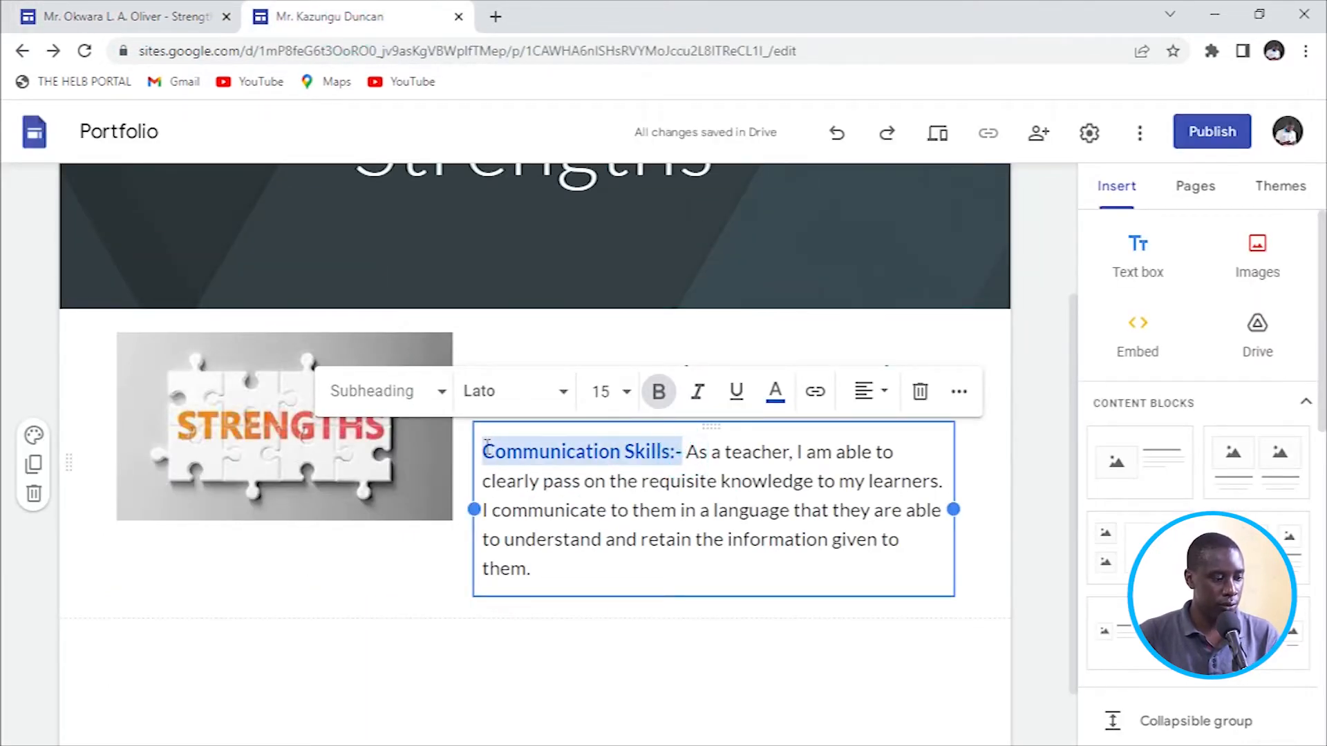
click(775, 392)
click(741, 441)
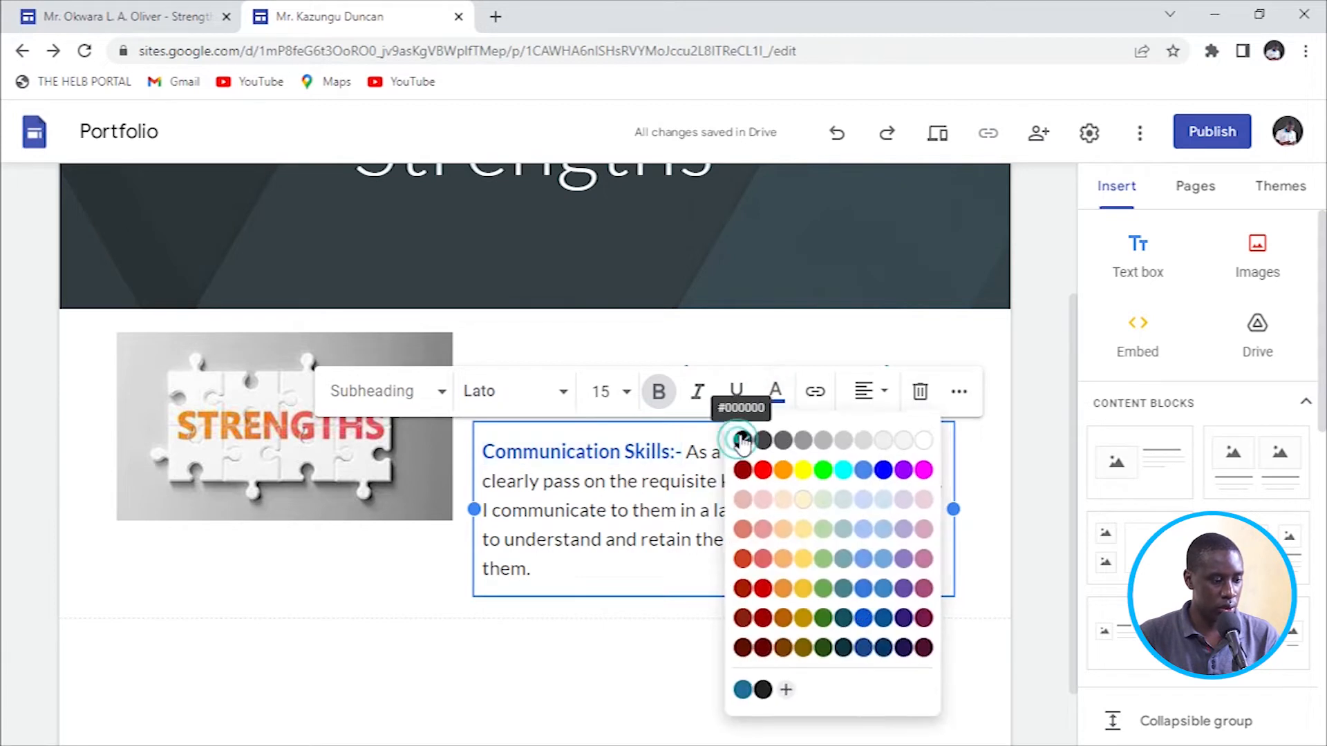
click(659, 391)
click(653, 481)
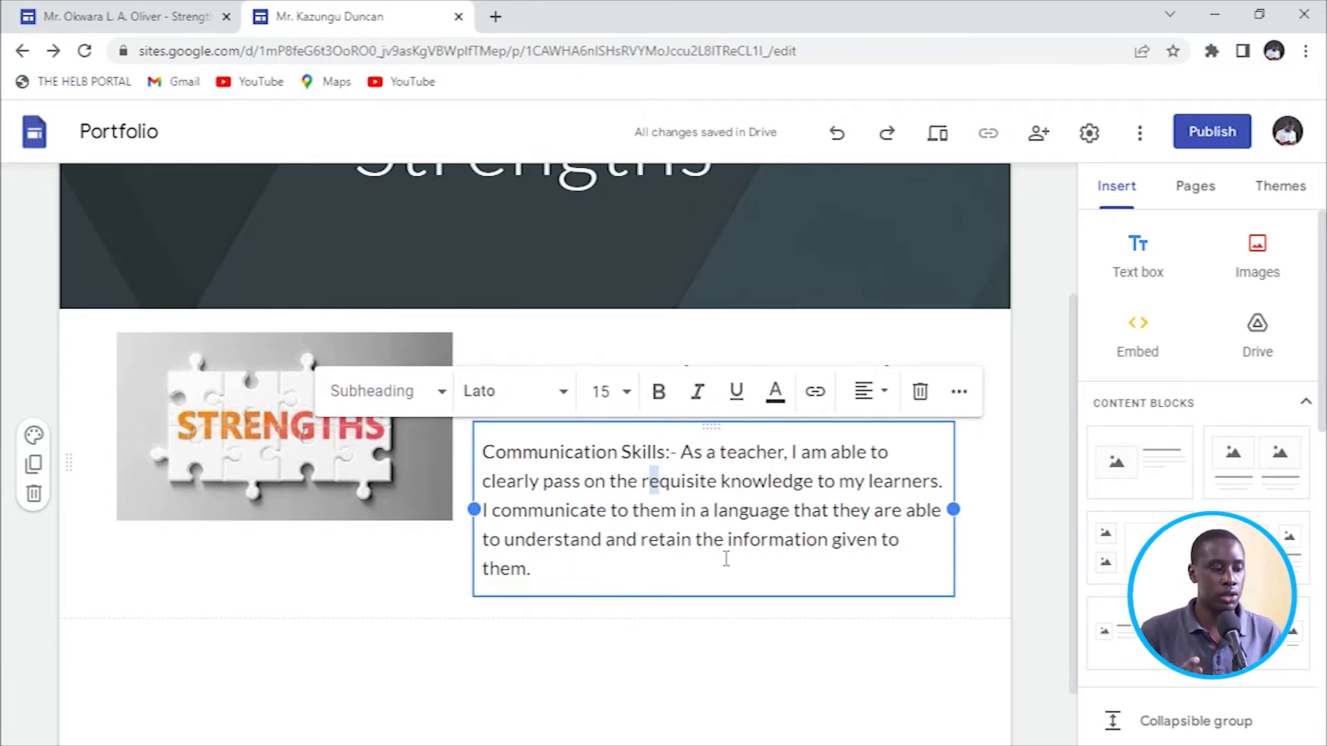
Make the 'Communication Skills:-' heading words bold and red.
click(556, 449)
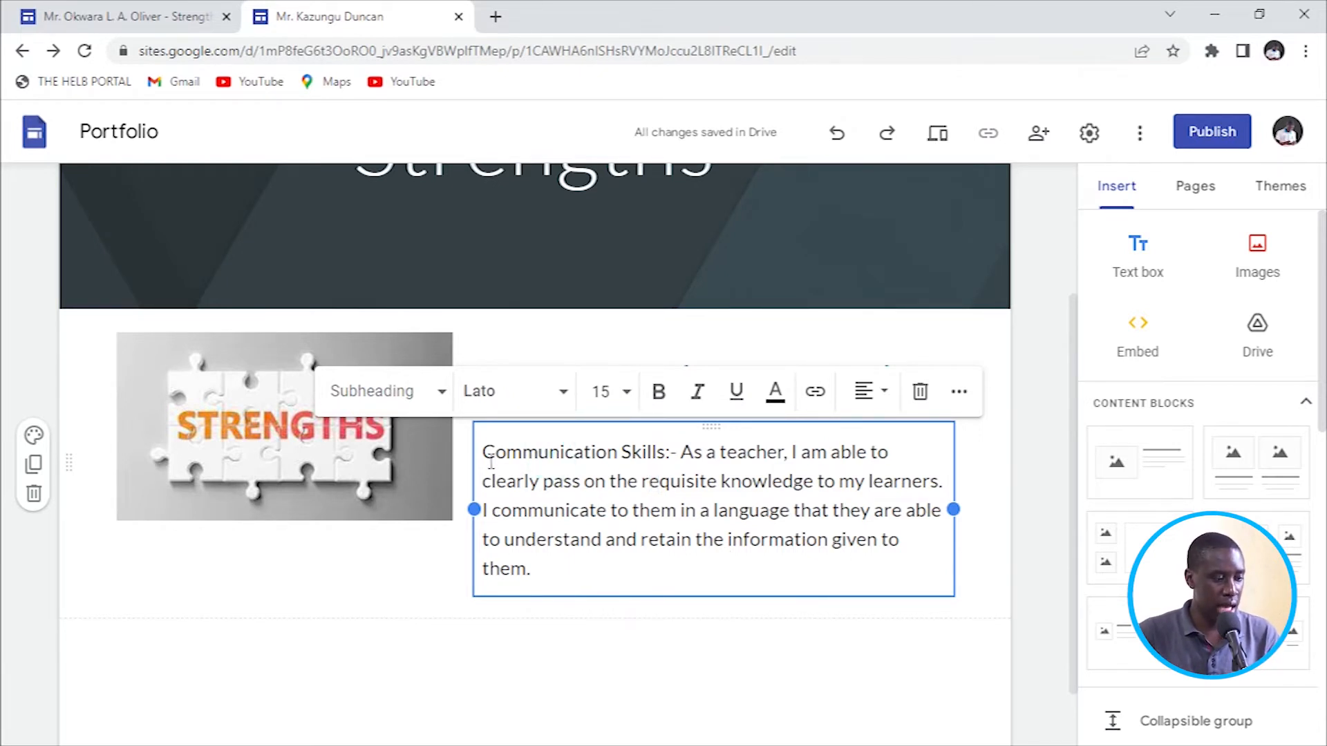
drag(486, 456, 674, 450)
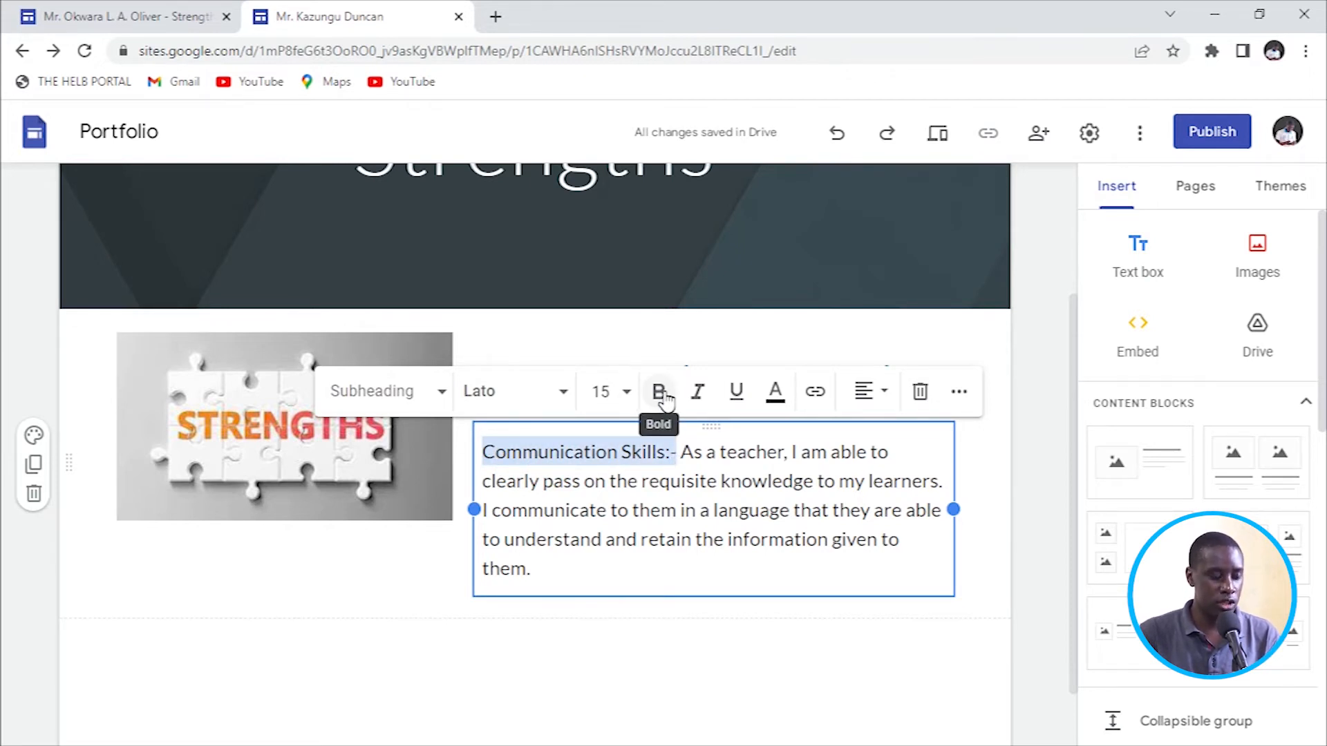
click(660, 394)
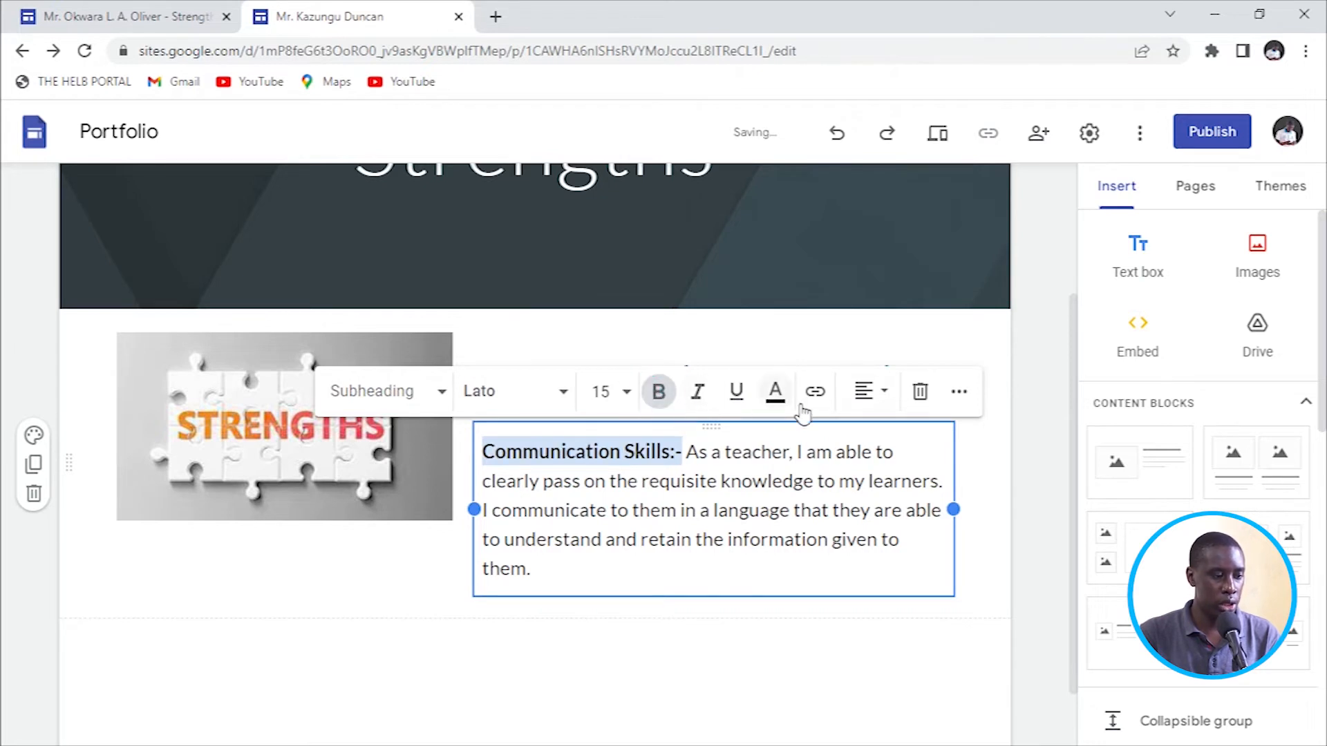
click(737, 395)
click(699, 406)
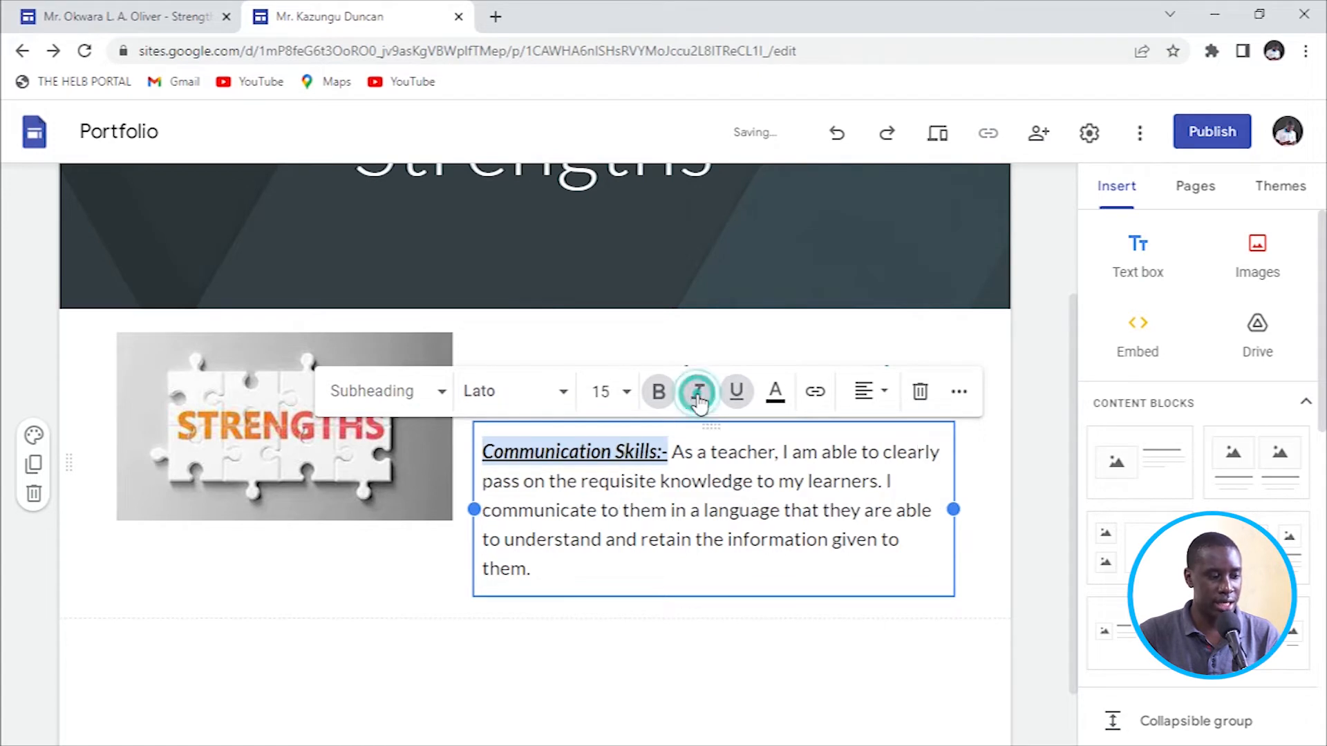
click(700, 405)
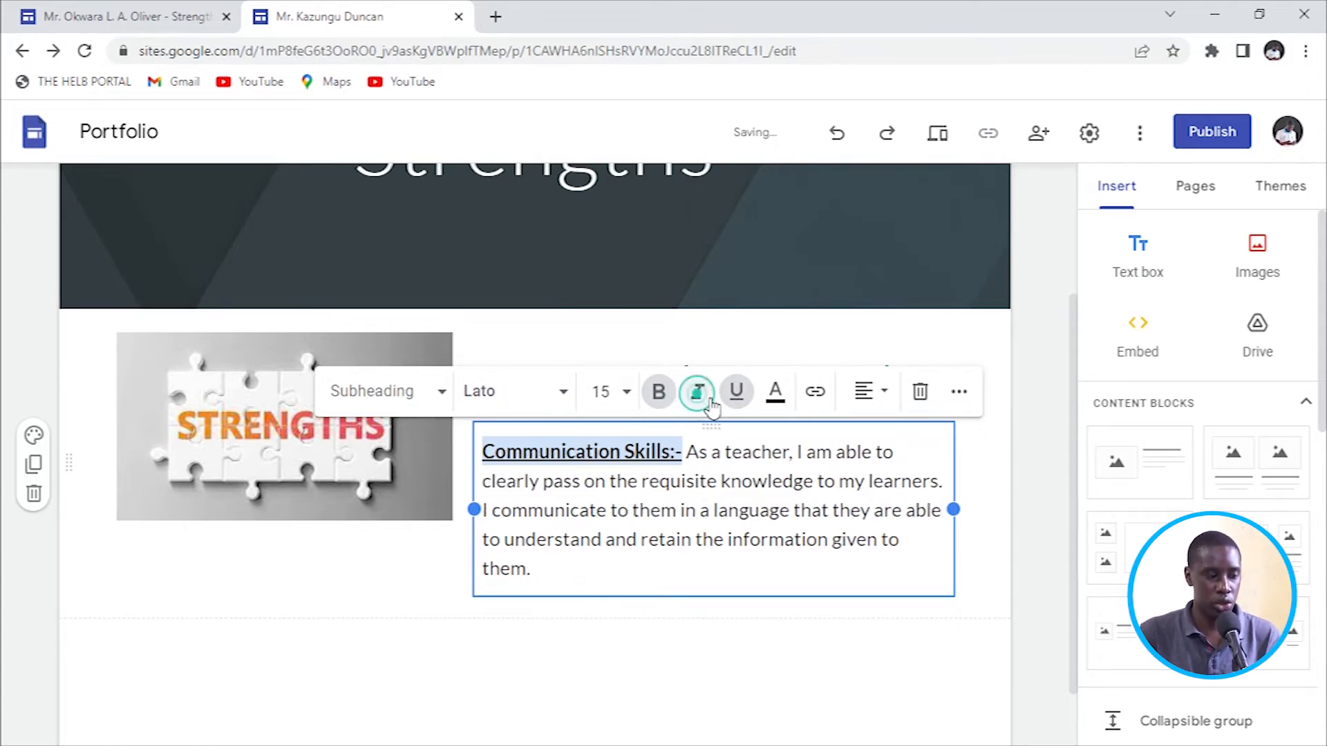
click(736, 391)
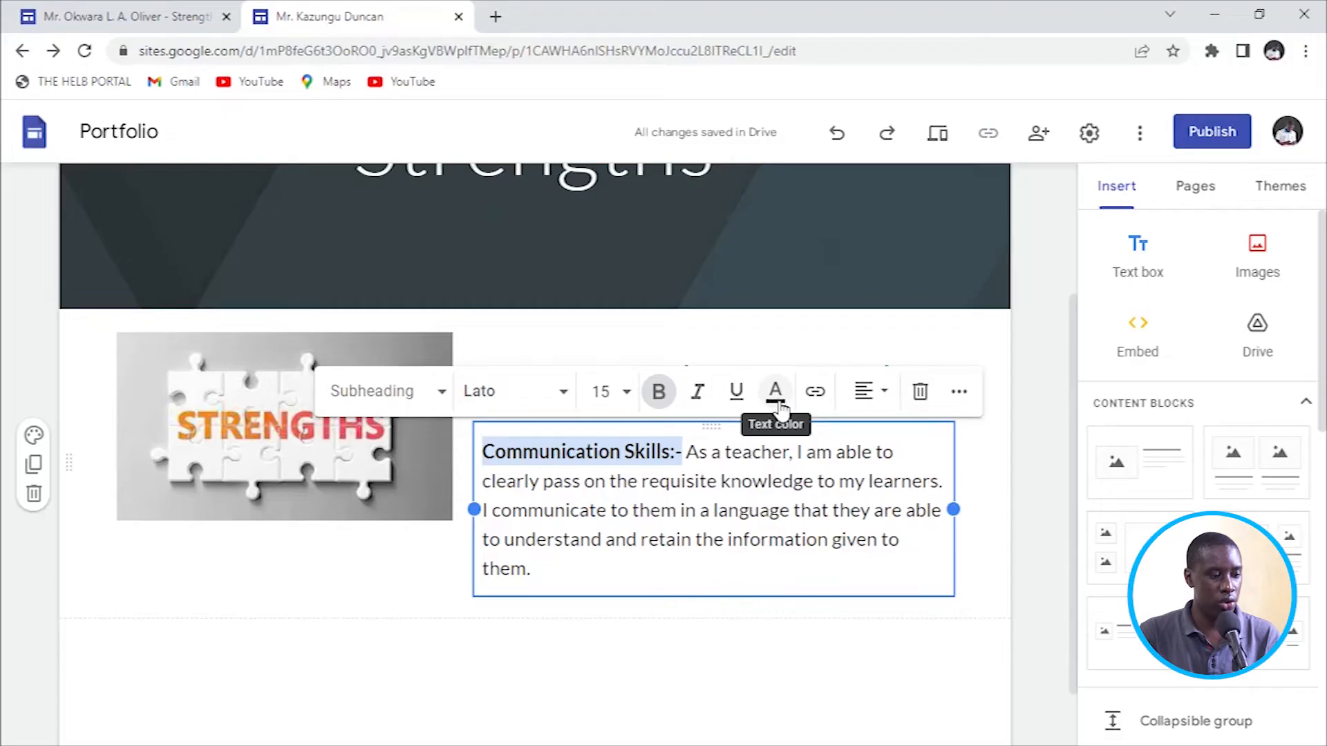
click(780, 396)
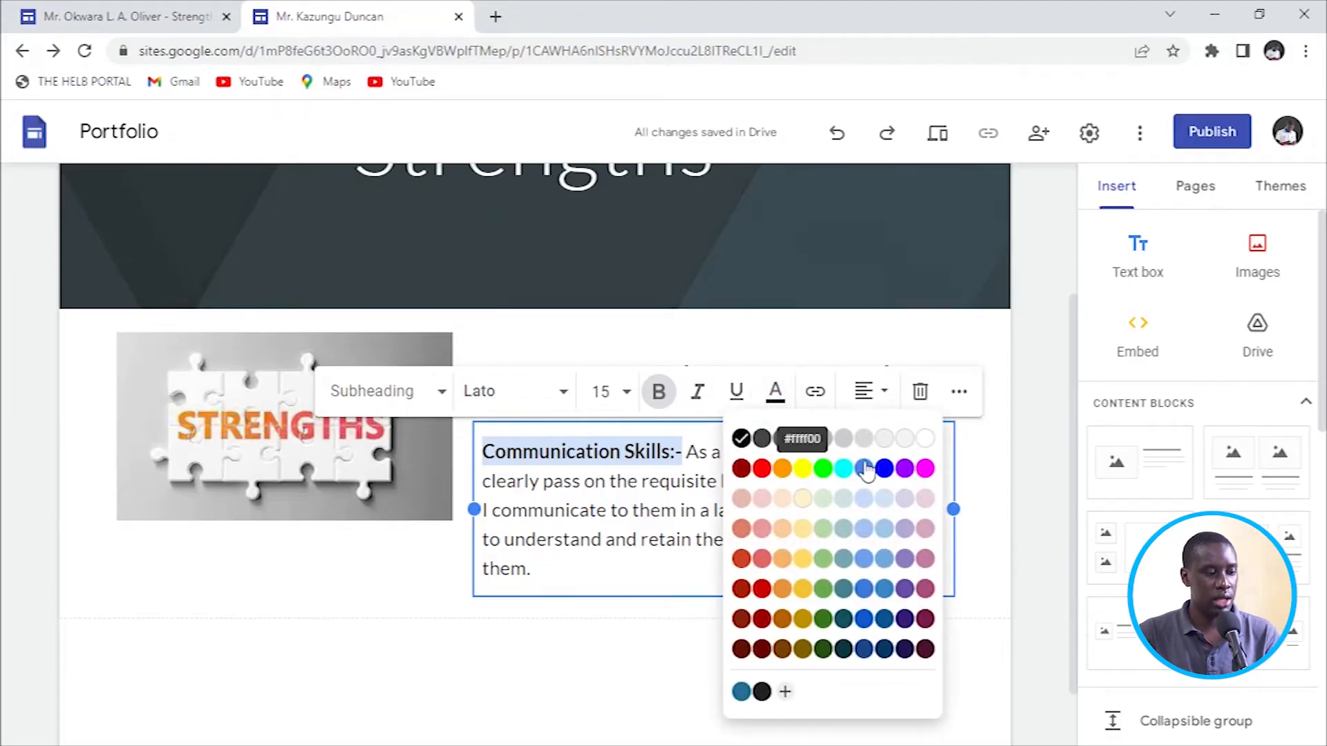
click(762, 470)
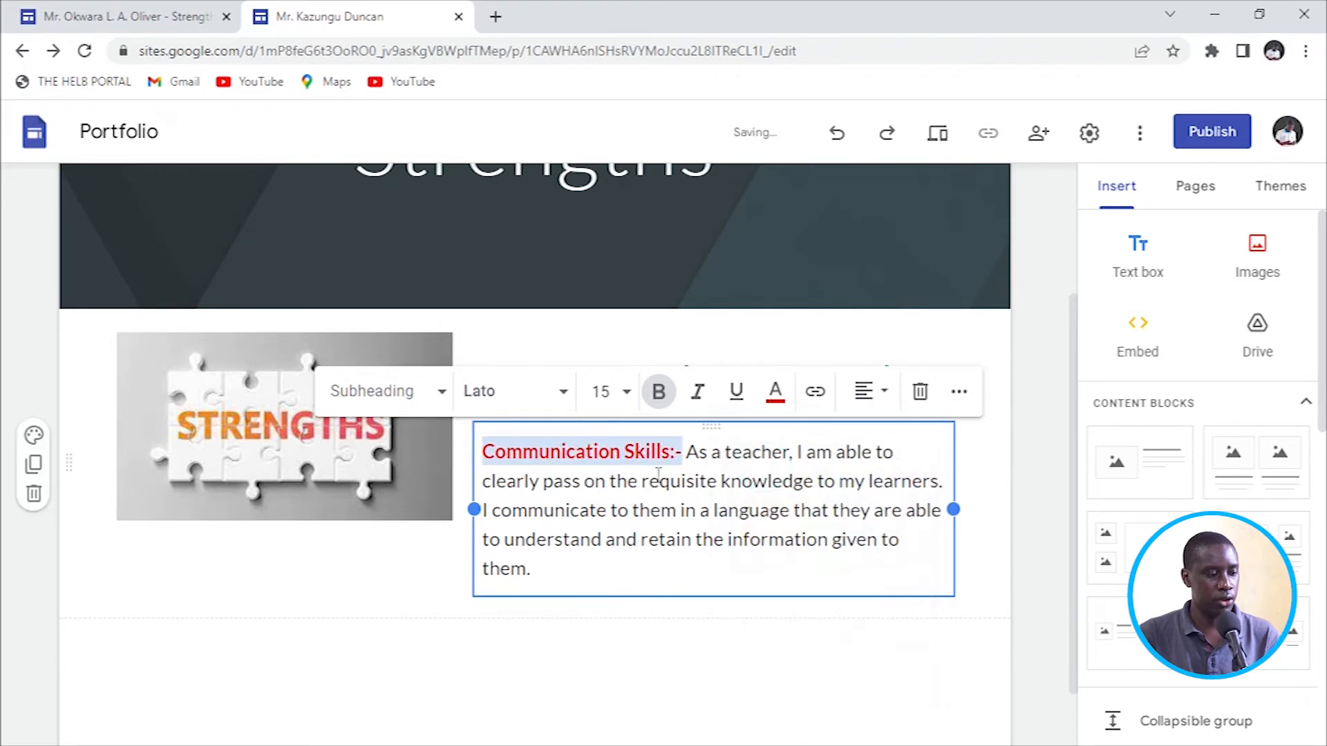
click(653, 482)
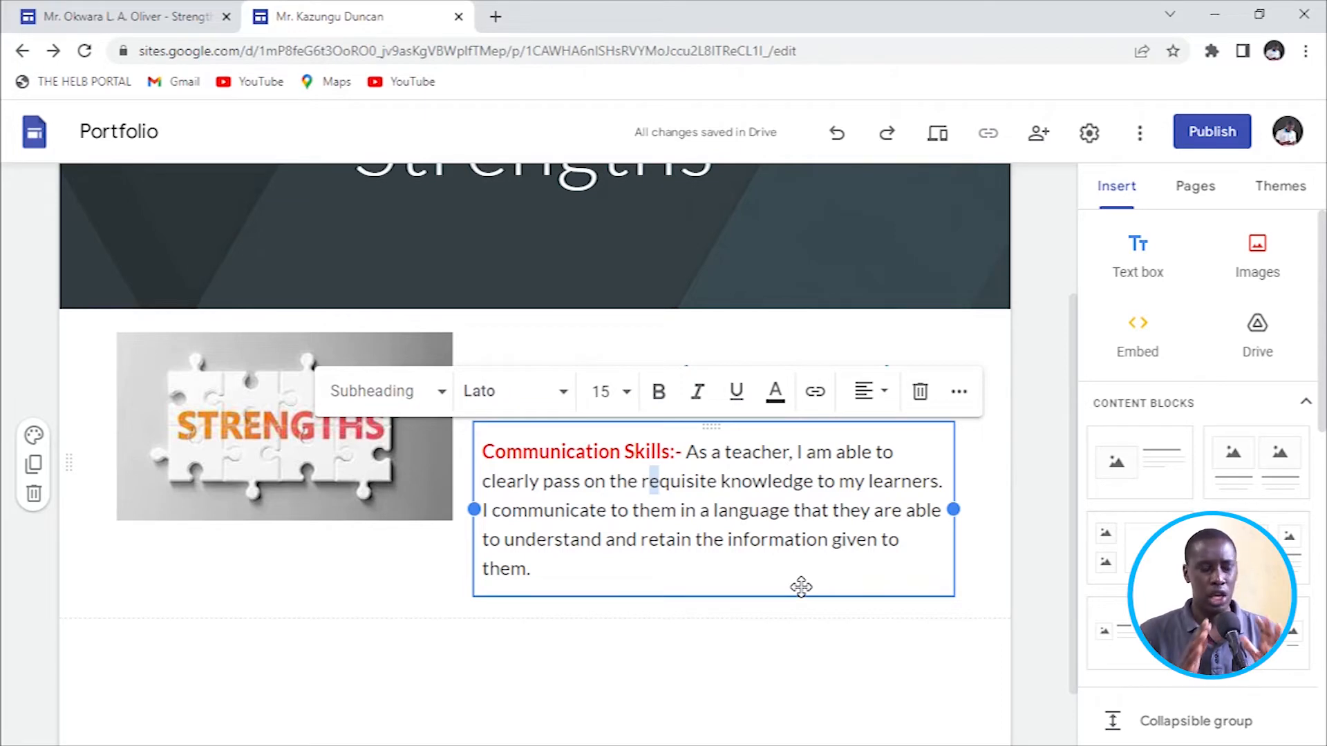
click(370, 629)
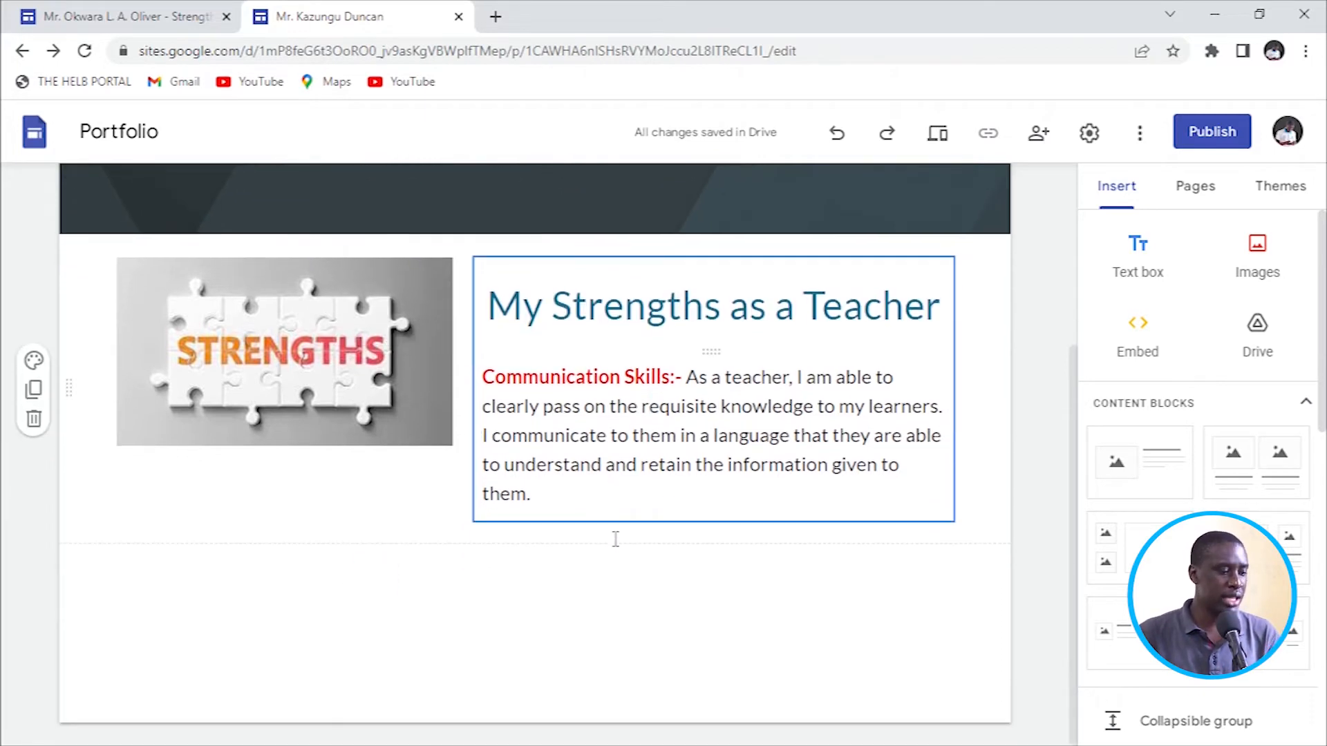
After comparing with the reference Strengths page, open the portfolio's Goals page in the editor.
scroll(614, 535, up, 3)
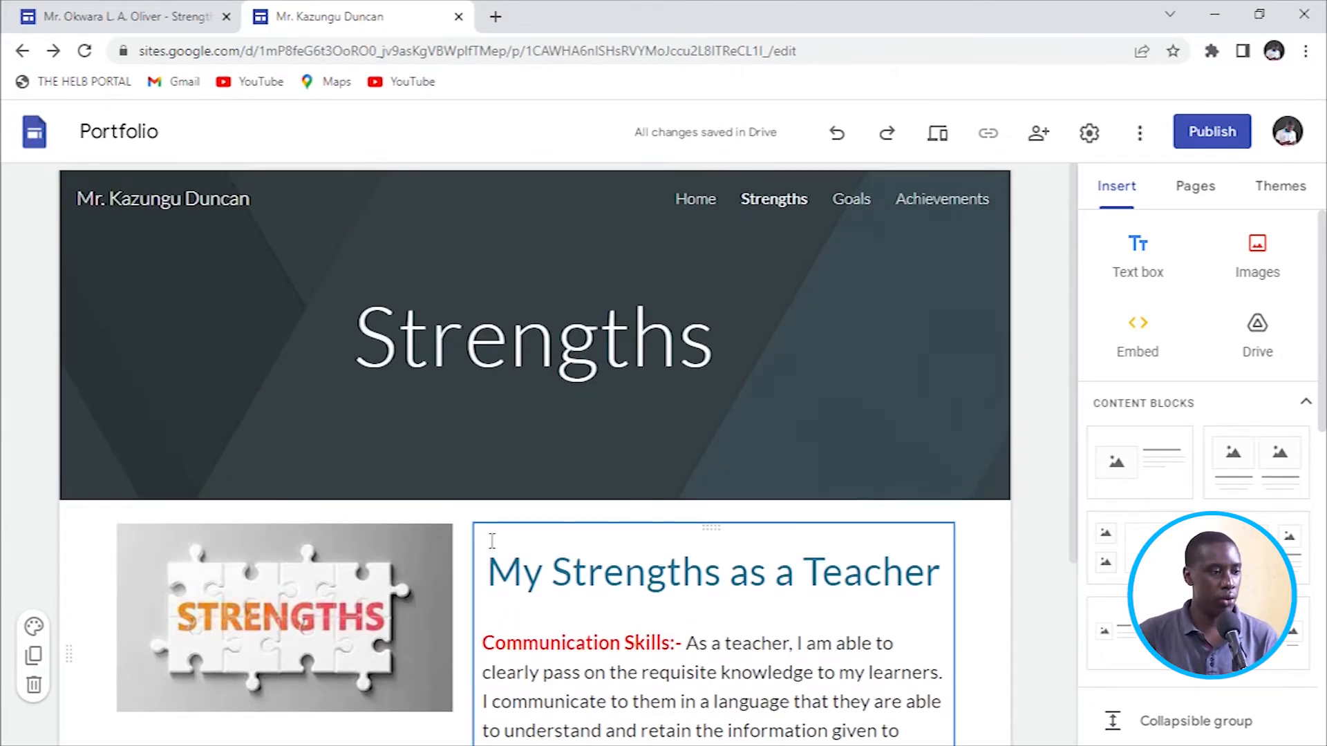
click(138, 16)
scroll(408, 468, down, 5)
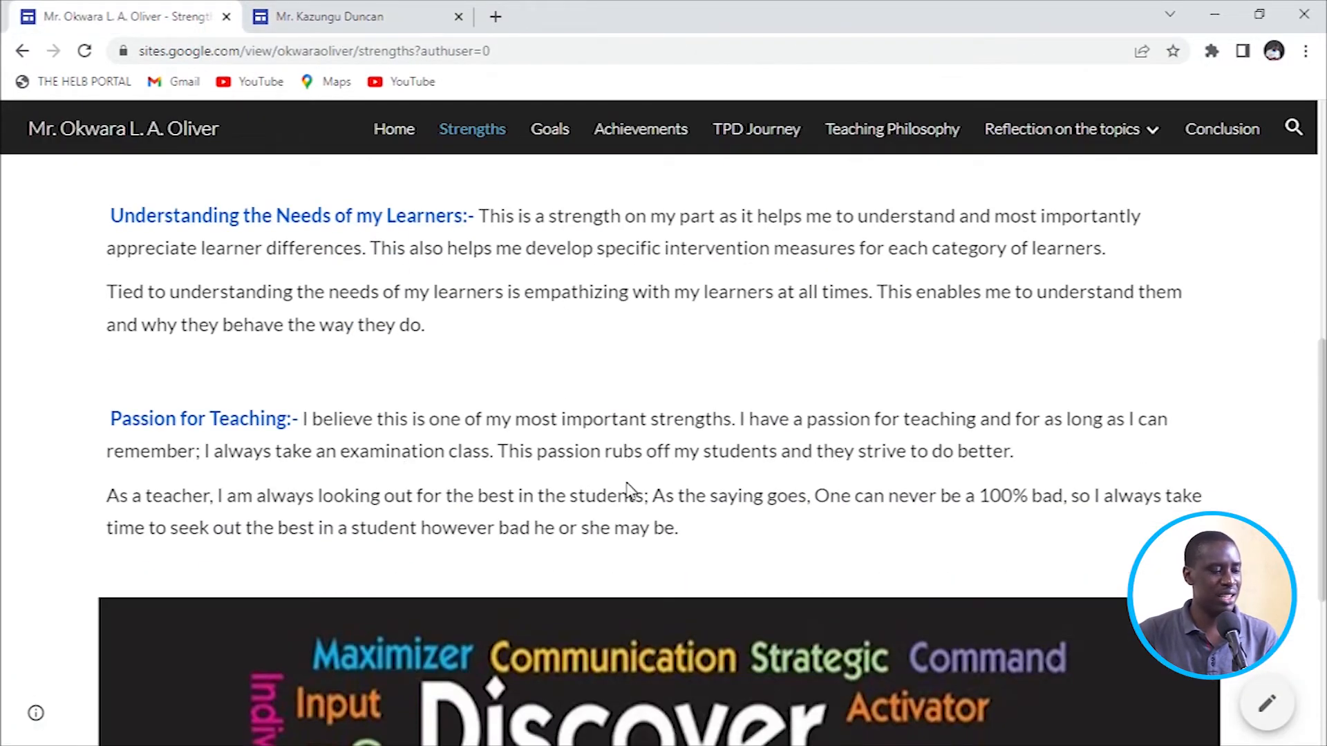
scroll(628, 491, down, 5)
scroll(629, 491, up, 8)
click(387, 17)
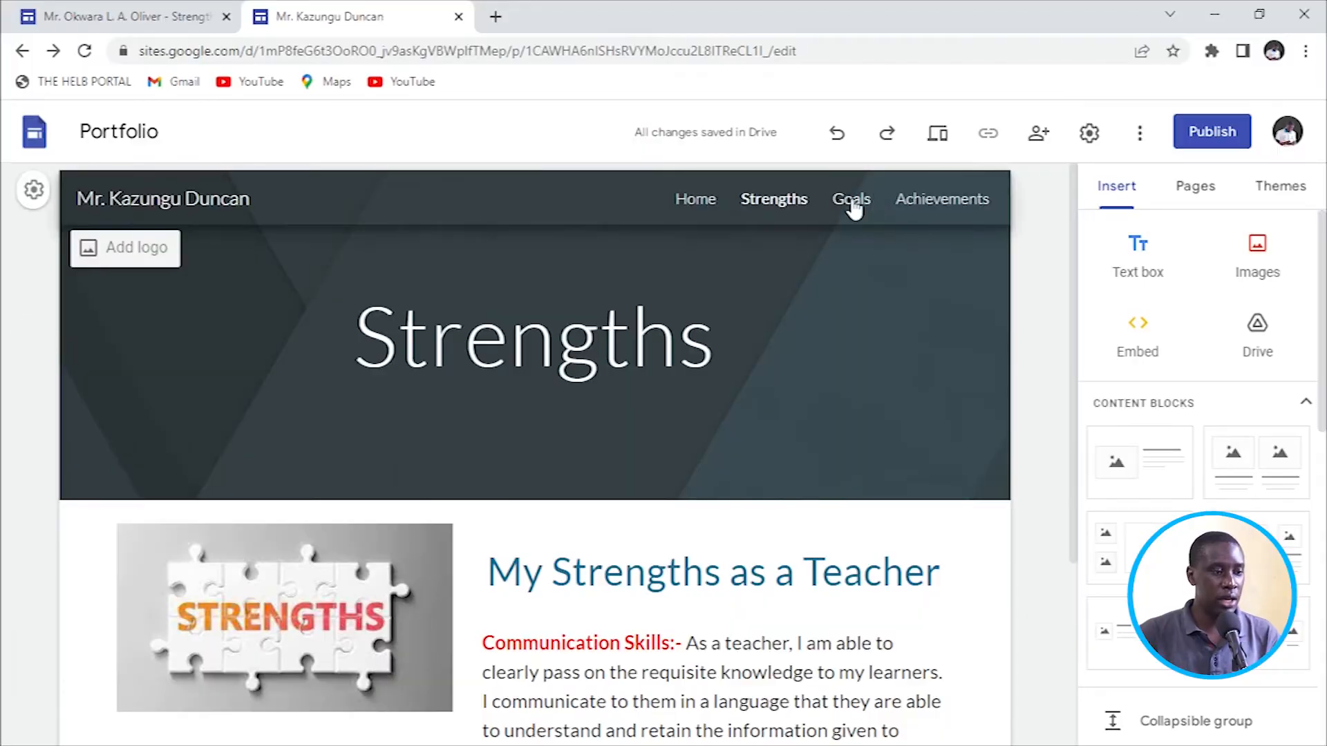
click(850, 202)
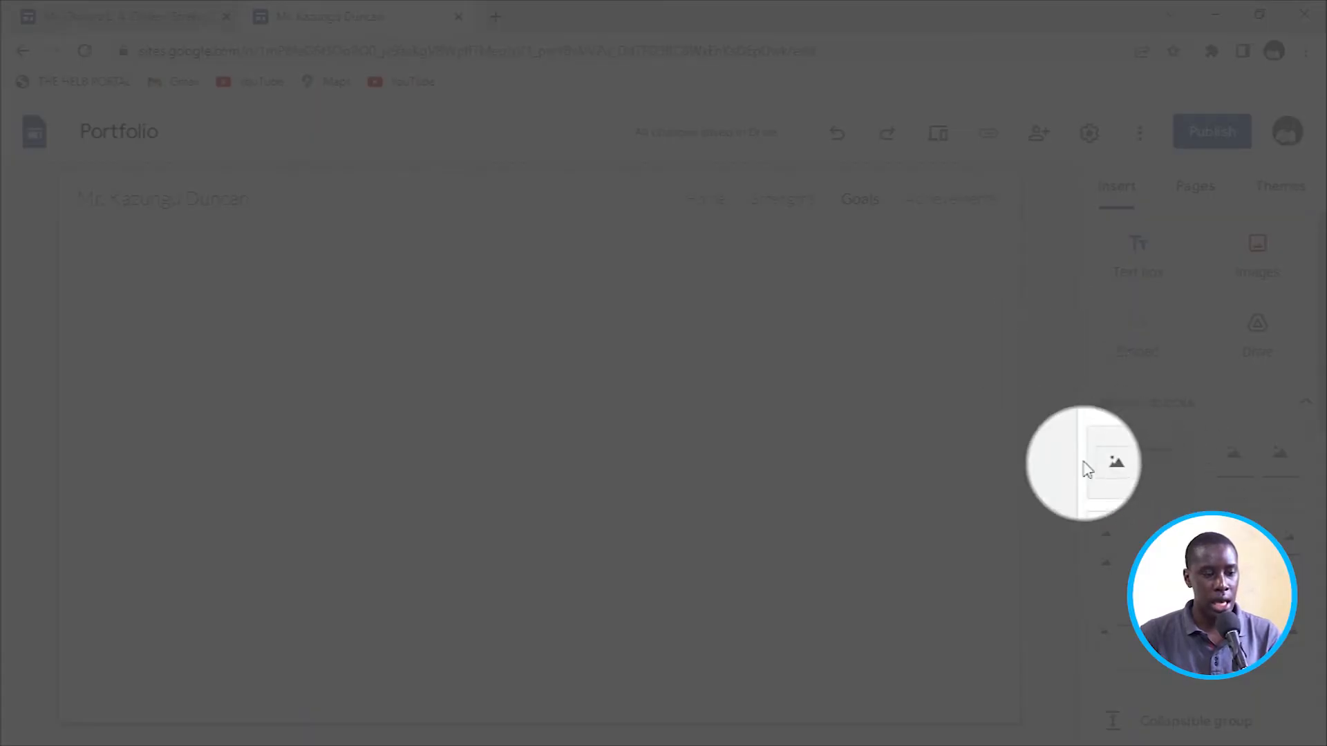
Add an image-and-text block and a header banner to the Goals page.
click(1126, 462)
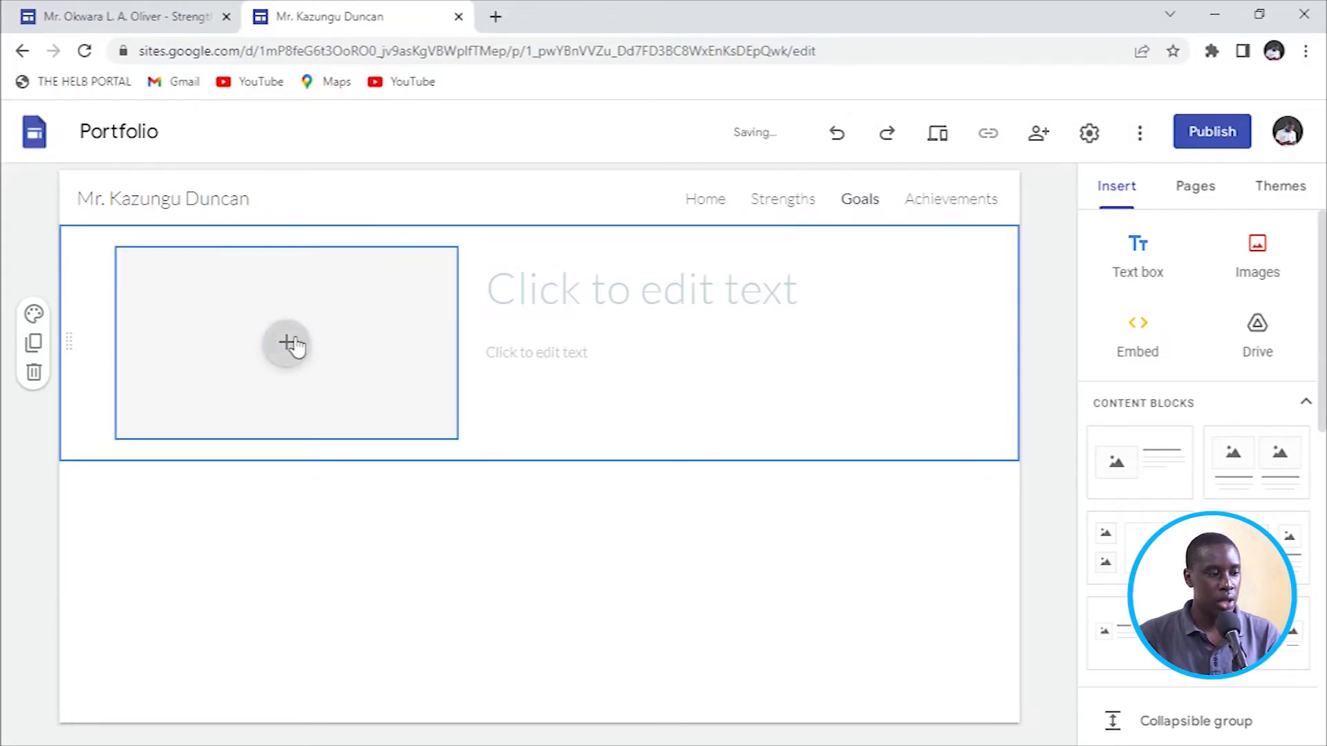
click(271, 354)
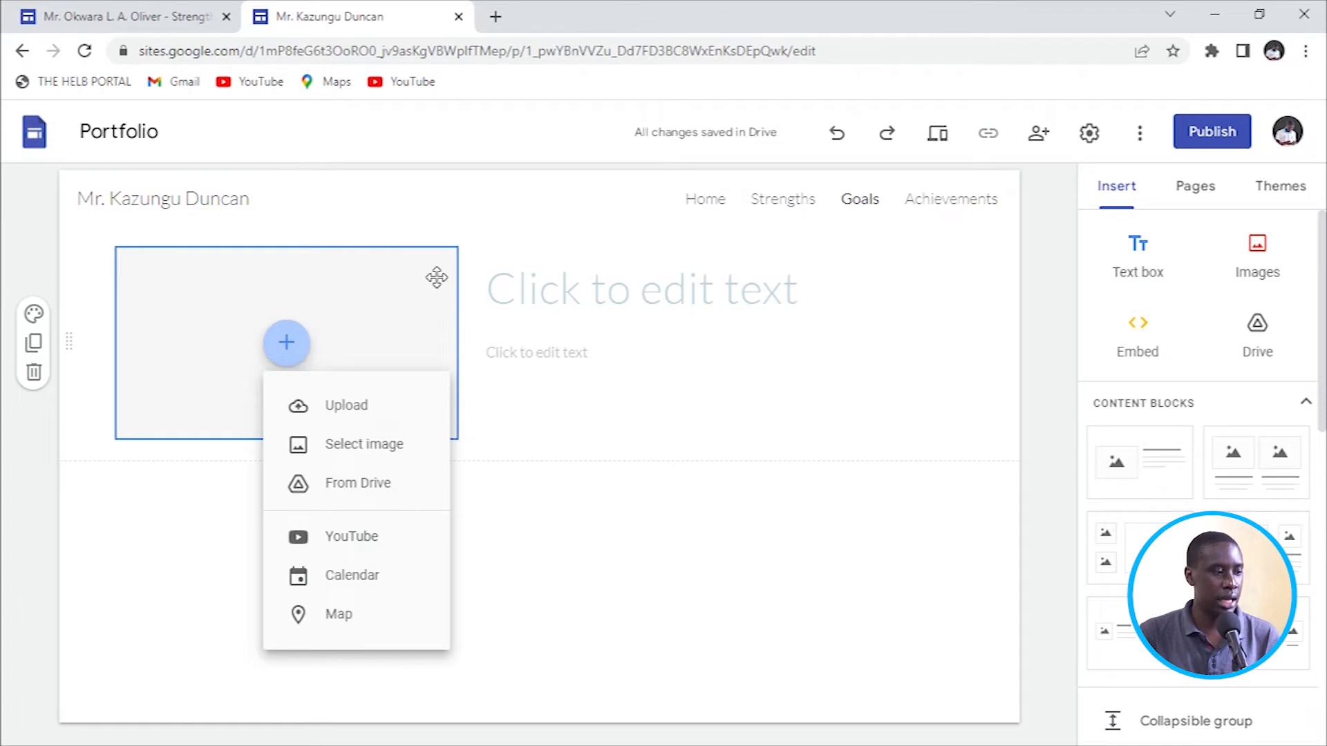
click(612, 477)
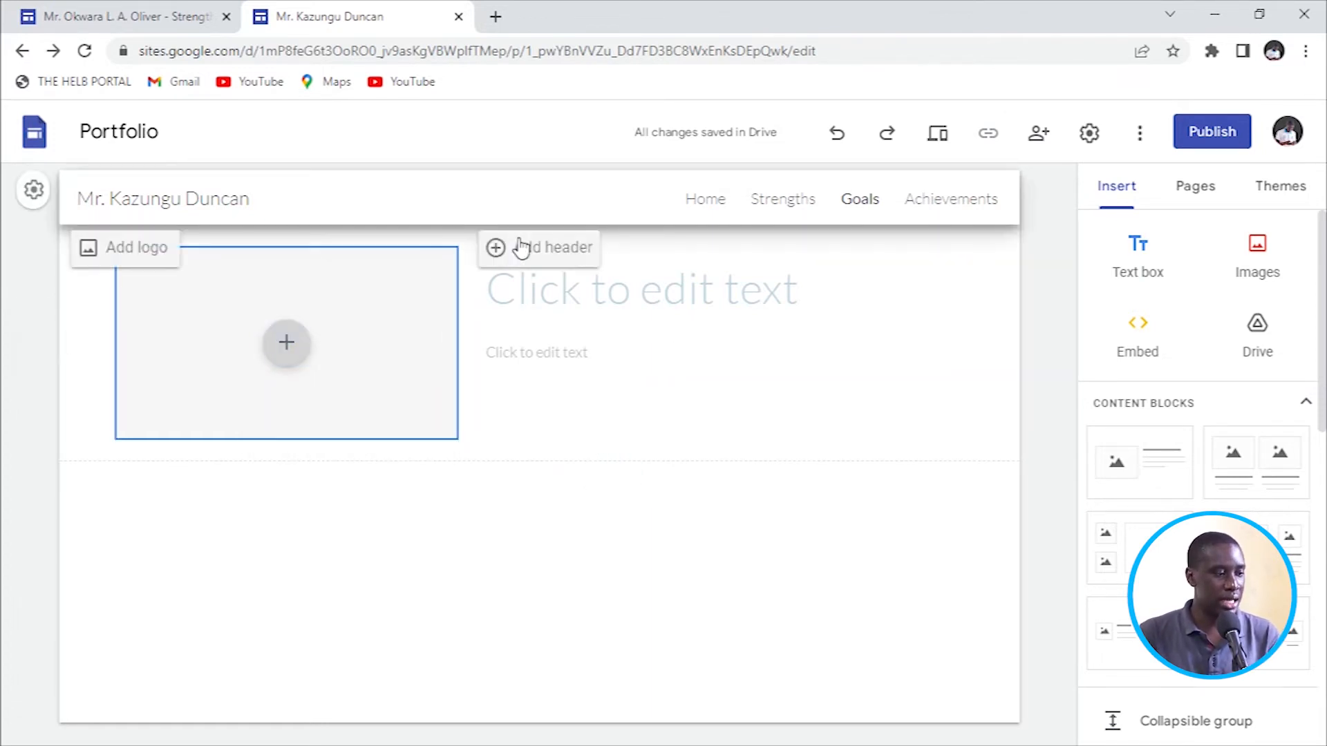
click(541, 248)
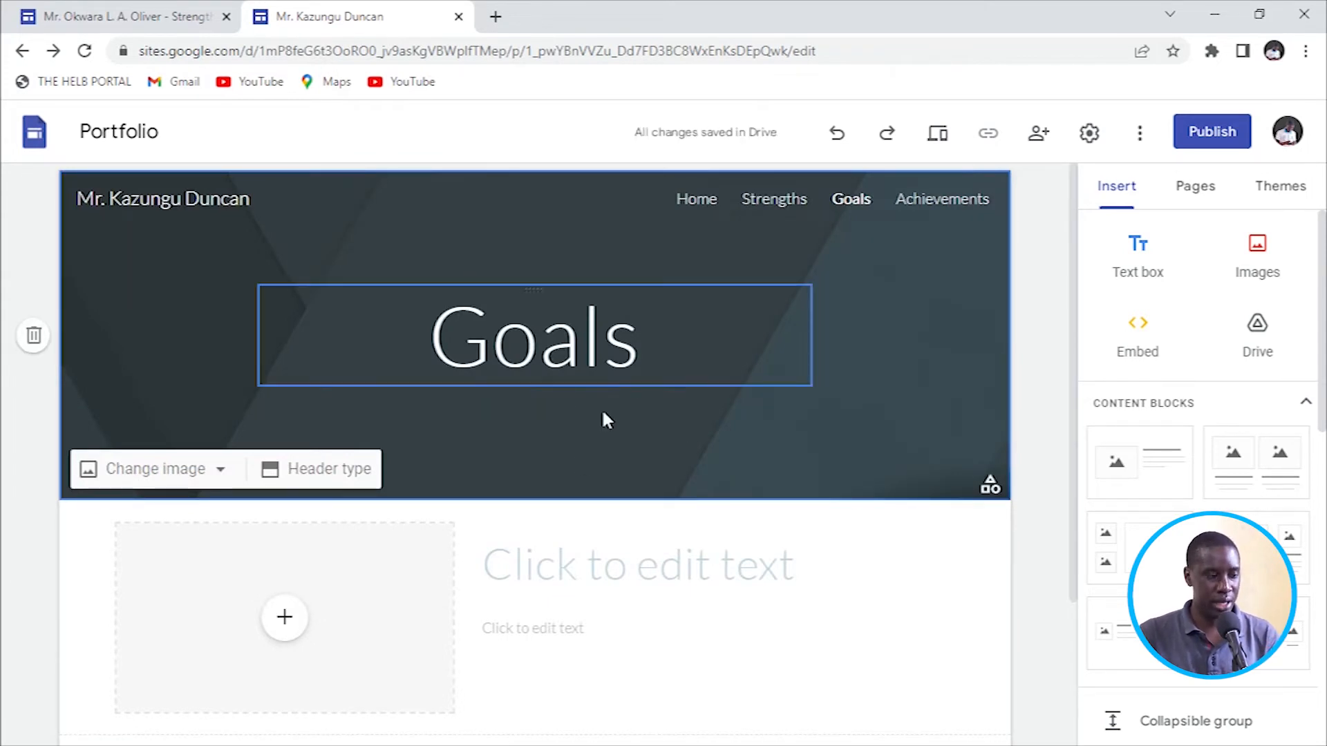
Upload the goals image from the computer into the block's image slot.
scroll(601, 411, down, 3)
click(301, 439)
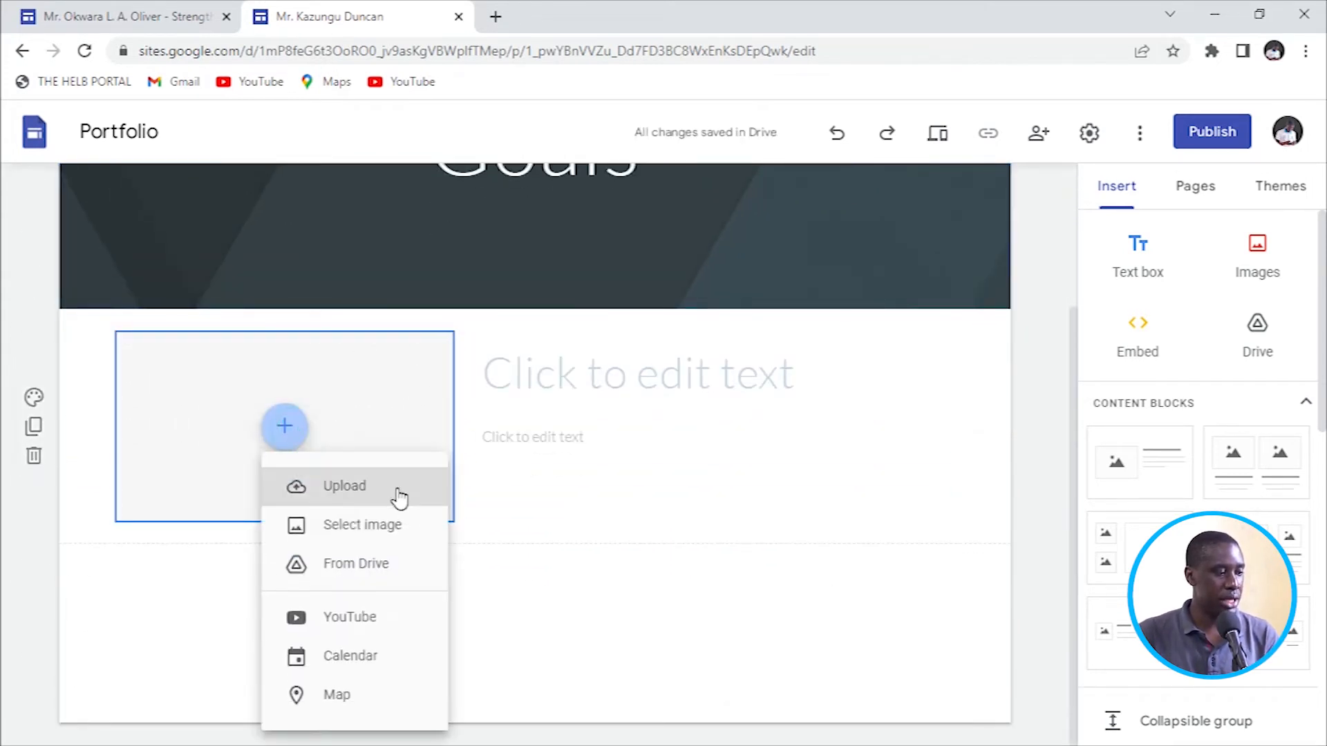
click(395, 485)
scroll(250, 209, down, 8)
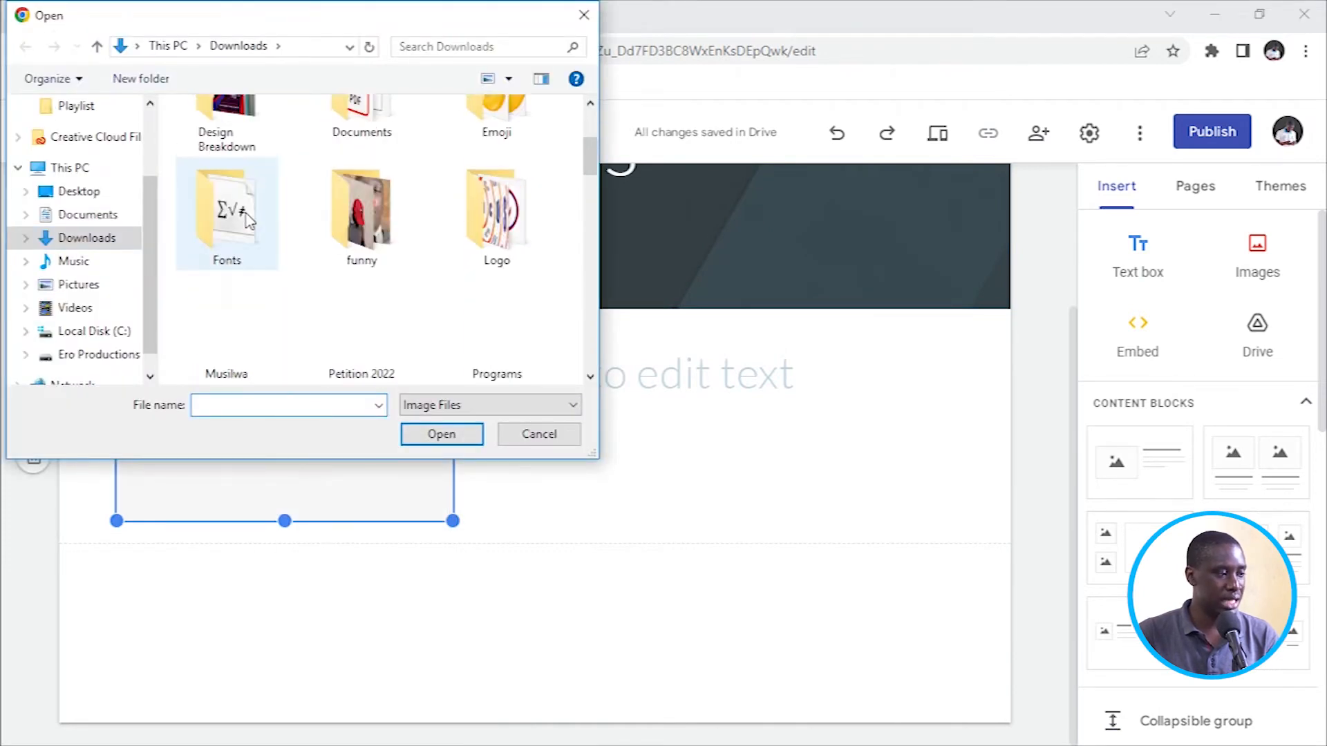
scroll(257, 219, down, 3)
click(226, 221)
click(439, 434)
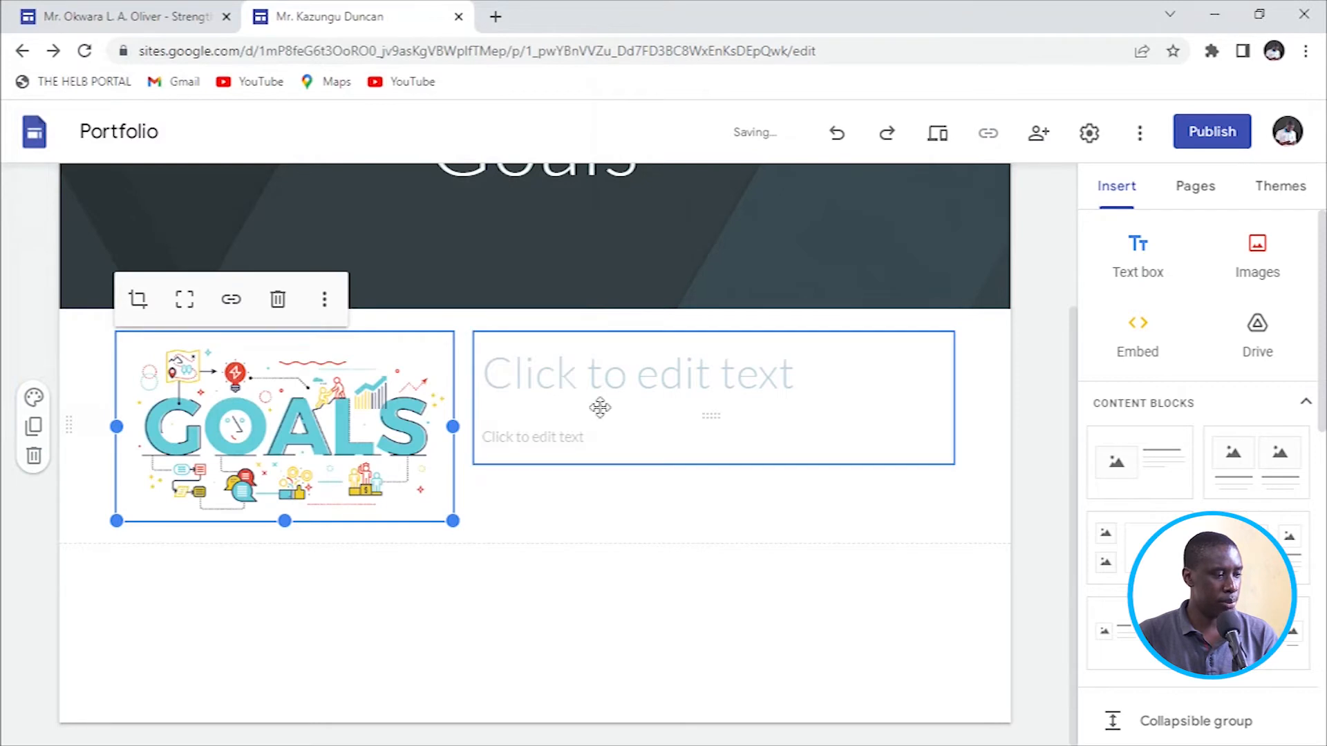
click(502, 366)
click(66, 25)
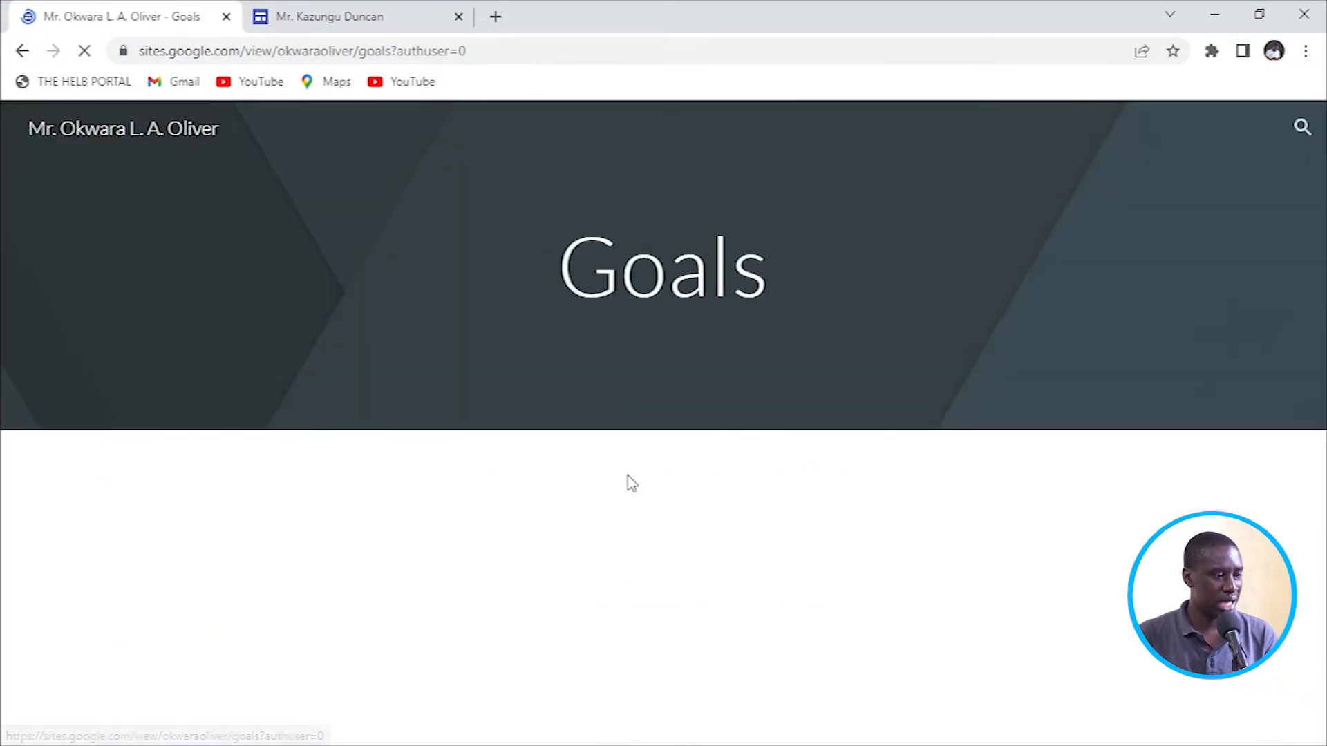
Copy the 'My Goals as a Teacher' heading from the sample site and paste it as the block title.
drag(451, 489, 855, 502)
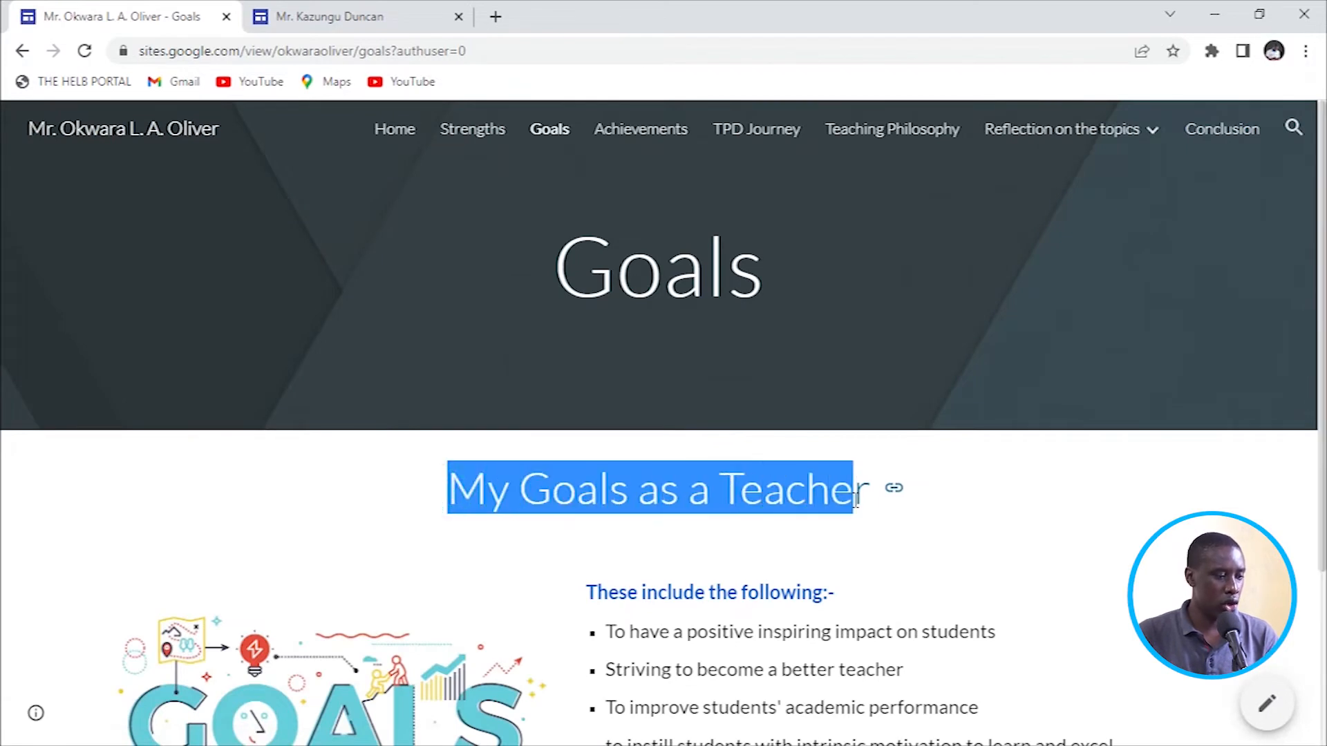
right_click(844, 503)
click(879, 510)
click(349, 26)
click(521, 376)
key(ctrl+v)
key(BackSpace)
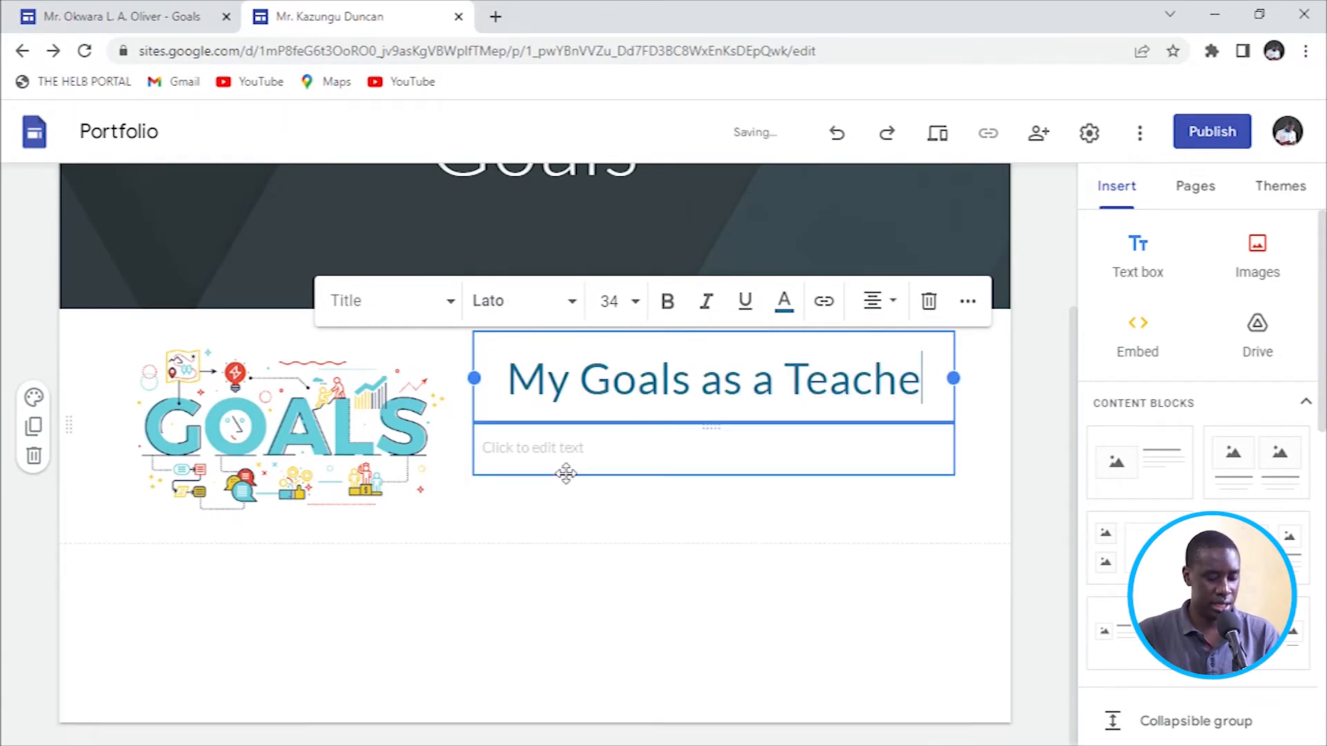
text(r)
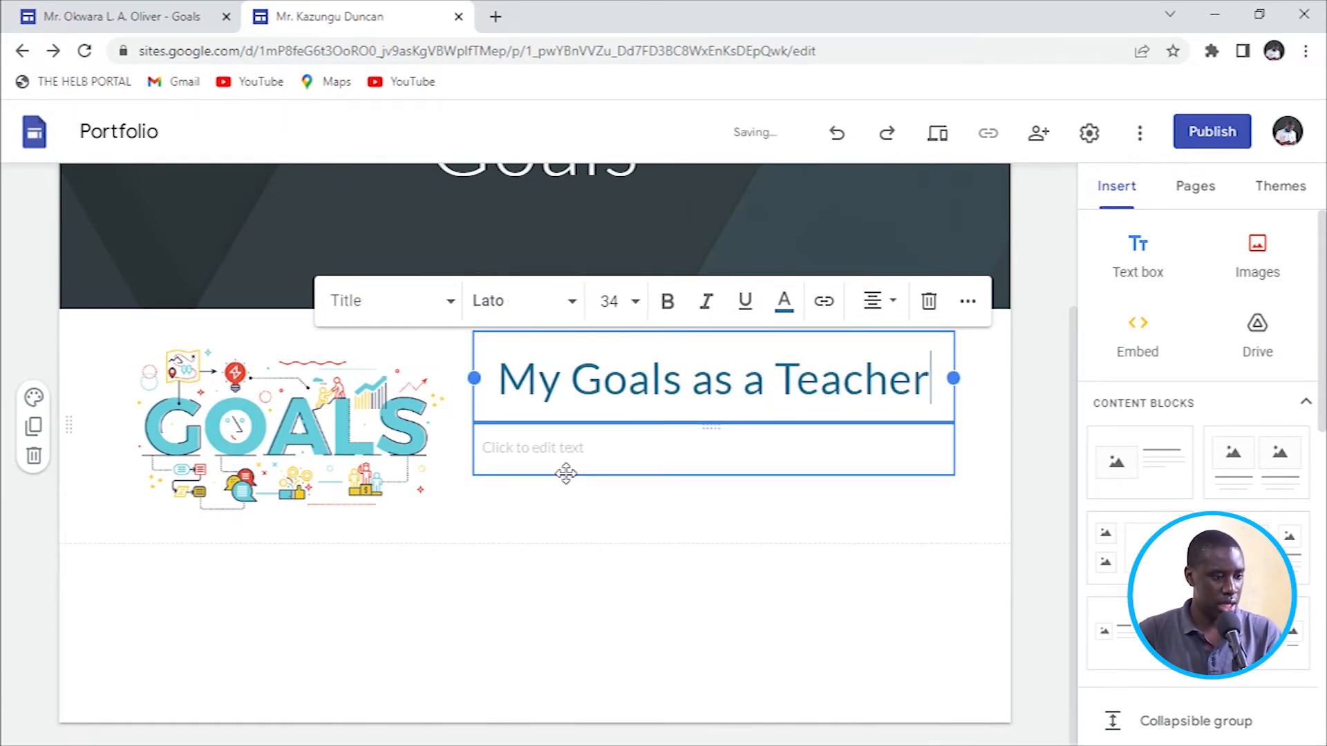
click(621, 559)
click(556, 448)
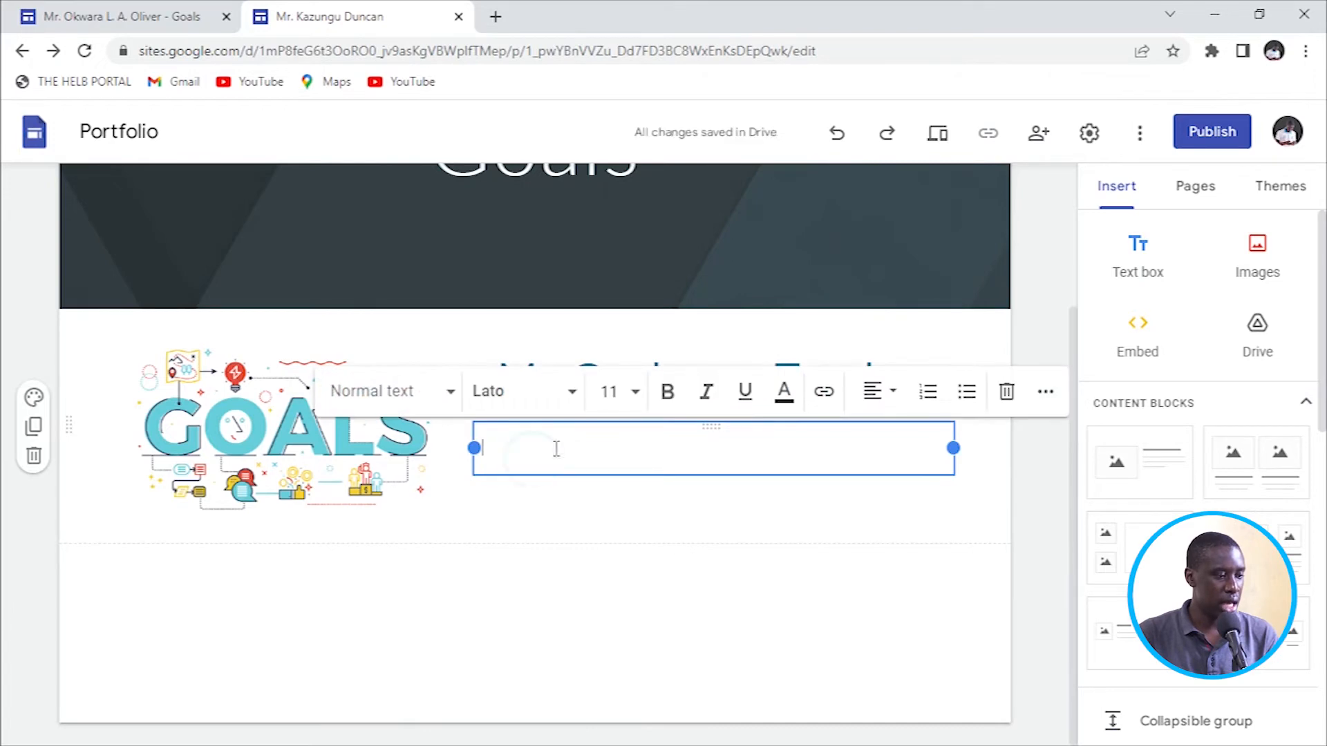
Copy the goals heading and bulleted list from the sample site into the body text box.
click(126, 16)
scroll(379, 429, down, 3)
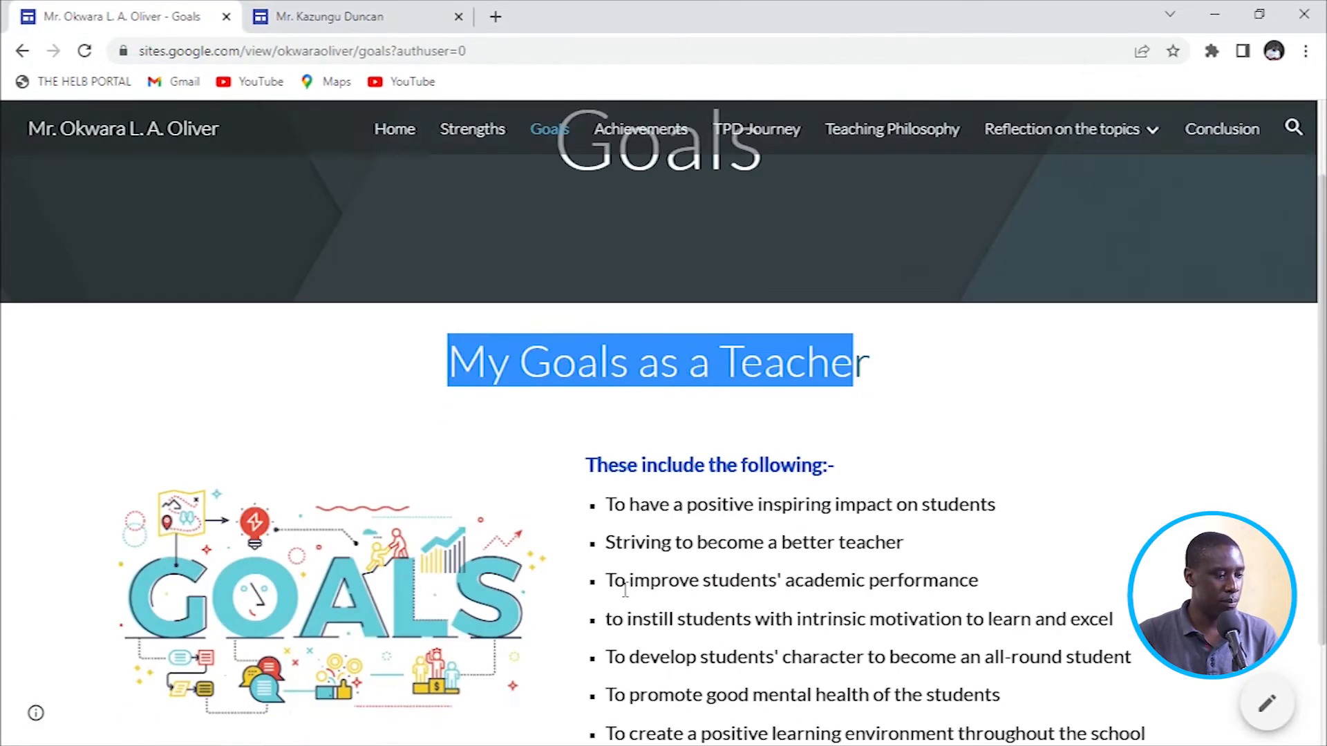
drag(587, 401, 1126, 720)
right_click(965, 675)
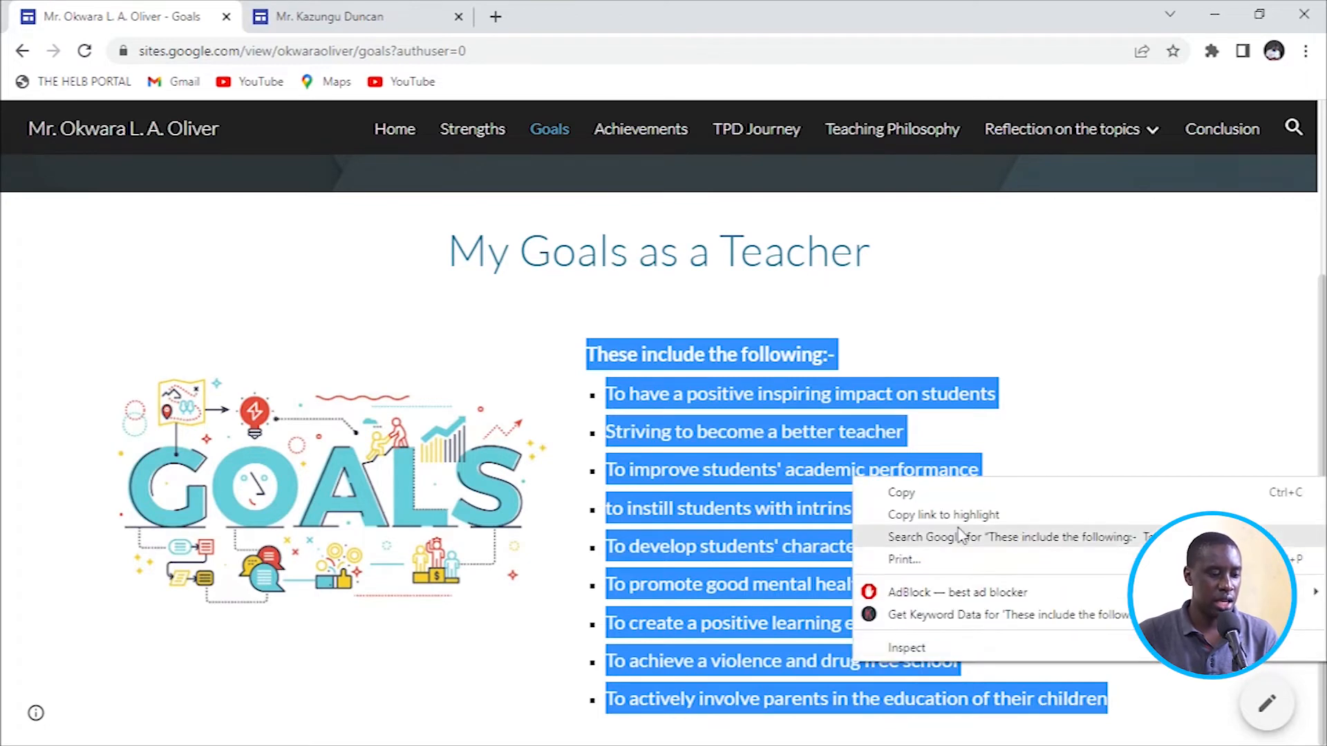
click(953, 496)
click(345, 18)
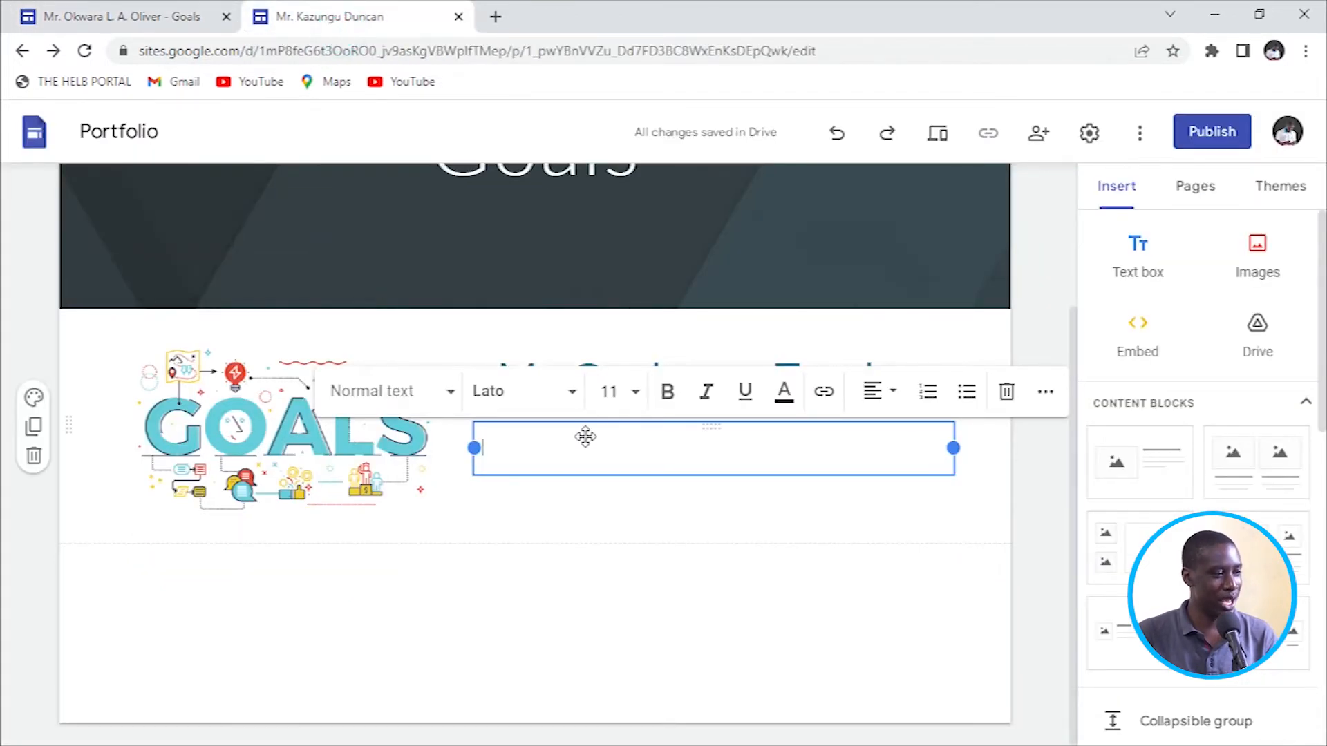
key(ctrl+v)
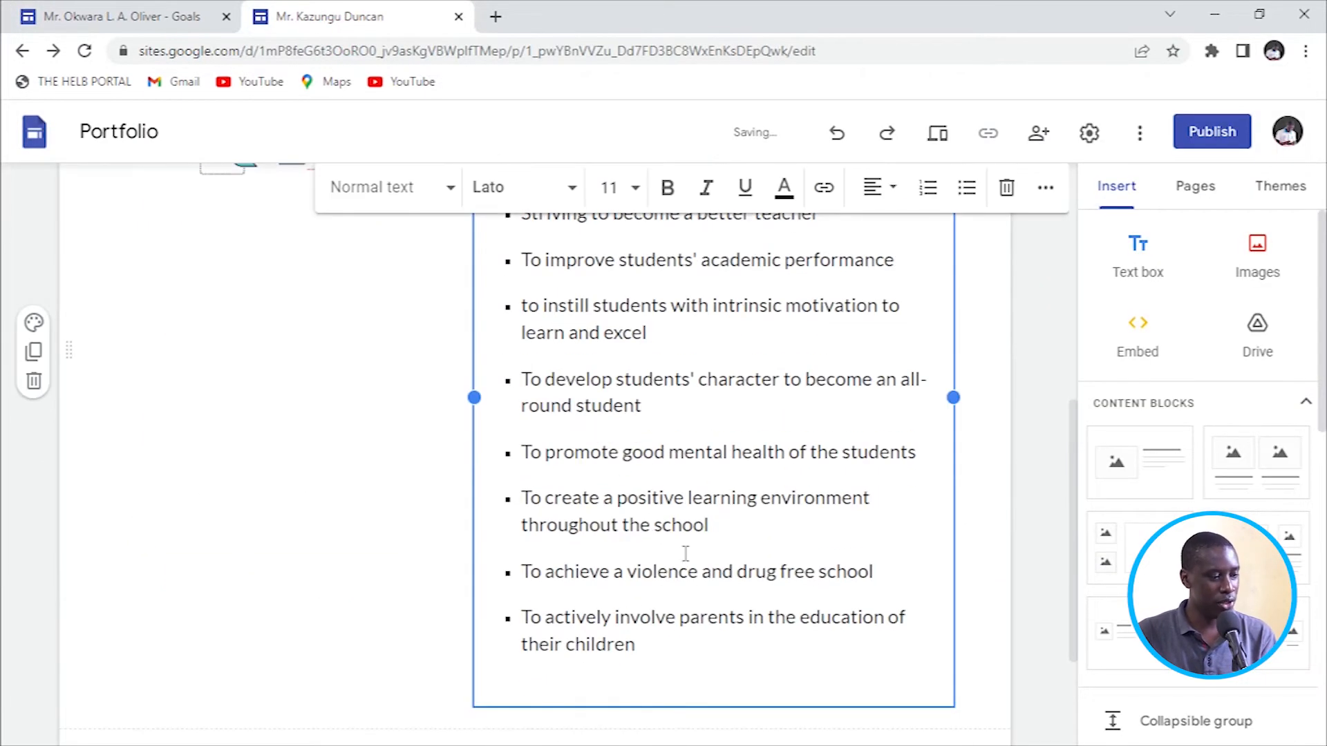
key(BackSpace)
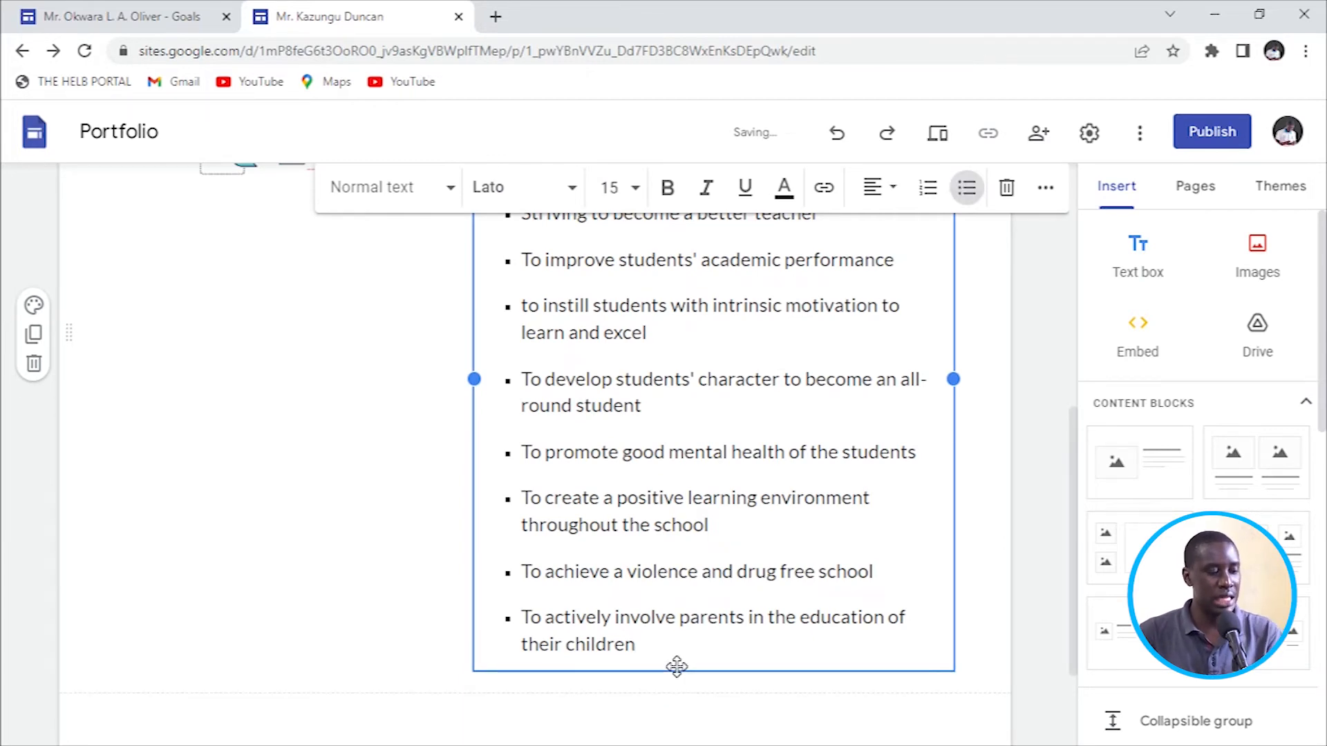
scroll(608, 577, up, 4)
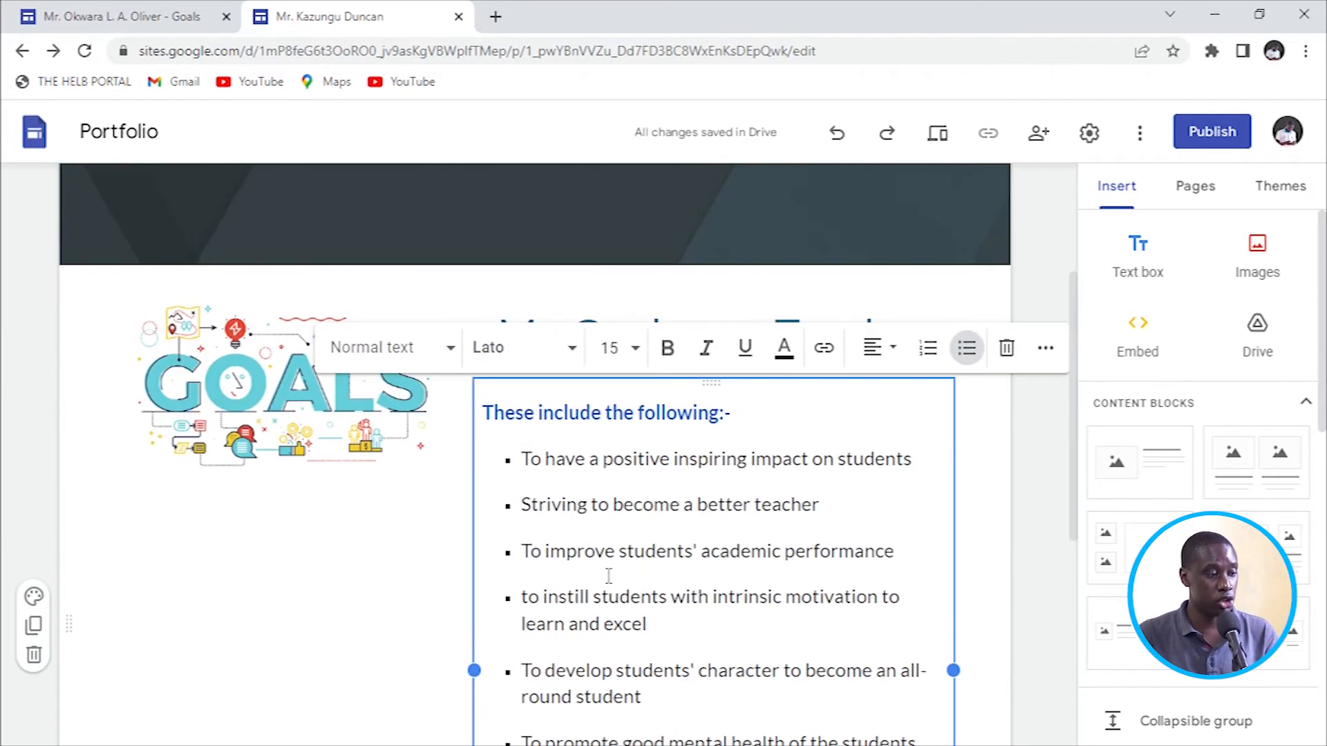
click(1020, 446)
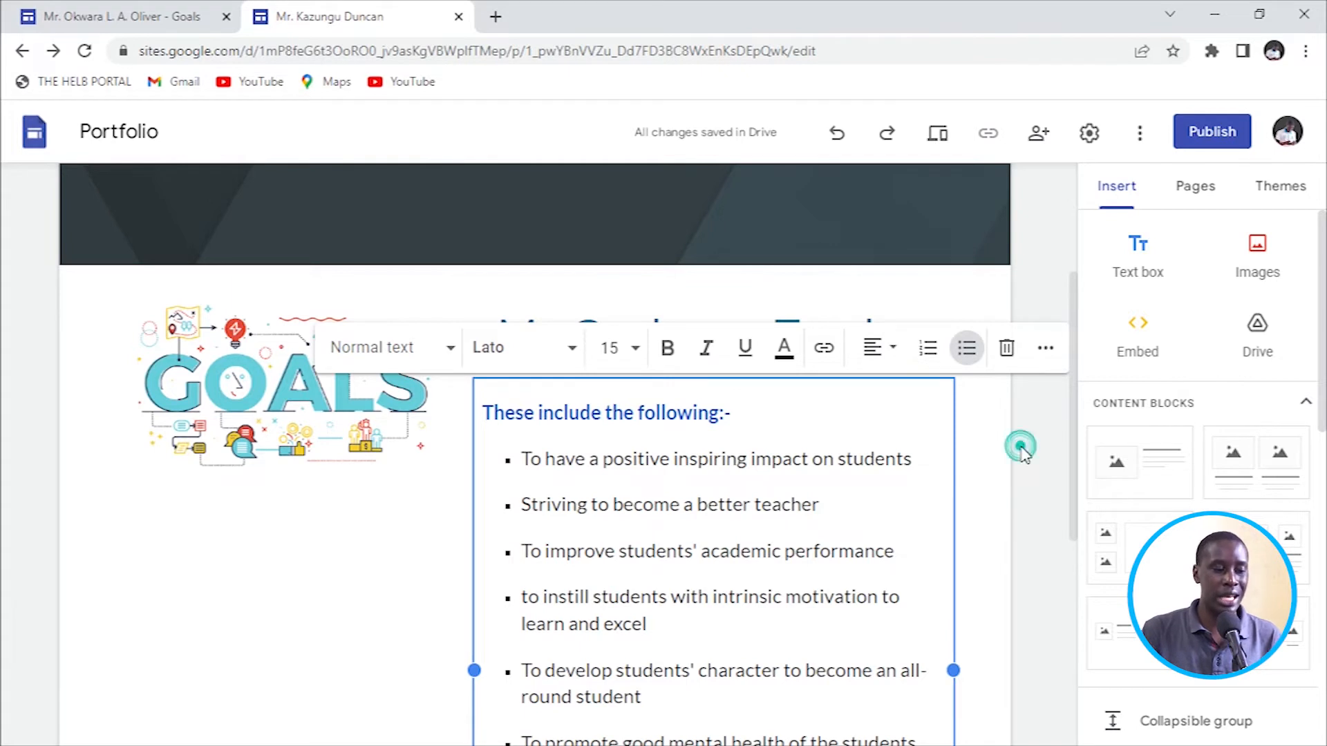
Colour the 'These include the following:-' line red.
click(533, 415)
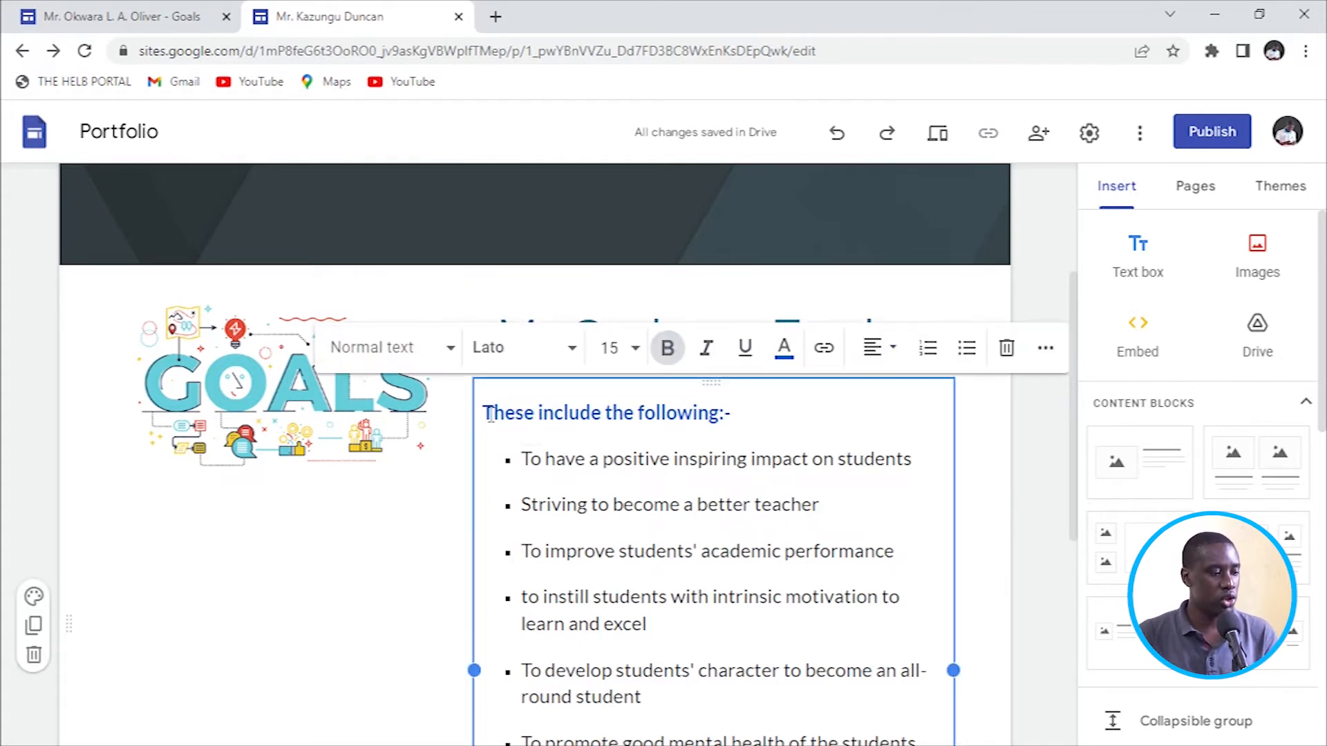
drag(487, 412, 737, 422)
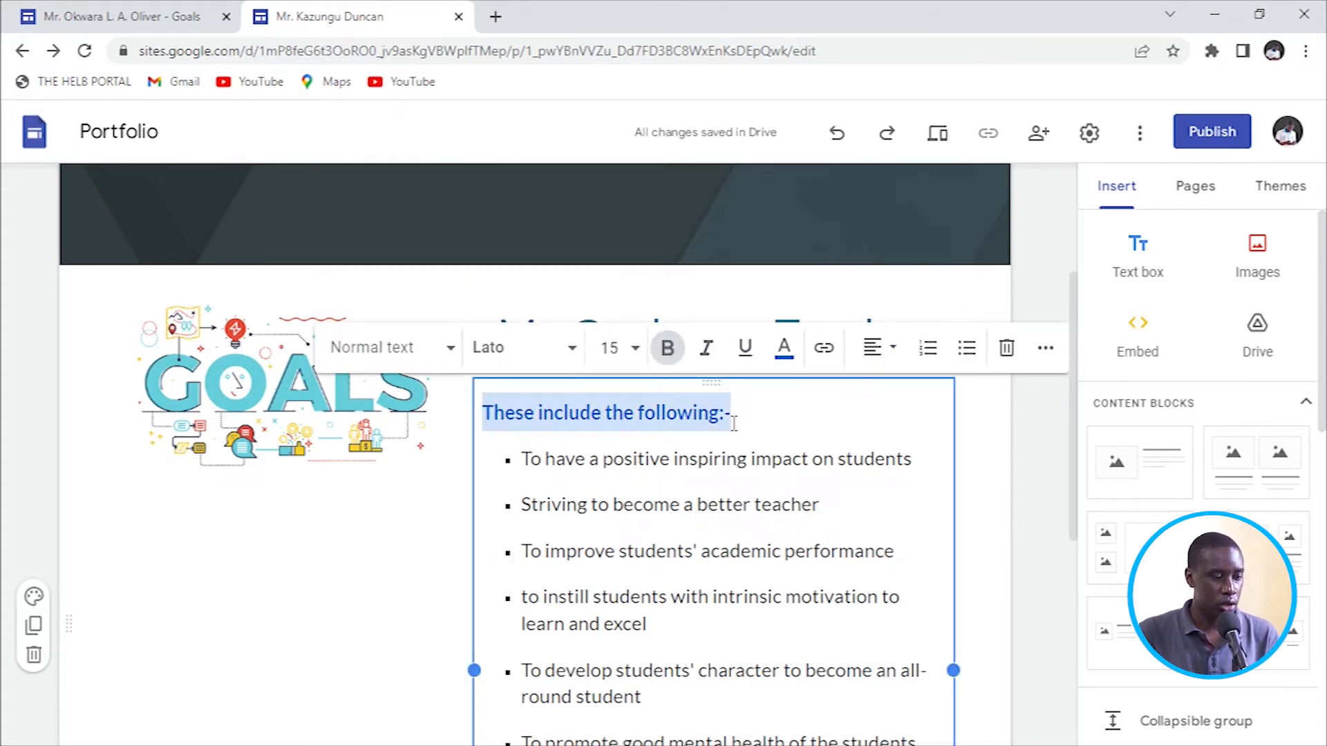
click(786, 359)
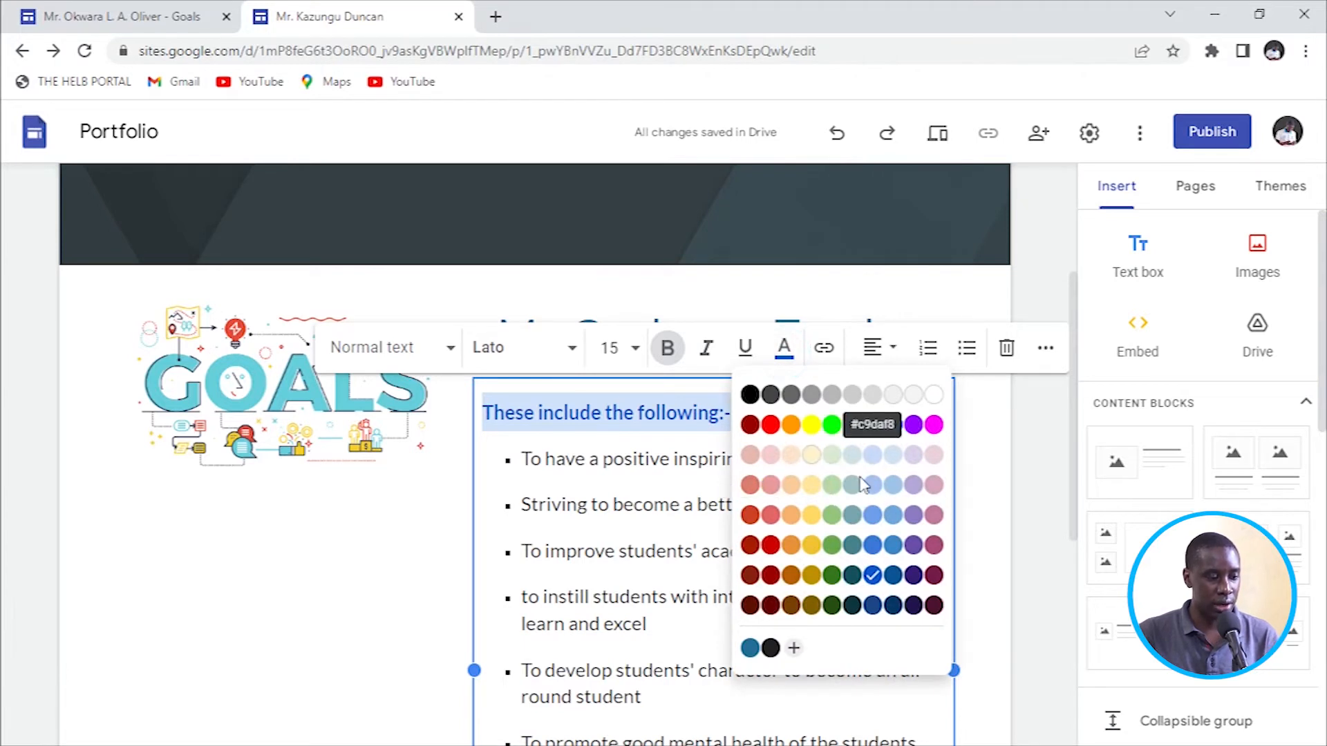
click(771, 424)
click(646, 436)
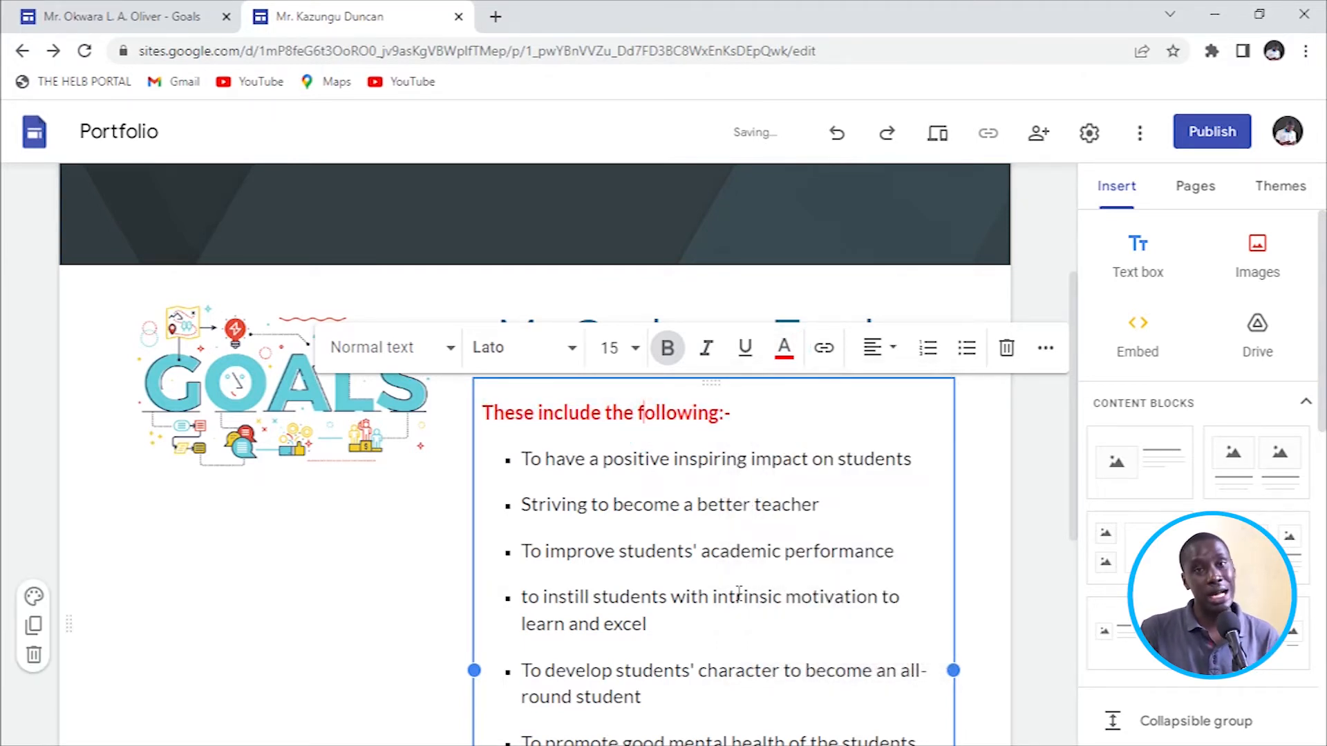
Select 'inspiring' in the first goal and begin inserting a link on it.
scroll(839, 584, up, 3)
scroll(891, 560, down, 5)
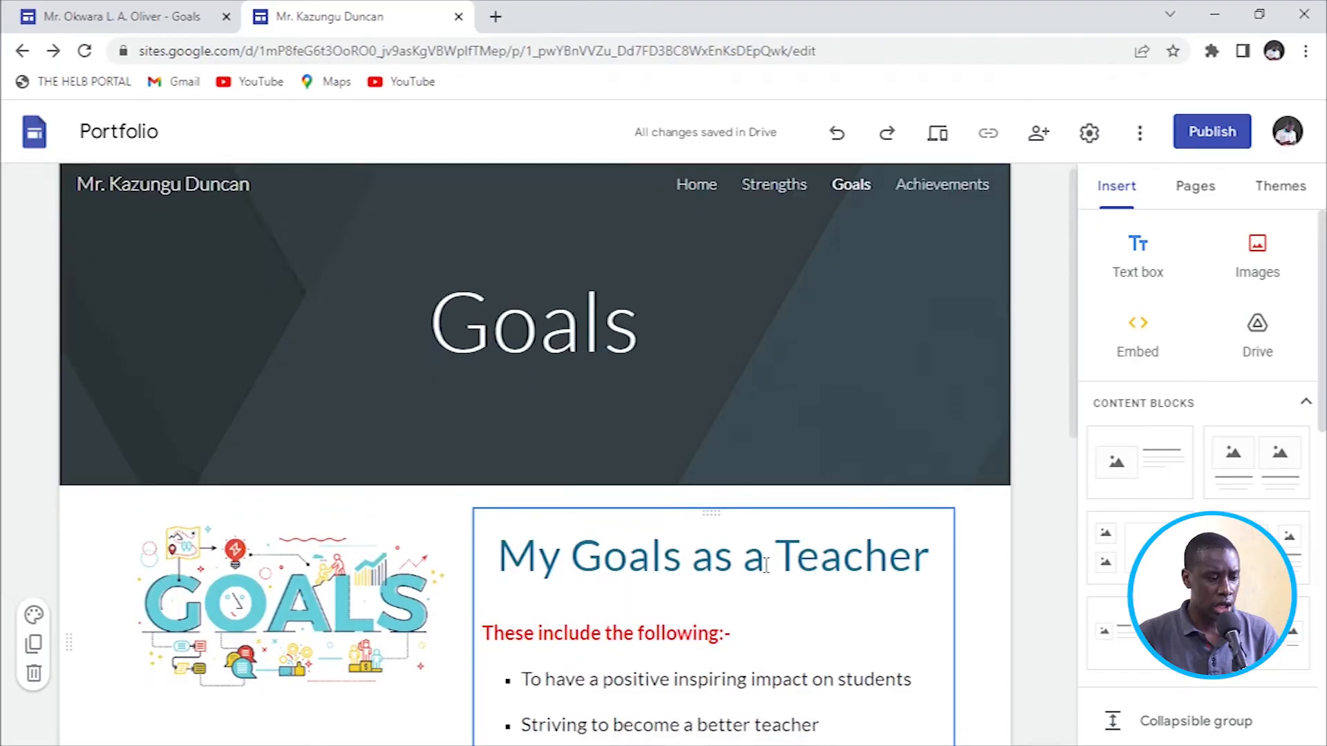
scroll(722, 557, down, 3)
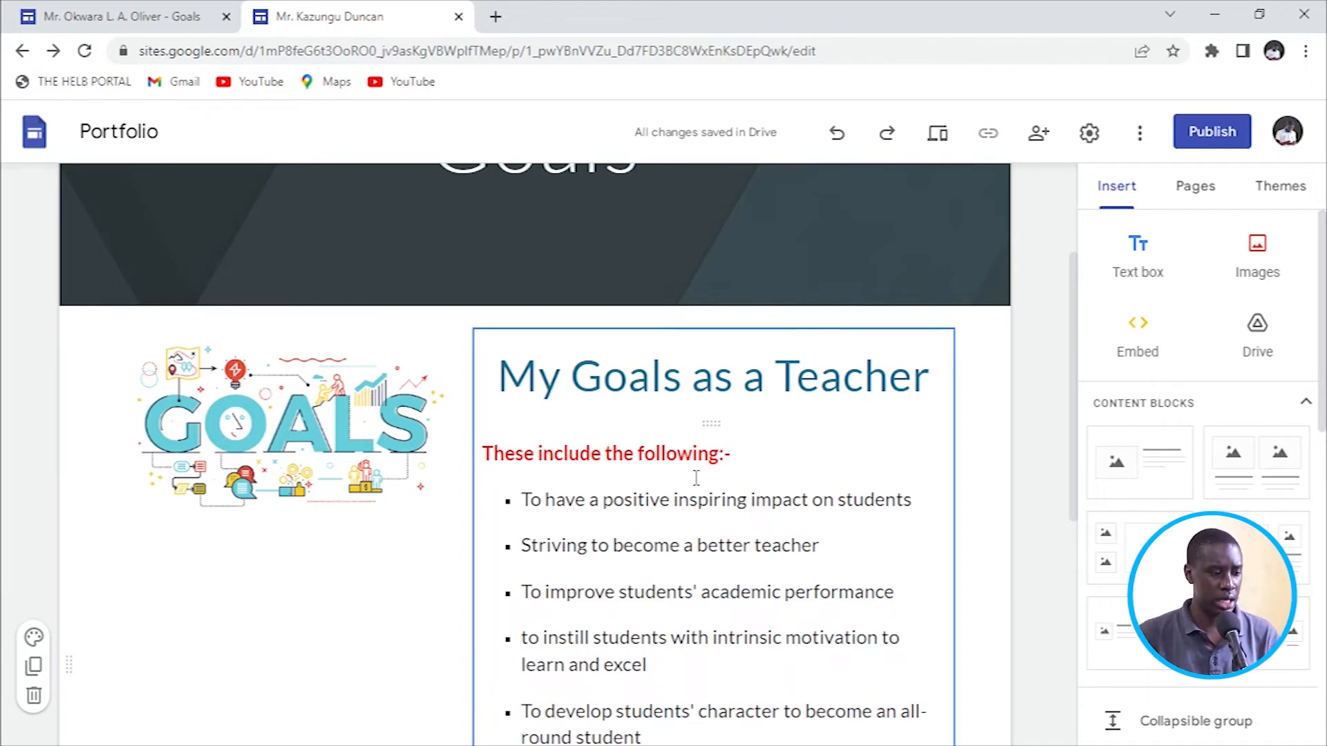
drag(672, 500, 743, 509)
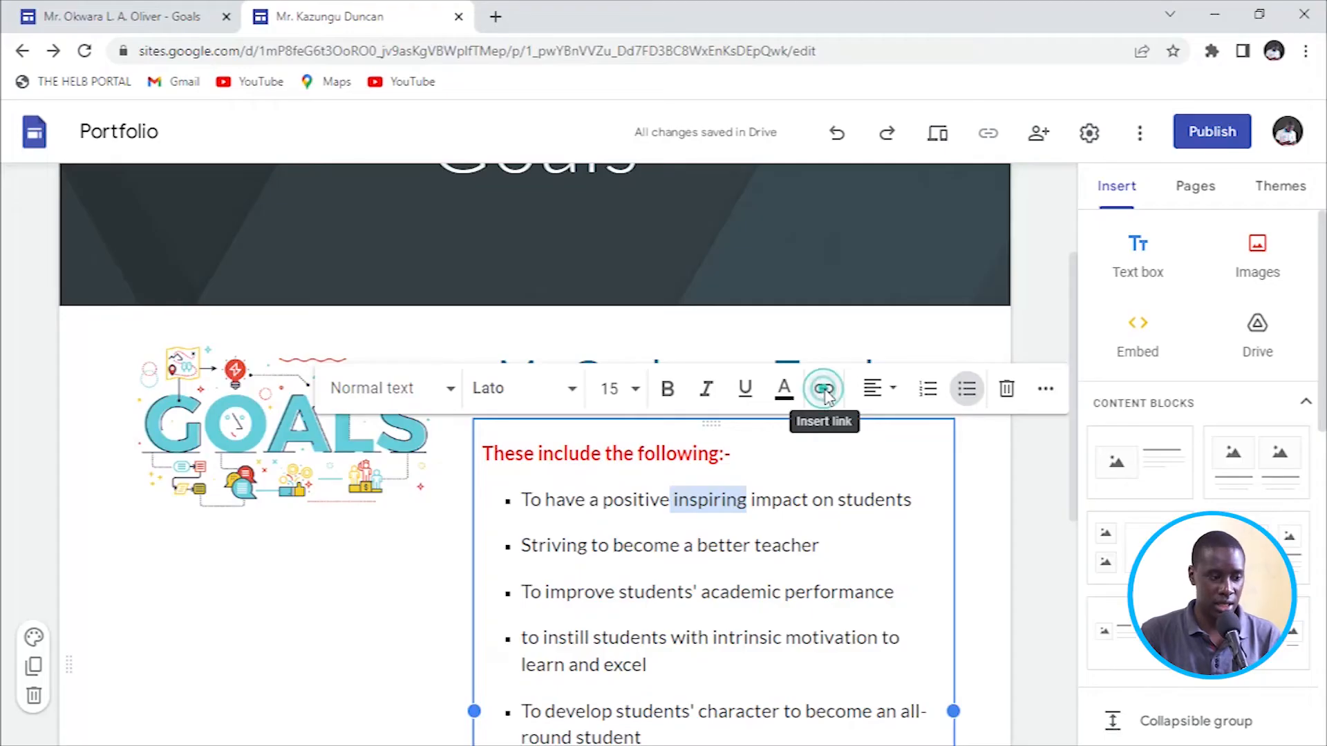
click(824, 390)
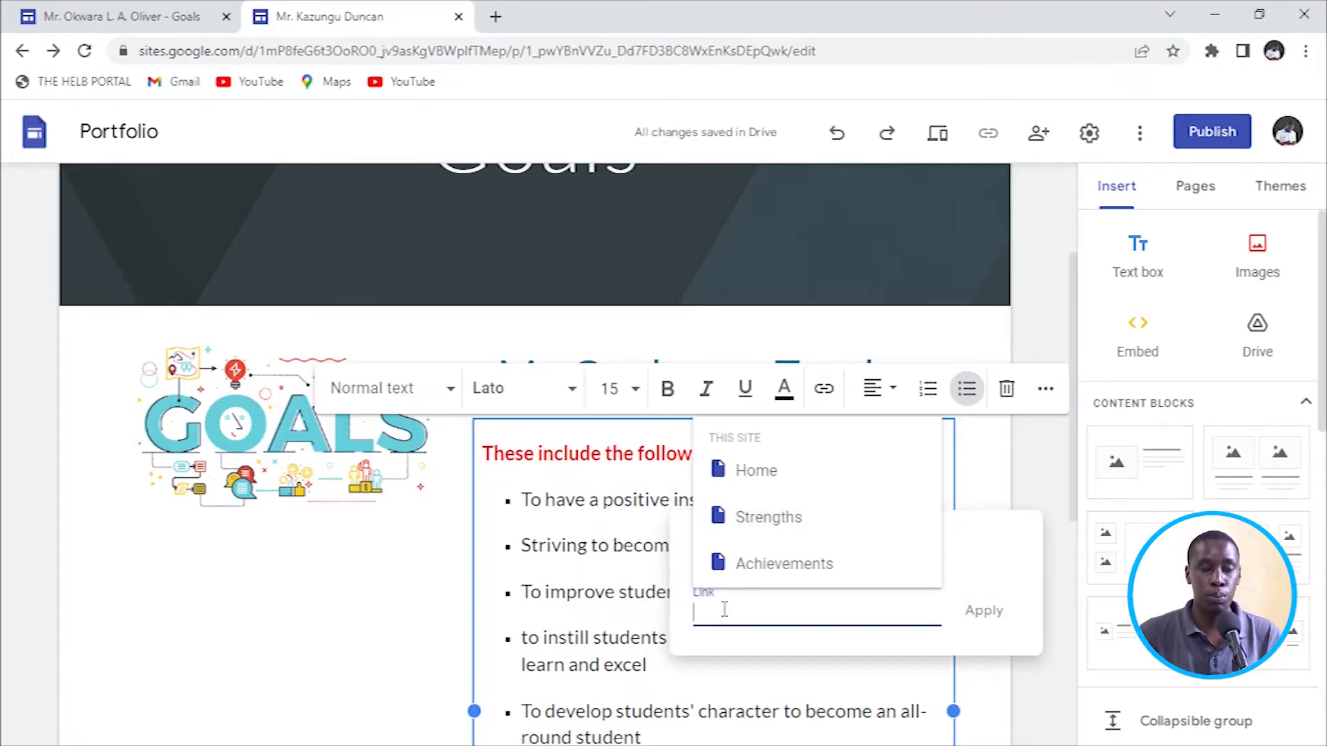
Search Google for 'inspiring', open the Merriam-Webster entry and copy its URL.
click(494, 16)
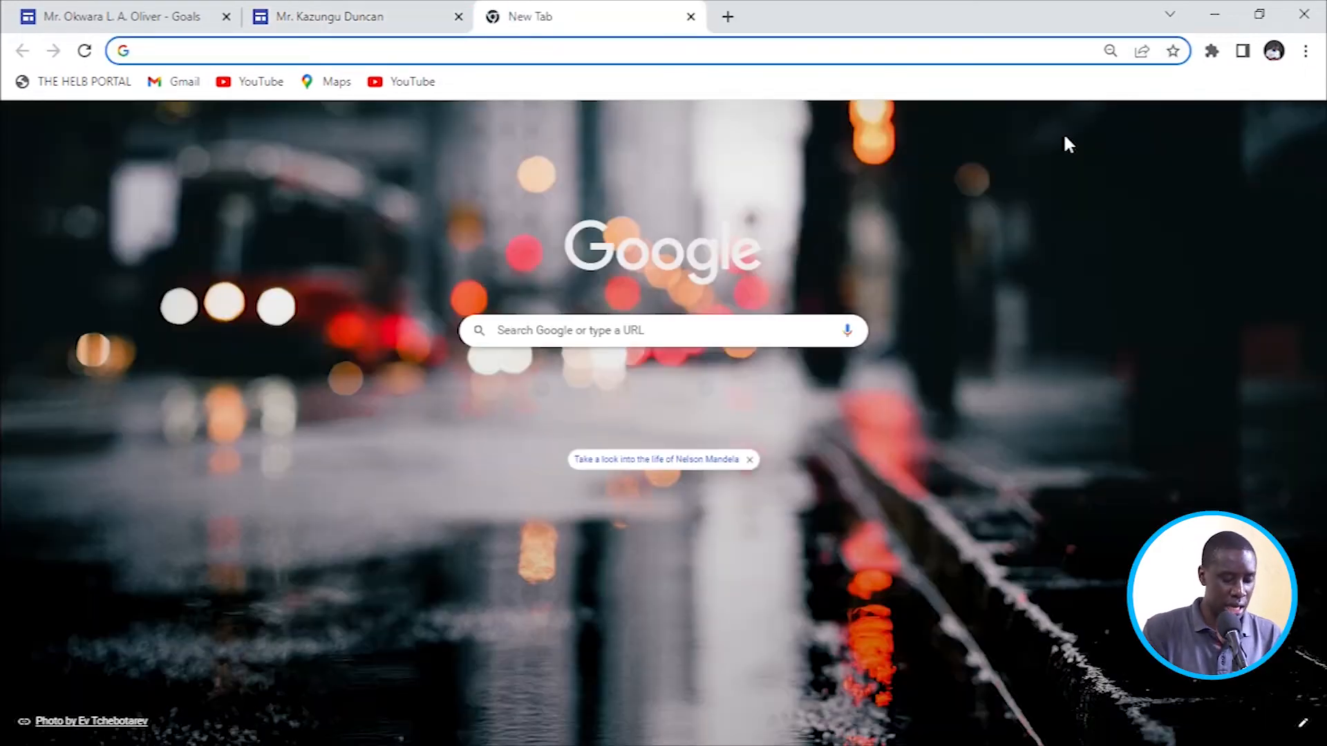
text(inspiring)
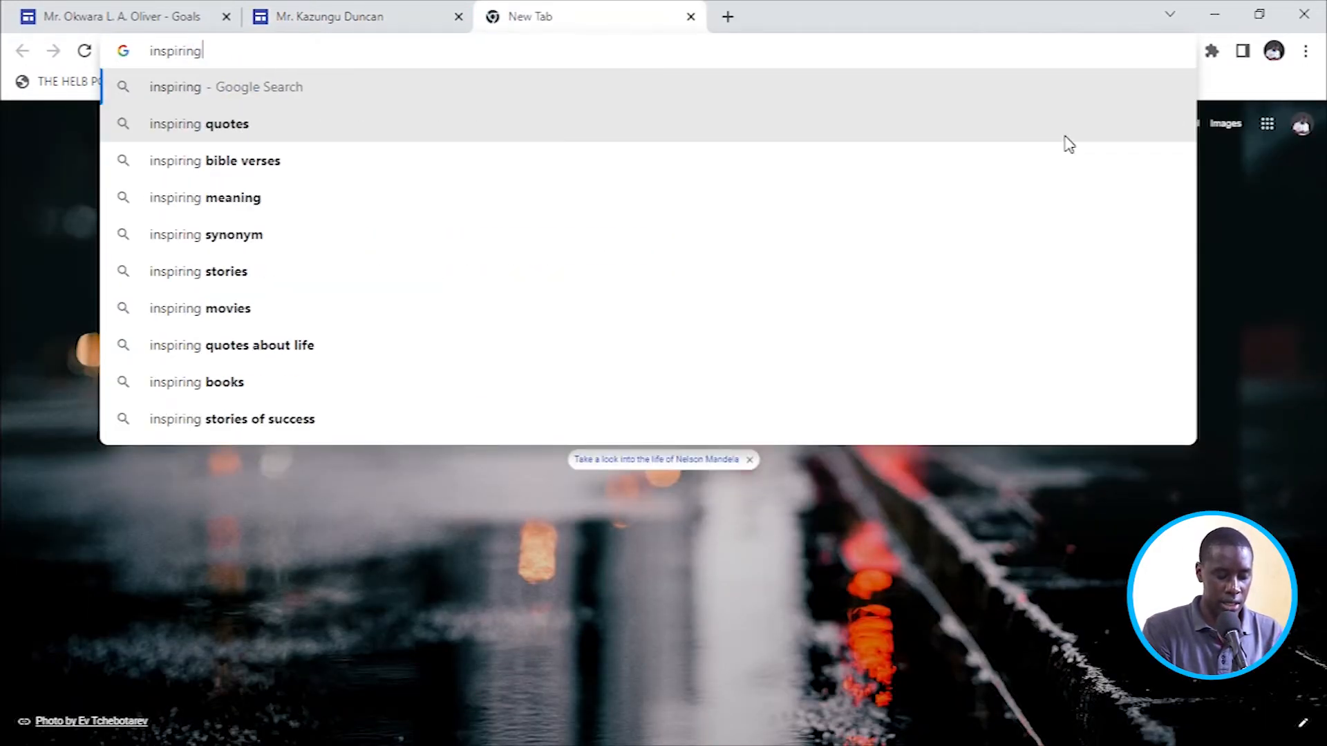
key(Return)
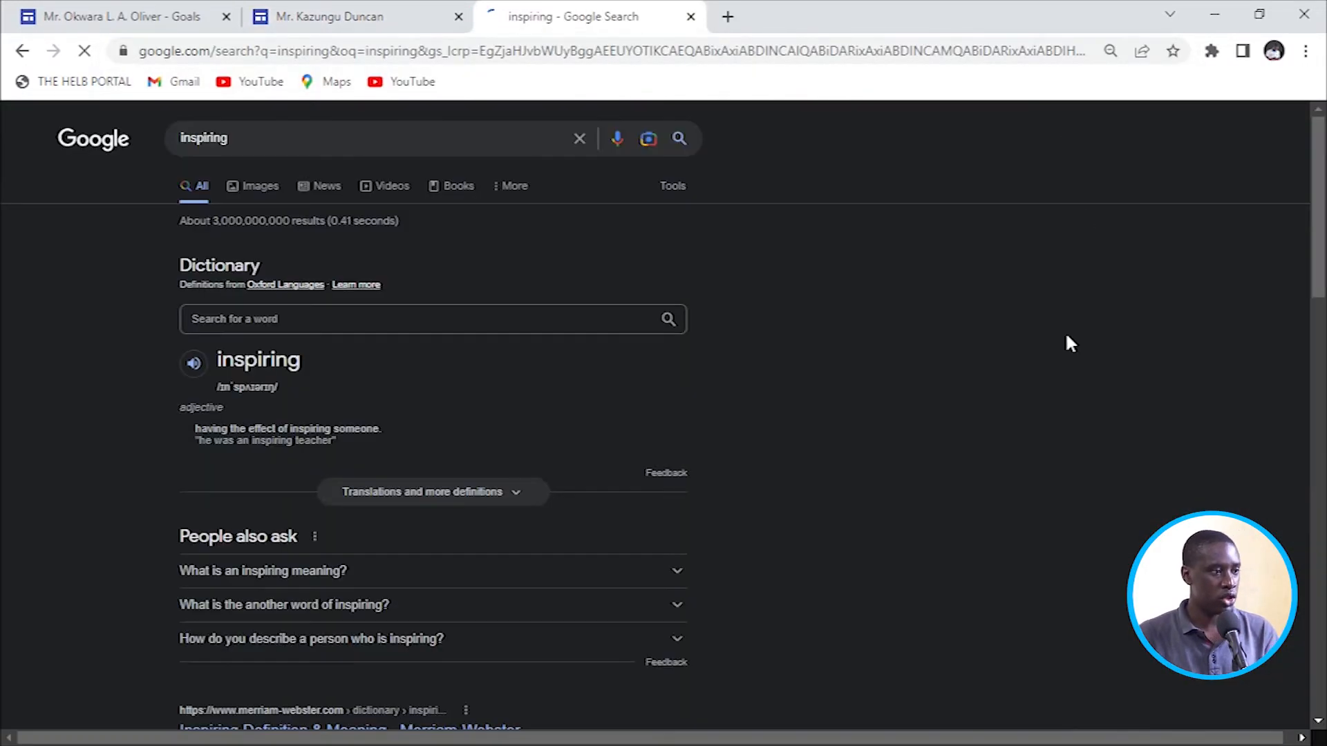
scroll(320, 333, down, 4)
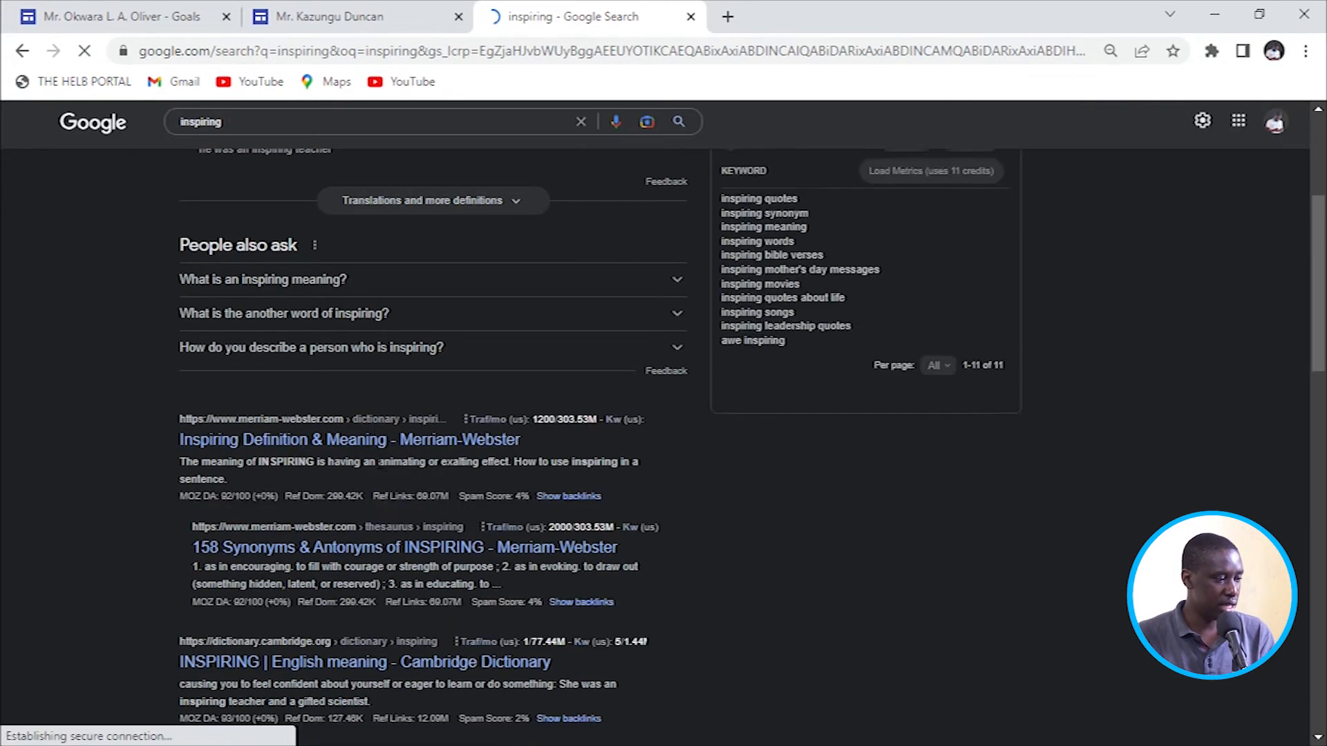
click(326, 442)
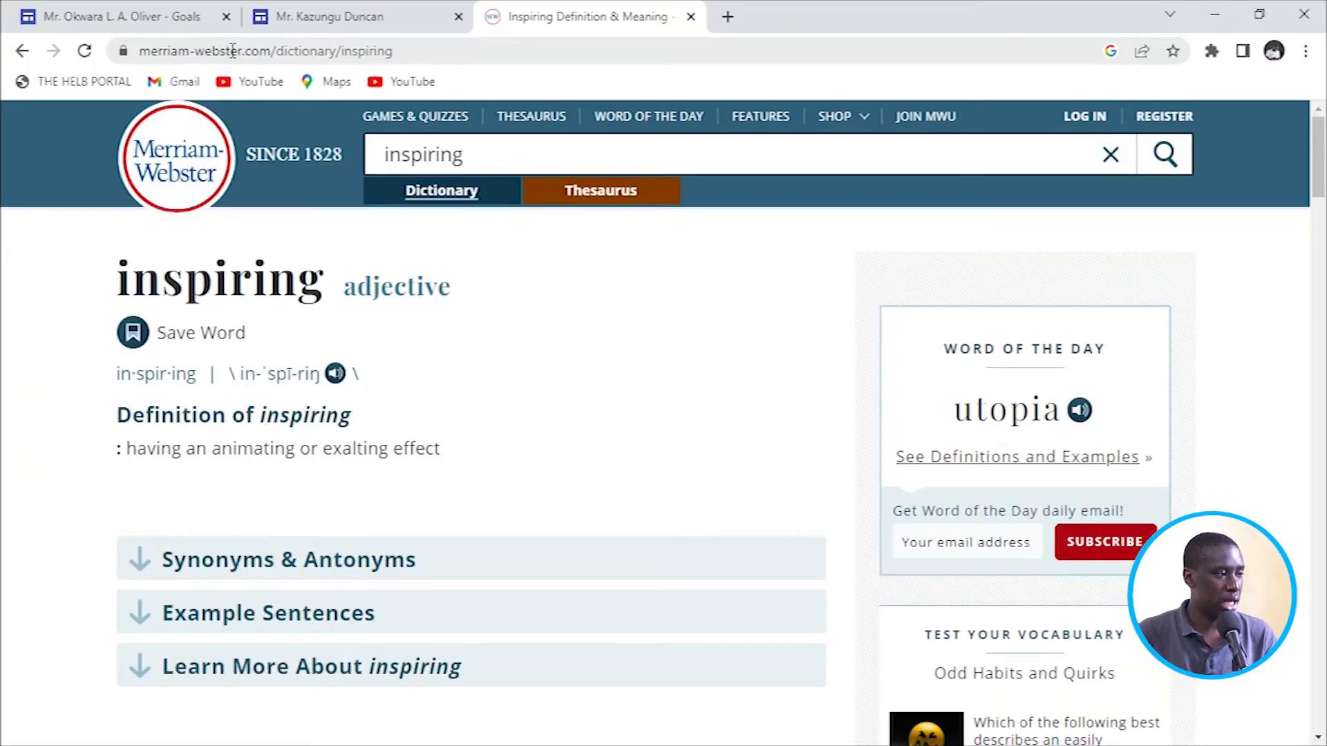
click(232, 52)
right_click(232, 53)
click(280, 154)
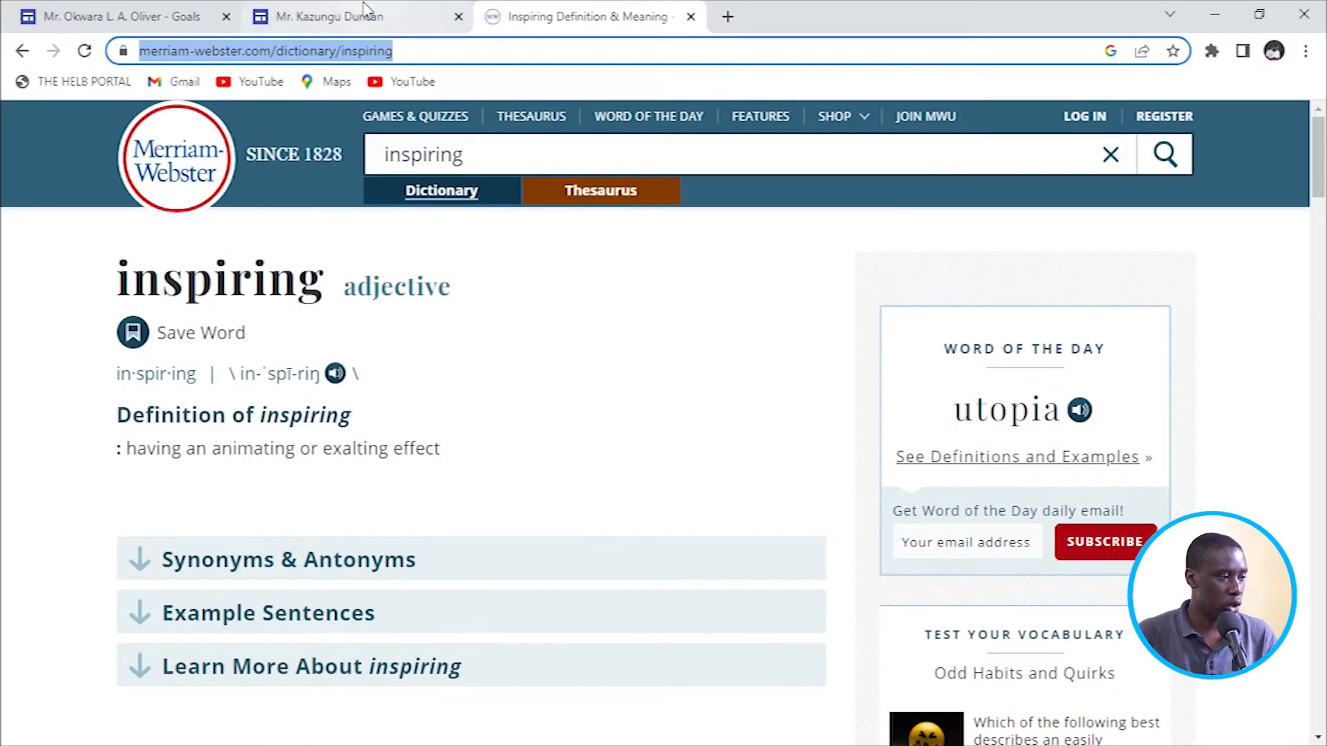
click(324, 16)
Paste the Merriam-Webster URL as the link for 'inspiring' and apply it.
click(710, 606)
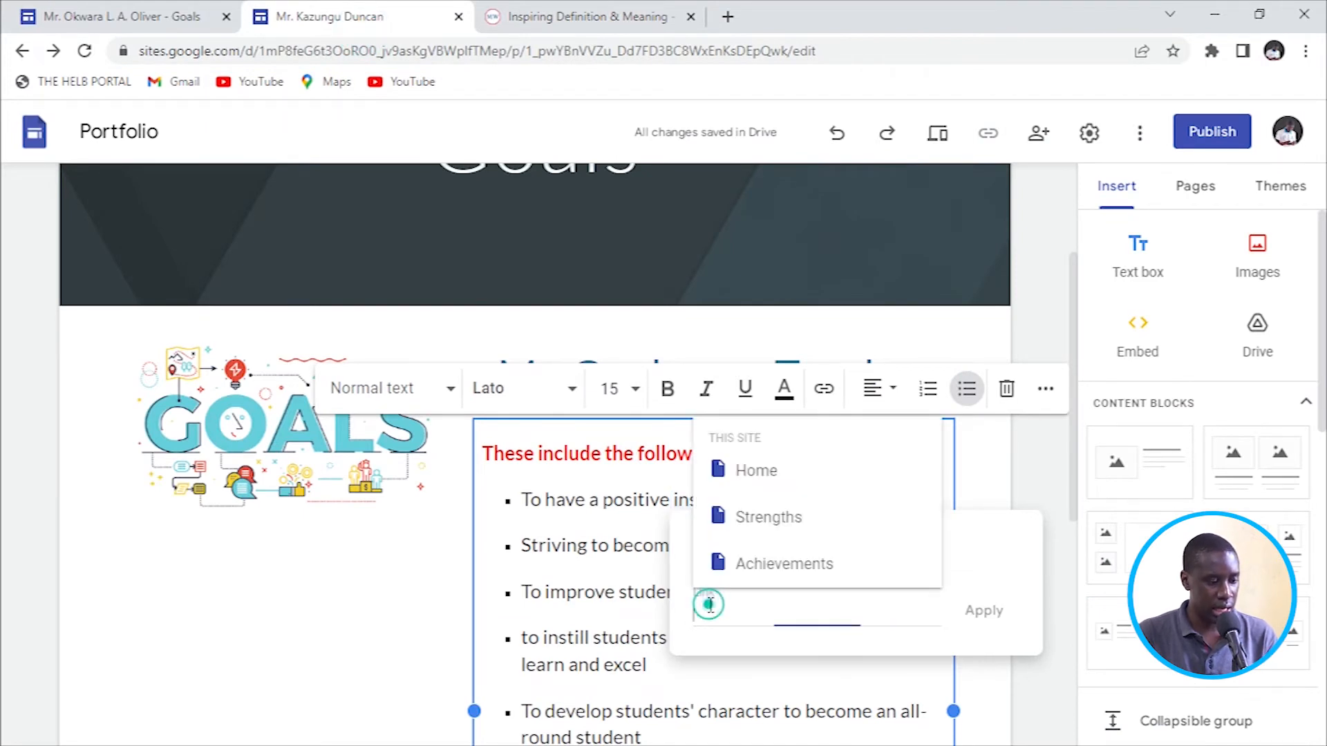
right_click(712, 606)
click(767, 427)
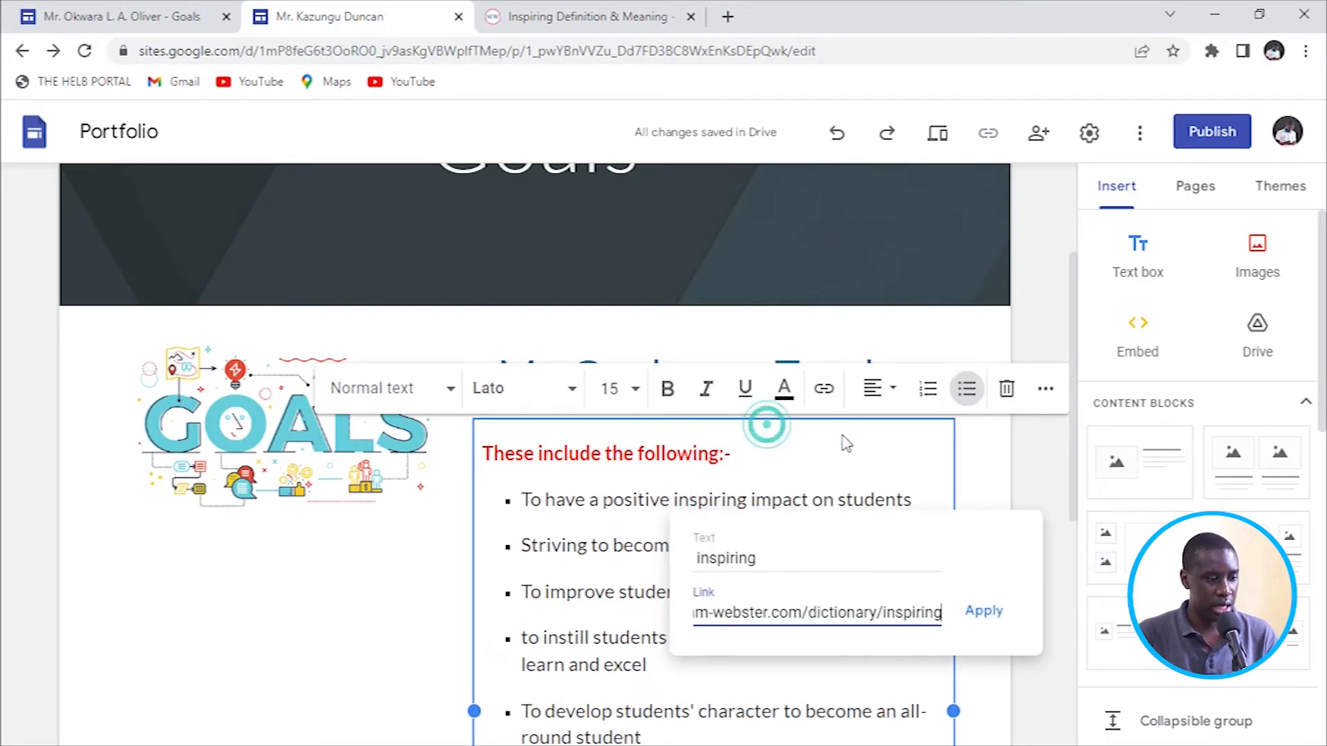
click(982, 610)
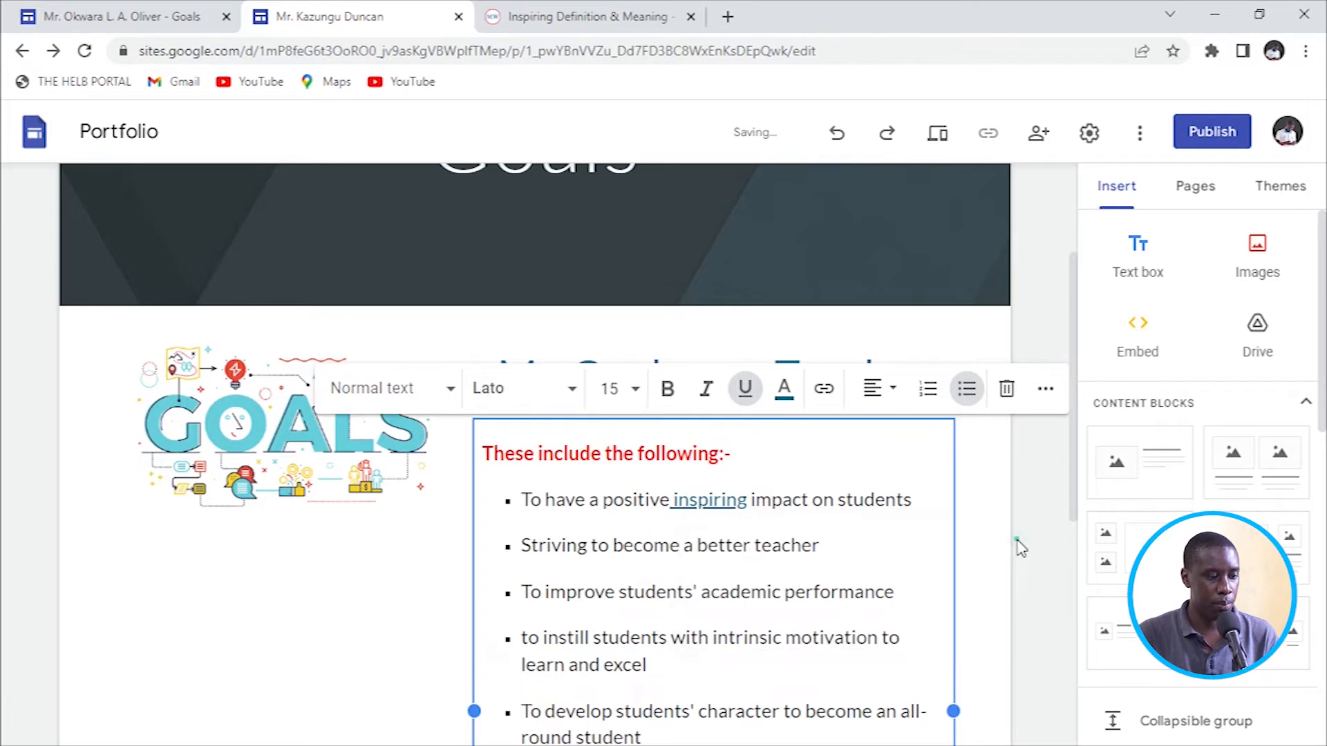
key(Escape)
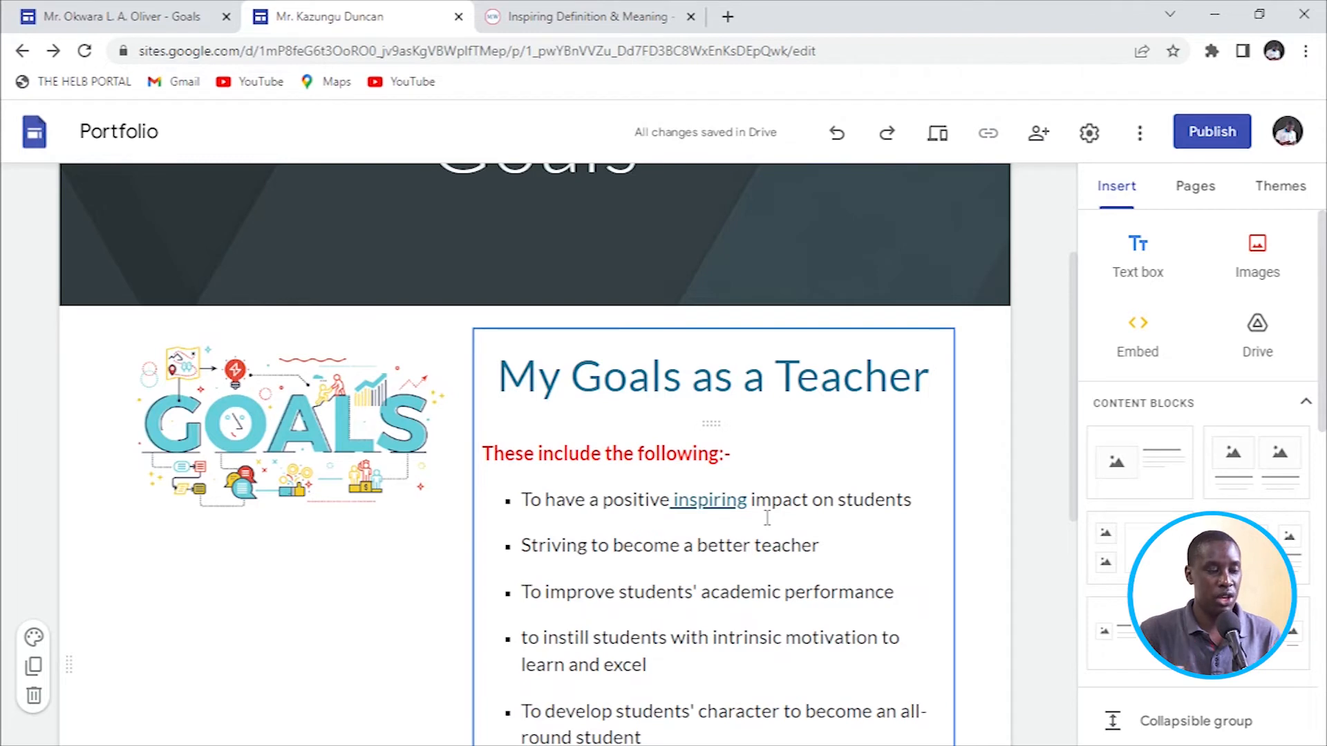
scroll(766, 517, up, 3)
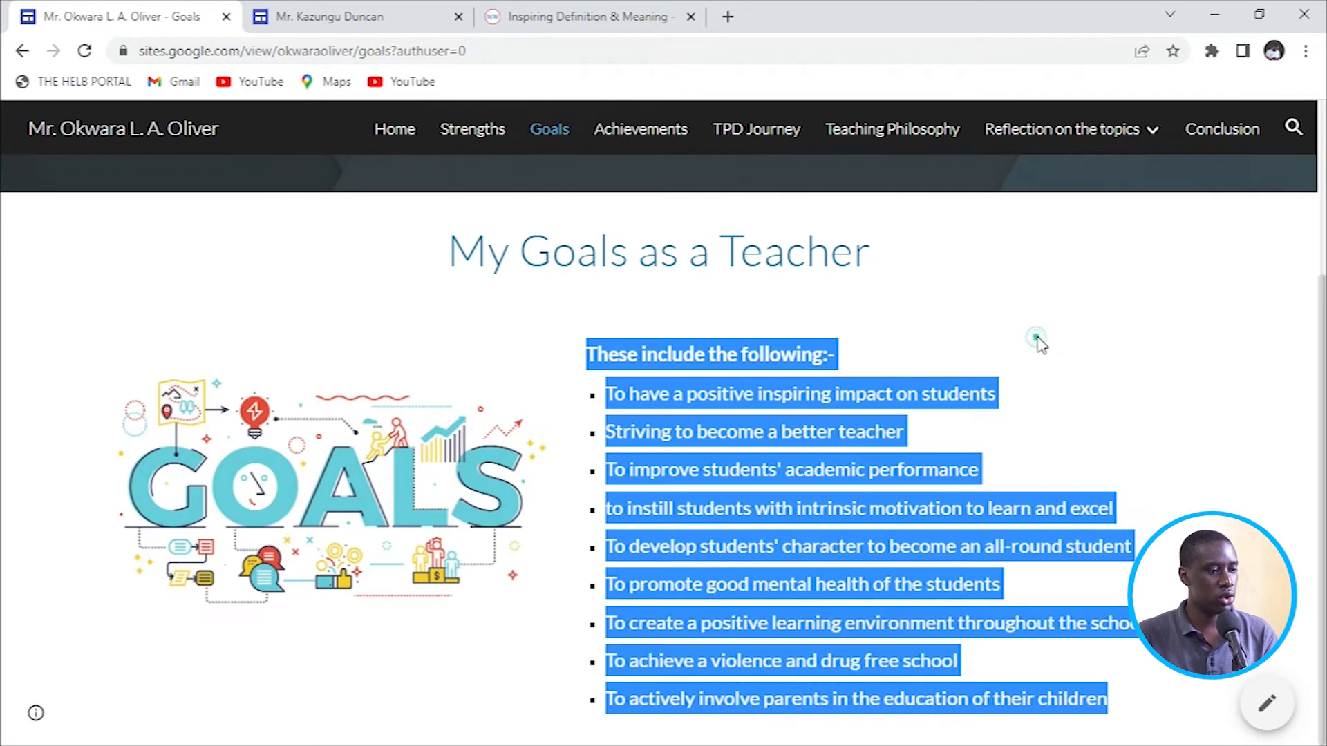
View the example site's Pedagogy reflection page, then return to the own site's editor.
mouse_move(1003, 153)
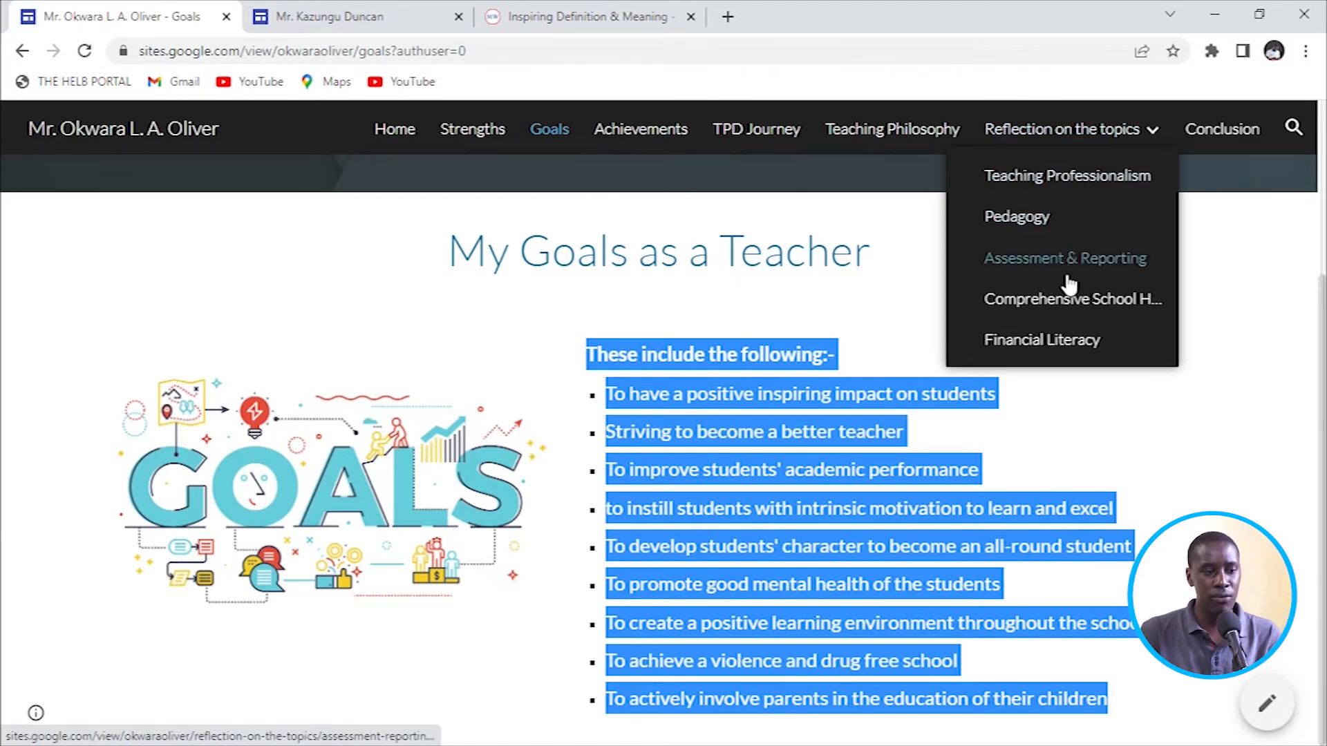
click(1021, 217)
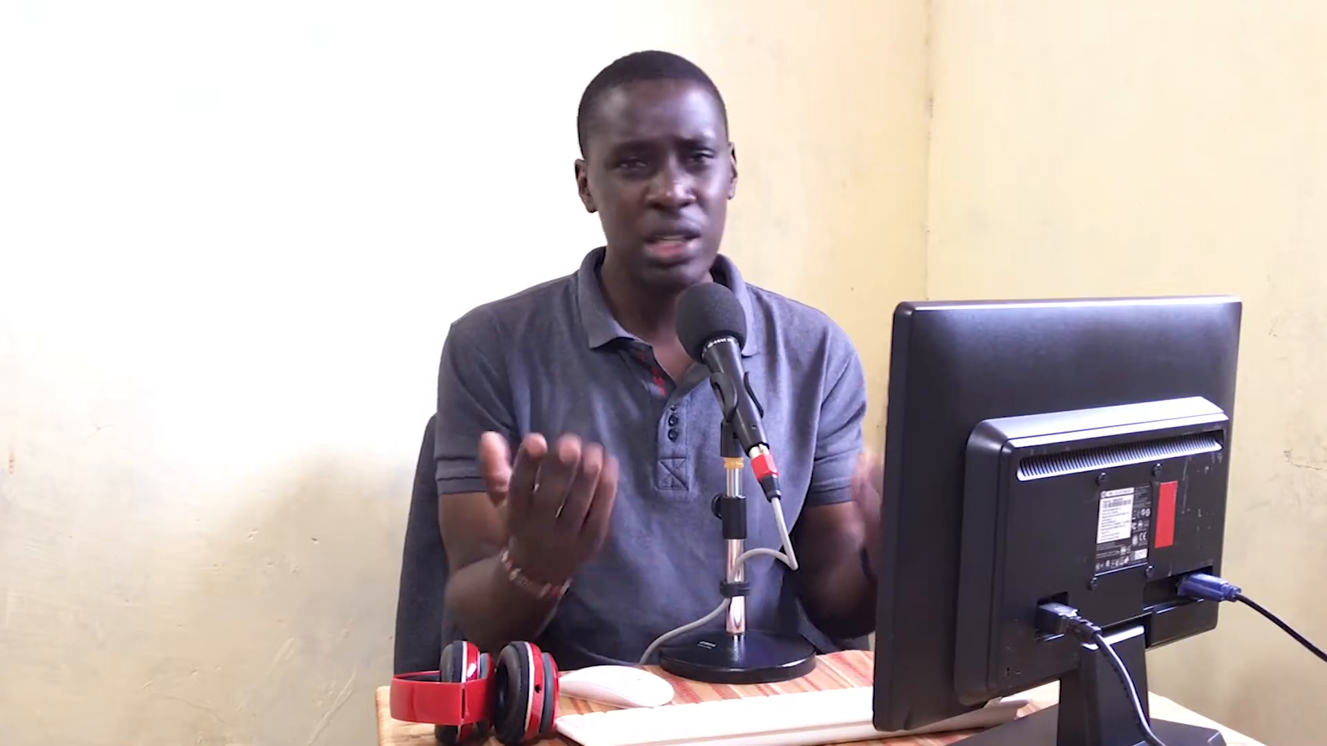
click(1151, 132)
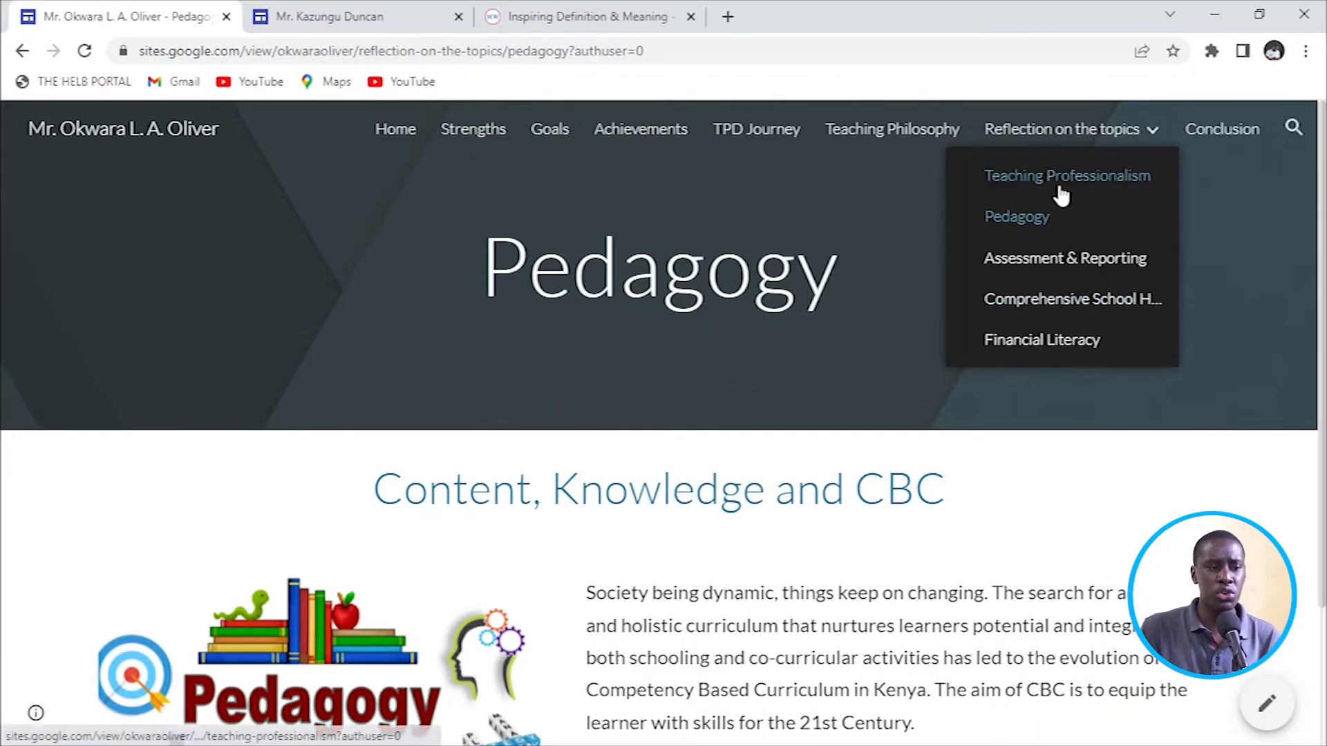
click(352, 21)
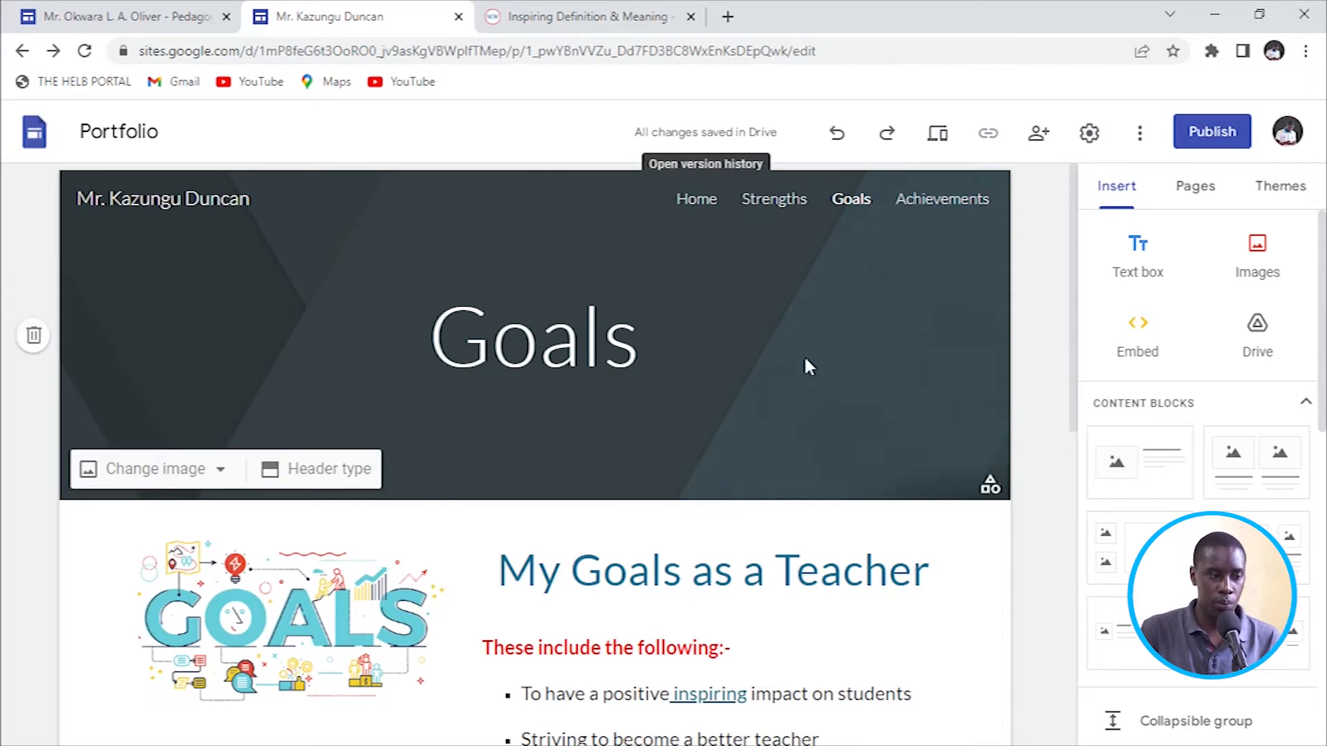
Add a Reflections page and move it below Achievements at the end of the page list.
click(1197, 192)
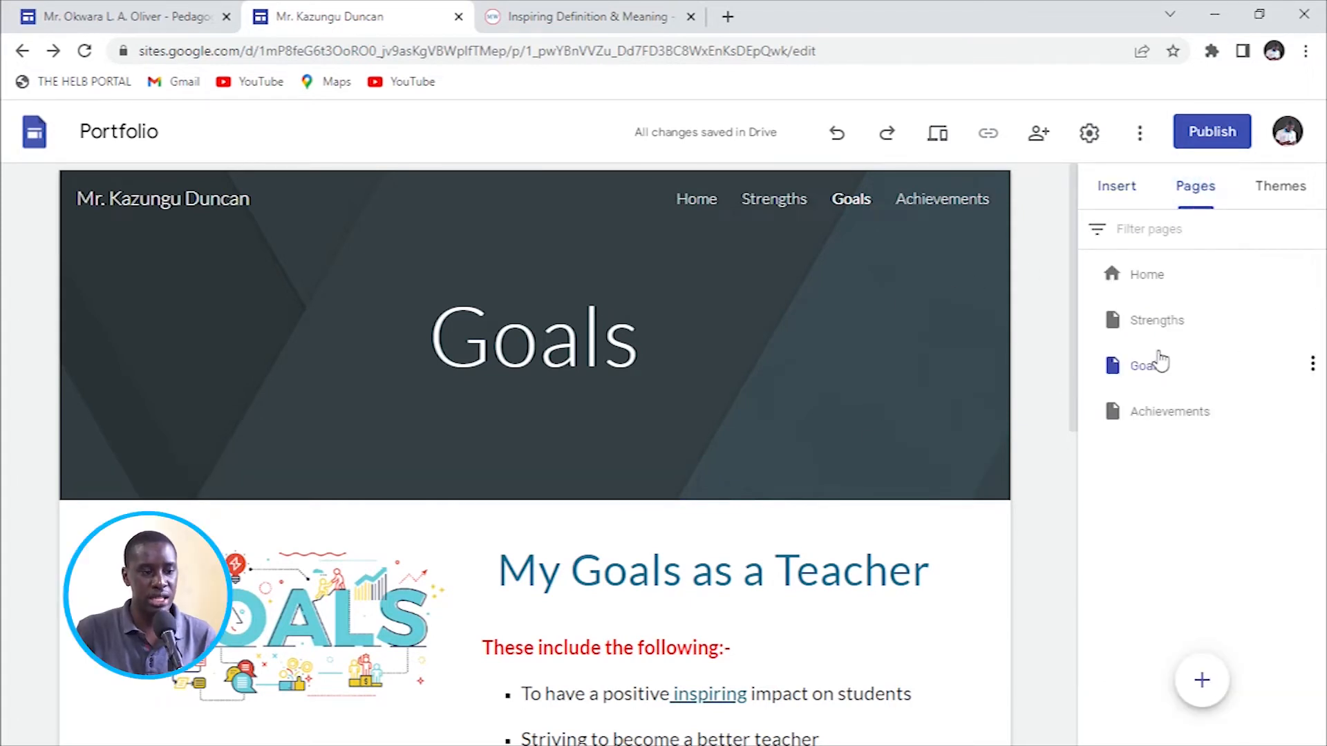
mouse_move(1202, 683)
click(1203, 684)
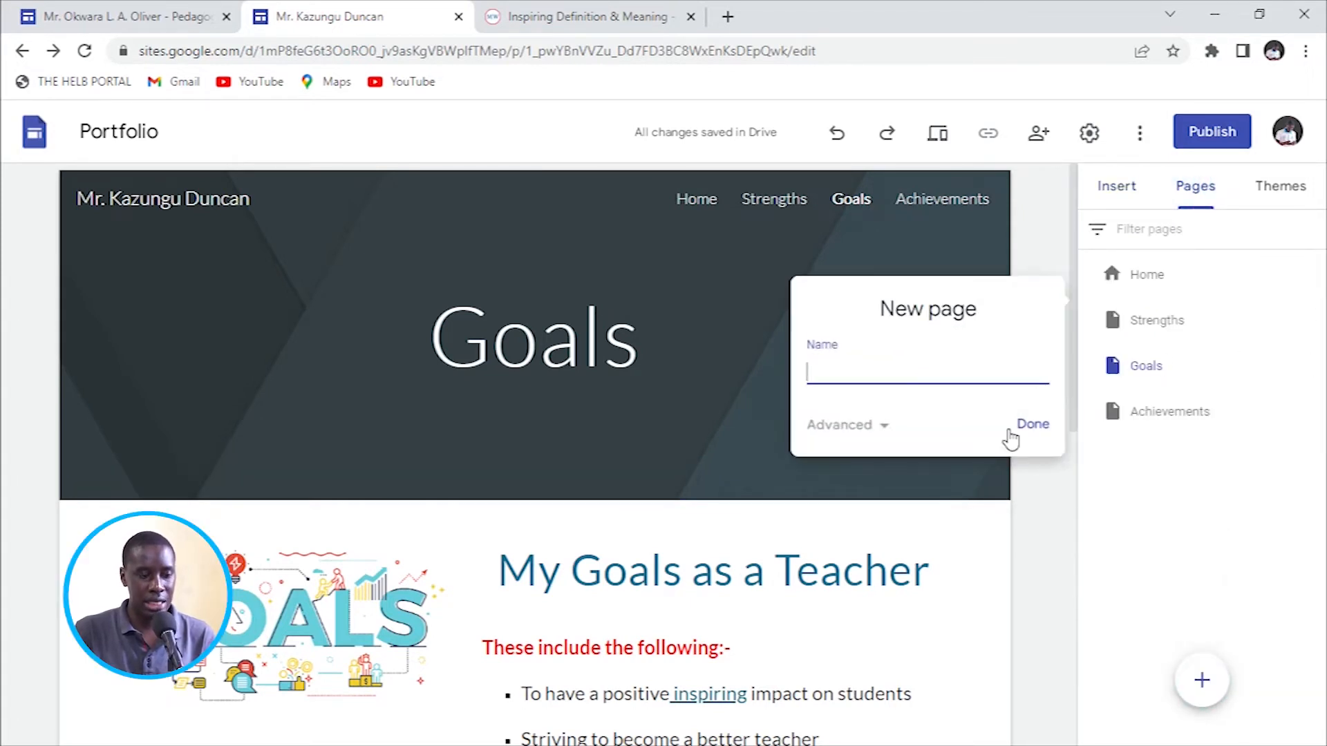
text(Reflections)
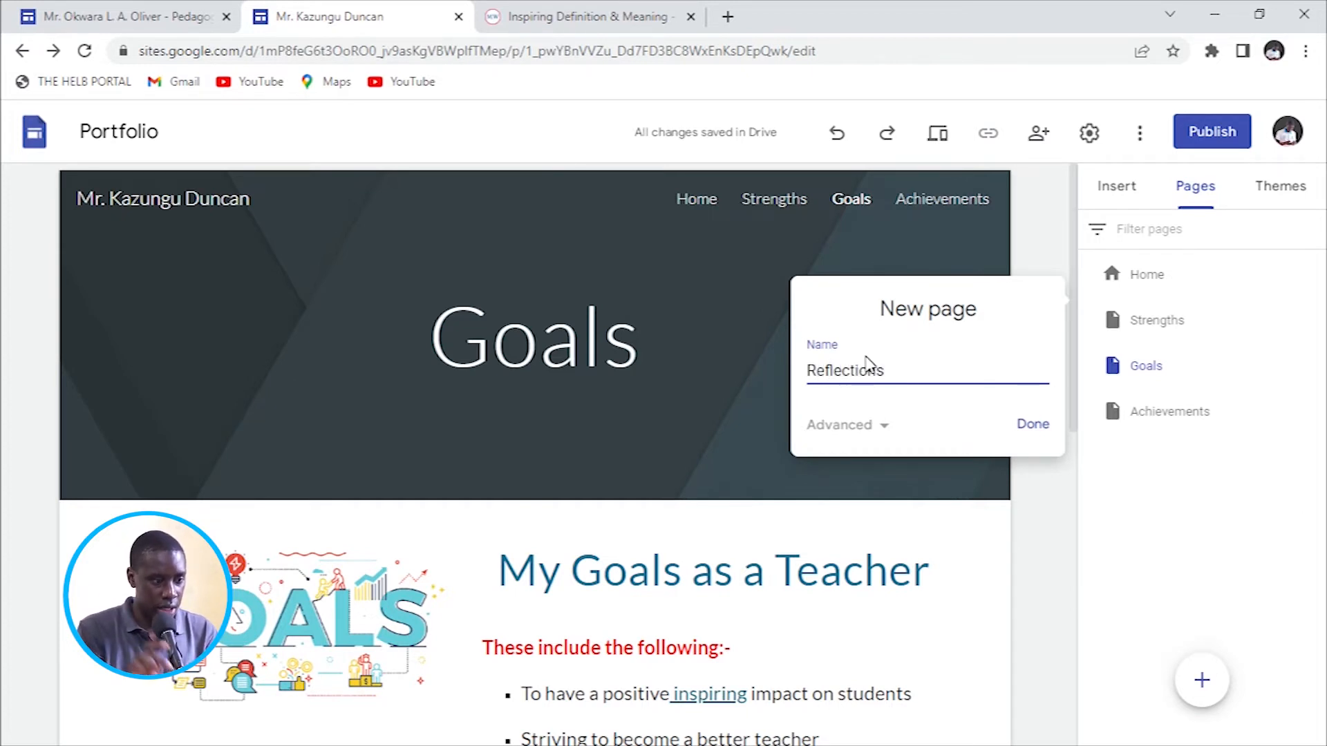
click(1034, 426)
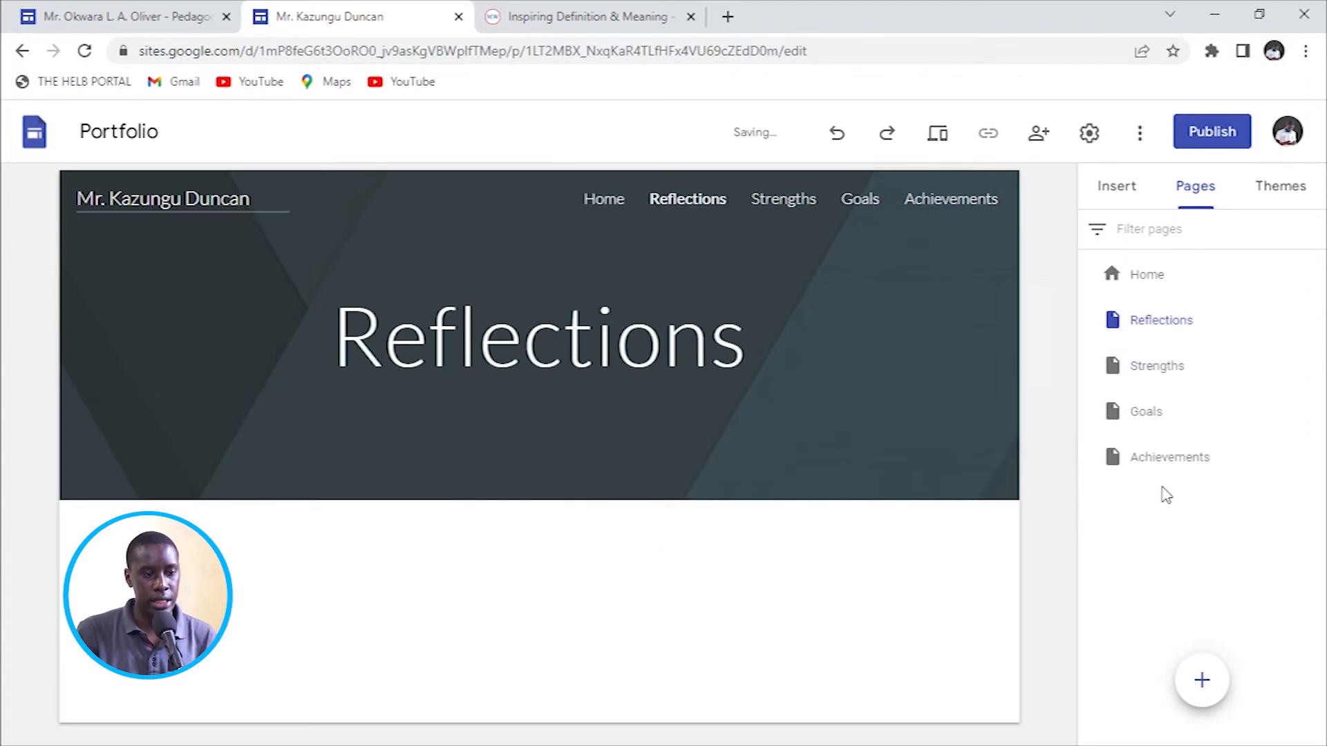
drag(1144, 506, 1126, 486)
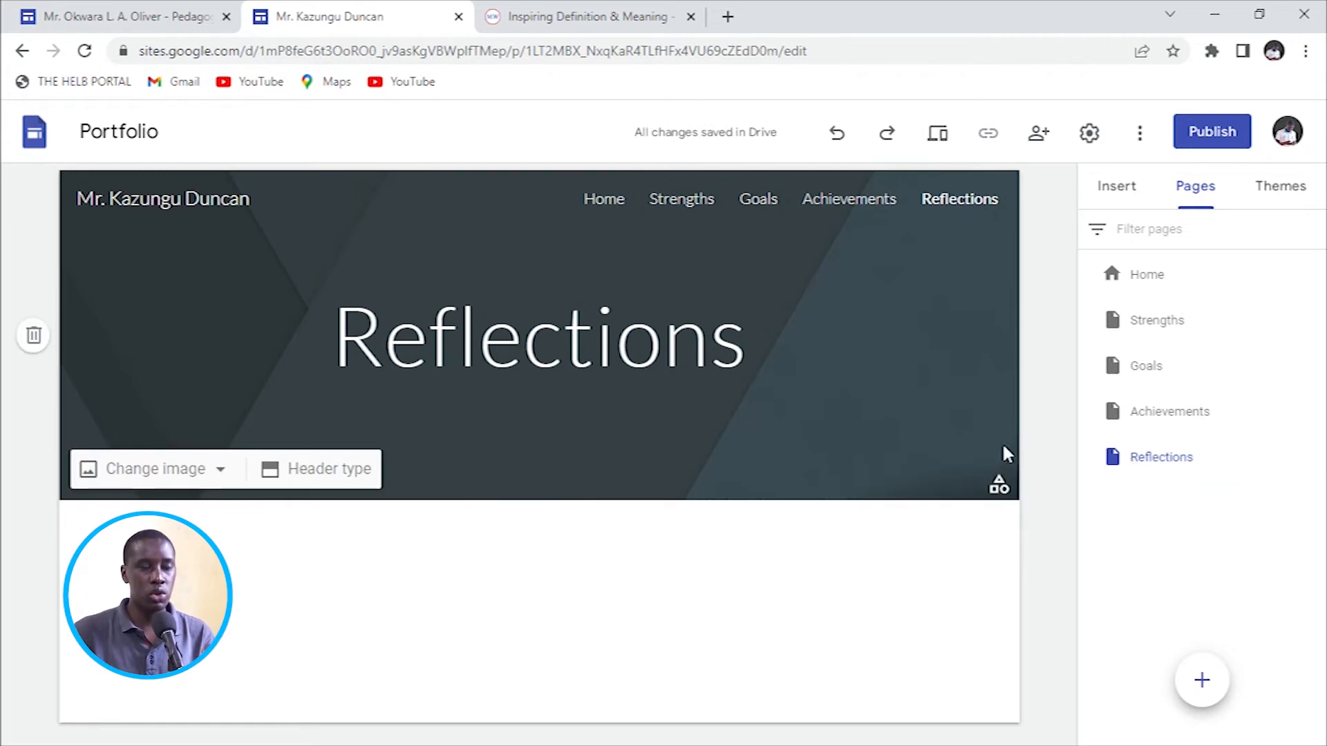
Check the example portfolio's Pedagogy page, then begin another new page in the editor.
click(131, 17)
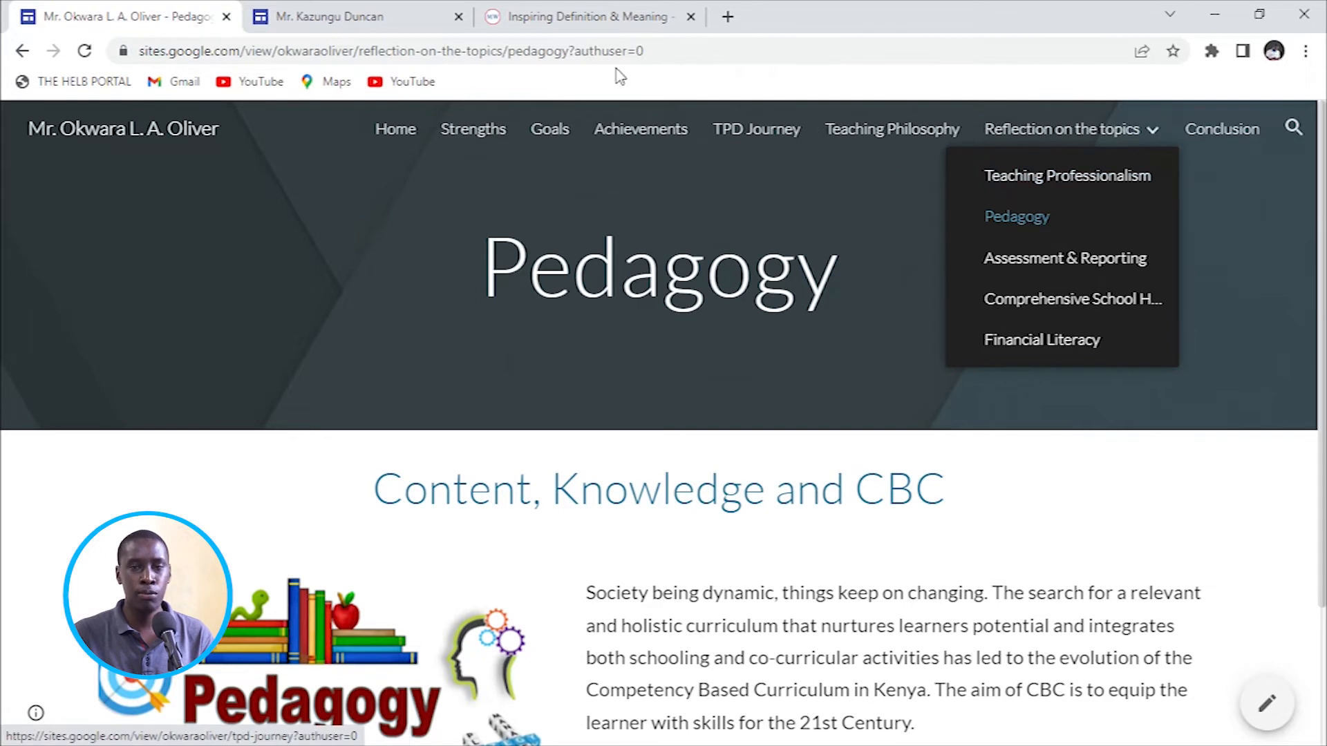
click(330, 16)
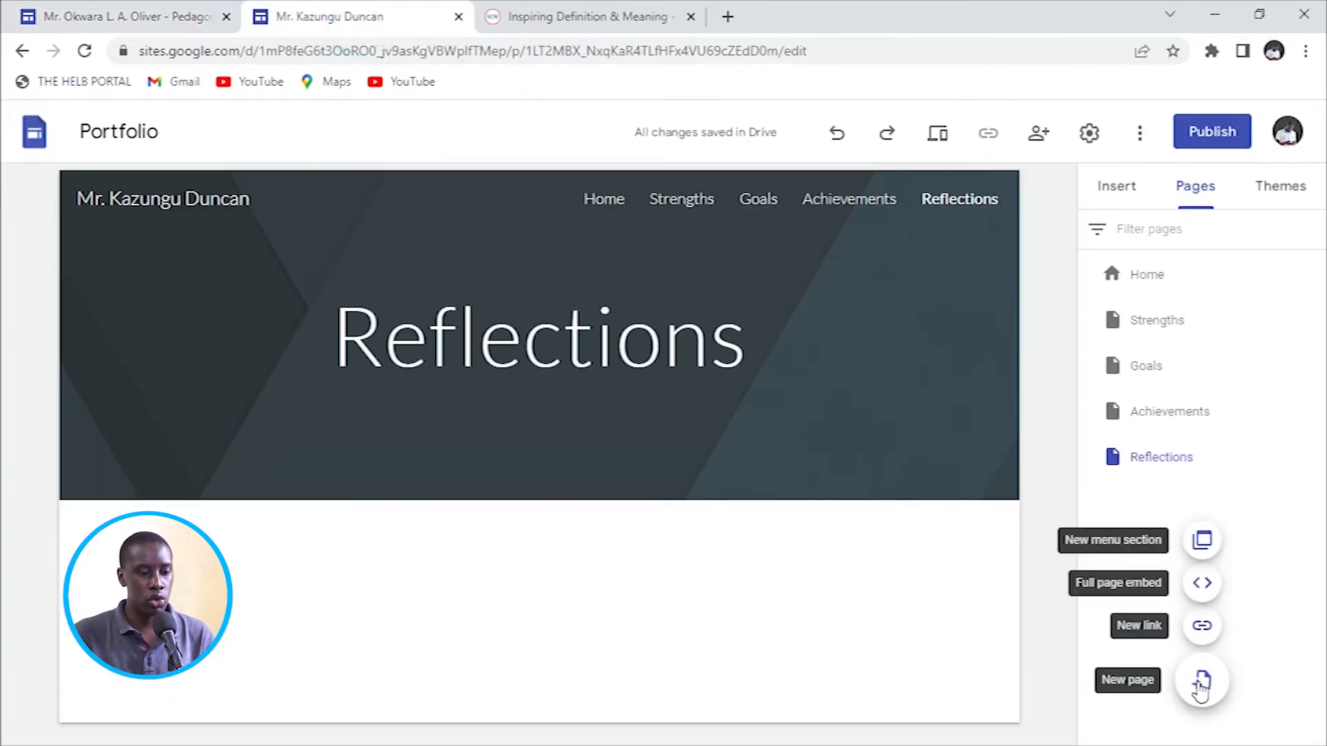
click(1201, 684)
Create a Teaching Professionalism page and nest it under Reflections as a subpage.
text(Twe)
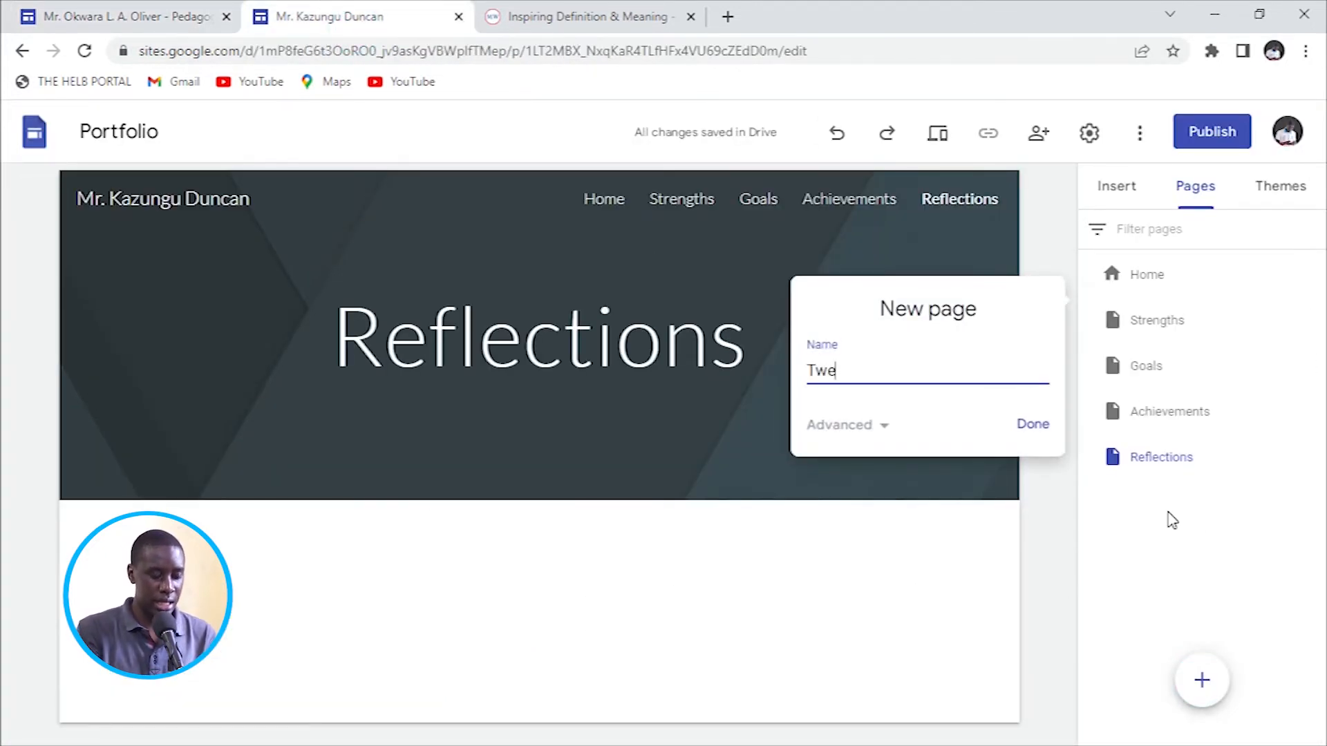
key(BackSpace)
key(BackSpace)
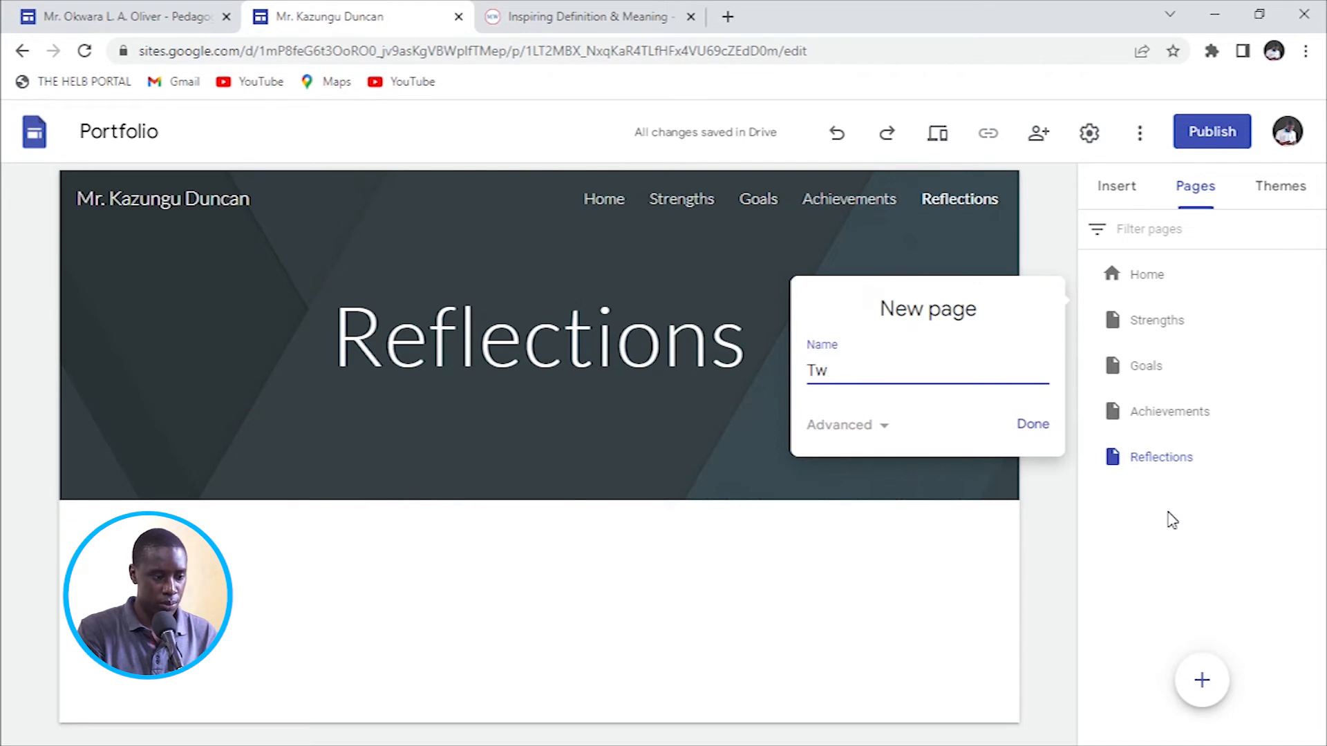
text(aching )
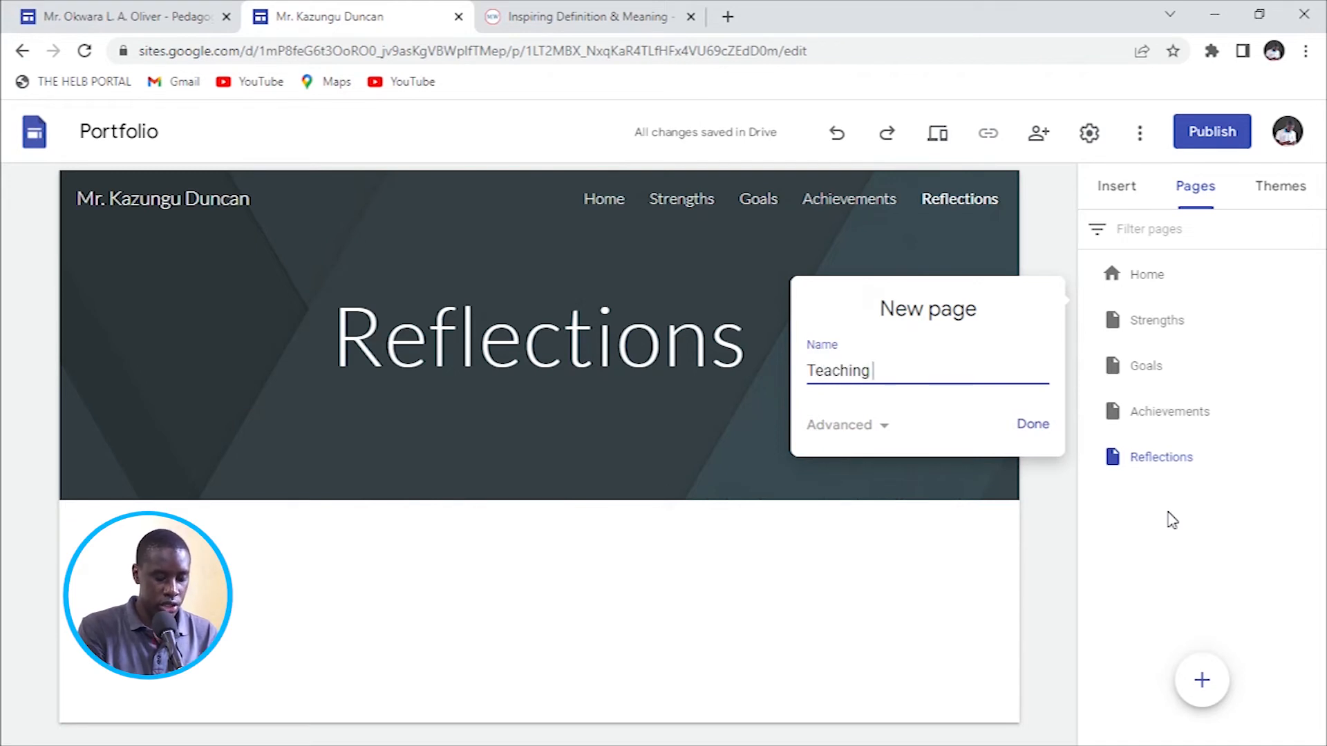
text(Professi)
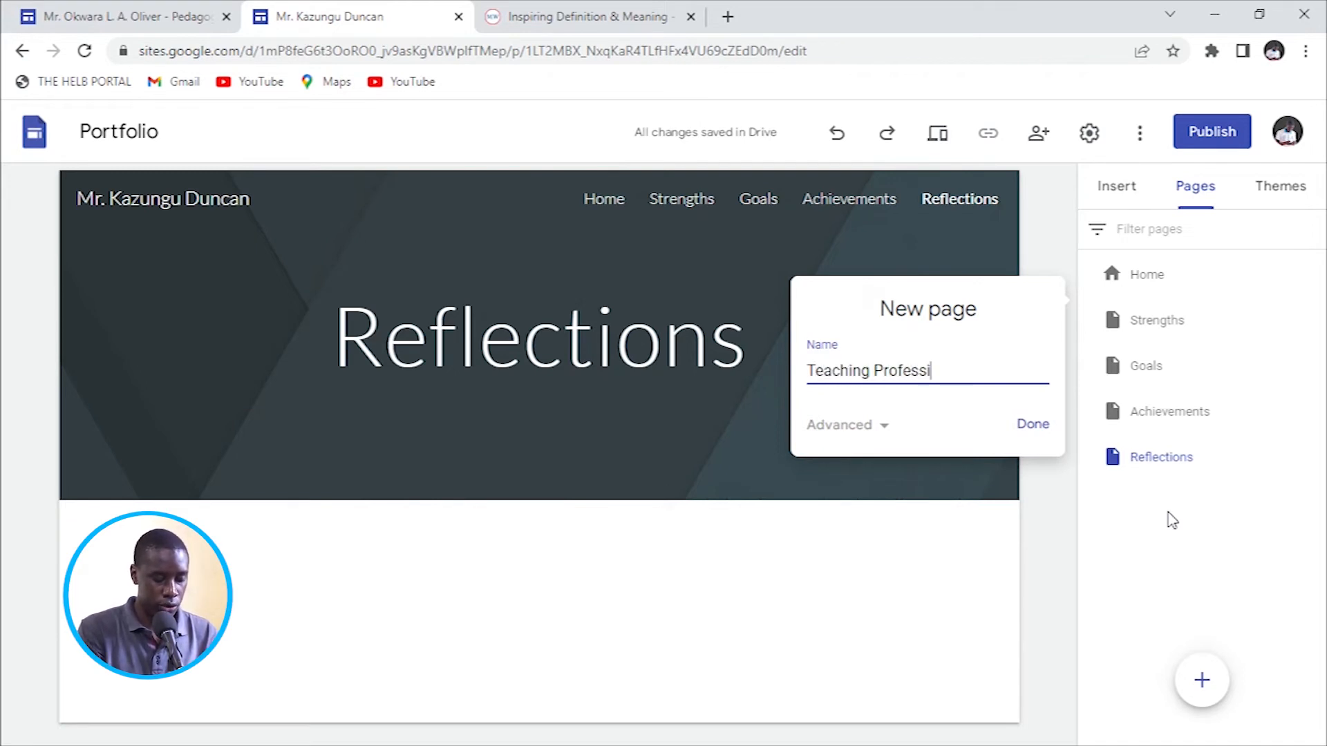
text(onalism)
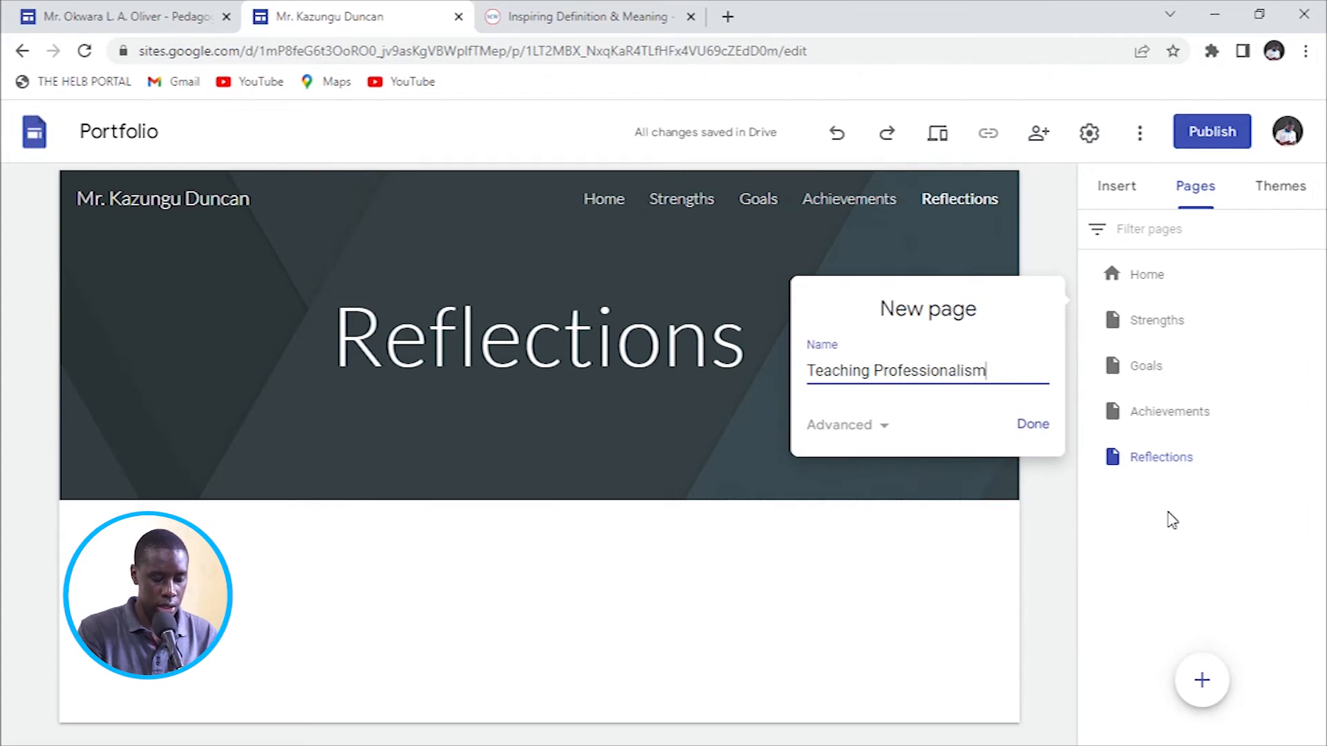
click(1034, 425)
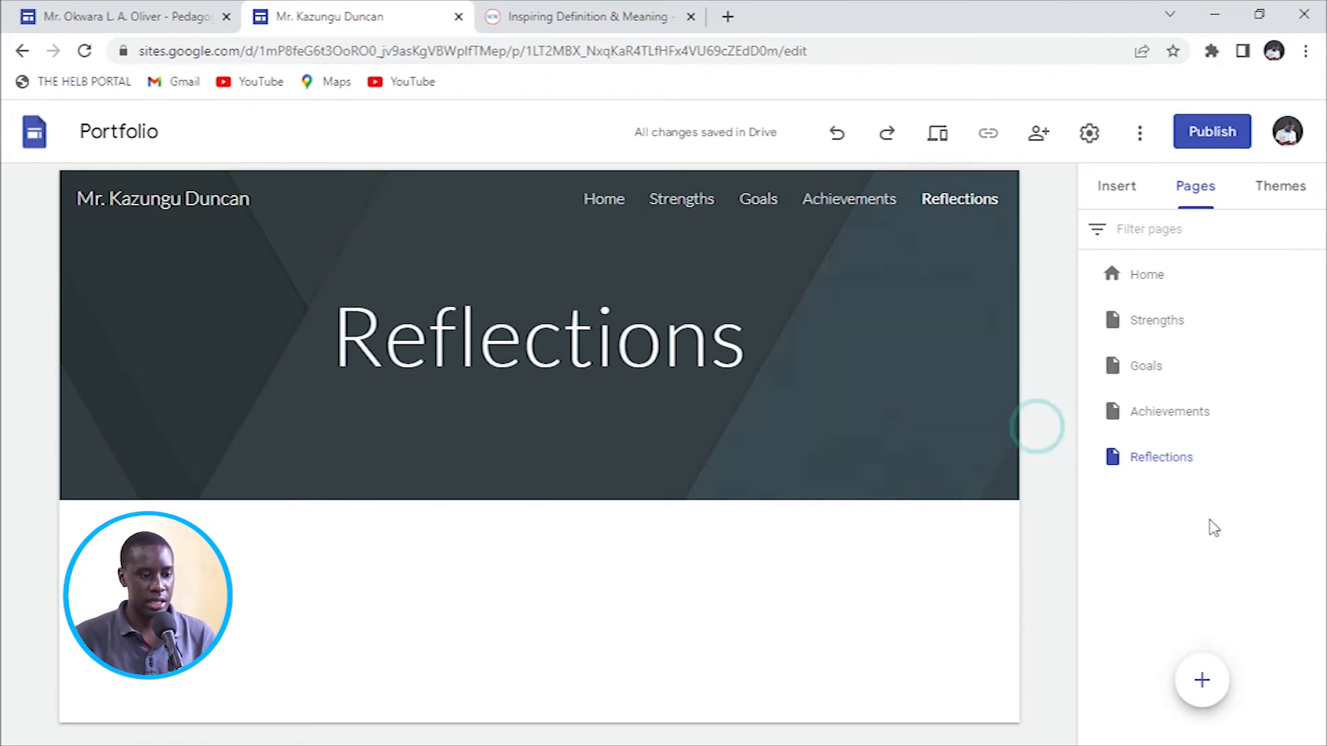
drag(1114, 324, 1158, 500)
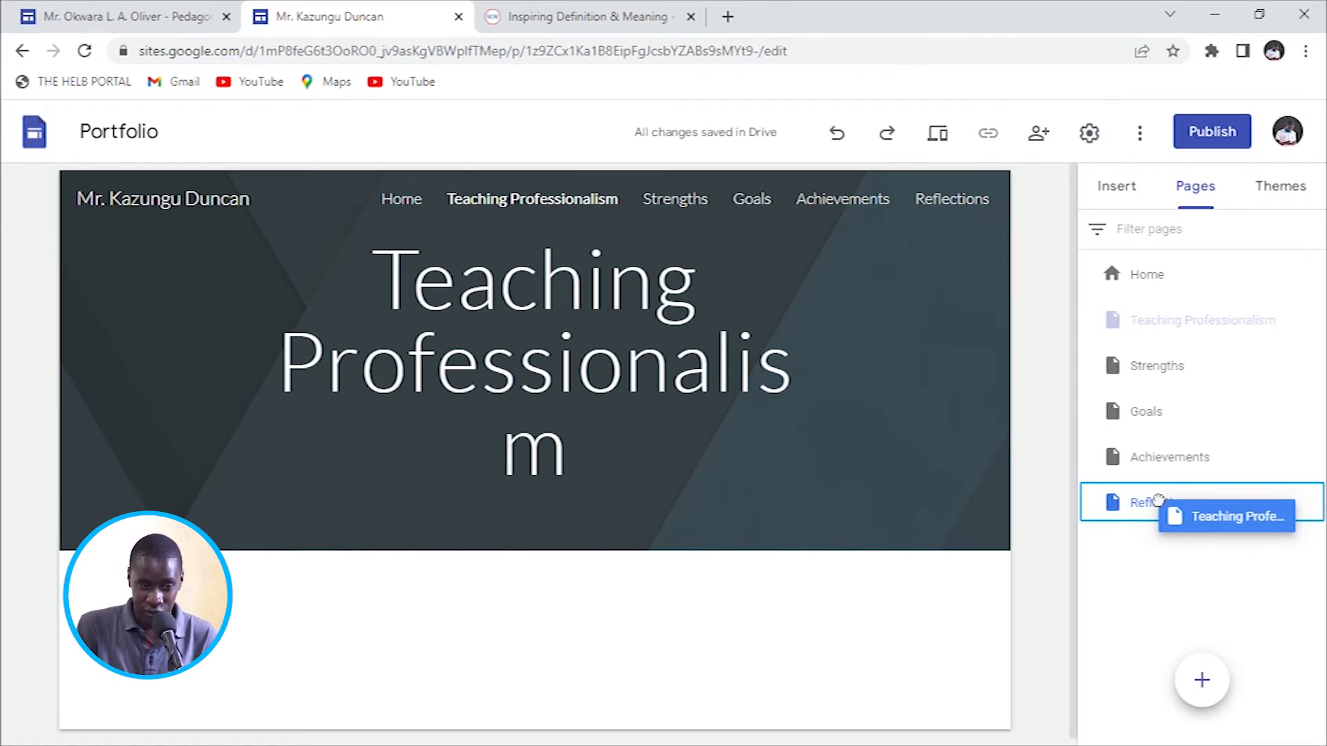
drag(1158, 500, 1158, 501)
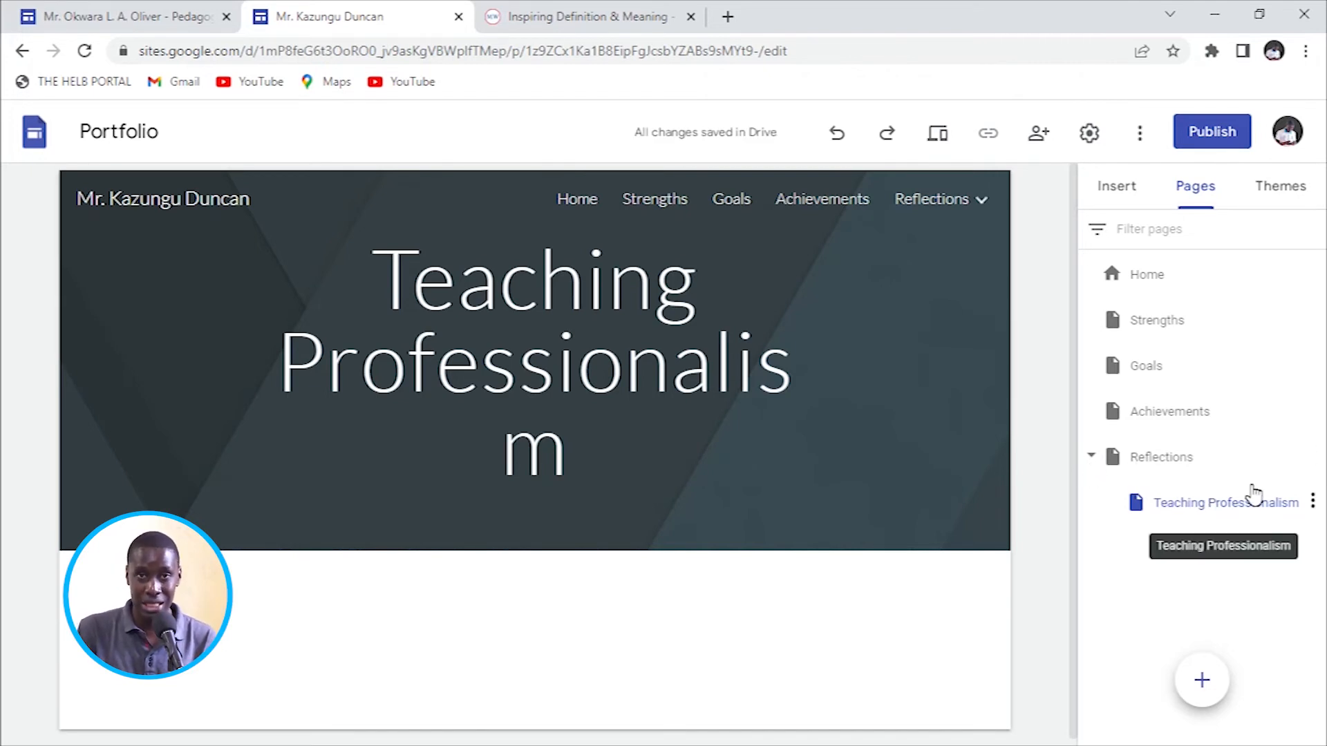
click(1090, 460)
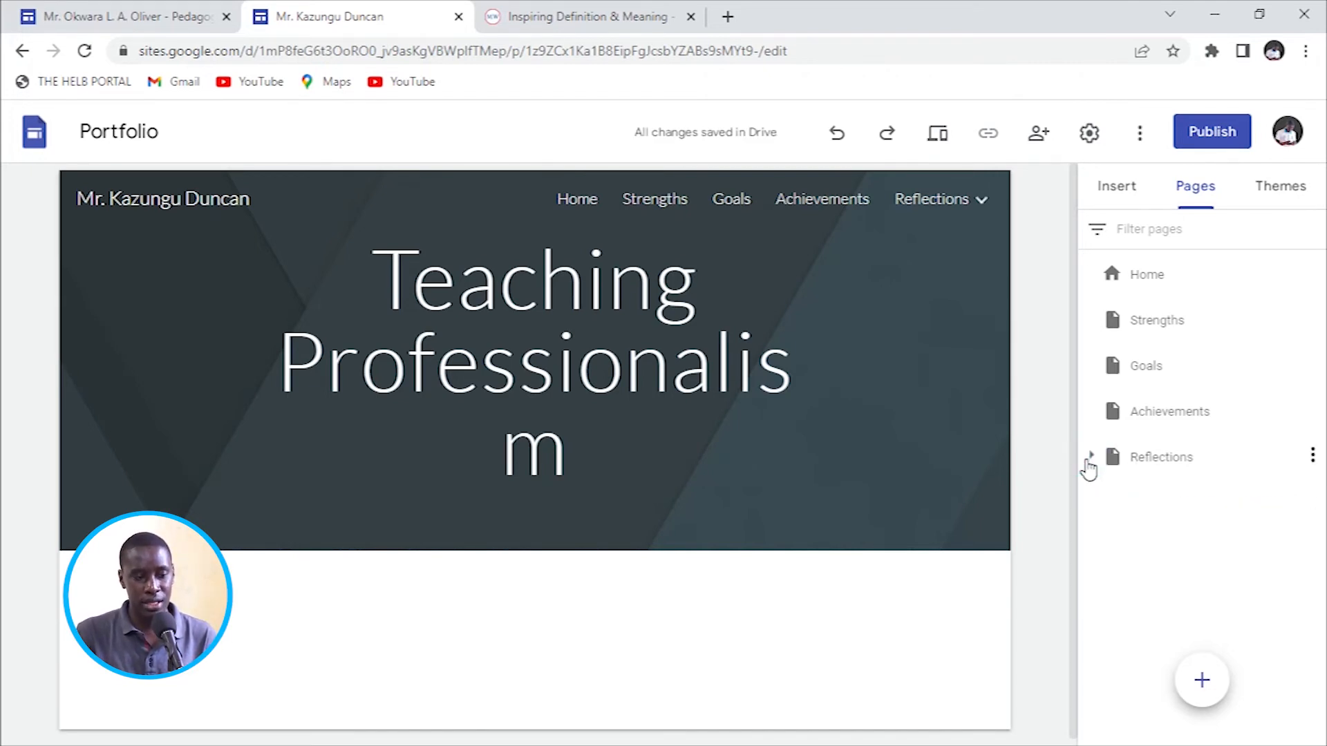
click(1089, 461)
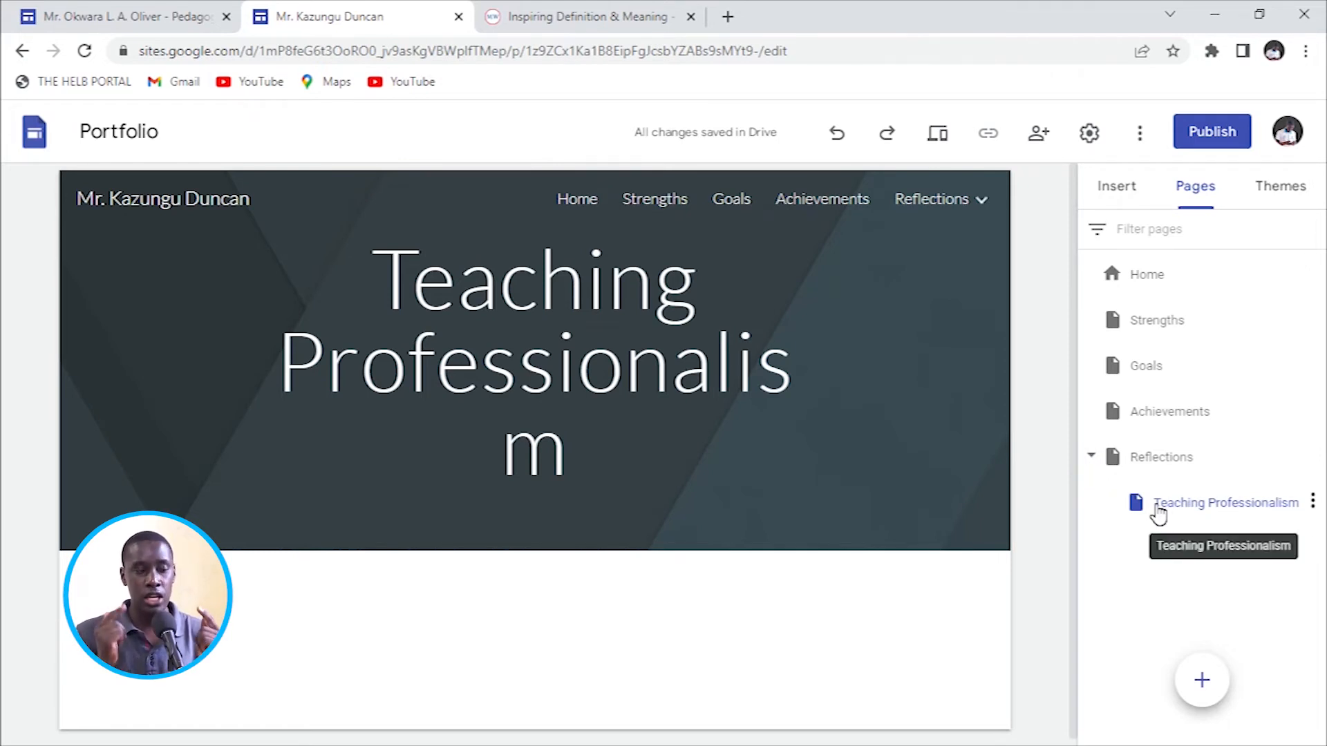
Look at the example portfolio's Pedagogy page, then return to the own site editor.
click(169, 17)
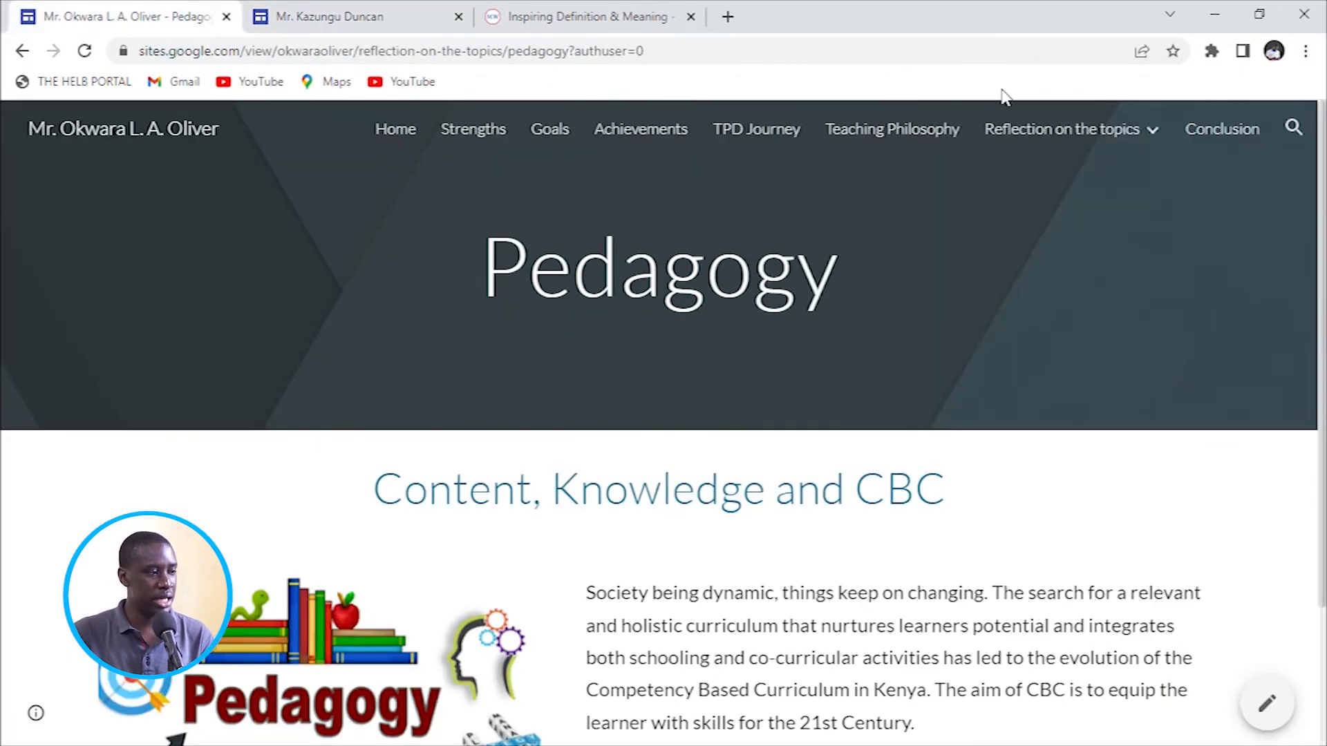
mouse_move(1061, 131)
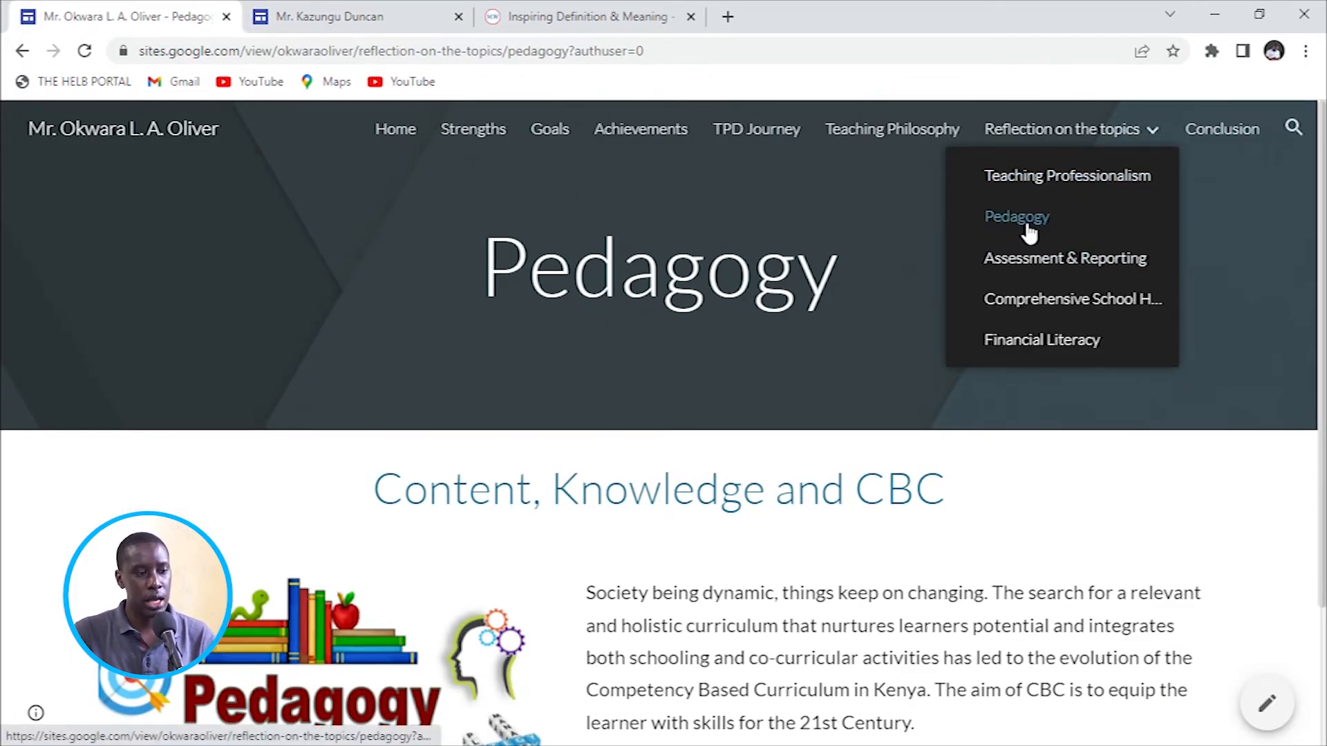
click(348, 18)
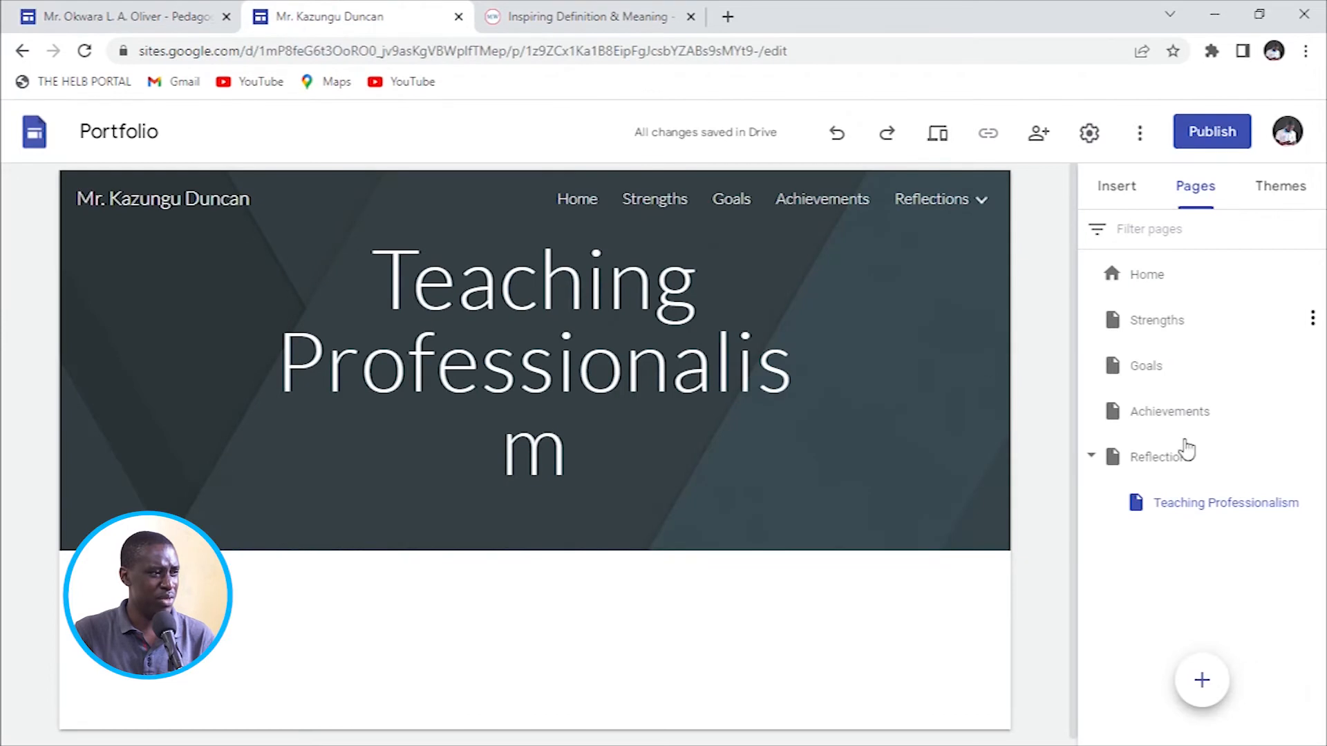
Create a Pedagogy page and nest it under Reflections after Teaching Professionalism.
click(1200, 680)
text(Pedago)
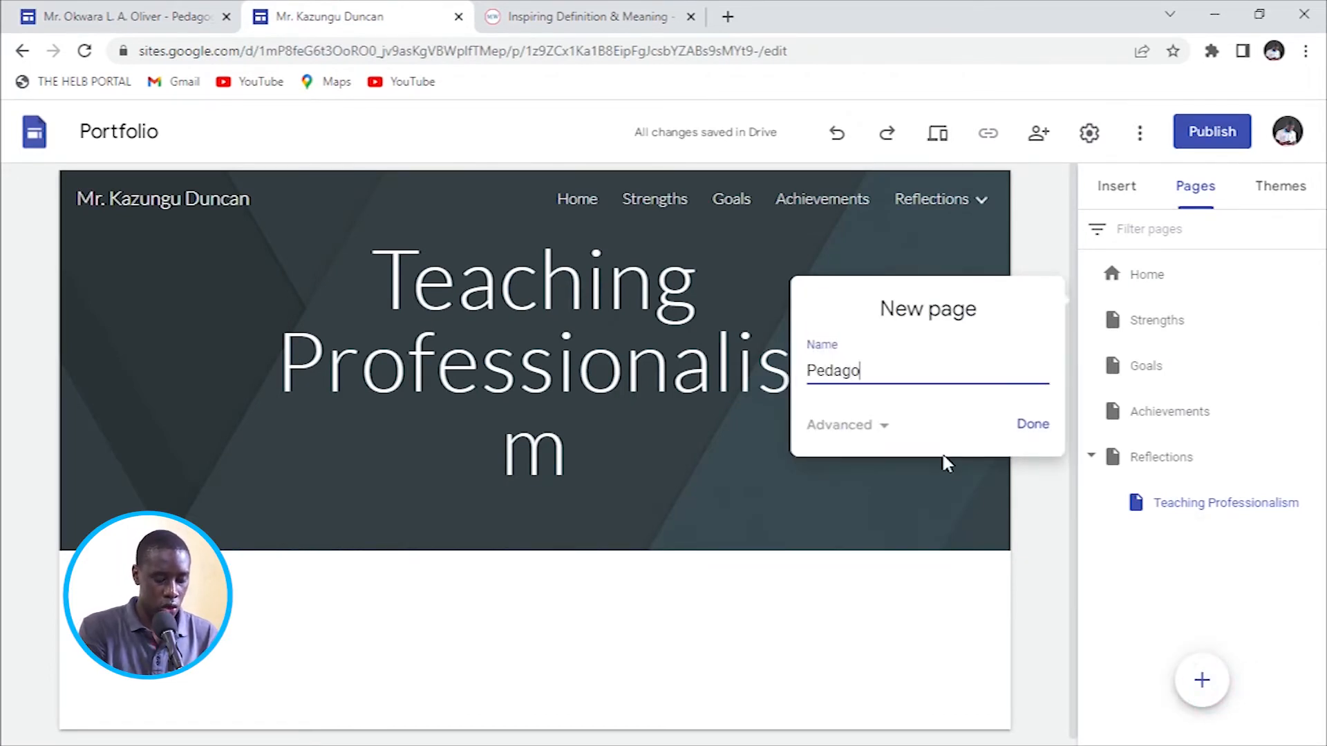
text(gy)
click(1033, 419)
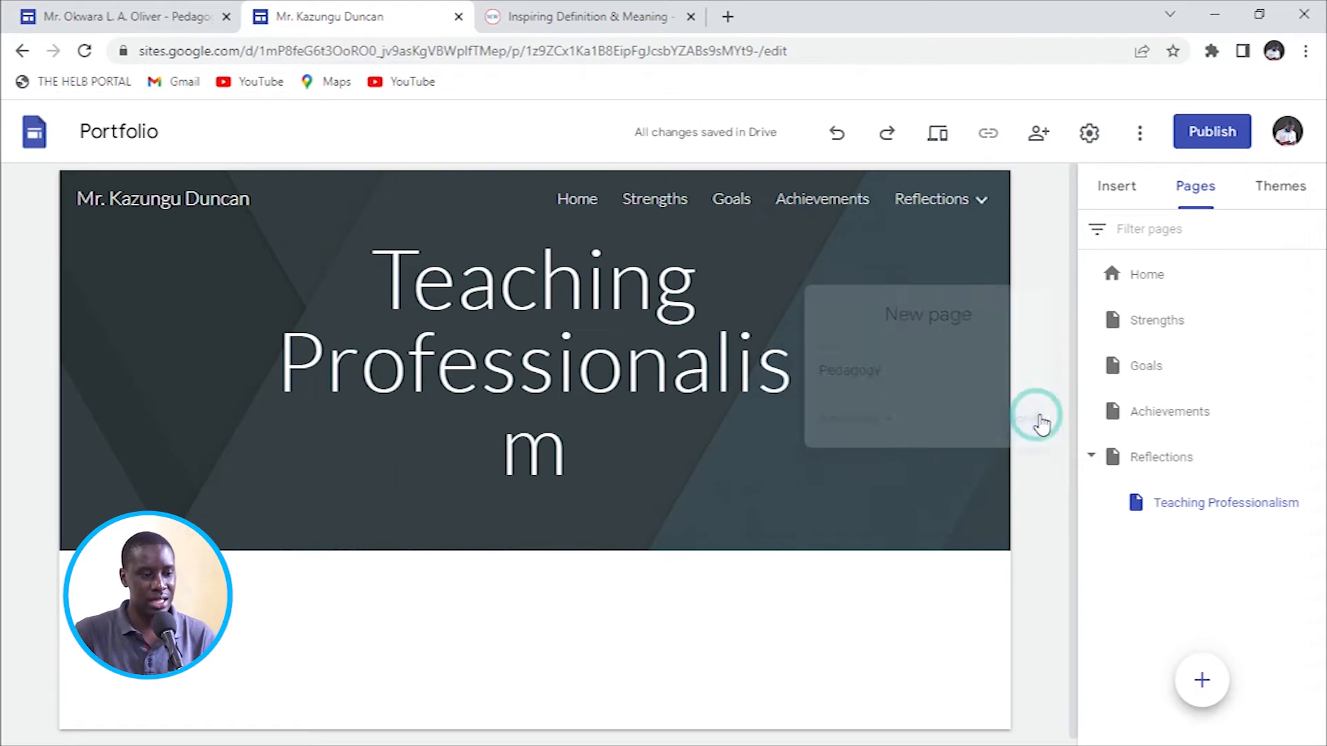
drag(1113, 318, 1167, 502)
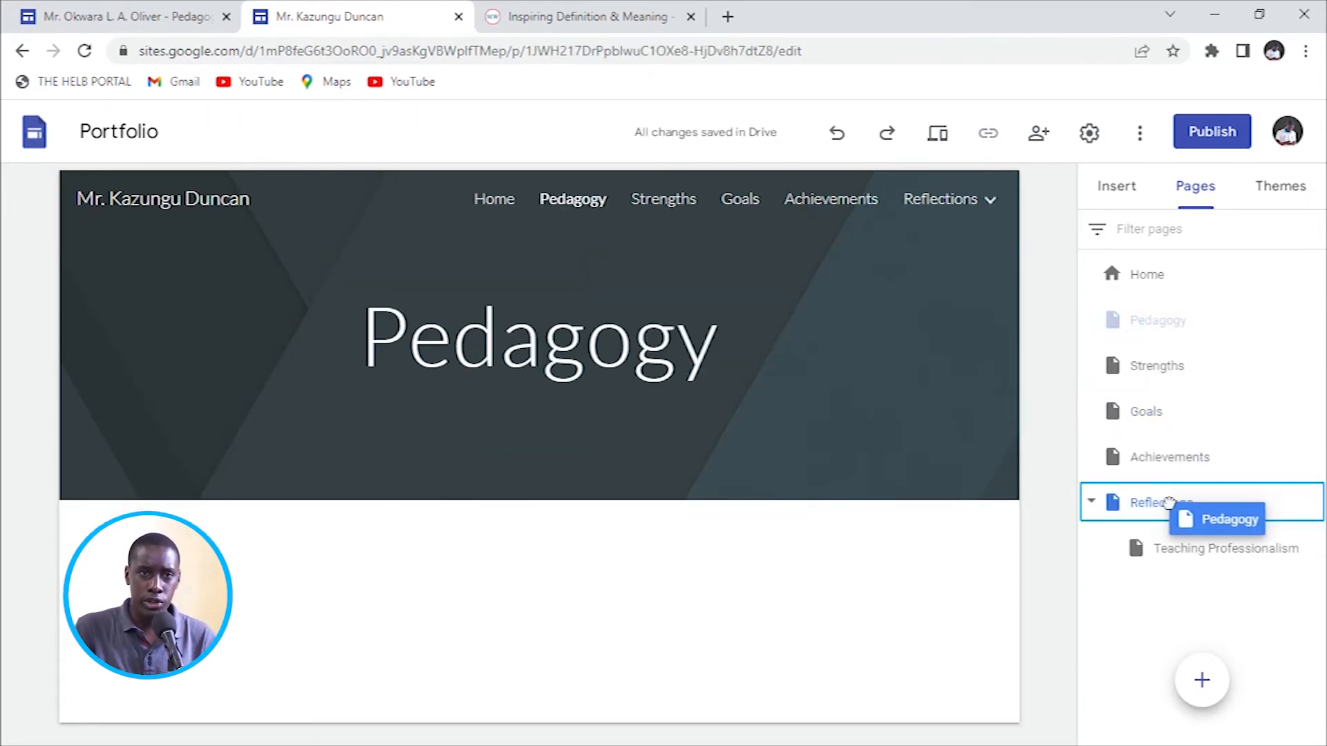
drag(1168, 503, 1169, 503)
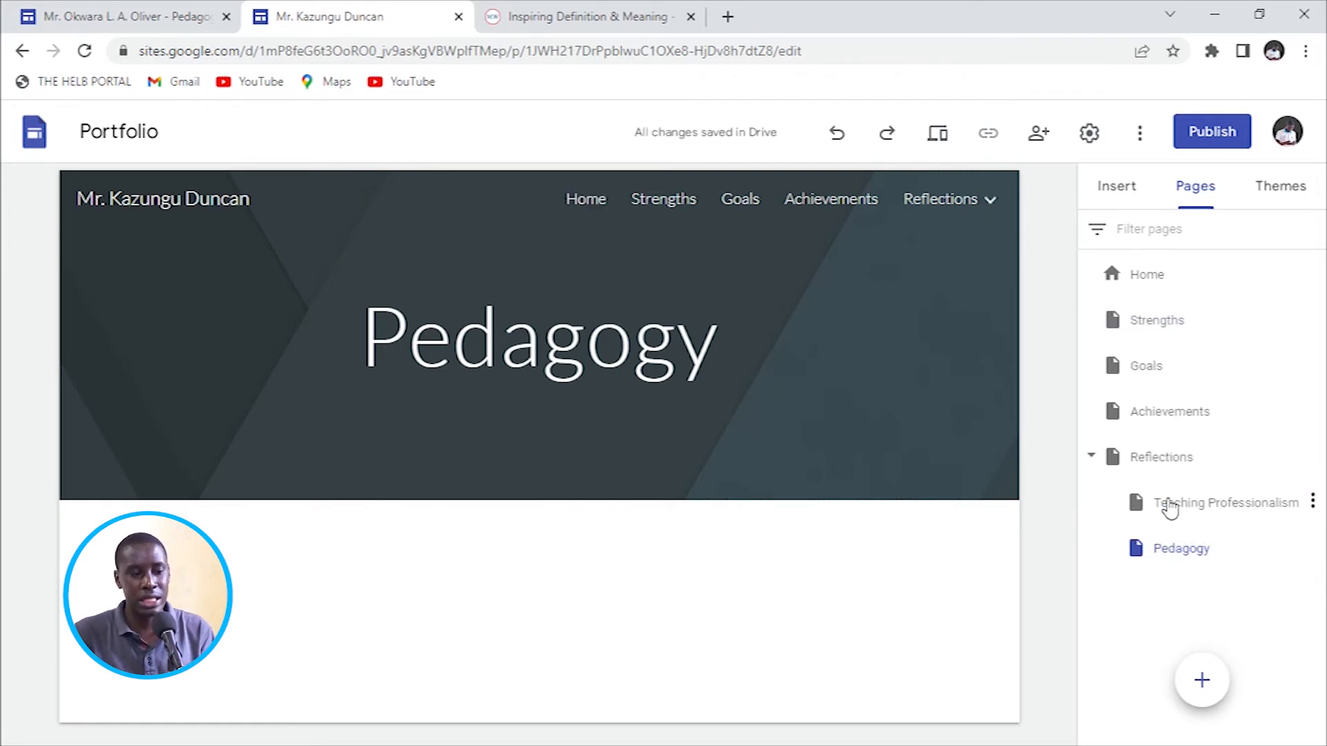
click(1091, 456)
click(1092, 456)
mouse_move(941, 199)
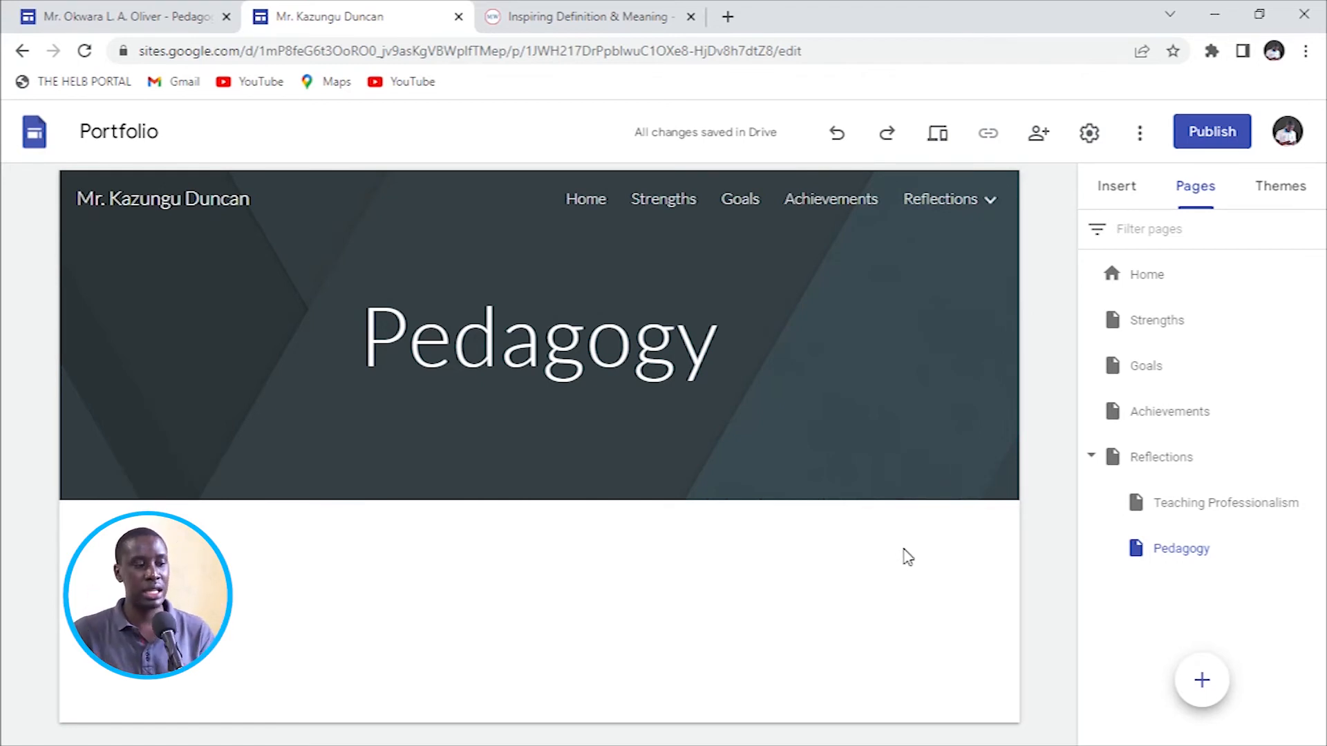
Go through the Strengths page to the Goals page with its GOALS image and goals list.
click(658, 199)
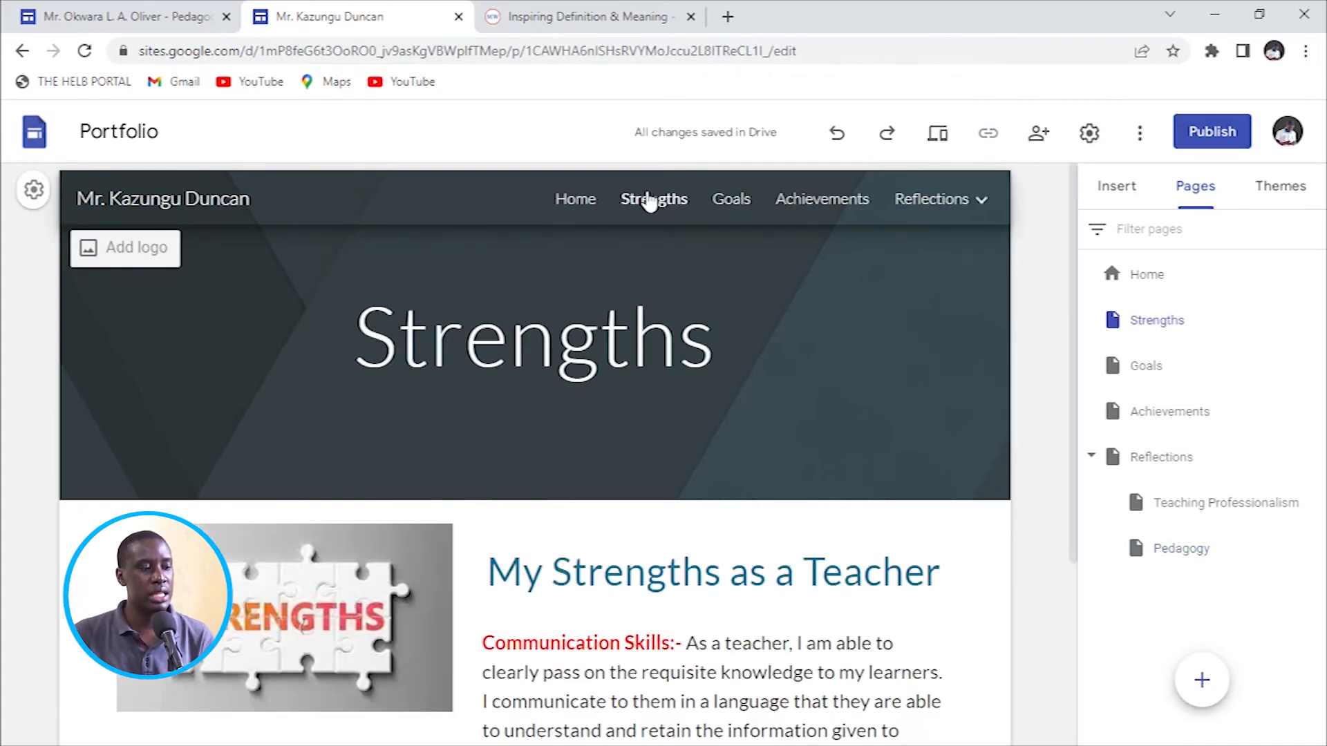
click(727, 199)
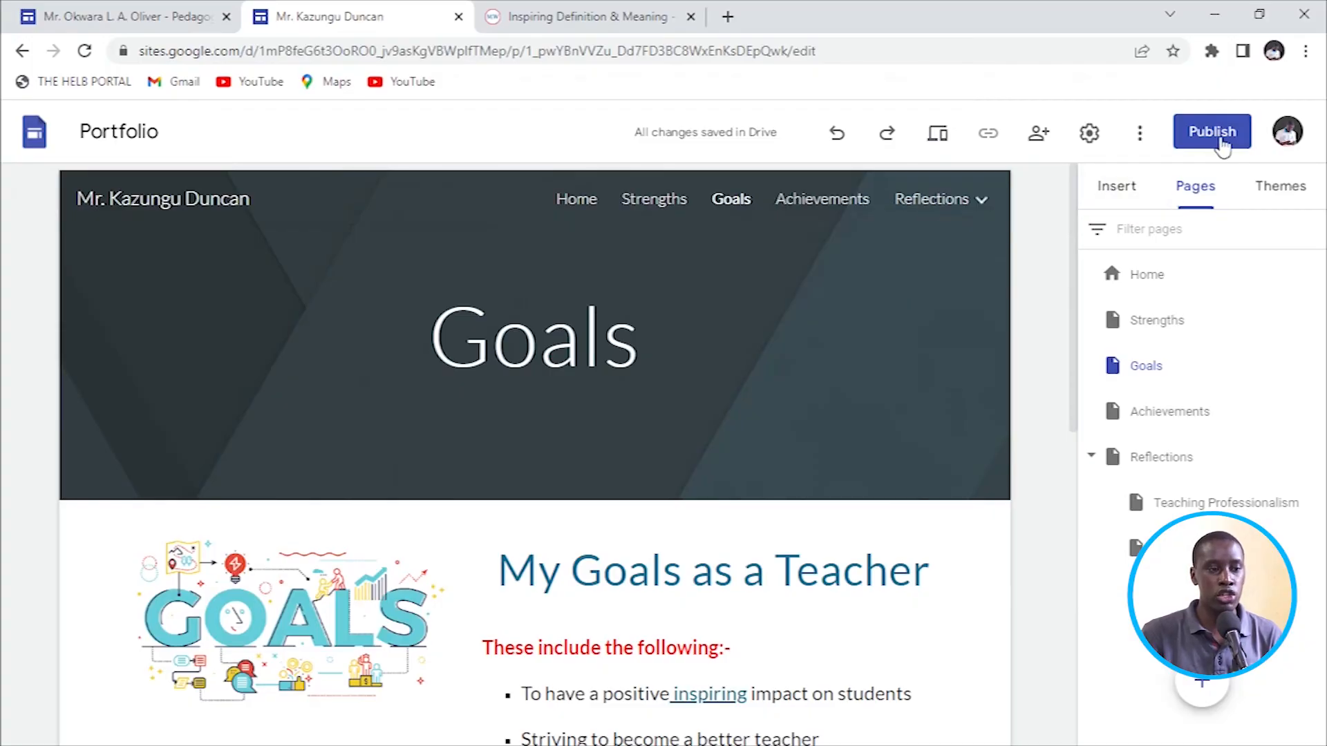
In the Publish dialog, replace the web address with the teacher's name under sites.google.com/view.
click(1213, 134)
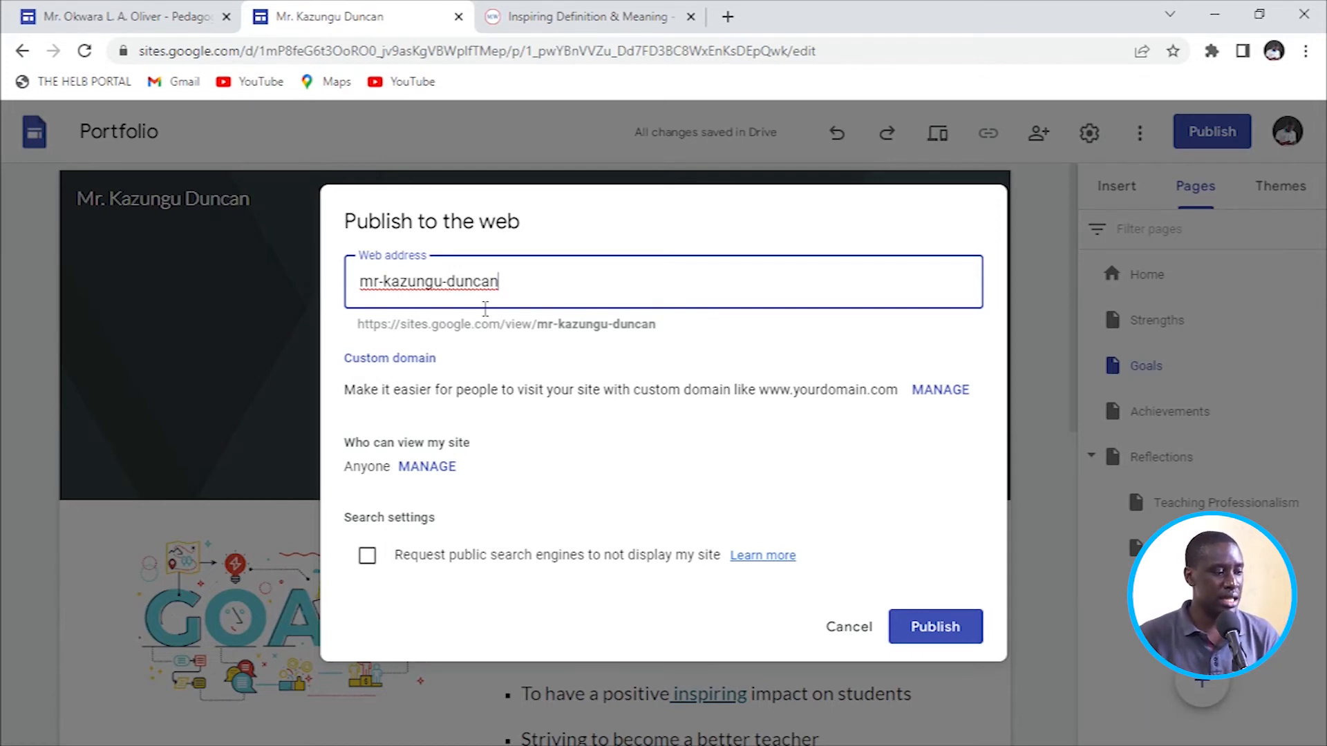
triple_click(515, 284)
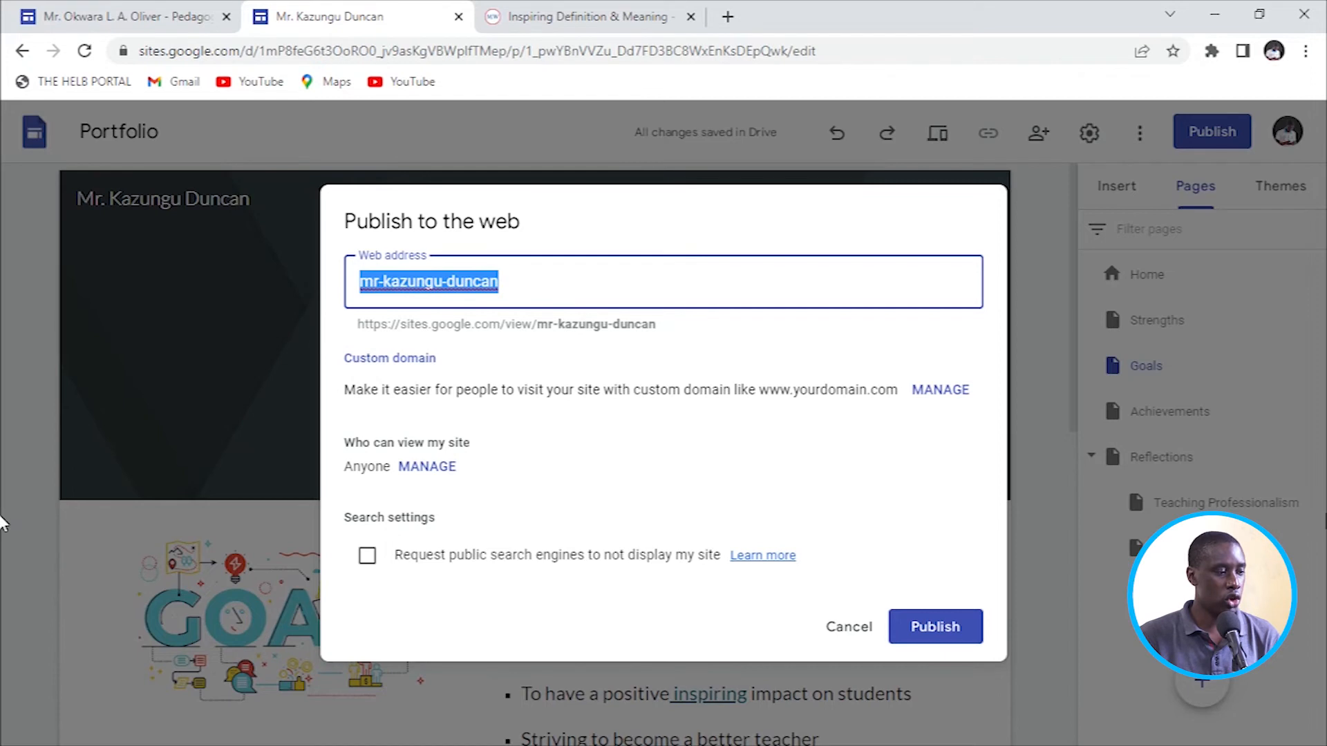
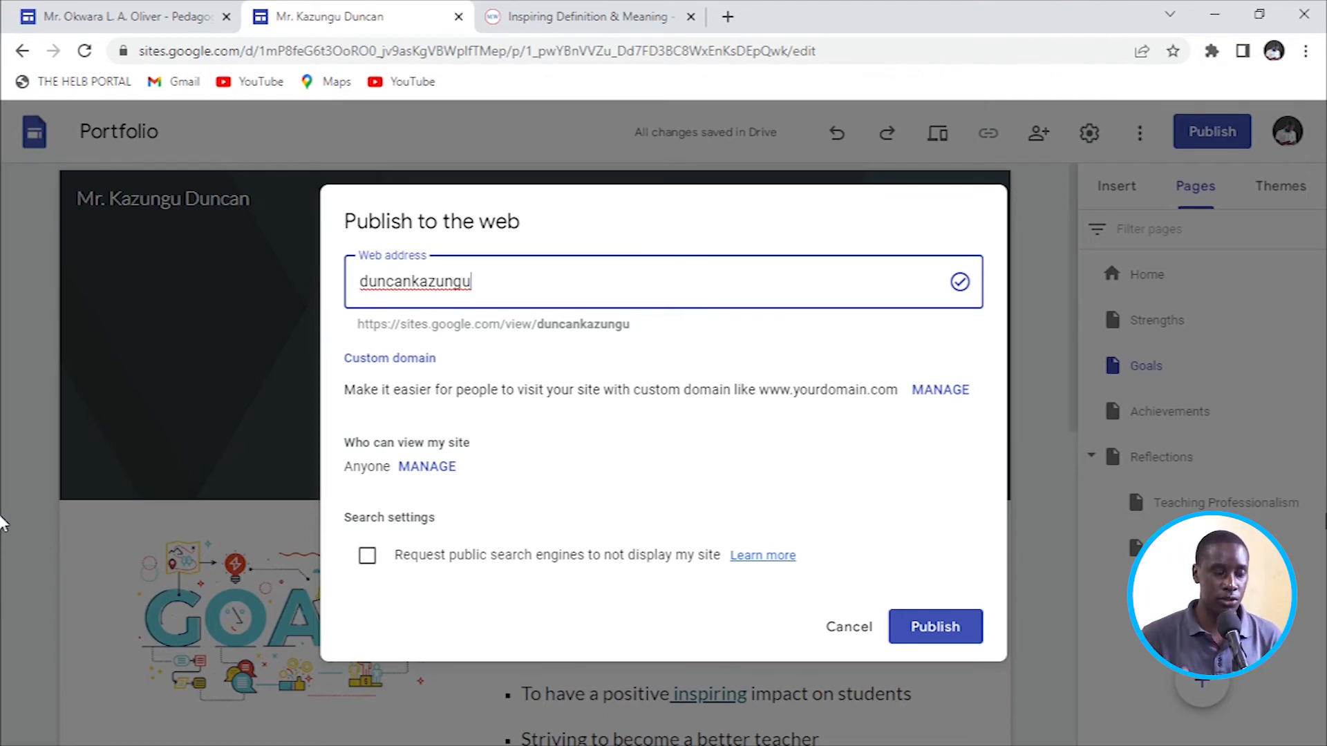
Confirm the custom web address and publish the Portfolio site to the web.
click(767, 349)
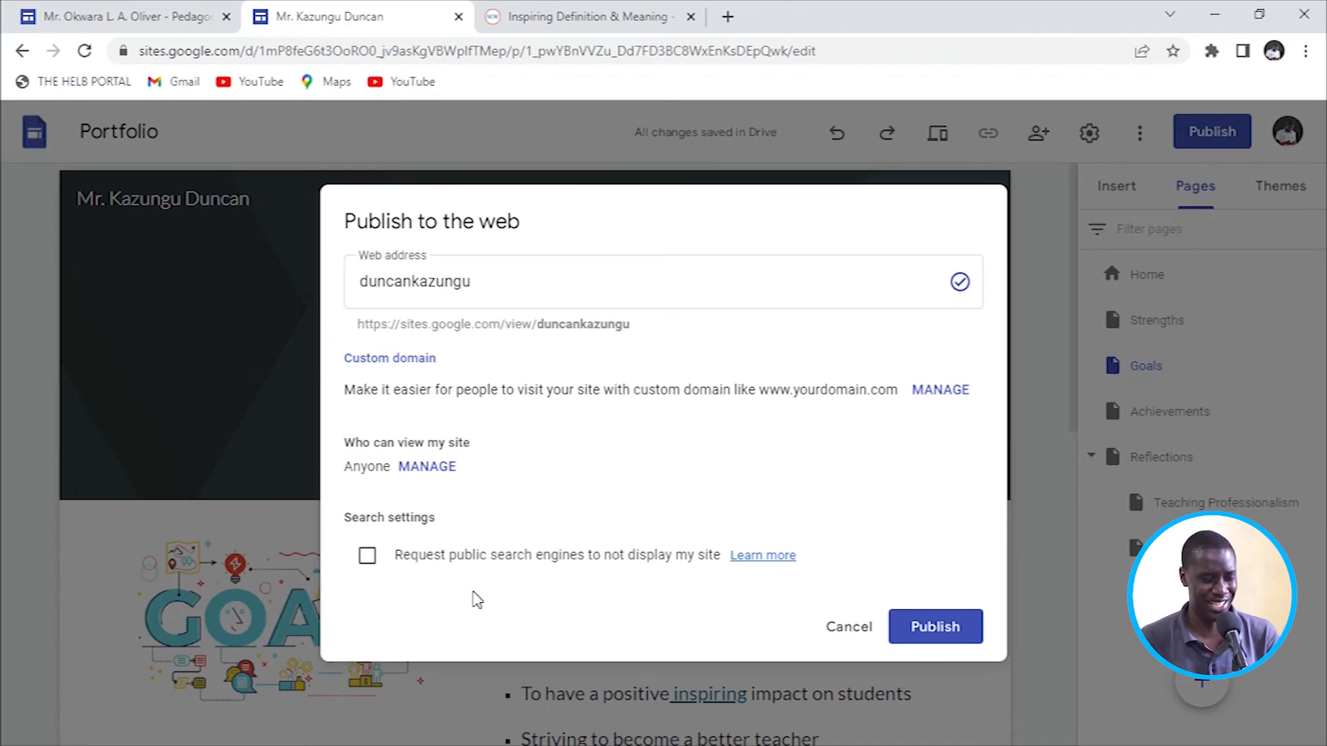
click(953, 640)
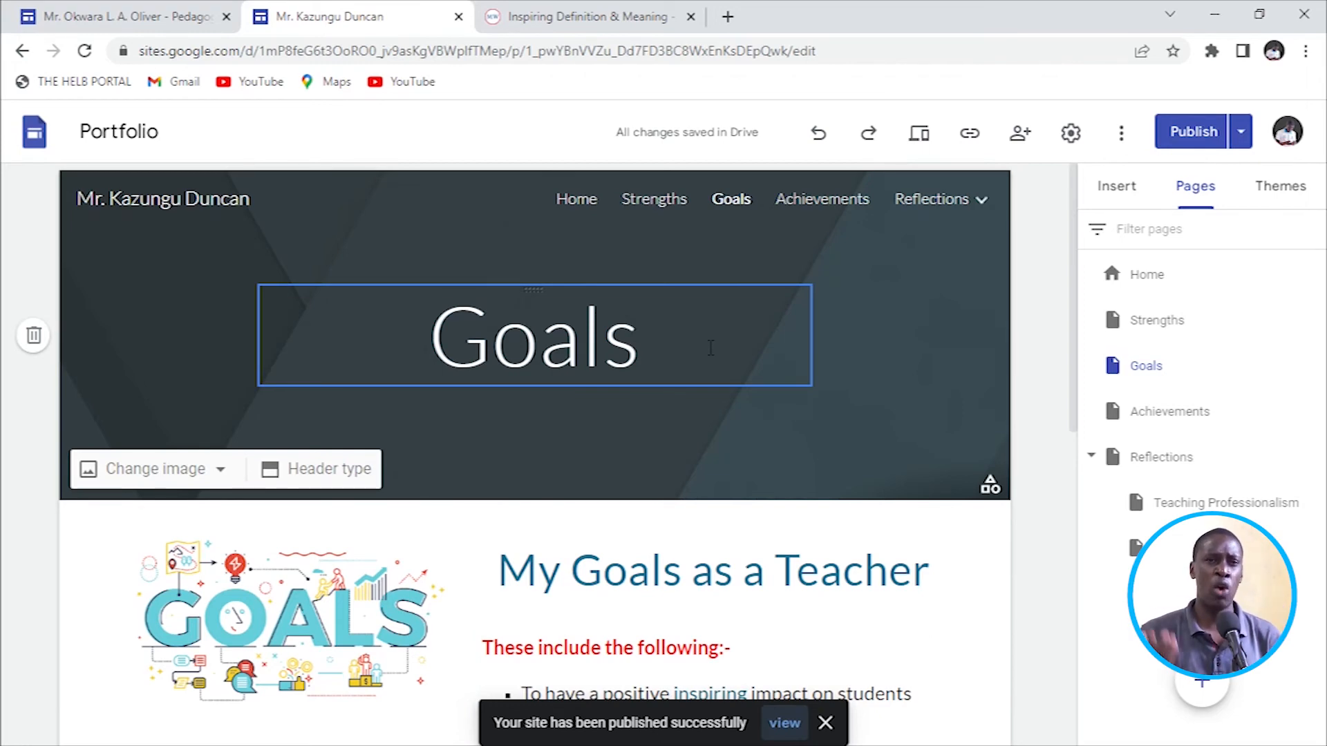
Close the Merriam-Webster tab and load the published sites.google.com/view address in a new tab.
click(594, 28)
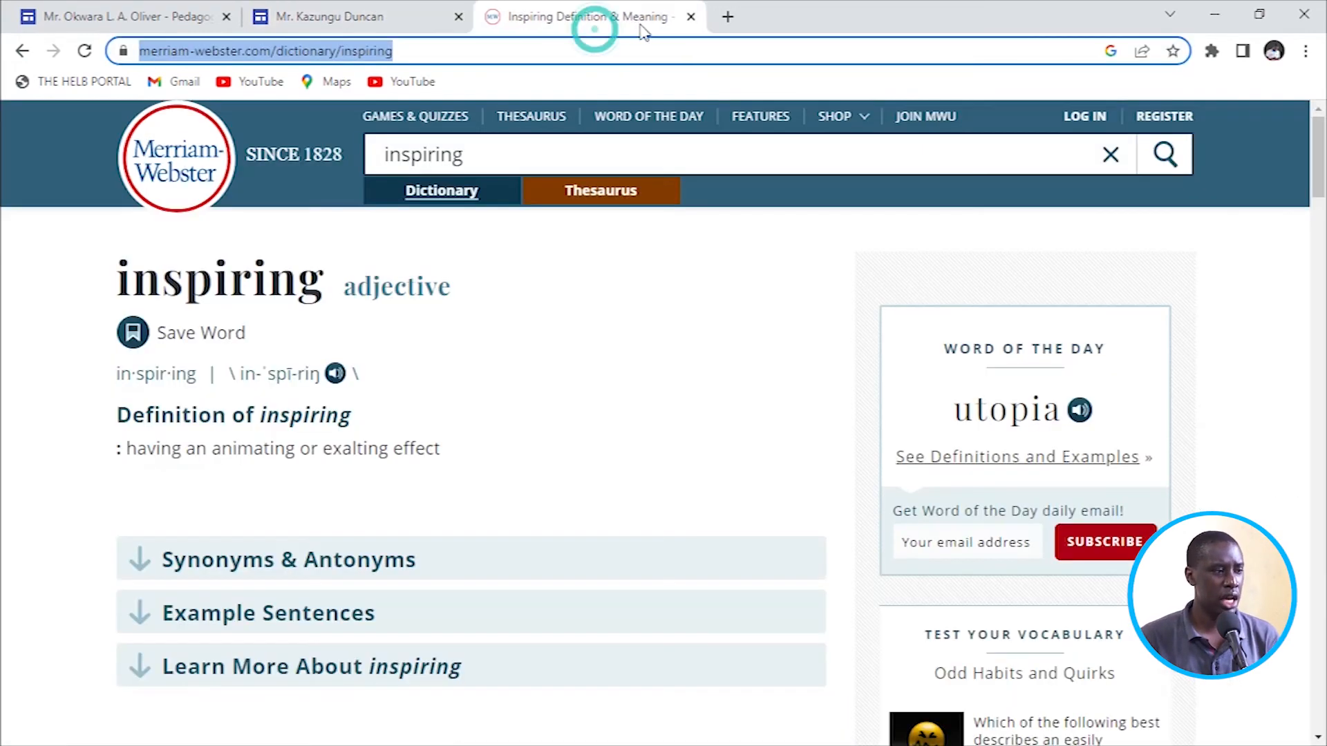
click(689, 16)
click(515, 15)
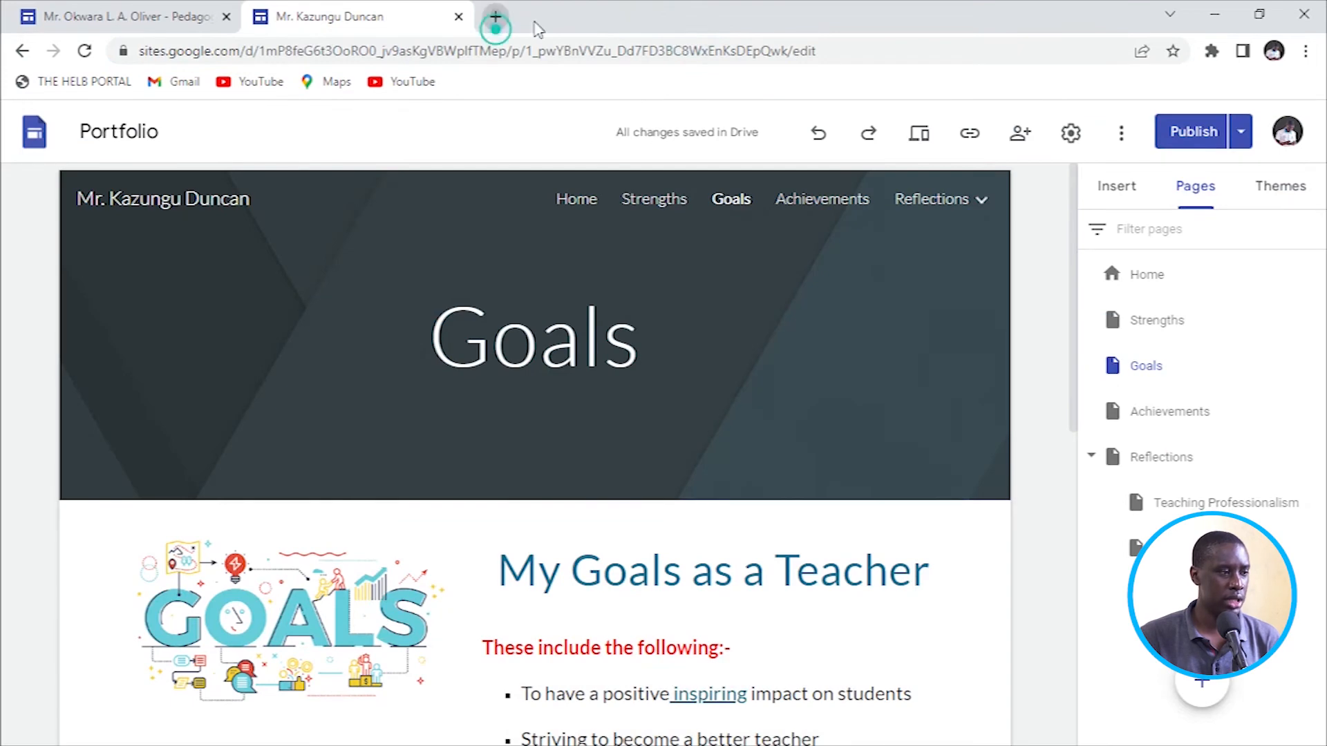
text(sites.google.com)
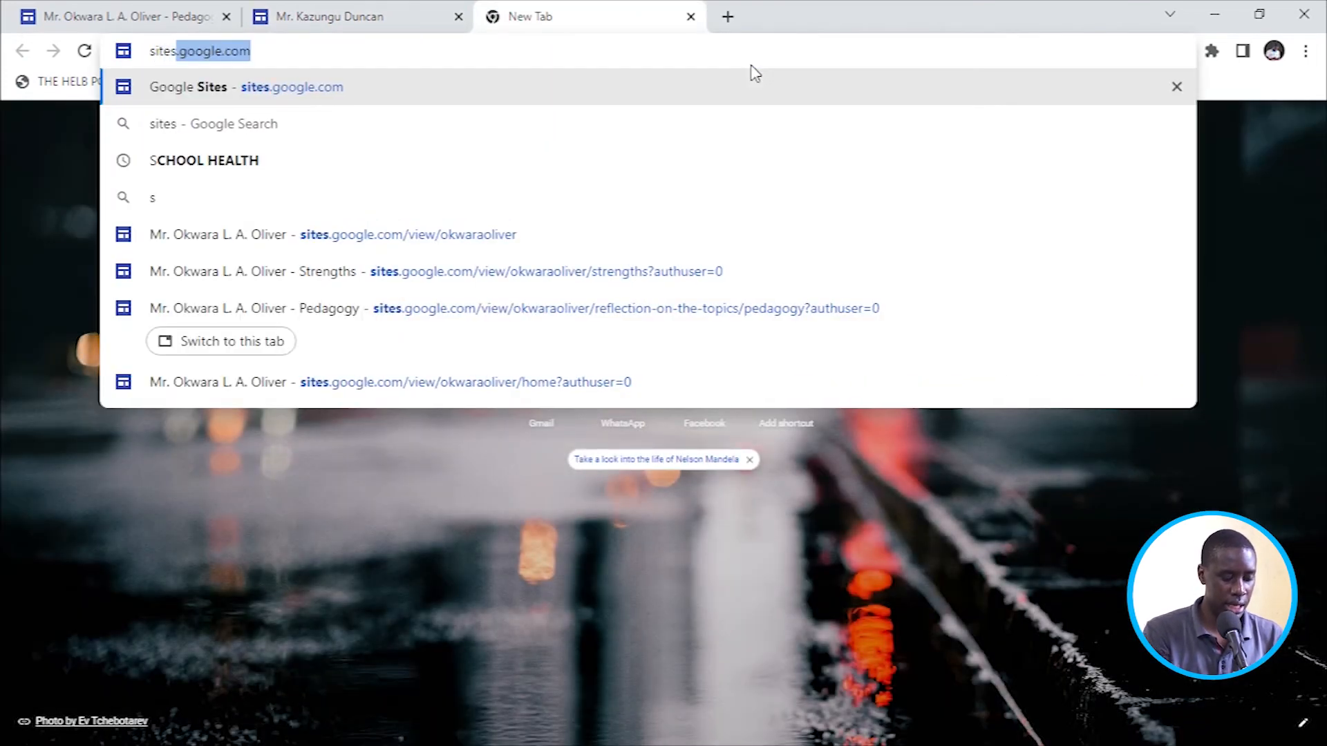
click(433, 54)
text(/v)
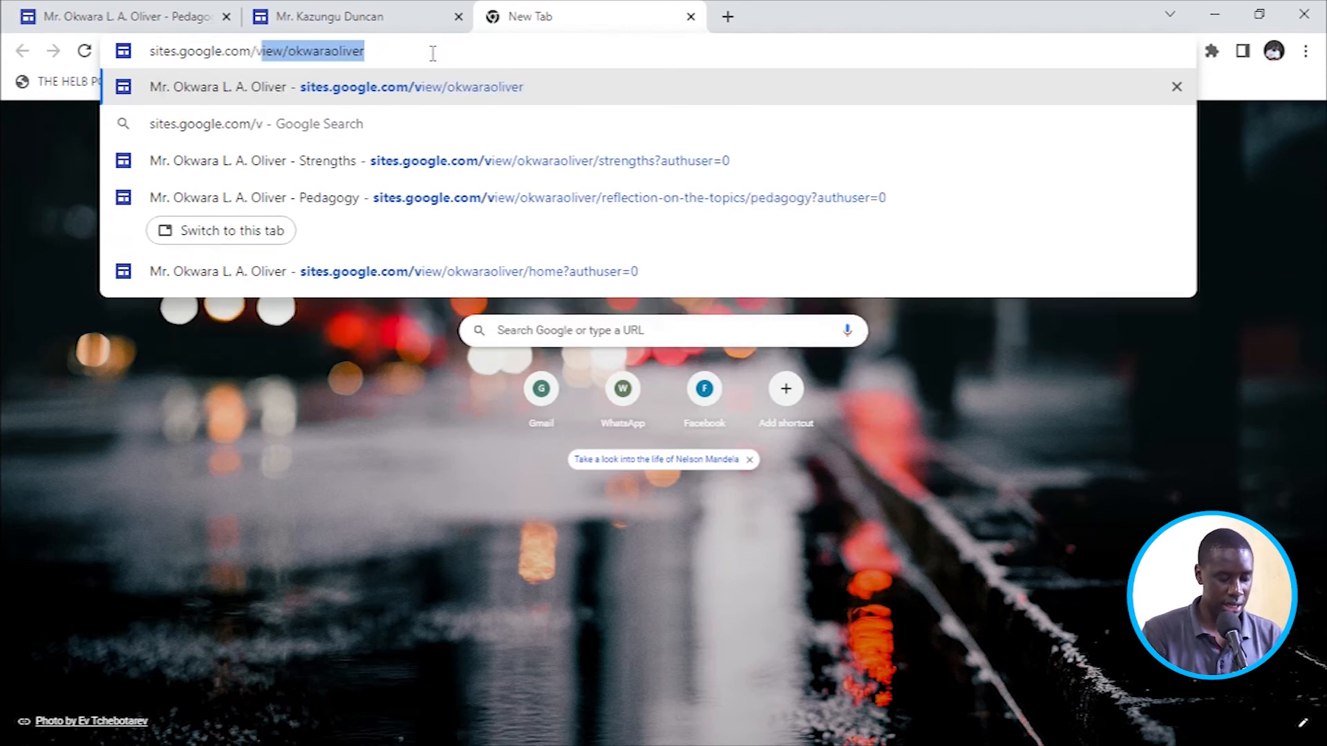
text(iew/)
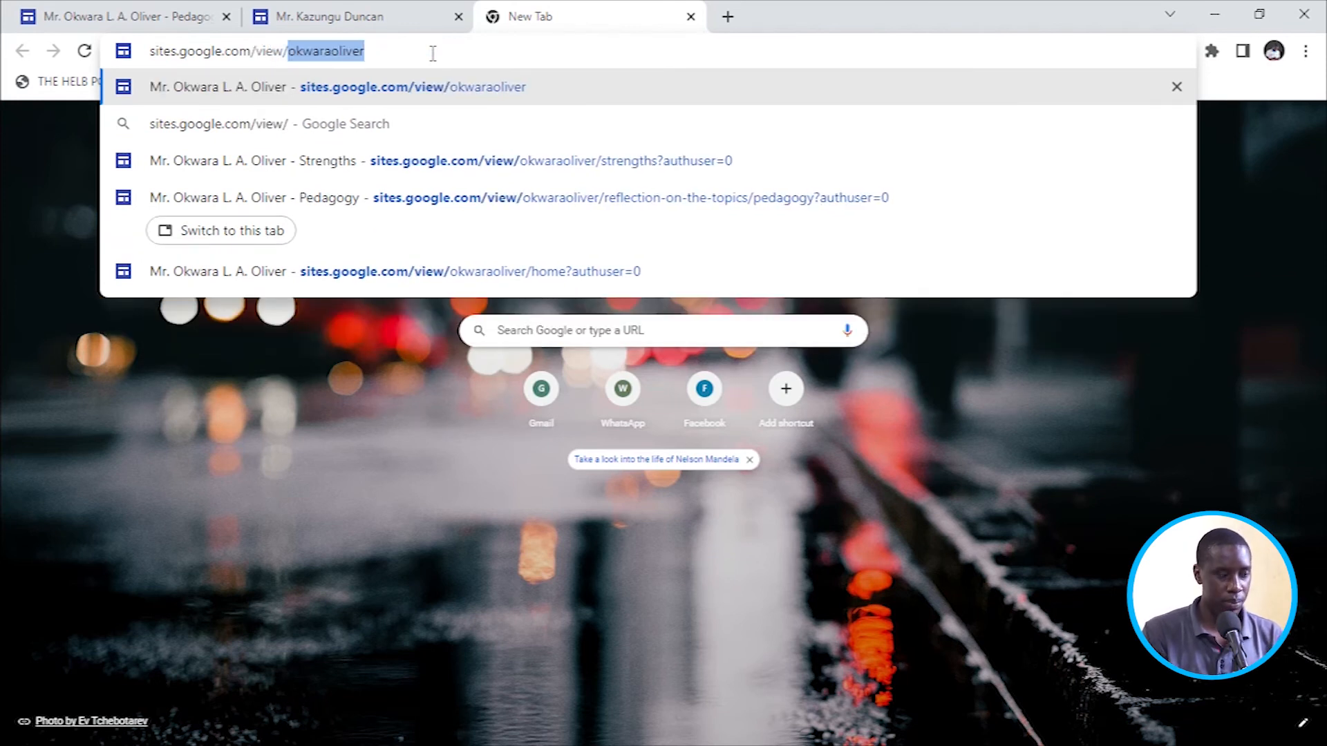
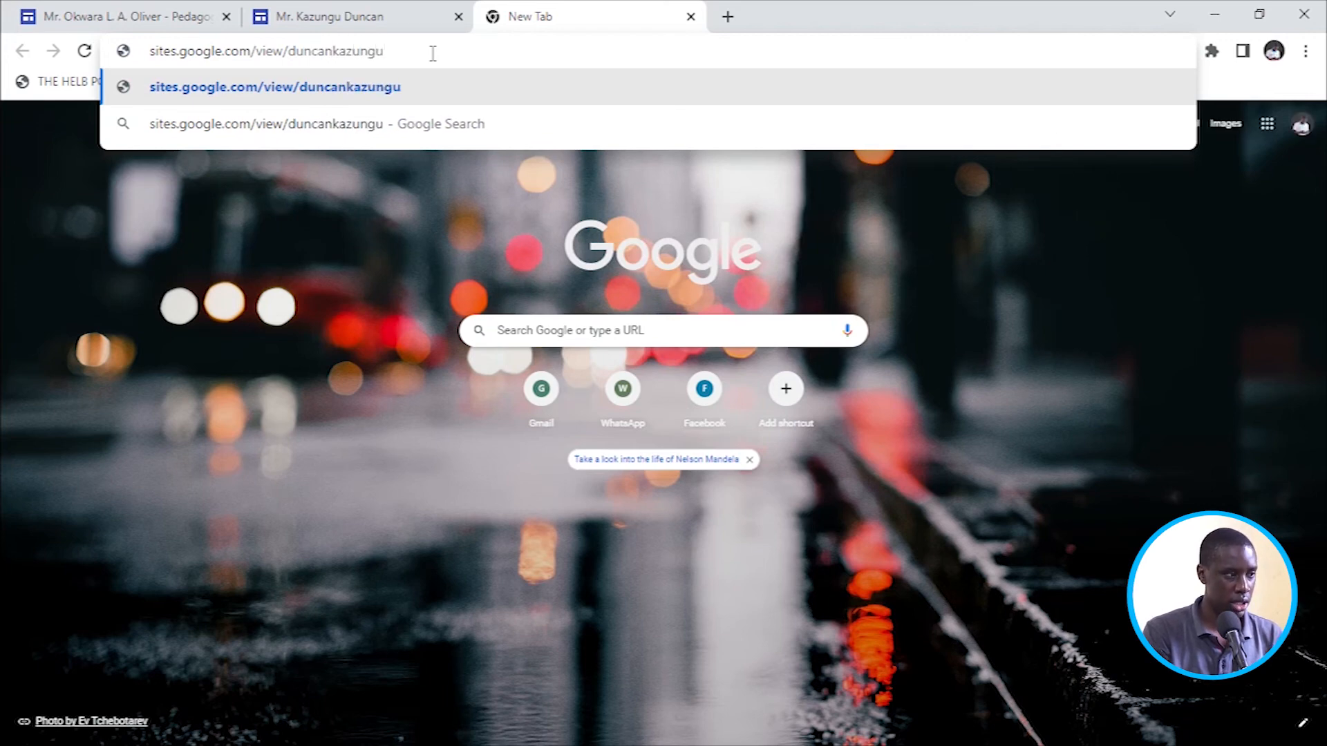
key(Return)
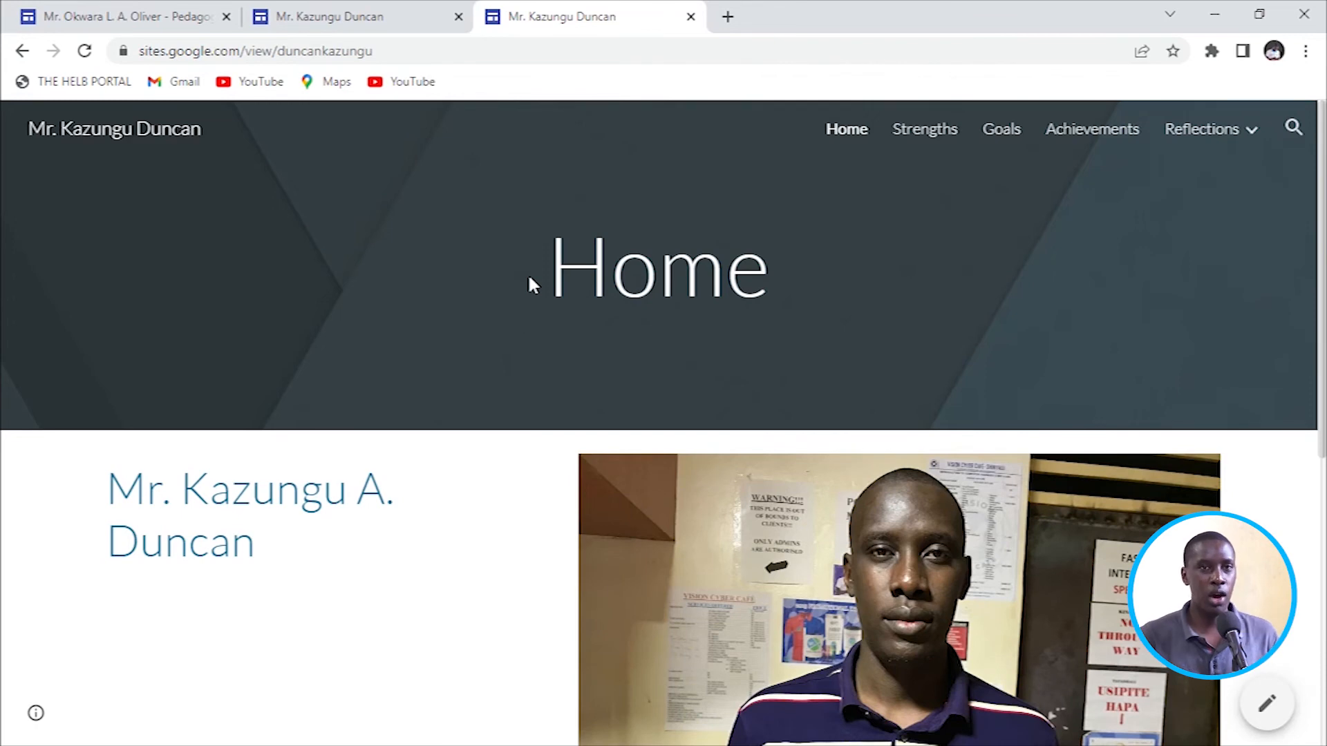
Browse the live Home page, then view the published Strengths and Goals pages.
scroll(503, 339, down, 7)
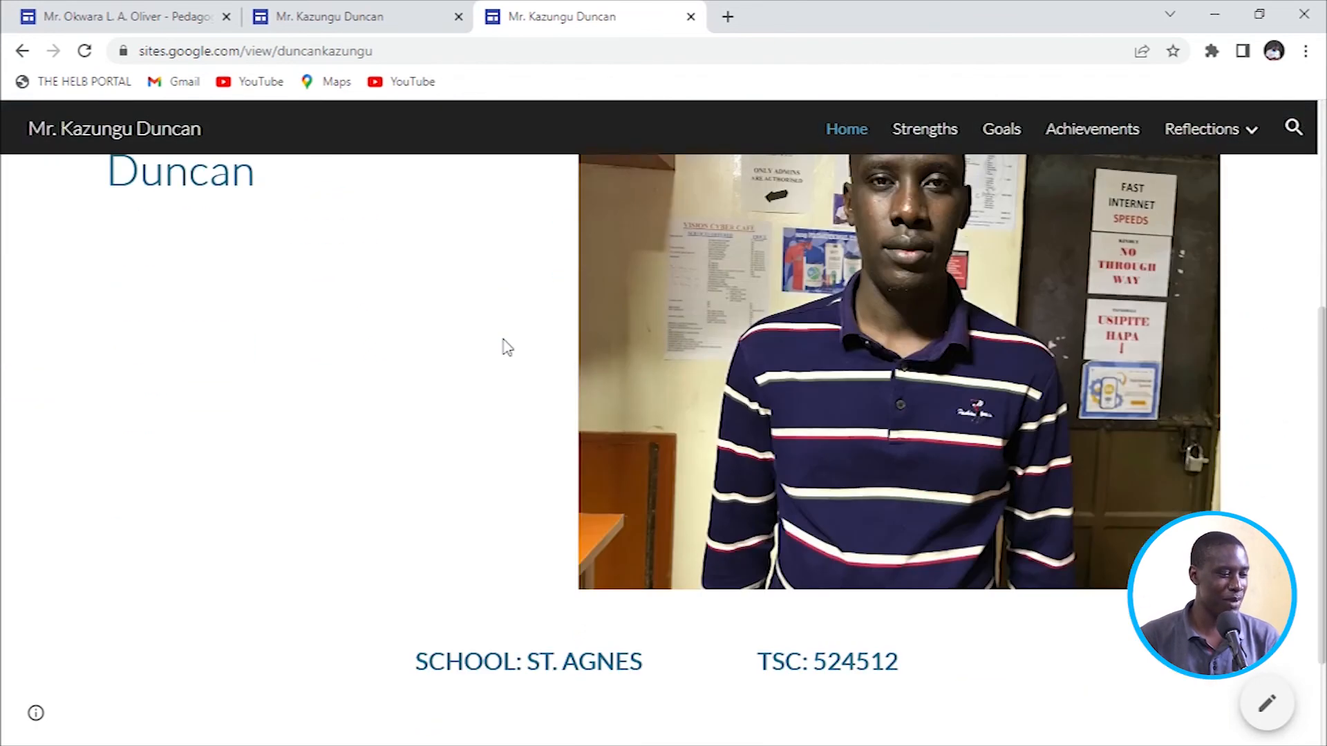
scroll(507, 332, up, 6)
scroll(510, 331, down, 6)
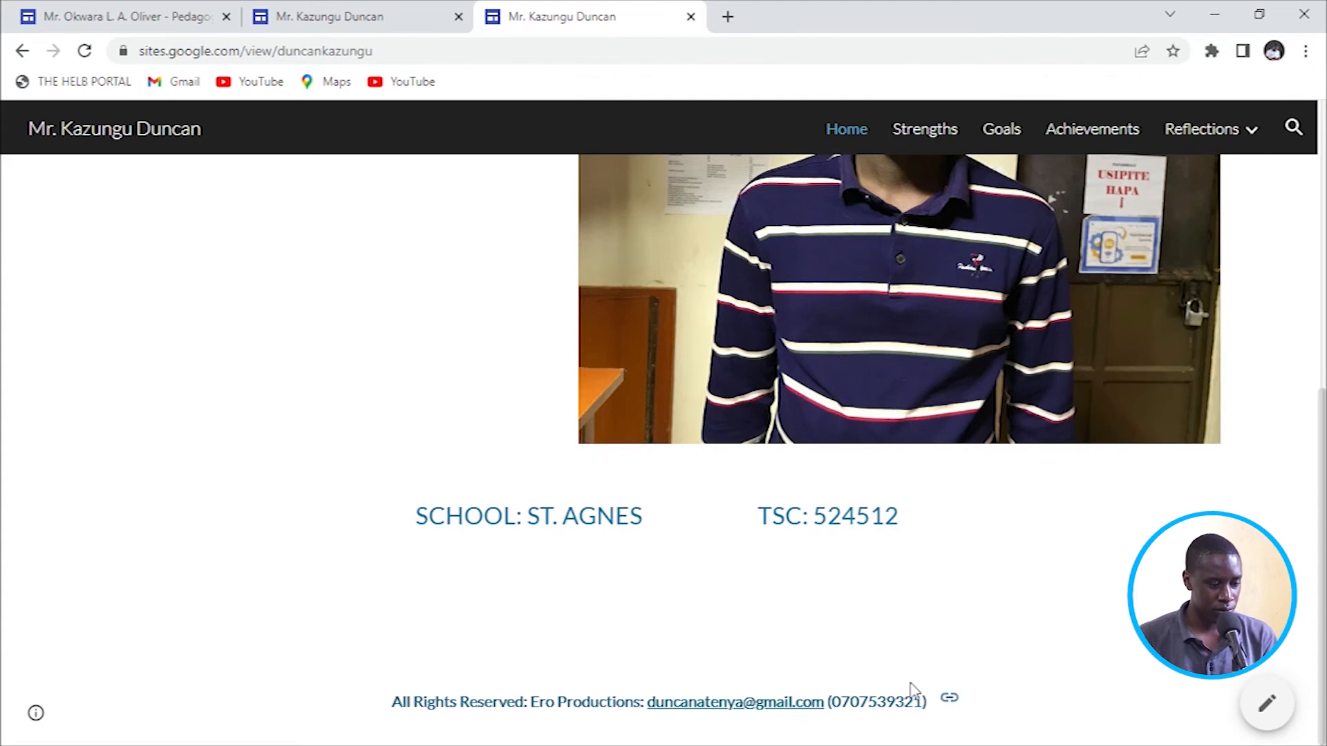
scroll(685, 580, up, 2)
scroll(686, 582, up, 6)
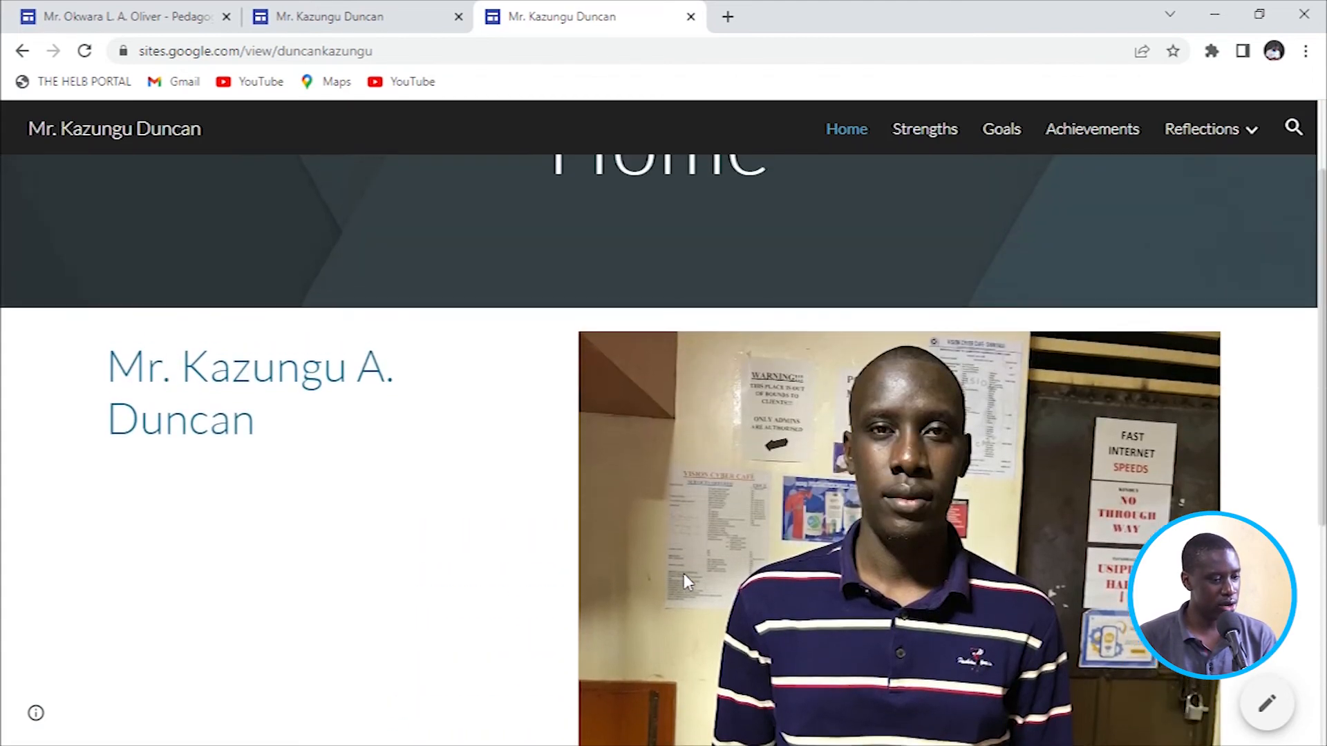
click(922, 137)
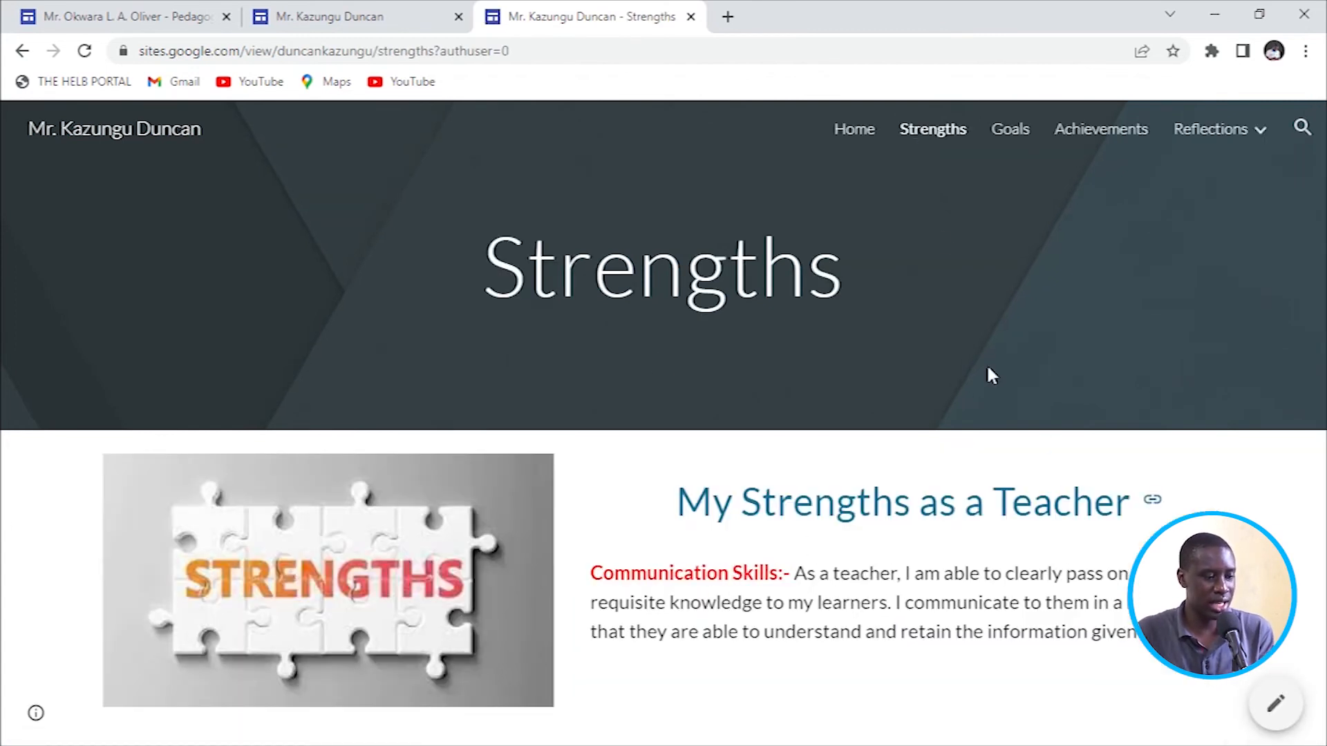
click(1000, 135)
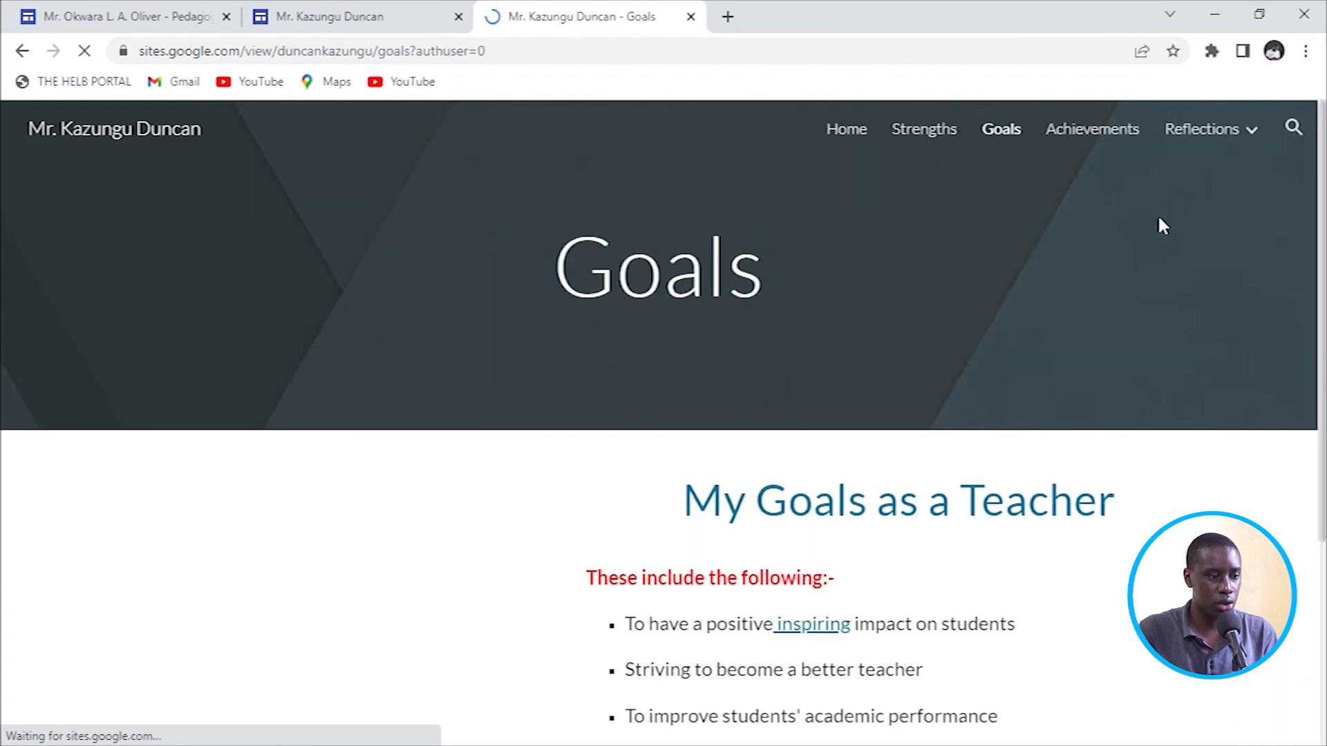
scroll(691, 491, down, 4)
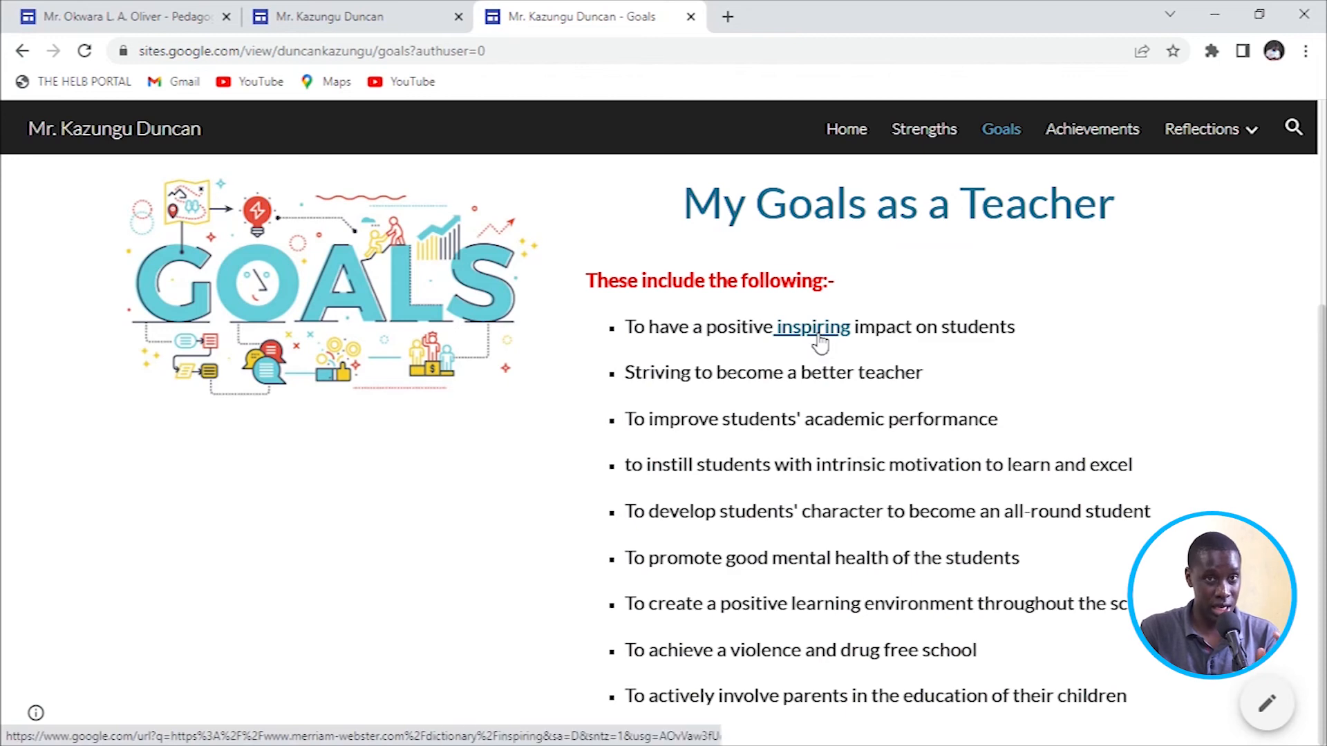
Check where the inspiring link on the Goals page points in the editor.
click(270, 25)
scroll(741, 449, down, 3)
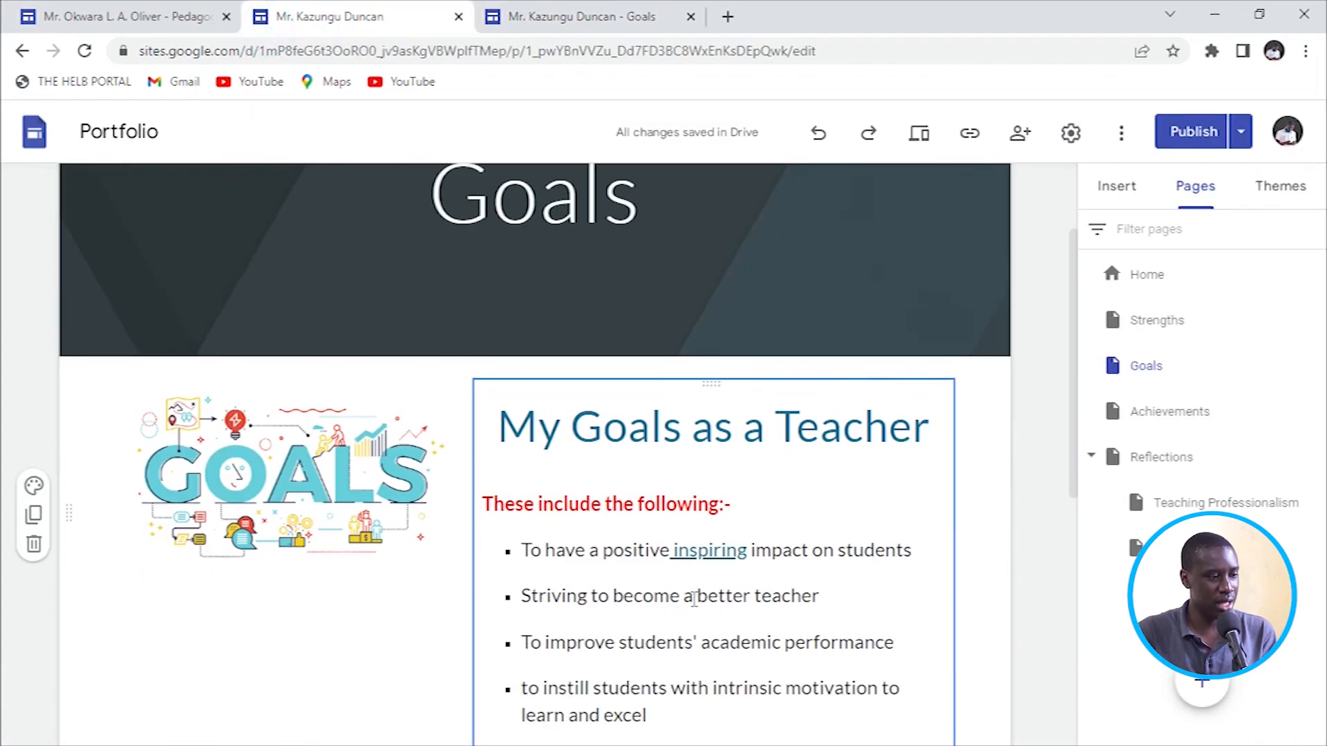
click(698, 499)
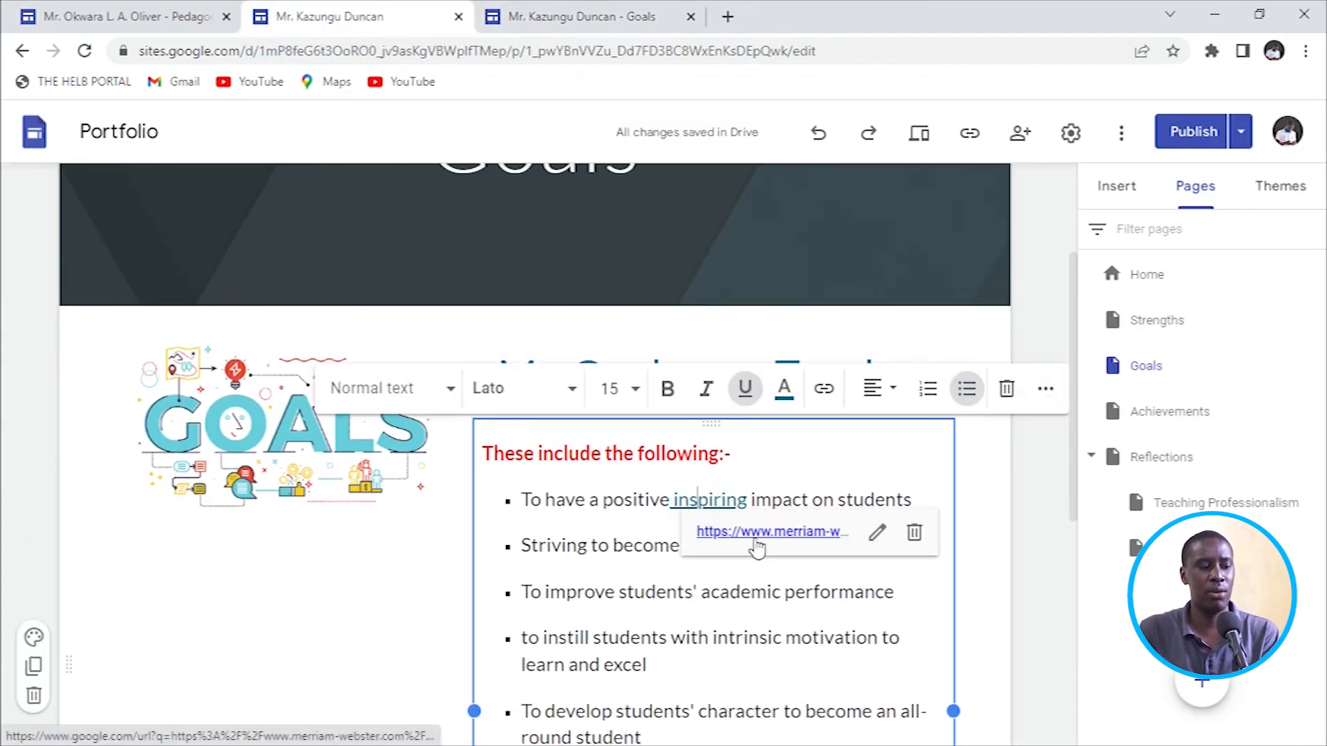
Open the inspiring link's Merriam-Webster definition from the live Goals page.
click(560, 19)
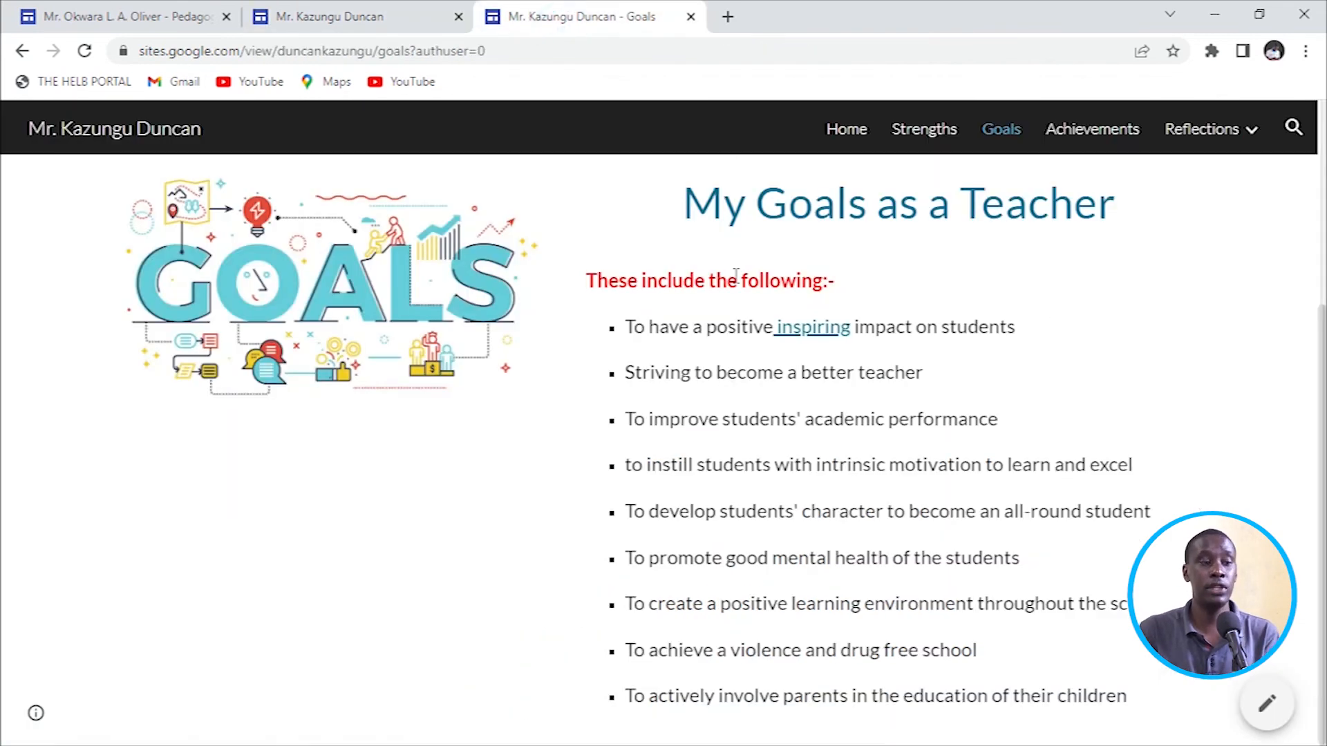
click(822, 331)
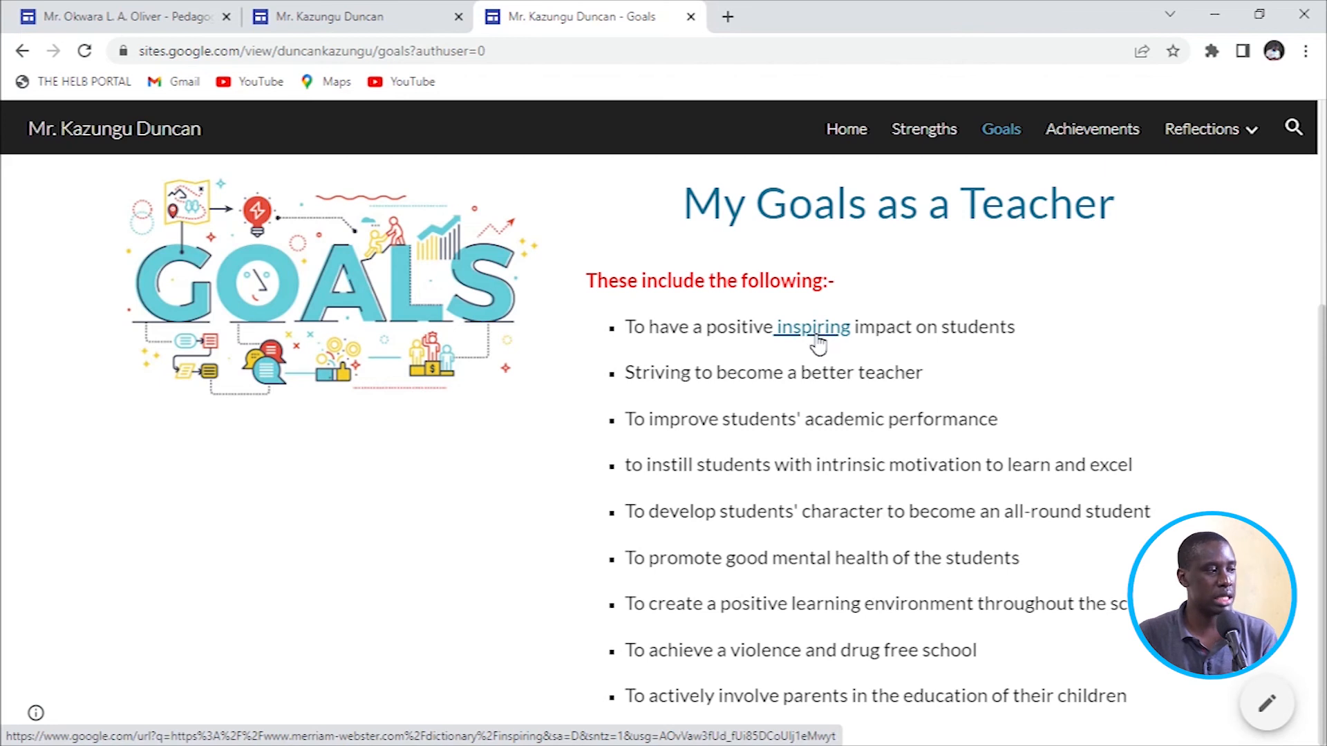
click(821, 332)
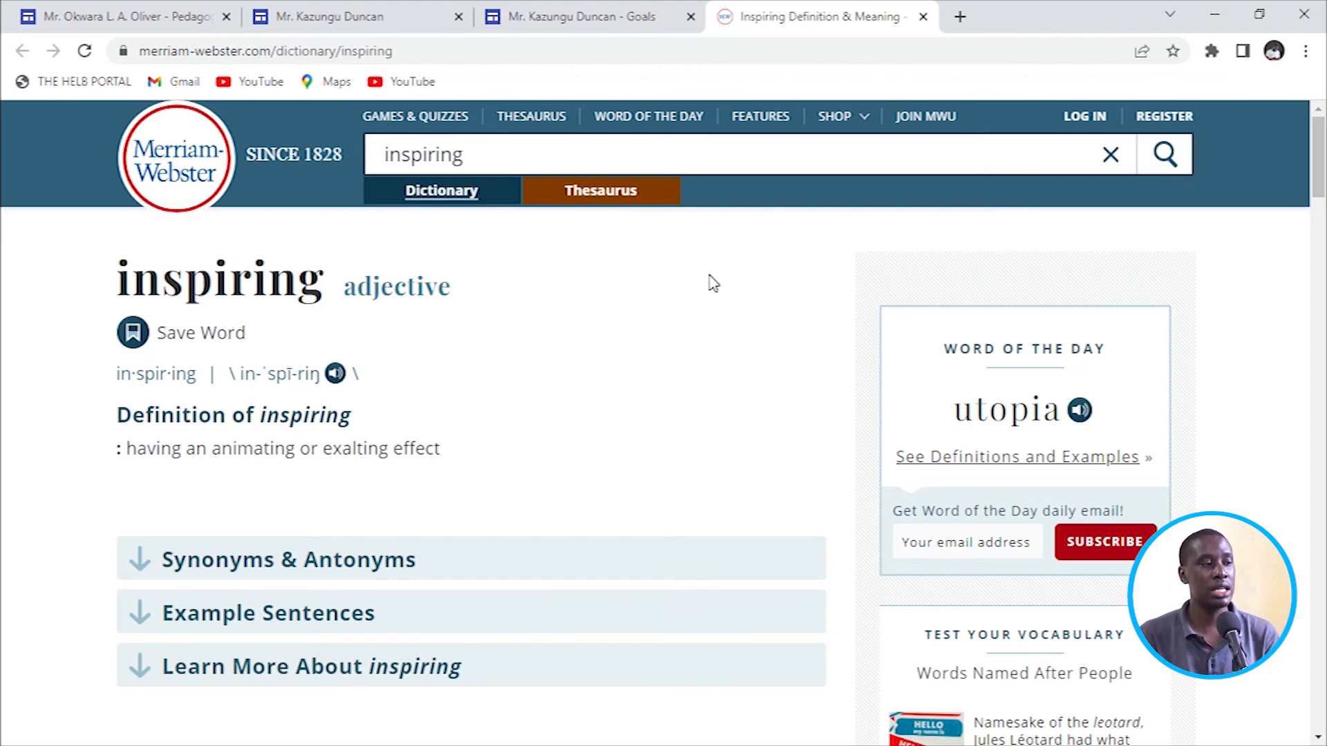
click(380, 17)
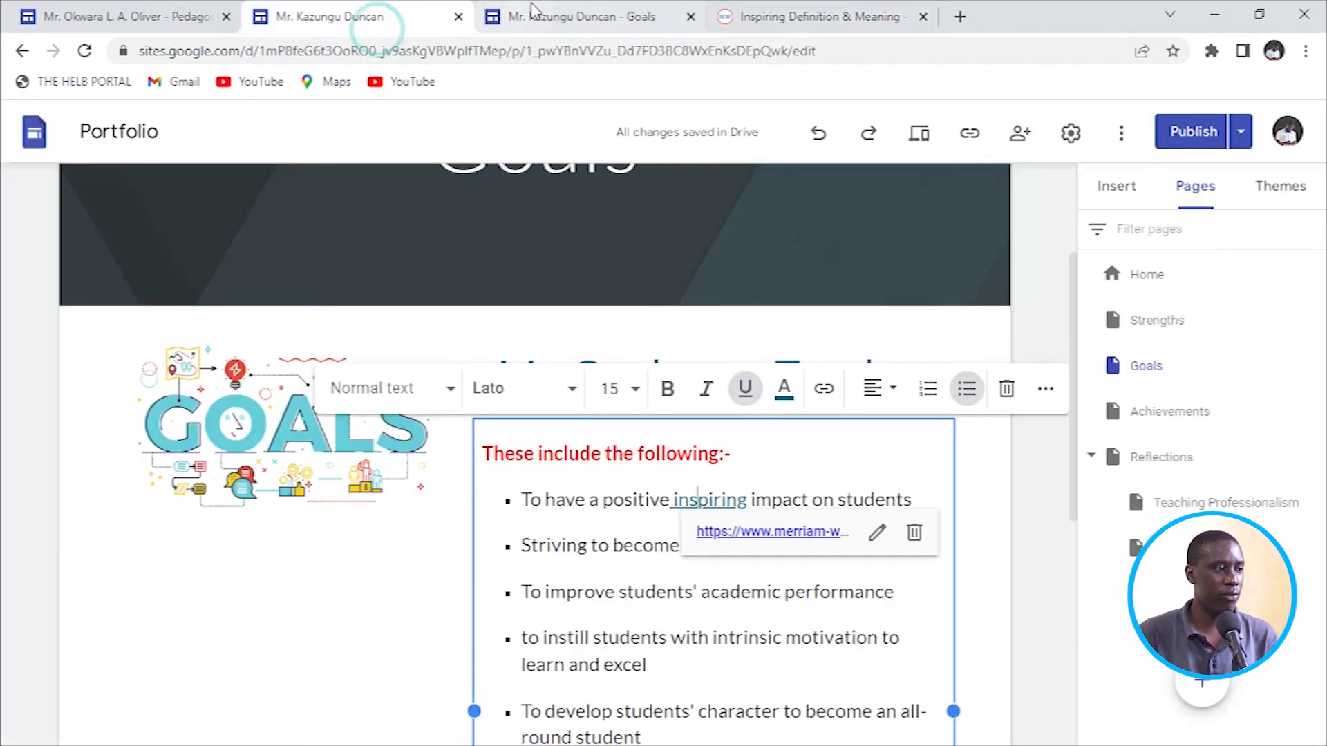
click(583, 16)
mouse_move(1244, 129)
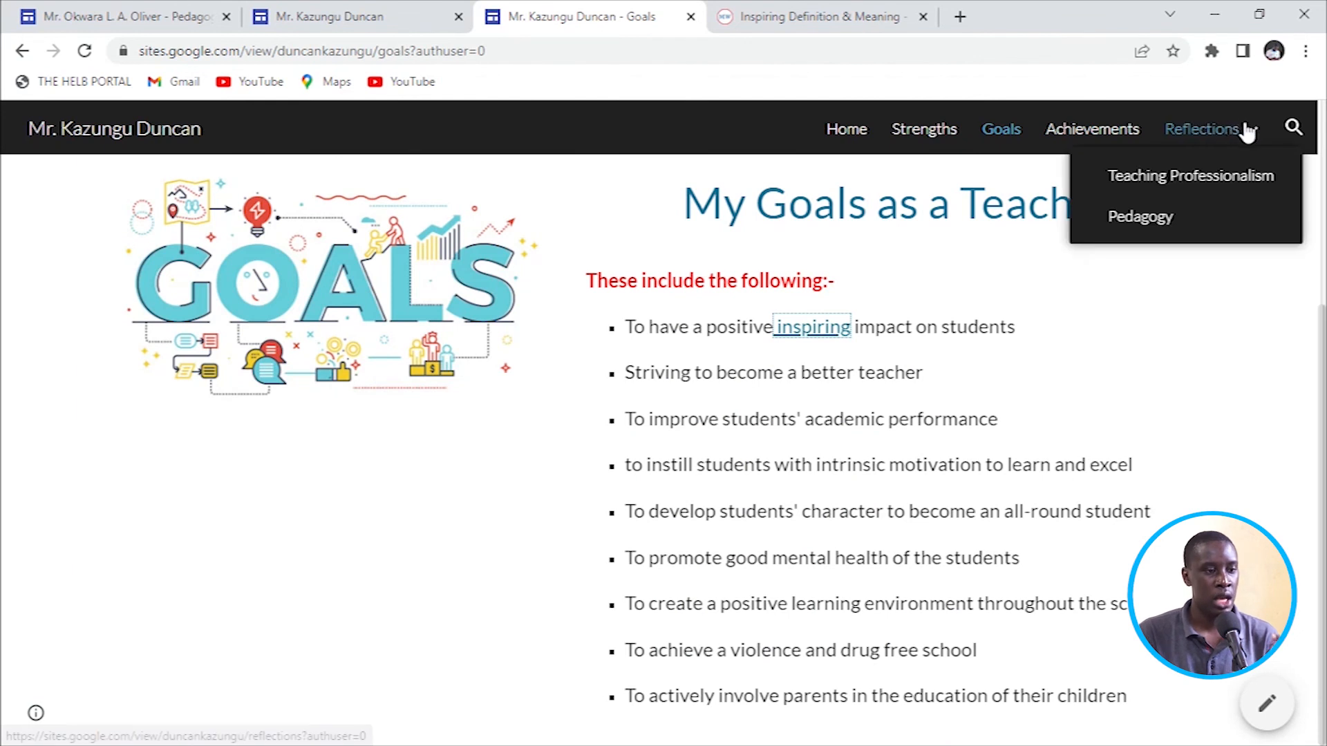